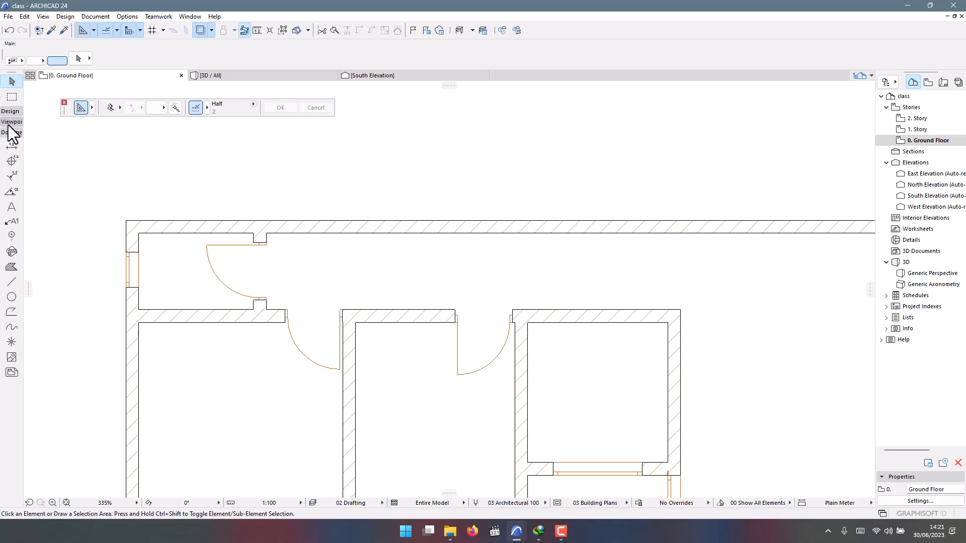
Set the linear Dimension tool defaults to short witness lines and bold 3.50 mm text centred within the dimension line.
{"action": "left_click", "coordinate": [11, 146]}
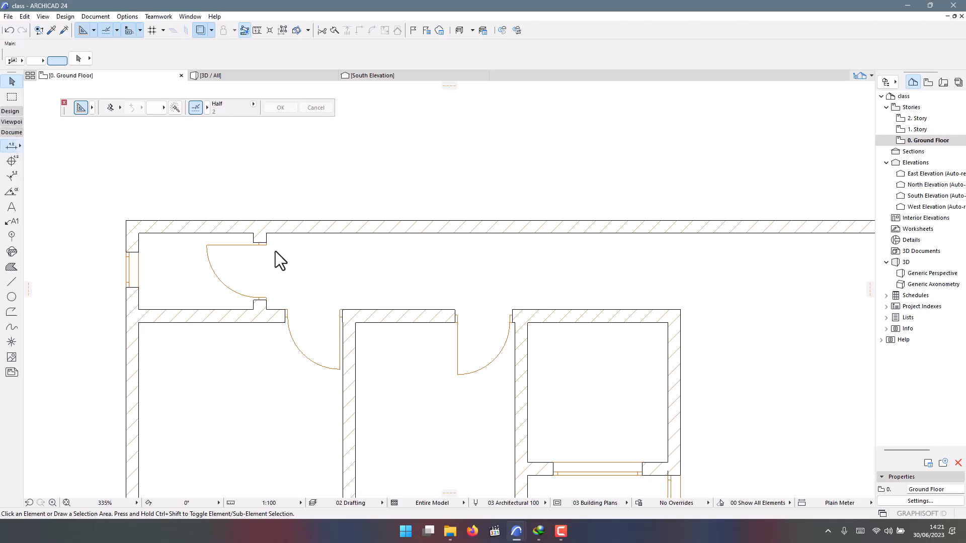
{"action": "scroll", "coordinate": [92, 193], "scroll_direction": "down", "scroll_amount": 4}
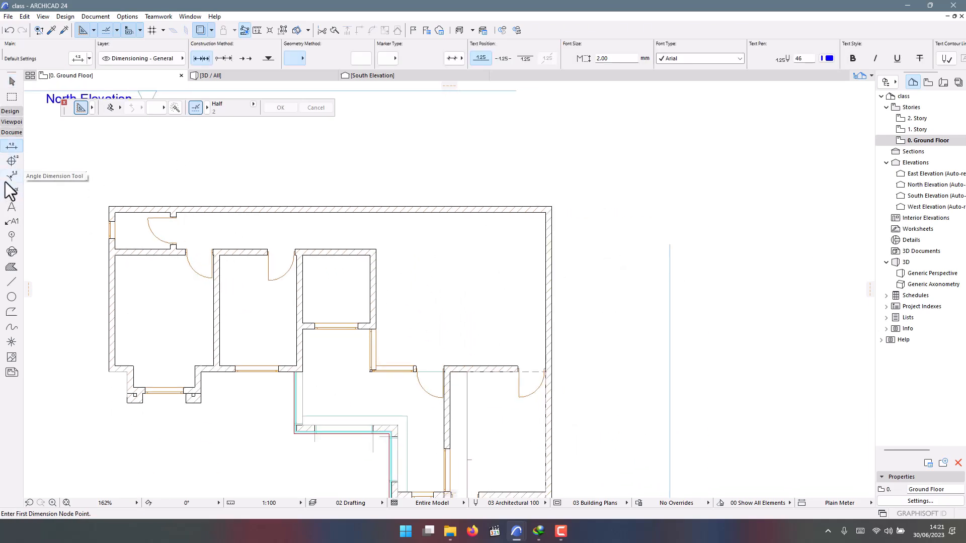
{"action": "key", "text": "ctrl+t"}
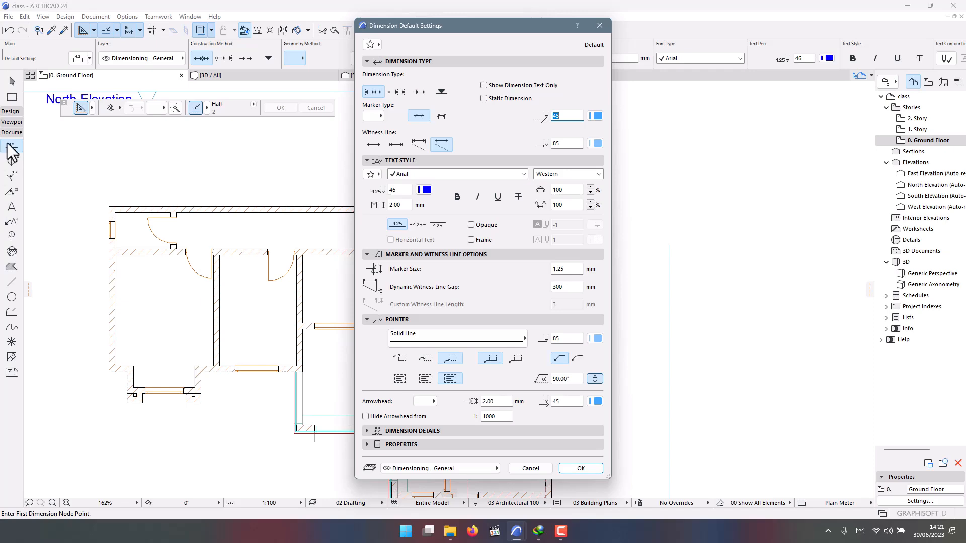
{"action": "left_click", "coordinate": [592, 25]}
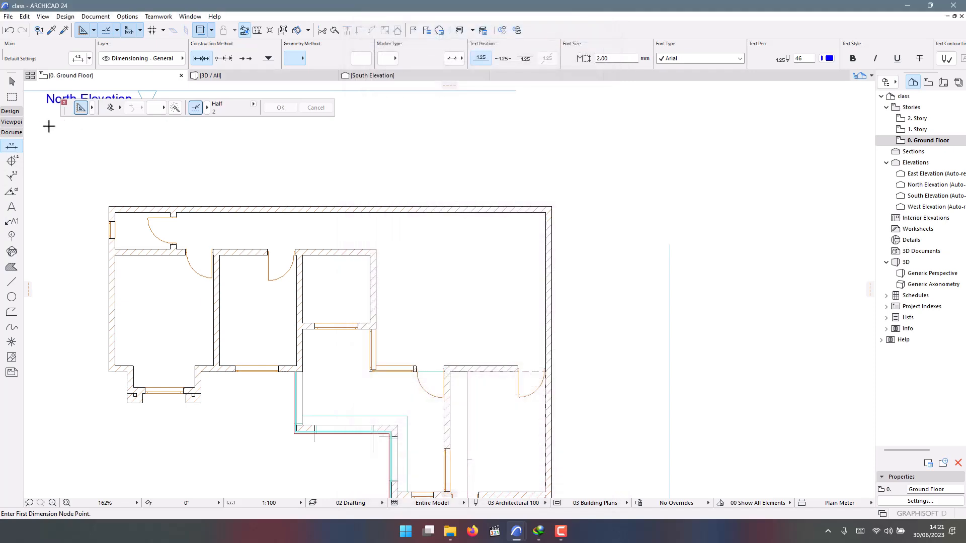
{"action": "double_click", "coordinate": [13, 142]}
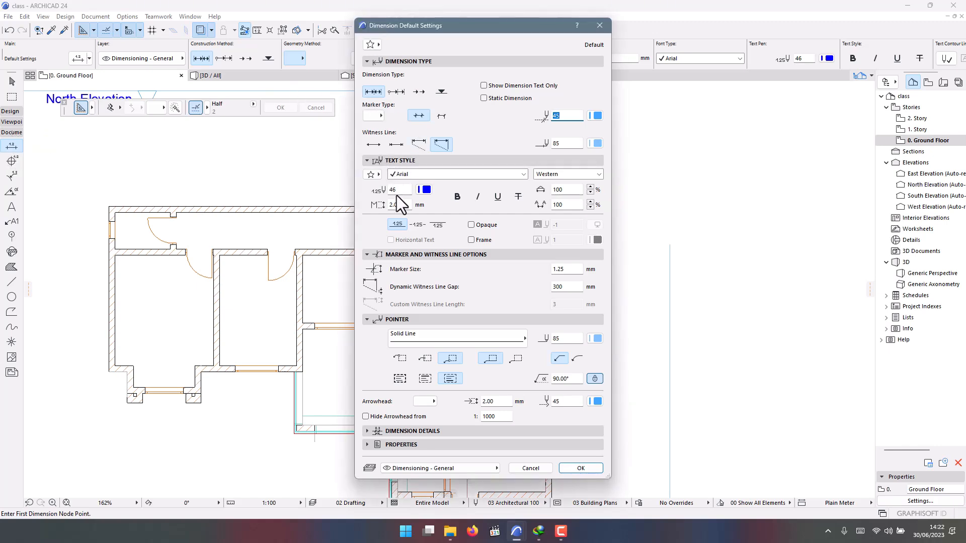
{"action": "left_click", "coordinate": [397, 143]}
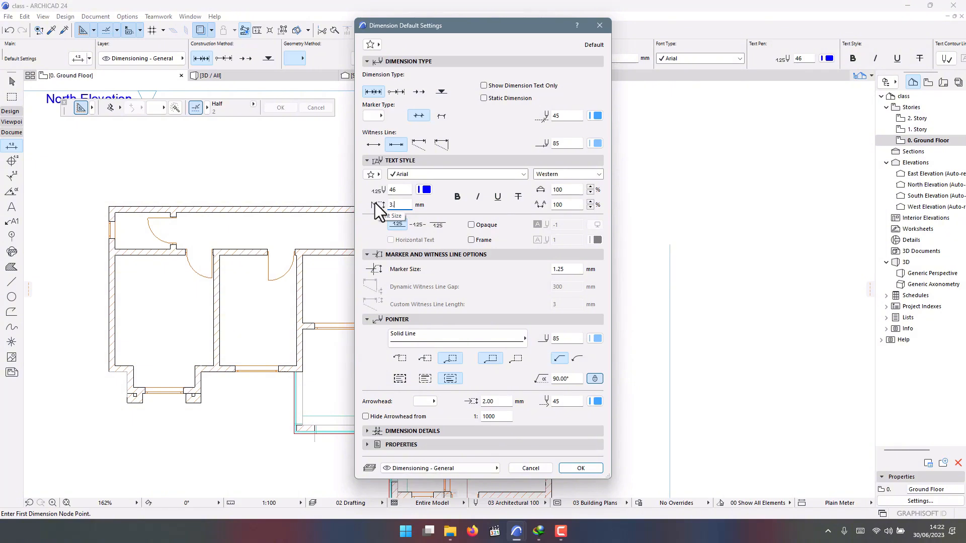
{"action": "type", "text": "0"}
{"action": "left_click", "coordinate": [417, 226]}
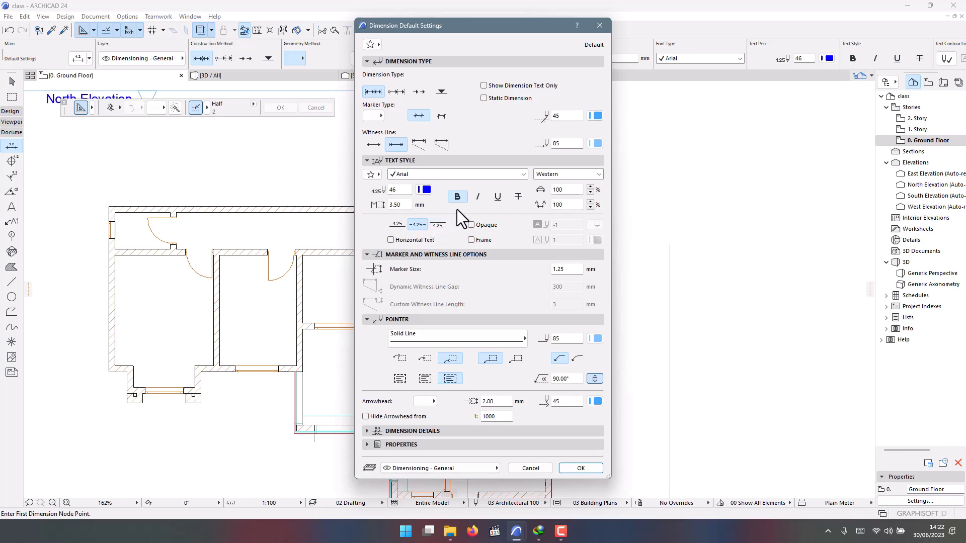
{"action": "left_click", "coordinate": [581, 467]}
Dimension the north wall's overall length between its two outer corners, placing the dimension line above the wall.
{"action": "scroll", "coordinate": [96, 199], "scroll_direction": "up", "scroll_amount": 3}
{"action": "scroll", "coordinate": [244, 218], "scroll_direction": "down", "scroll_amount": 2}
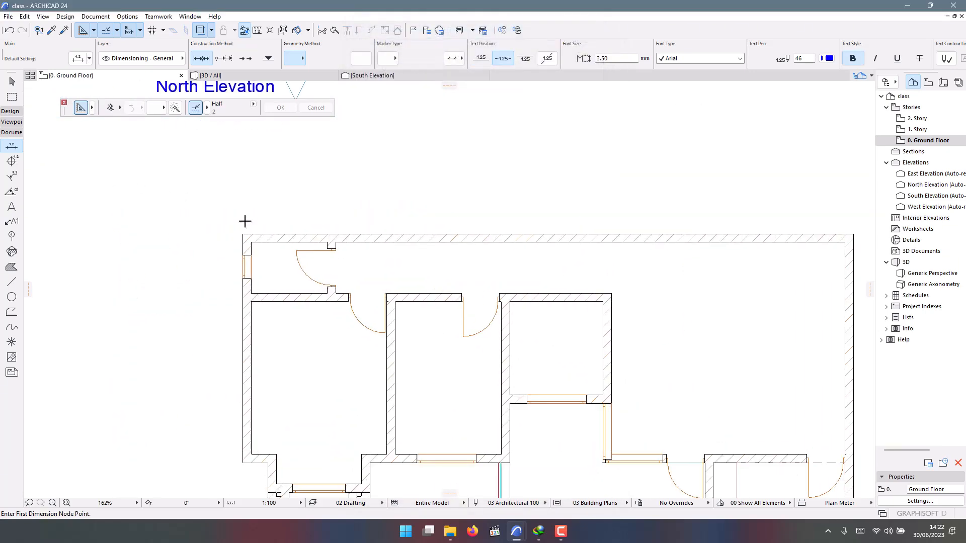
{"action": "scroll", "coordinate": [248, 241], "scroll_direction": "up", "scroll_amount": 4}
{"action": "left_click", "coordinate": [240, 244]}
{"action": "scroll", "coordinate": [192, 237], "scroll_direction": "down", "scroll_amount": 10}
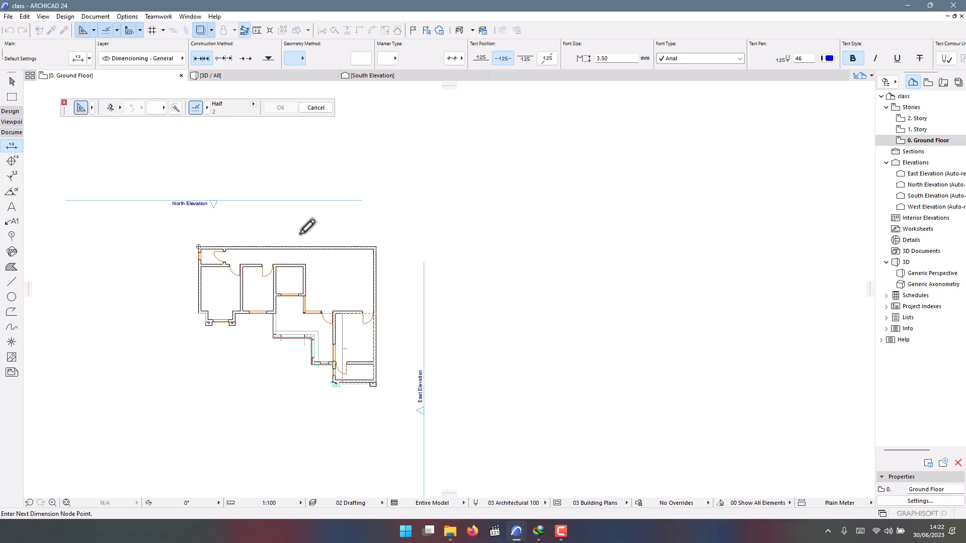
{"action": "scroll", "coordinate": [438, 251], "scroll_direction": "up", "scroll_amount": 8}
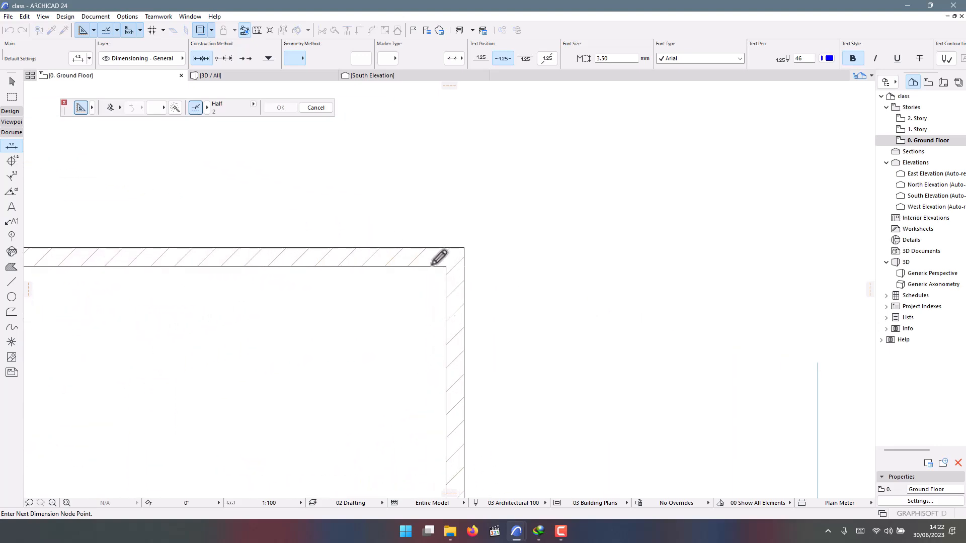
{"action": "scroll", "coordinate": [478, 254], "scroll_direction": "down", "scroll_amount": 5}
{"action": "scroll", "coordinate": [485, 267], "scroll_direction": "up", "scroll_amount": 6}
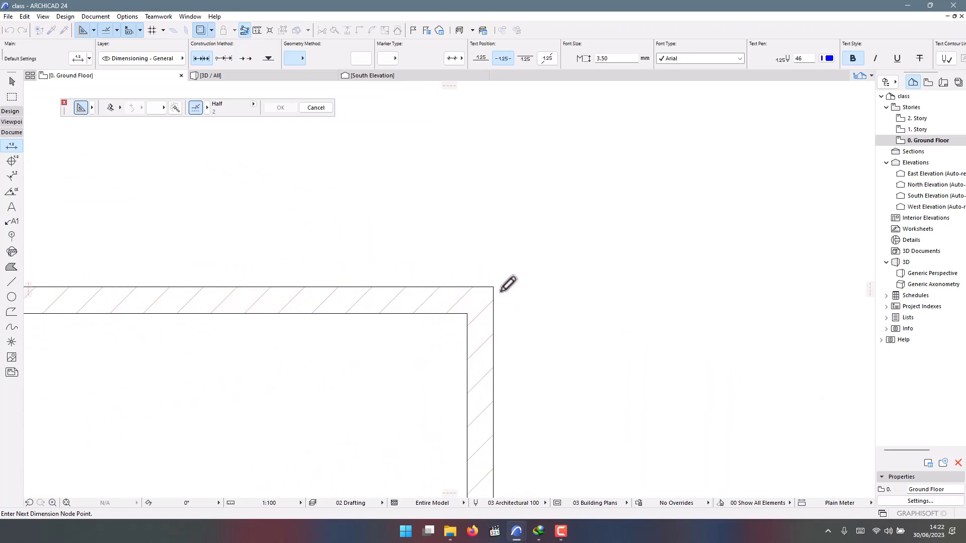
{"action": "scroll", "coordinate": [457, 274], "scroll_direction": "down", "scroll_amount": 5}
{"action": "scroll", "coordinate": [474, 268], "scroll_direction": "up", "scroll_amount": 6}
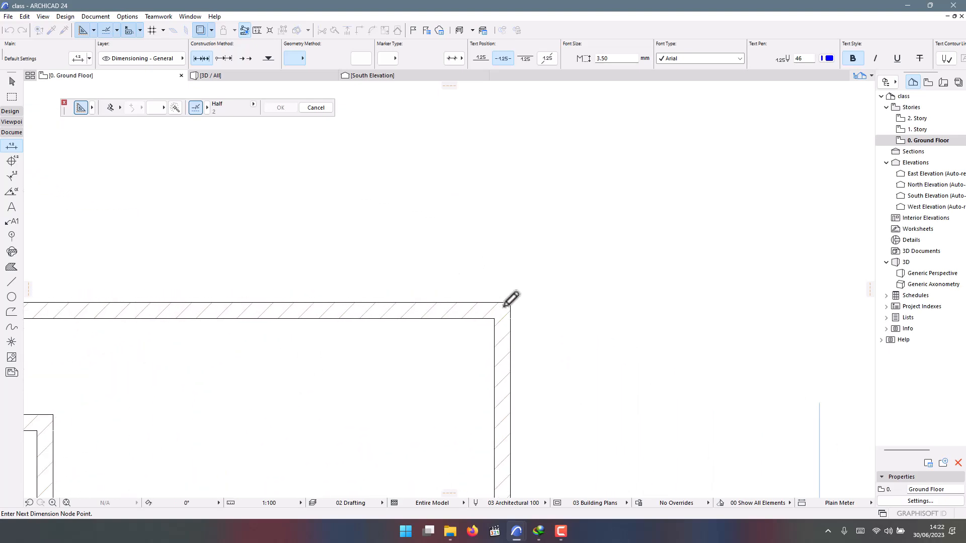
{"action": "left_click", "coordinate": [523, 300]}
{"action": "scroll", "coordinate": [553, 272], "scroll_direction": "down", "scroll_amount": 5}
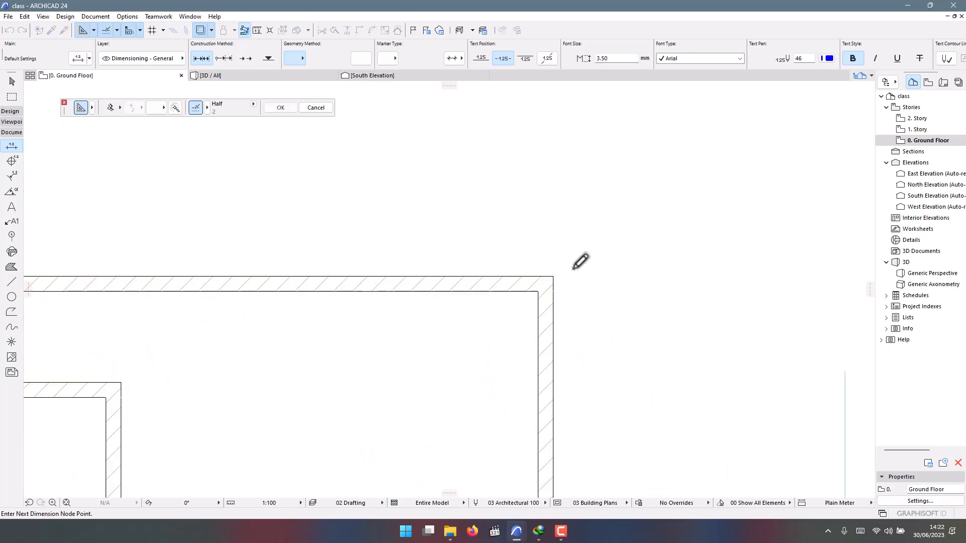
{"action": "right_click", "coordinate": [376, 217]}
{"action": "left_click", "coordinate": [402, 279]}
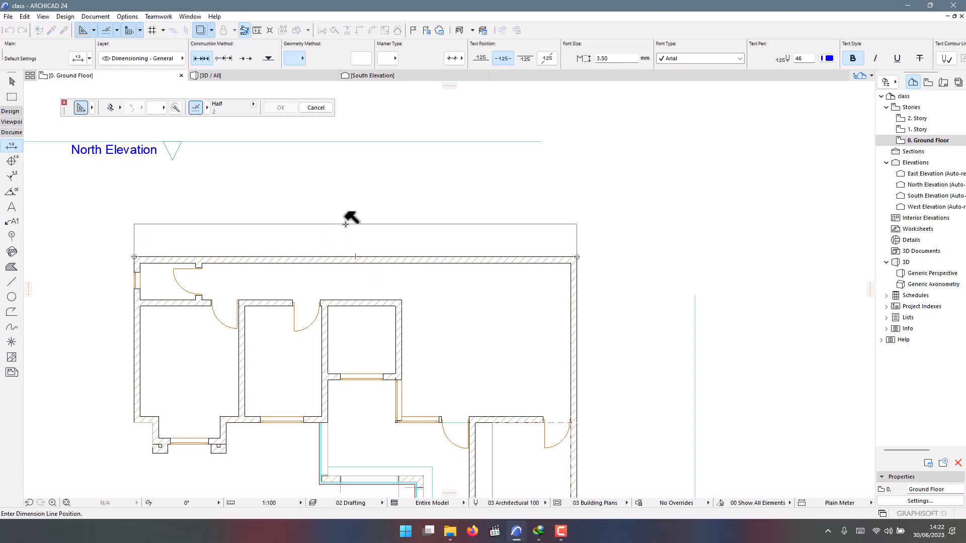
{"action": "left_click", "coordinate": [352, 224]}
Start a second dimension chain on the wall axis at the north-west corner and add a node on the small entry room's partition axis.
{"action": "scroll", "coordinate": [418, 259], "scroll_direction": "up", "scroll_amount": 8}
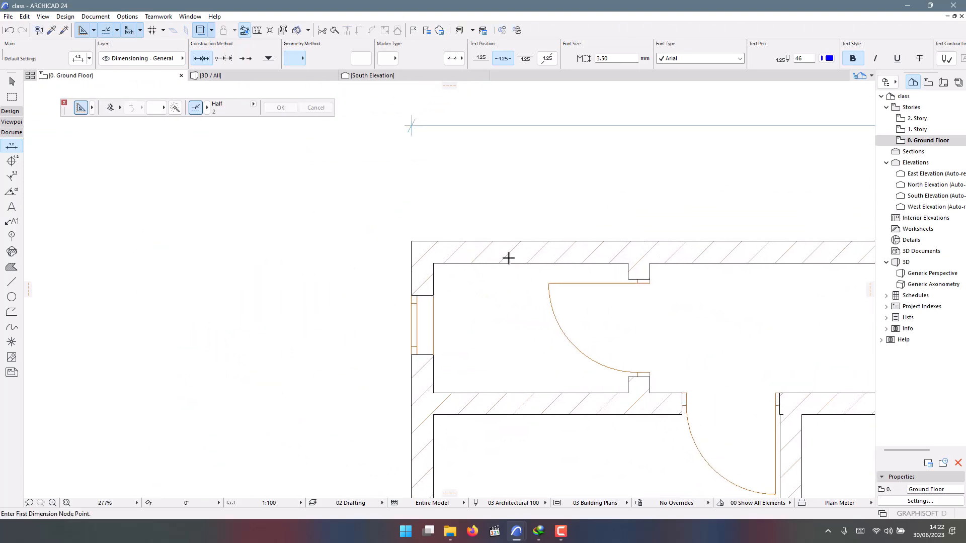
{"action": "left_click", "coordinate": [368, 246]}
{"action": "scroll", "coordinate": [213, 280], "scroll_direction": "down", "scroll_amount": 5}
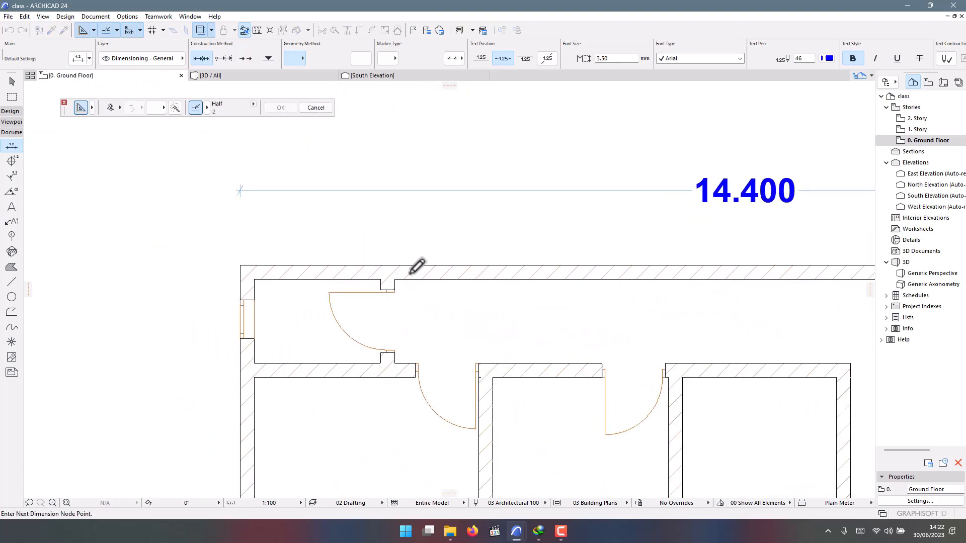
{"action": "scroll", "coordinate": [381, 272], "scroll_direction": "up", "scroll_amount": 2}
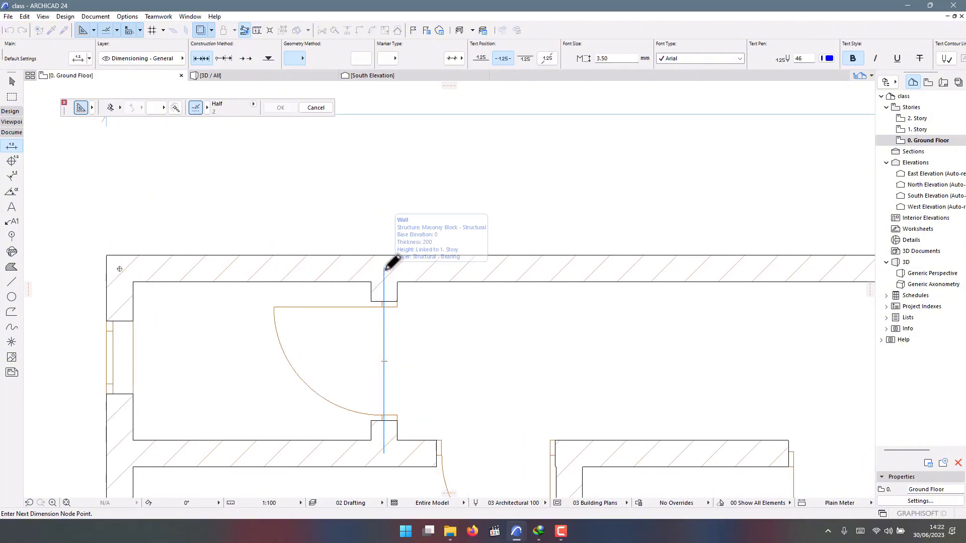
{"action": "left_click", "coordinate": [384, 268]}
{"action": "scroll", "coordinate": [190, 280], "scroll_direction": "down", "scroll_amount": 4}
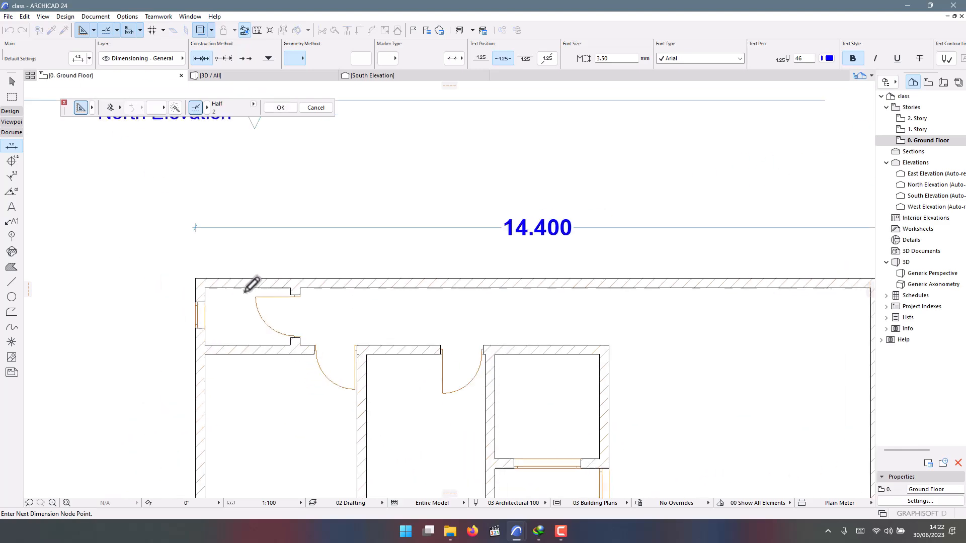
Add chain nodes on the axes of the next three vertical partition walls along the row of rooms.
{"action": "scroll", "coordinate": [330, 308], "scroll_direction": "up", "scroll_amount": 3}
{"action": "scroll", "coordinate": [377, 319], "scroll_direction": "up", "scroll_amount": 3}
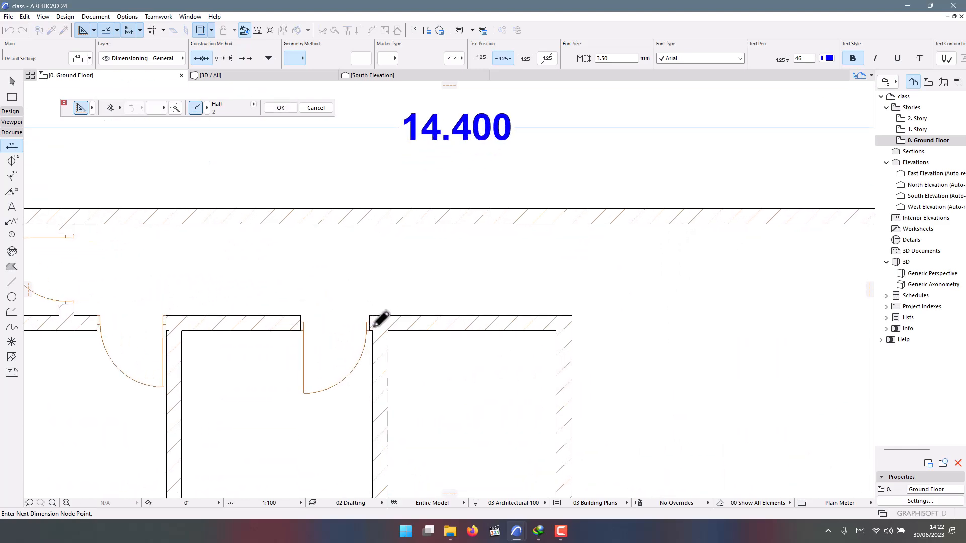
{"action": "scroll", "coordinate": [206, 319], "scroll_direction": "up", "scroll_amount": 6}
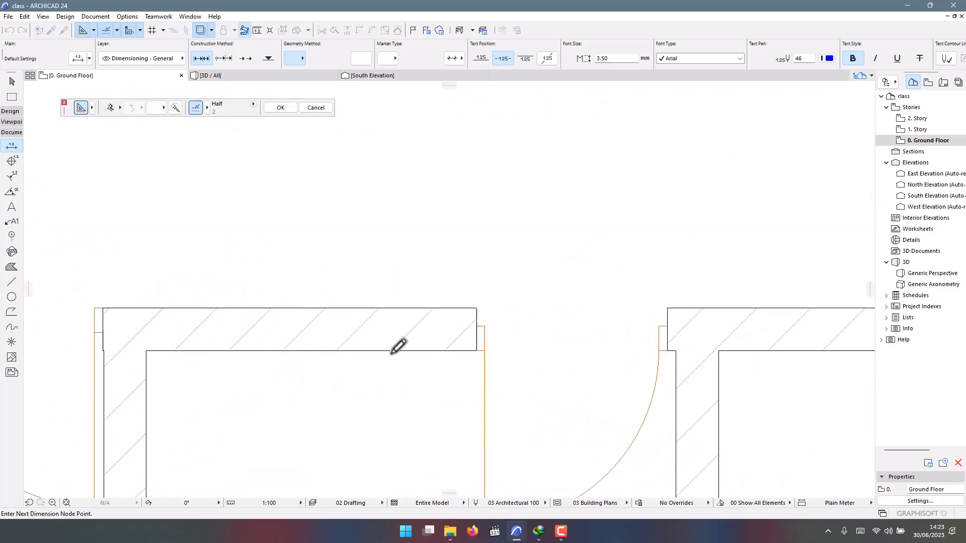
{"action": "scroll", "coordinate": [551, 302], "scroll_direction": "down", "scroll_amount": 4}
{"action": "scroll", "coordinate": [312, 315], "scroll_direction": "up", "scroll_amount": 1}
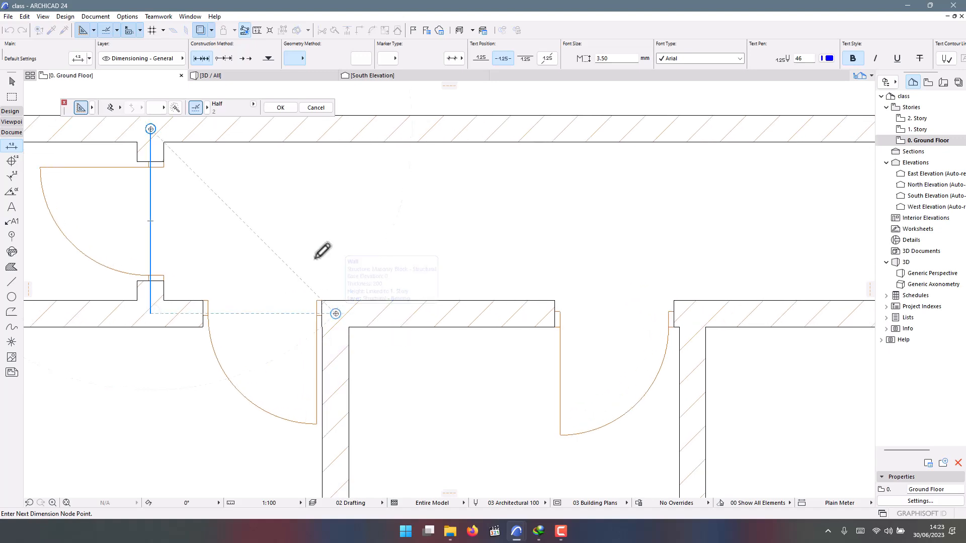
{"action": "scroll", "coordinate": [421, 242], "scroll_direction": "down", "scroll_amount": 4}
{"action": "scroll", "coordinate": [463, 257], "scroll_direction": "up", "scroll_amount": 3}
{"action": "scroll", "coordinate": [457, 262], "scroll_direction": "up", "scroll_amount": 3}
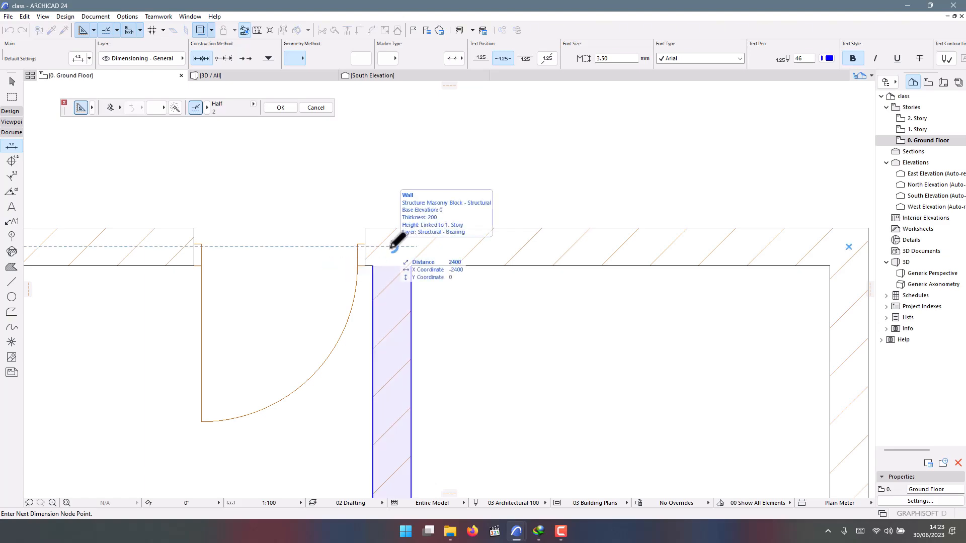
{"action": "scroll", "coordinate": [392, 245], "scroll_direction": "down", "scroll_amount": 5}
{"action": "scroll", "coordinate": [319, 228], "scroll_direction": "up", "scroll_amount": 4}
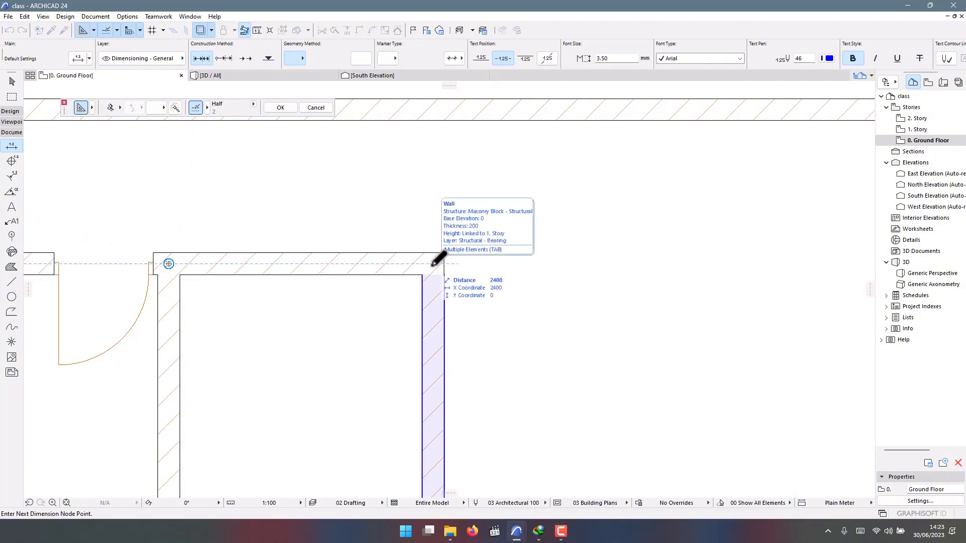
{"action": "scroll", "coordinate": [433, 263], "scroll_direction": "down", "scroll_amount": 5}
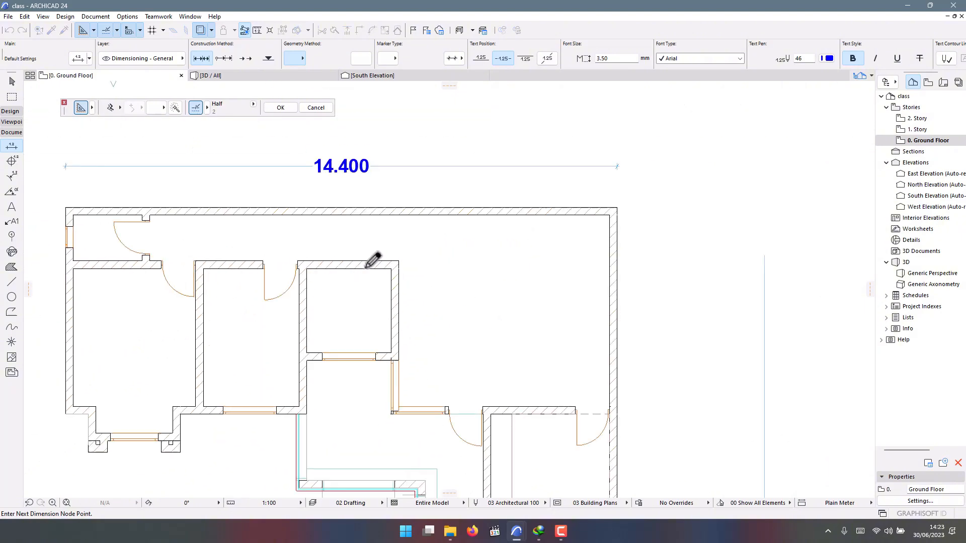
Add the last chain node on the wall axis at the north-east corner and place the chain just below the overall dimension.
{"action": "scroll", "coordinate": [406, 322], "scroll_direction": "up", "scroll_amount": 3}
{"action": "scroll", "coordinate": [401, 259], "scroll_direction": "down", "scroll_amount": 3}
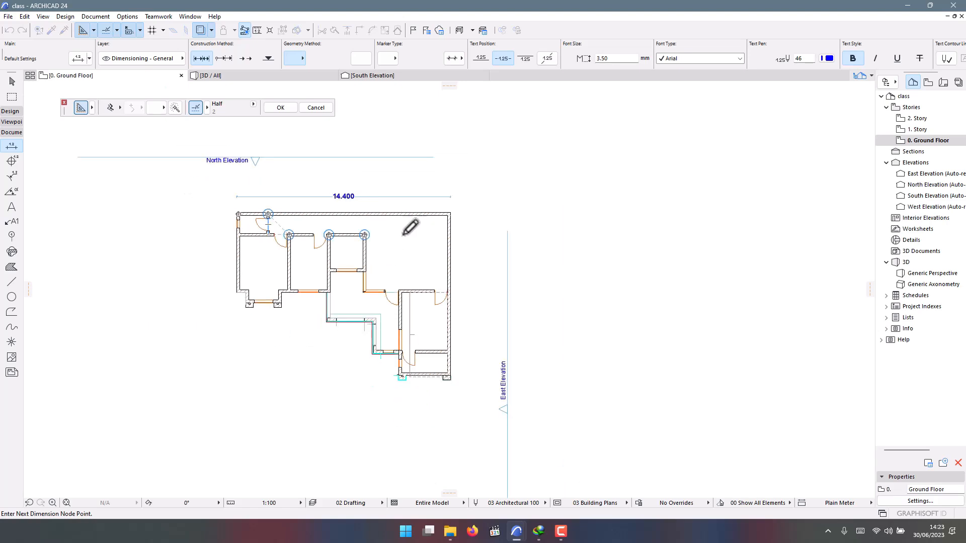
{"action": "scroll", "coordinate": [442, 203], "scroll_direction": "up", "scroll_amount": 3}
{"action": "scroll", "coordinate": [473, 199], "scroll_direction": "down", "scroll_amount": 3}
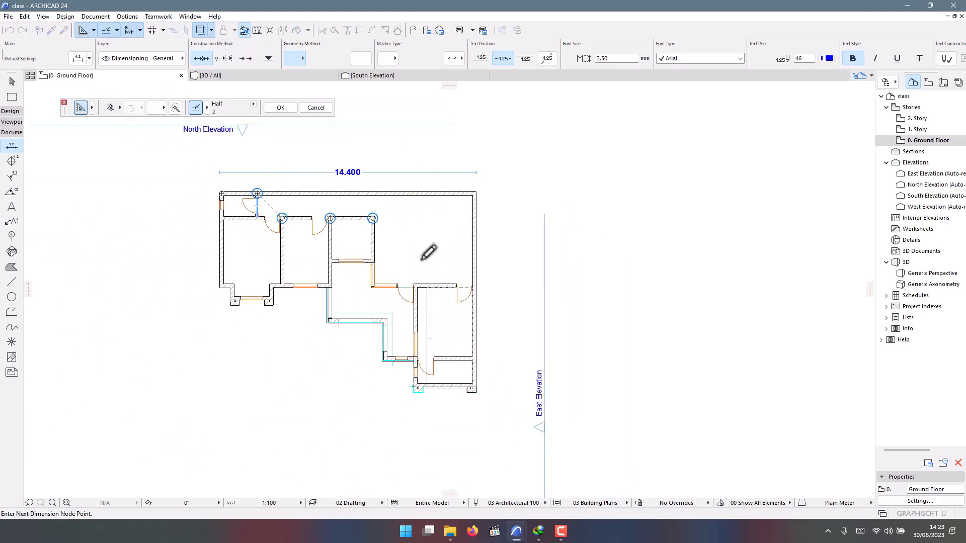
{"action": "scroll", "coordinate": [455, 174], "scroll_direction": "up", "scroll_amount": 2}
{"action": "scroll", "coordinate": [482, 181], "scroll_direction": "up", "scroll_amount": 3}
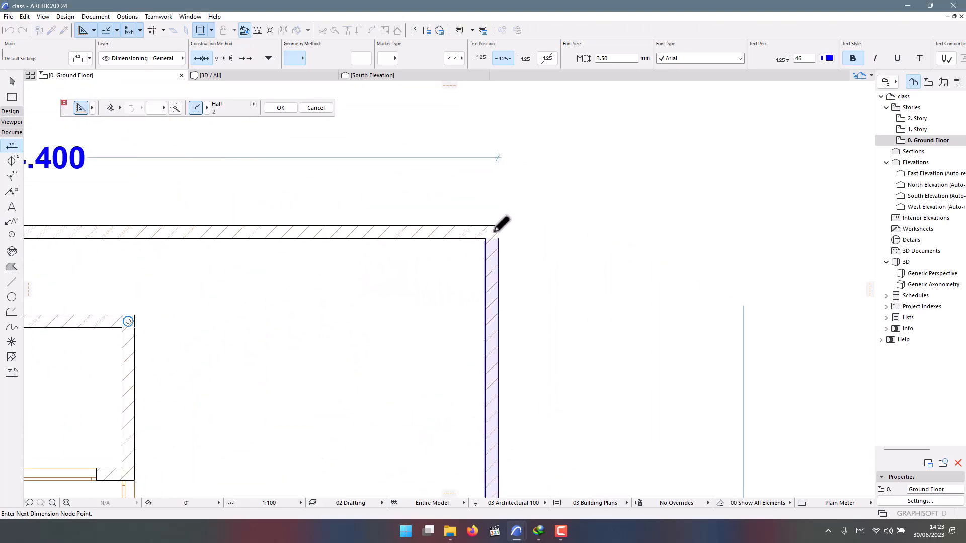
{"action": "left_click", "coordinate": [493, 231]}
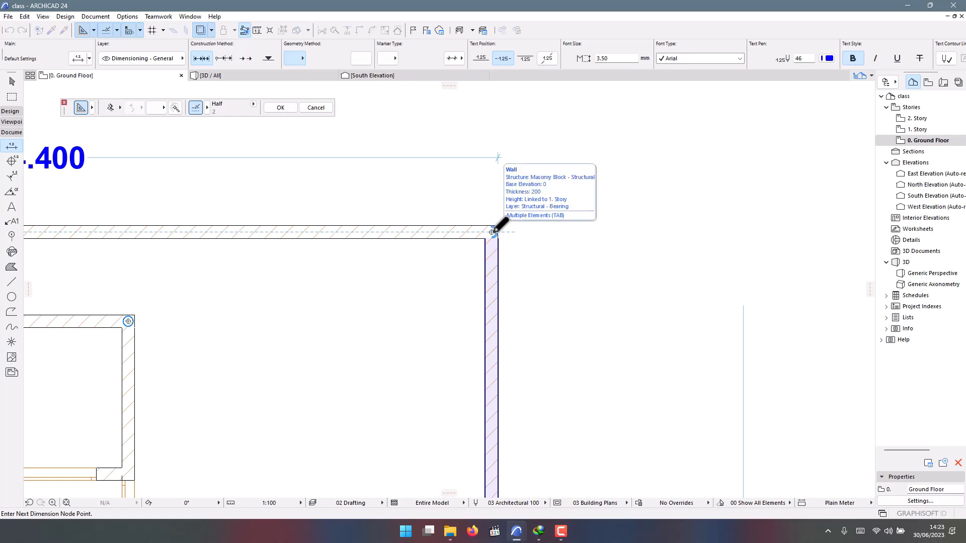
{"action": "right_click", "coordinate": [465, 182]}
{"action": "left_click", "coordinate": [489, 240]}
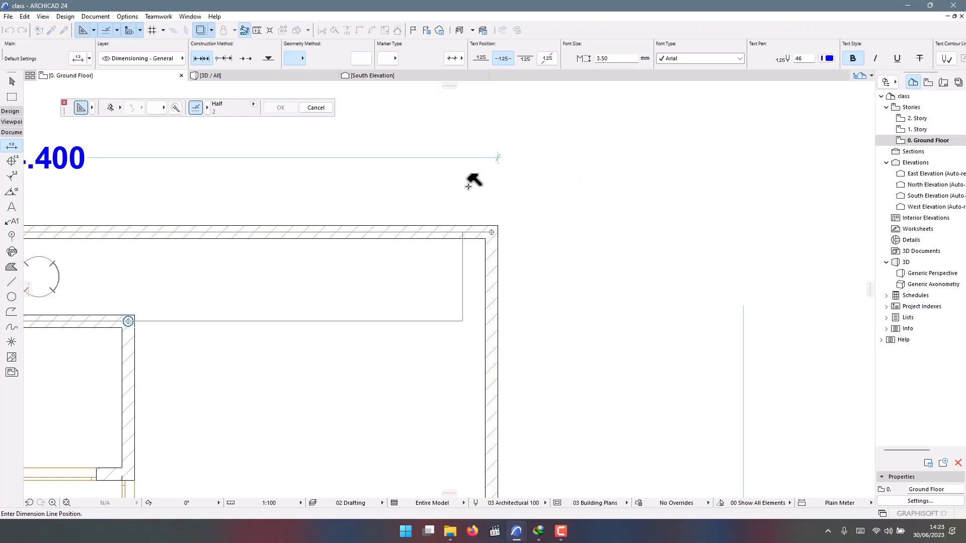
{"action": "scroll", "coordinate": [473, 181], "scroll_direction": "down", "scroll_amount": 4}
{"action": "scroll", "coordinate": [382, 166], "scroll_direction": "up", "scroll_amount": 1}
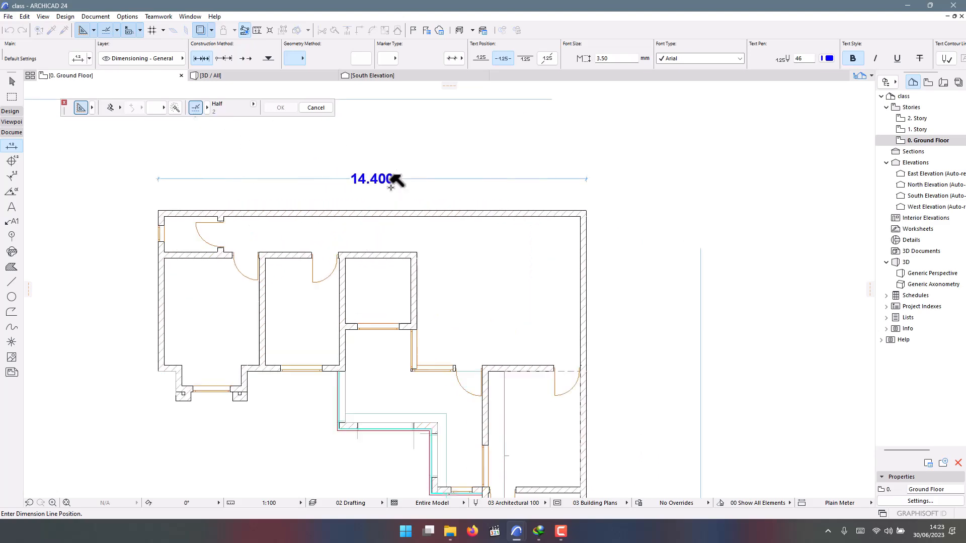
{"action": "scroll", "coordinate": [395, 180], "scroll_direction": "up", "scroll_amount": 1}
{"action": "left_click", "coordinate": [399, 184]}
Start a third dimension chain on both faces of the west wall and add nodes on both faces of the entry room's partition.
{"action": "scroll", "coordinate": [453, 191], "scroll_direction": "down", "scroll_amount": 2}
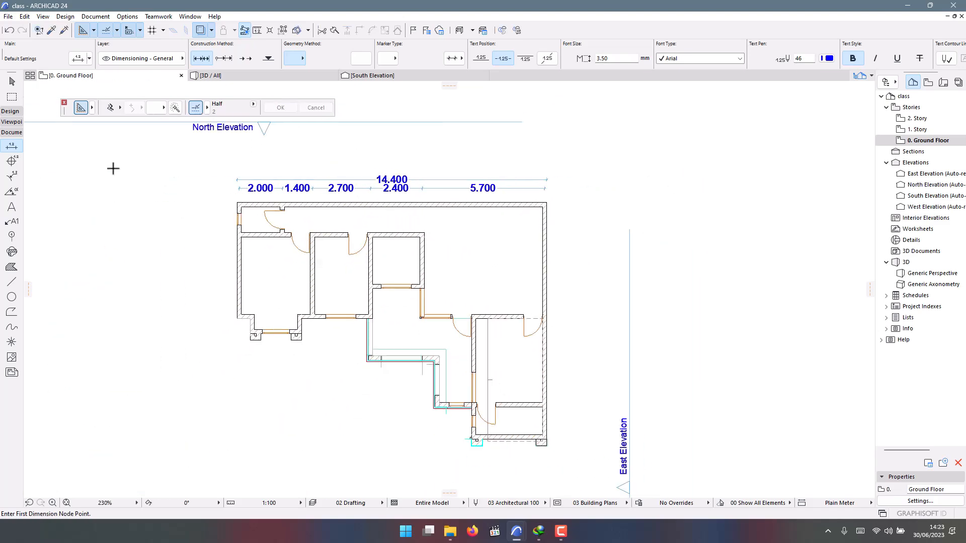
{"action": "scroll", "coordinate": [256, 211], "scroll_direction": "up", "scroll_amount": 4}
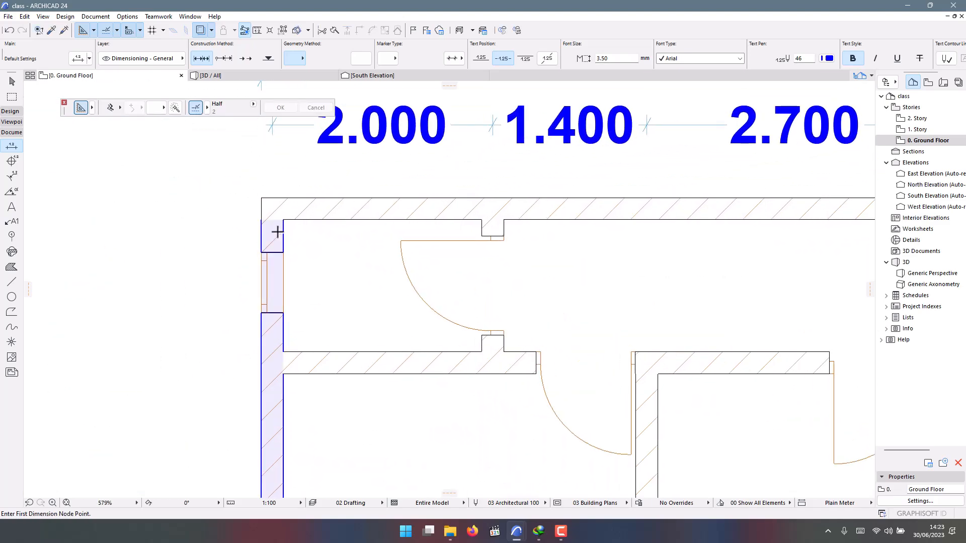
{"action": "left_click", "coordinate": [284, 233]}
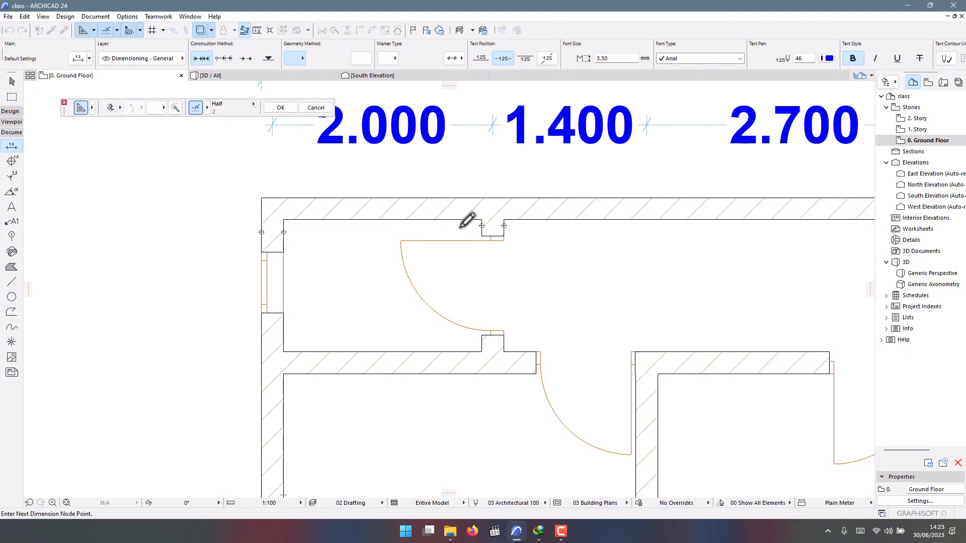
Add chain nodes on both faces of the next three vertical partition walls along the row of rooms.
{"action": "scroll", "coordinate": [402, 224], "scroll_direction": "down", "scroll_amount": 4}
{"action": "scroll", "coordinate": [281, 216], "scroll_direction": "up", "scroll_amount": 4}
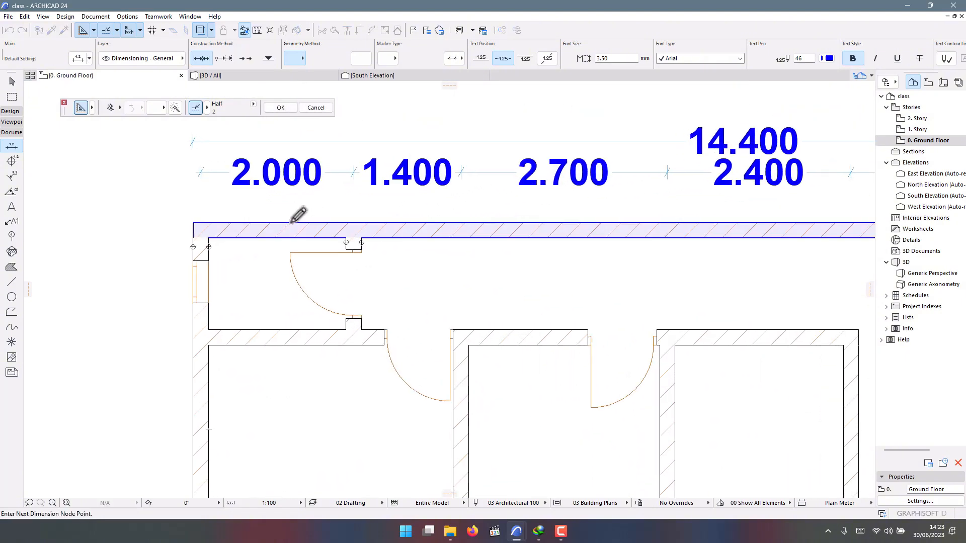
{"action": "scroll", "coordinate": [189, 223], "scroll_direction": "down", "scroll_amount": 5}
{"action": "scroll", "coordinate": [279, 300], "scroll_direction": "up", "scroll_amount": 5}
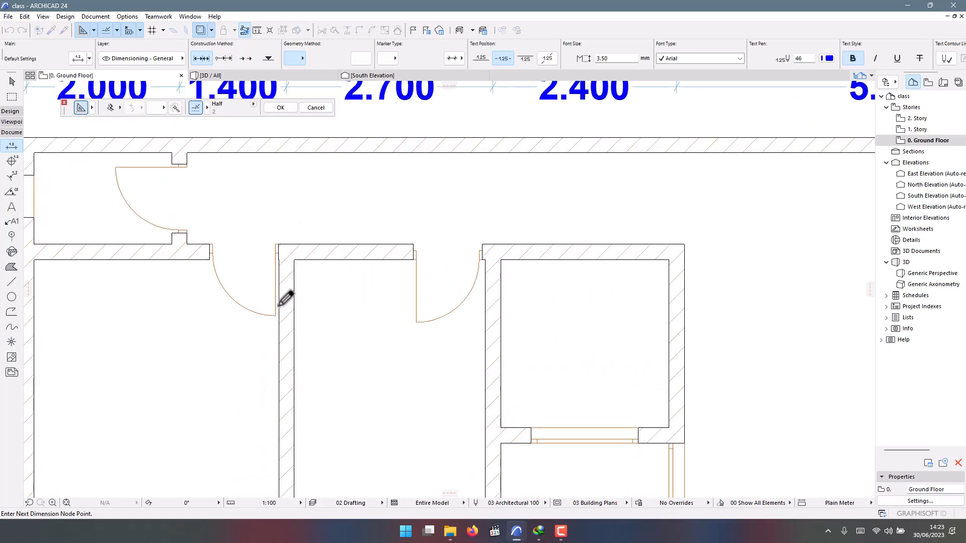
{"action": "scroll", "coordinate": [402, 287], "scroll_direction": "down", "scroll_amount": 3}
{"action": "scroll", "coordinate": [367, 292], "scroll_direction": "up", "scroll_amount": 2}
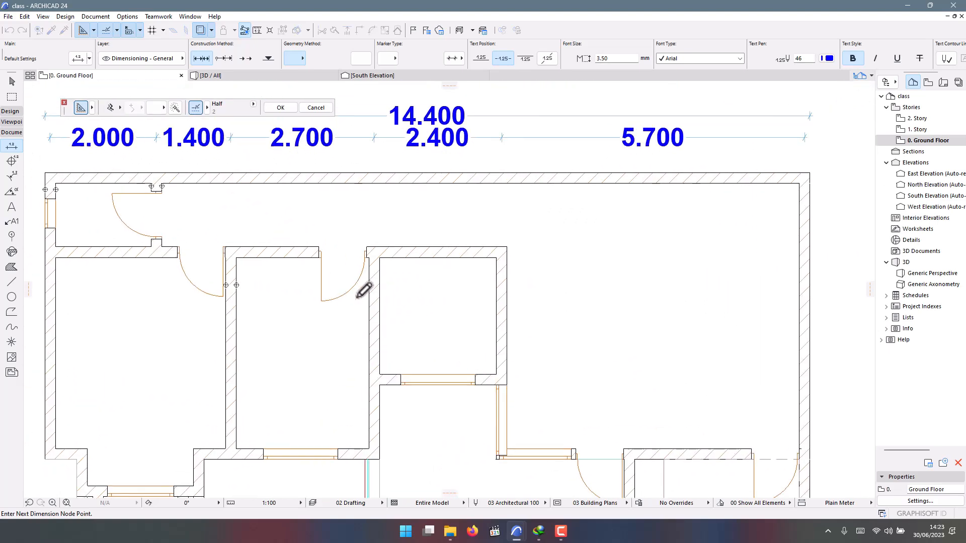
{"action": "left_click", "coordinate": [369, 299]}
{"action": "left_click", "coordinate": [498, 288]}
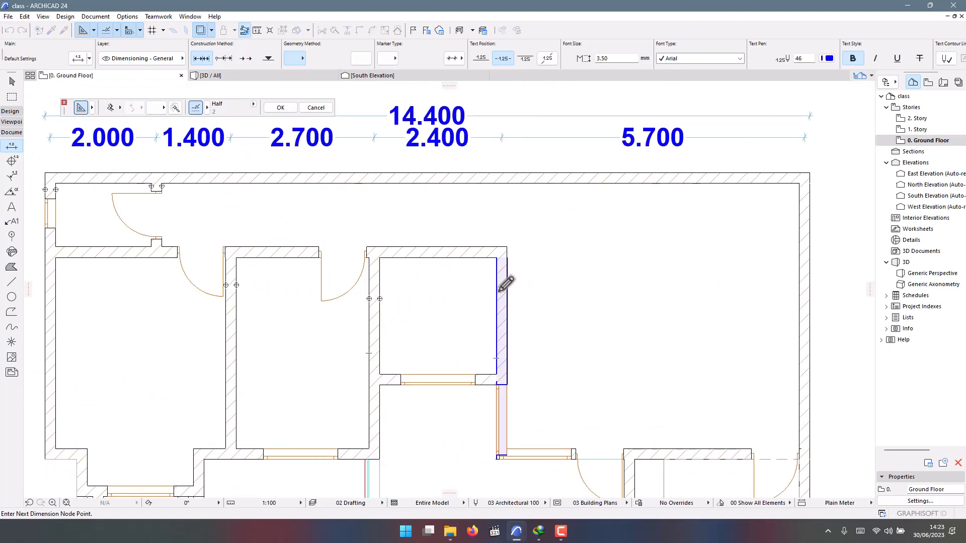
Add nodes on both faces of the east wall and place the wall-face chain between the north wall and the axis chain.
{"action": "scroll", "coordinate": [336, 280], "scroll_direction": "down", "scroll_amount": 2}
{"action": "scroll", "coordinate": [436, 289], "scroll_direction": "up", "scroll_amount": 3}
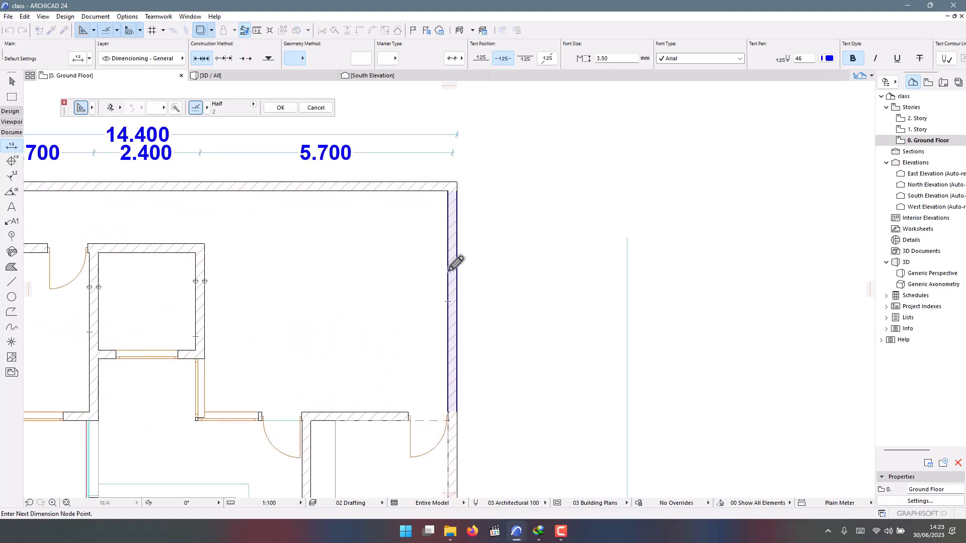
{"action": "scroll", "coordinate": [453, 263], "scroll_direction": "down", "scroll_amount": 3}
{"action": "scroll", "coordinate": [500, 192], "scroll_direction": "up", "scroll_amount": 4}
{"action": "right_click", "coordinate": [433, 193]}
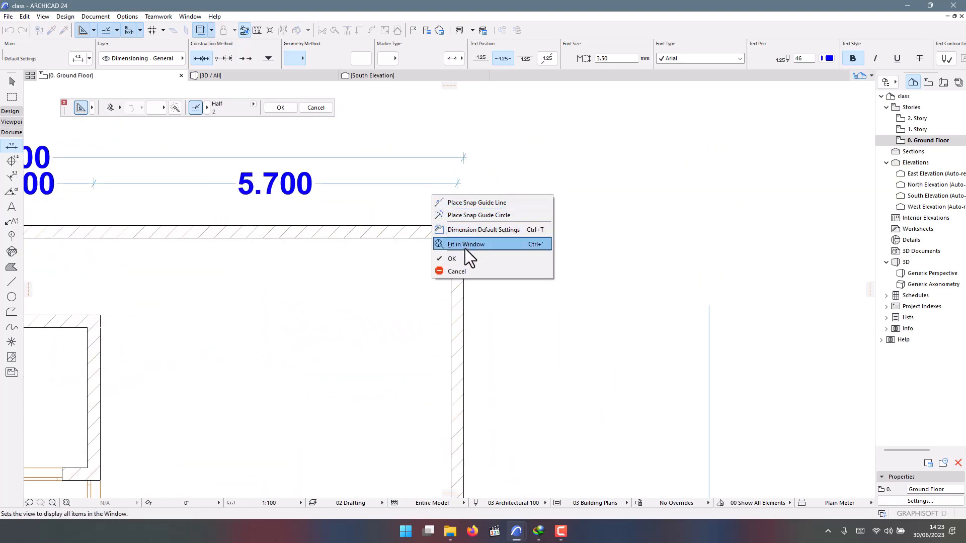
{"action": "left_click", "coordinate": [465, 249]}
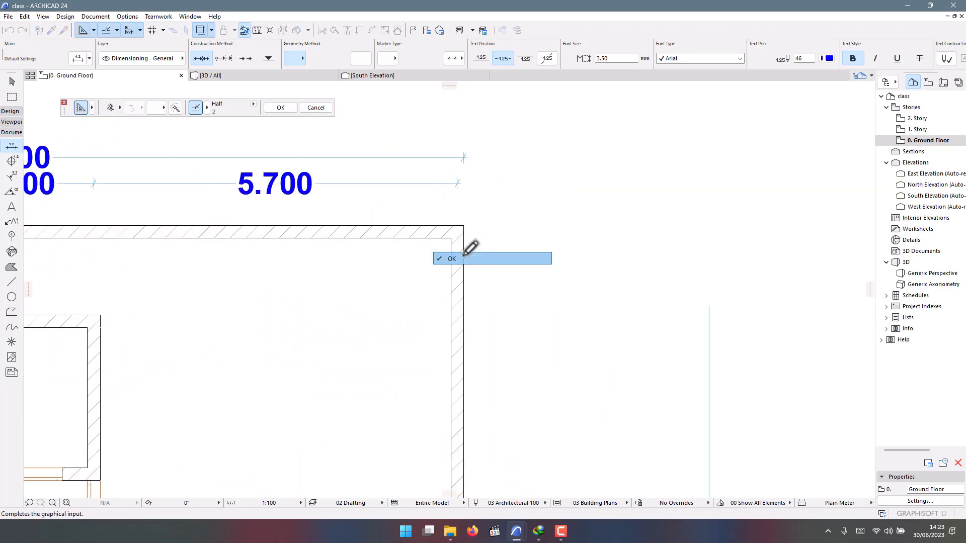
{"action": "left_click", "coordinate": [440, 218]}
{"action": "scroll", "coordinate": [643, 294], "scroll_direction": "down", "scroll_amount": 3}
{"action": "scroll", "coordinate": [439, 248], "scroll_direction": "up", "scroll_amount": 3}
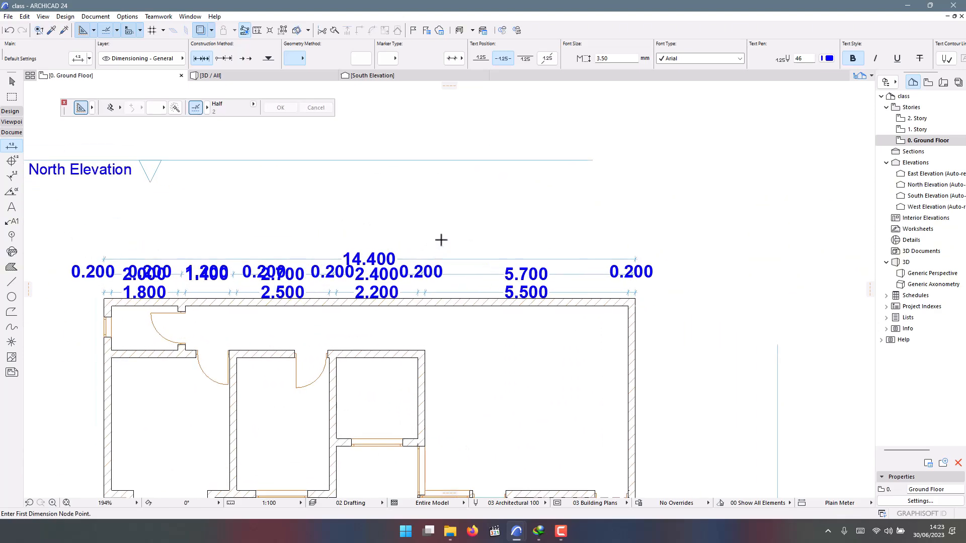
Move the overall dimension line farther from the north wall and shift the wall-axis chain up beneath it.
{"action": "key", "text": "Escape"}
{"action": "scroll", "coordinate": [434, 256], "scroll_direction": "up", "scroll_amount": 3}
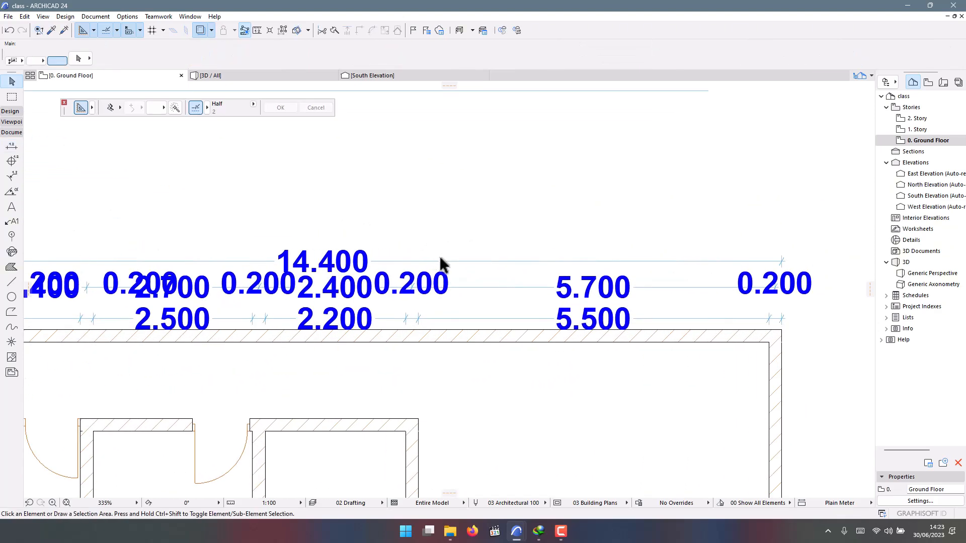
{"action": "left_click", "coordinate": [440, 257]}
{"action": "left_click", "coordinate": [439, 257]}
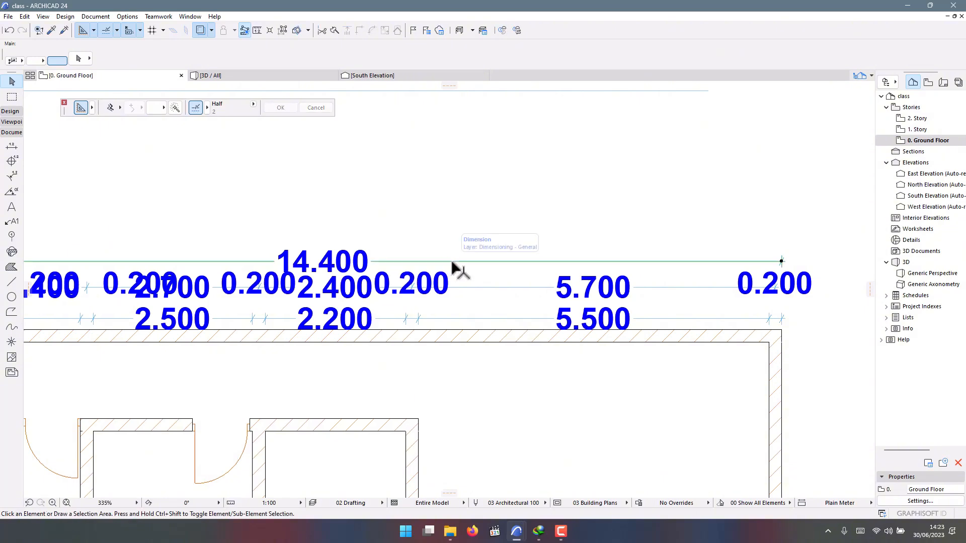
{"action": "left_click", "coordinate": [453, 263]}
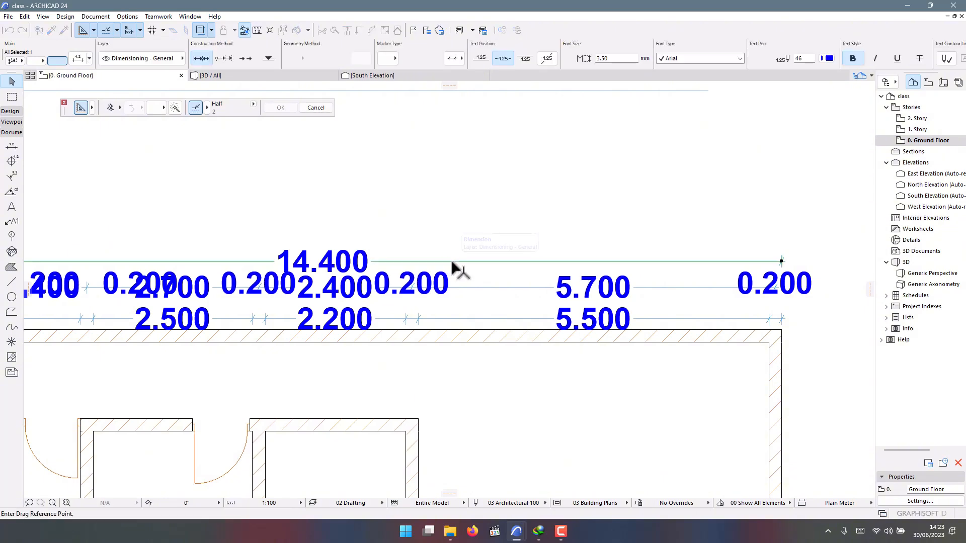
{"action": "left_click_drag", "start_coordinate": [452, 262], "coordinate": [451, 221]}
{"action": "left_click", "coordinate": [468, 288]}
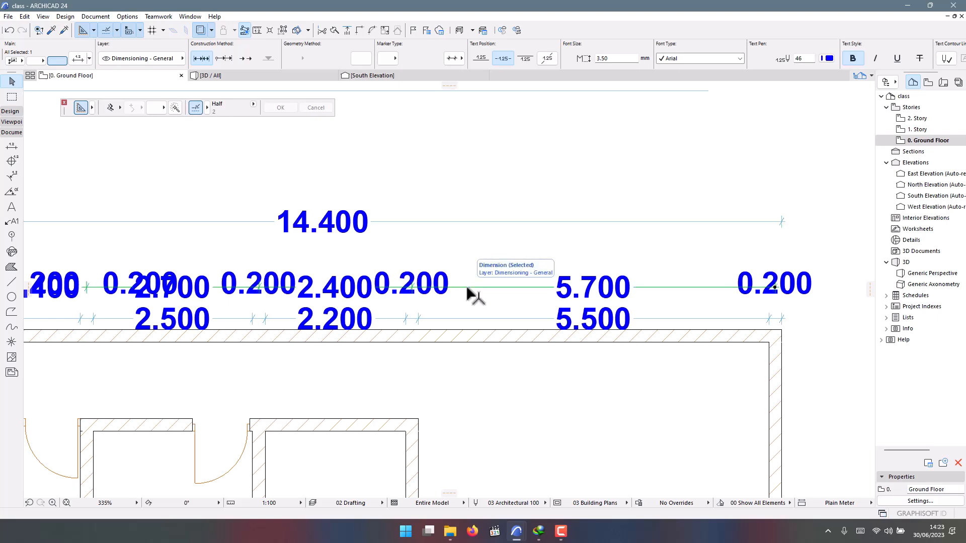
{"action": "left_click_drag", "start_coordinate": [468, 288], "coordinate": [466, 260]}
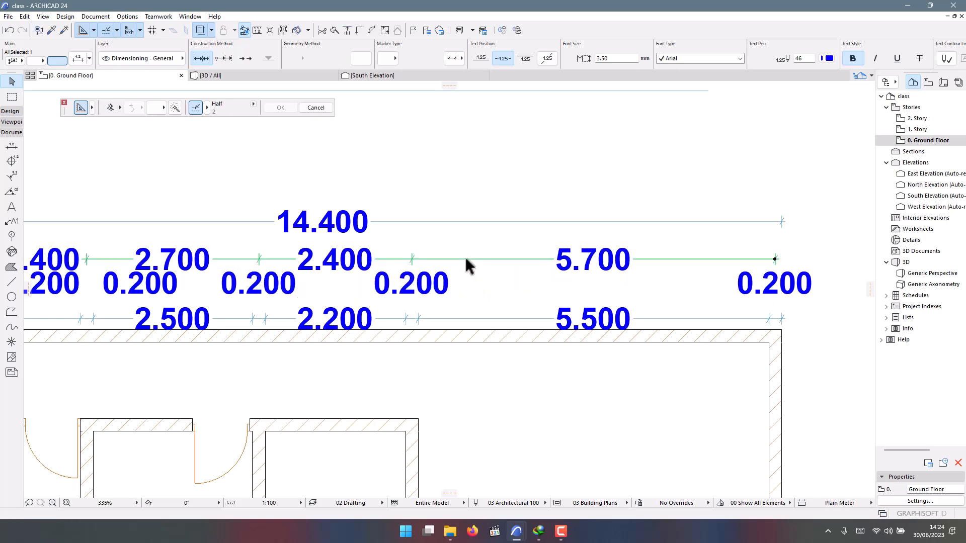
Set the text size of the wall-face dimension chain to 2.5 mm.
{"action": "scroll", "coordinate": [467, 259], "scroll_direction": "down", "scroll_amount": 3}
{"action": "scroll", "coordinate": [487, 299], "scroll_direction": "up", "scroll_amount": 3}
{"action": "left_click", "coordinate": [480, 283]}
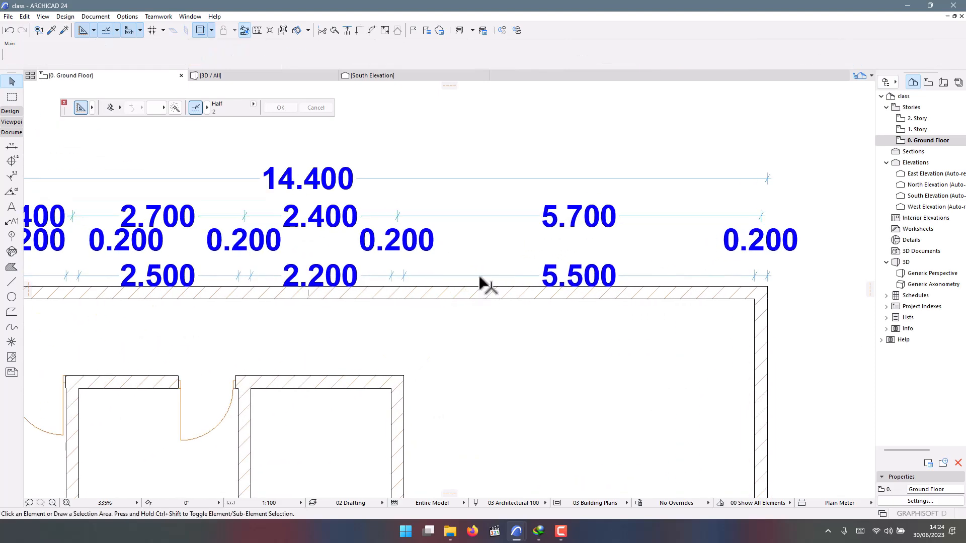
{"action": "left_click", "coordinate": [480, 283]}
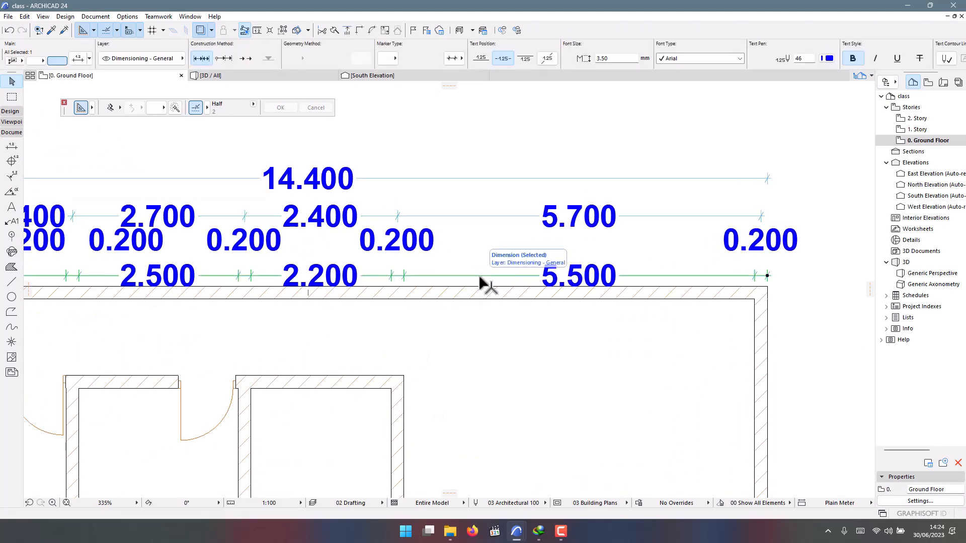
{"action": "double_click", "coordinate": [479, 277]}
{"action": "left_click_drag", "start_coordinate": [404, 204], "coordinate": [384, 204]}
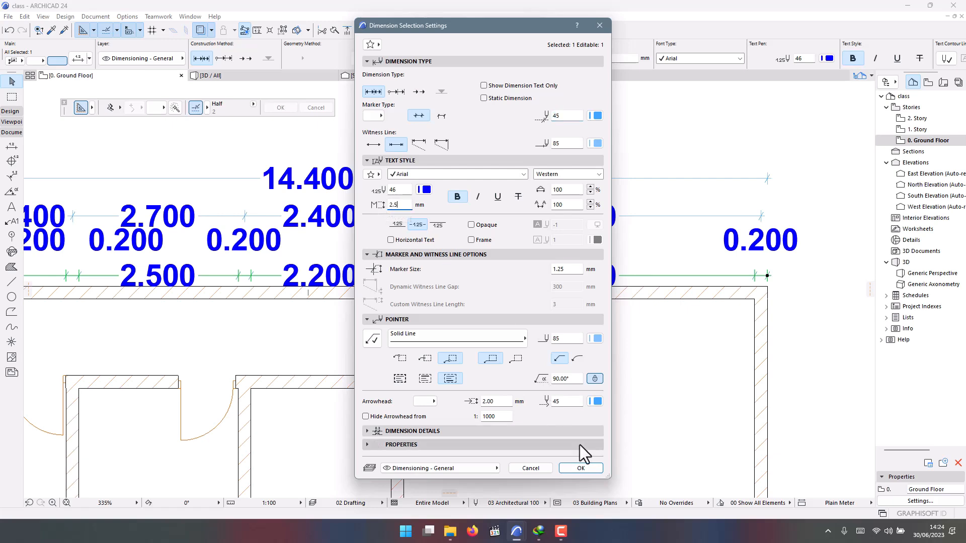
{"action": "left_click", "coordinate": [596, 468]}
{"action": "scroll", "coordinate": [509, 302], "scroll_direction": "down", "scroll_amount": 3}
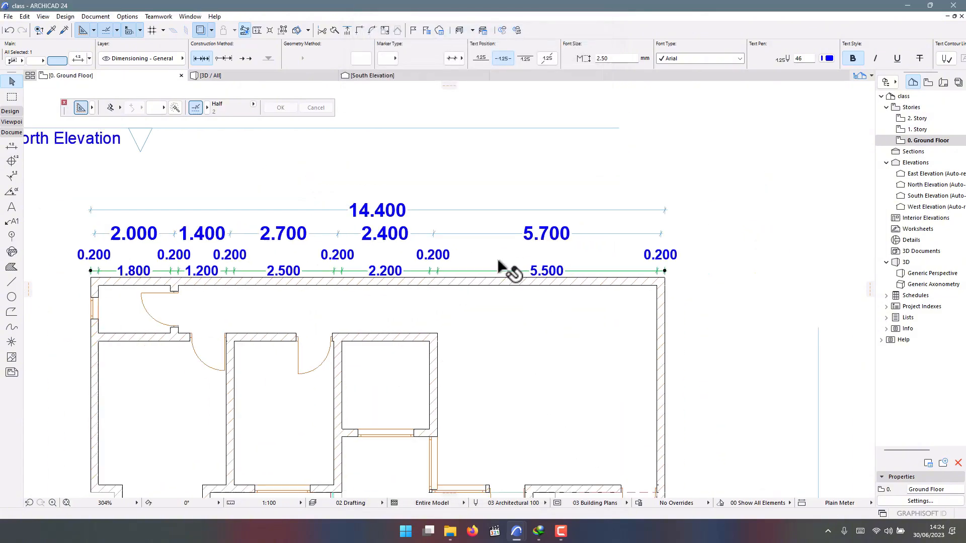
{"action": "scroll", "coordinate": [189, 272], "scroll_direction": "up", "scroll_amount": 3}
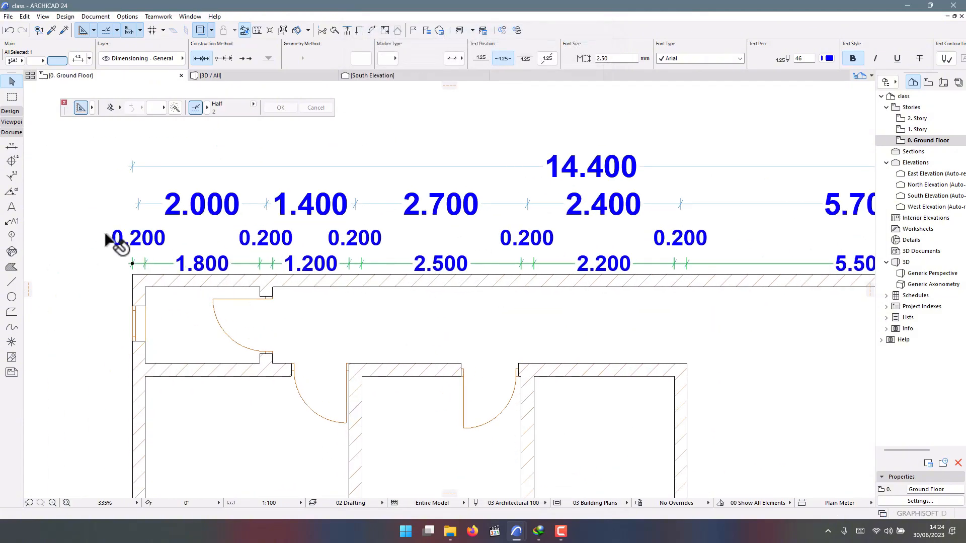
{"action": "key", "text": "Escape"}
{"action": "scroll", "coordinate": [282, 226], "scroll_direction": "down", "scroll_amount": 5}
{"action": "scroll", "coordinate": [428, 177], "scroll_direction": "up", "scroll_amount": 3}
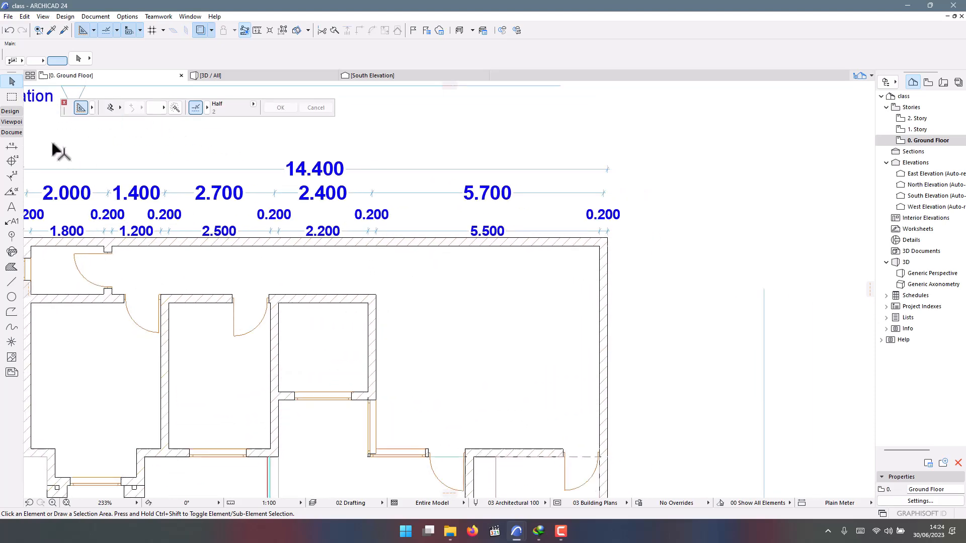
Dimension the east side's overall length from the north-east outer corner to the south-east pier's outer corner, placing the line outside the wall.
{"action": "left_click", "coordinate": [12, 146]}
{"action": "scroll", "coordinate": [549, 221], "scroll_direction": "up", "scroll_amount": 4}
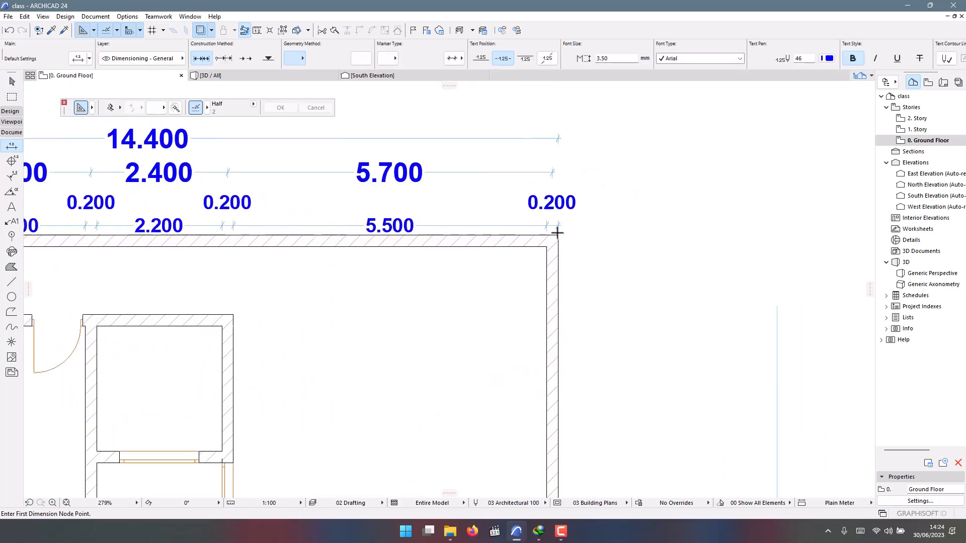
{"action": "left_click", "coordinate": [558, 231]}
{"action": "scroll", "coordinate": [558, 229], "scroll_direction": "down", "scroll_amount": 3}
{"action": "scroll", "coordinate": [554, 164], "scroll_direction": "down", "scroll_amount": 4}
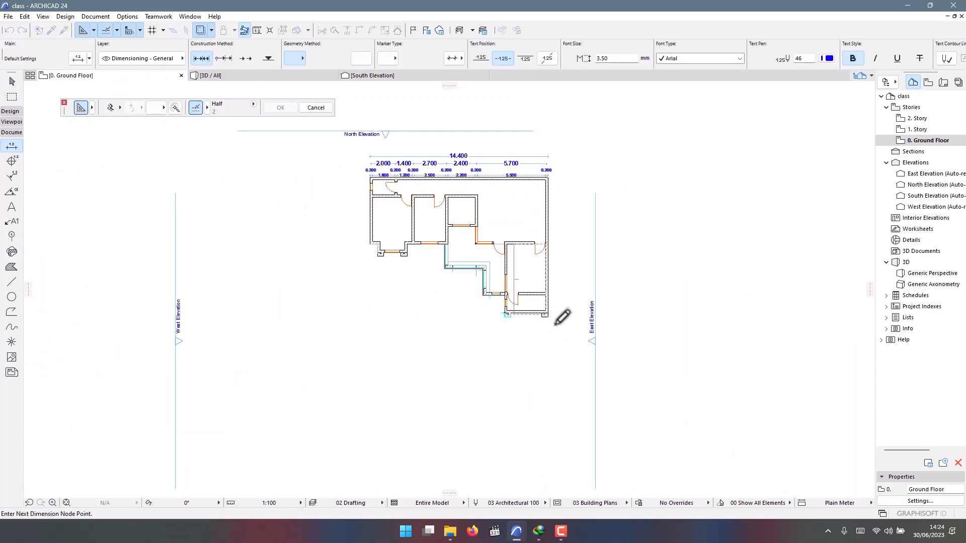
{"action": "scroll", "coordinate": [556, 303], "scroll_direction": "up", "scroll_amount": 8}
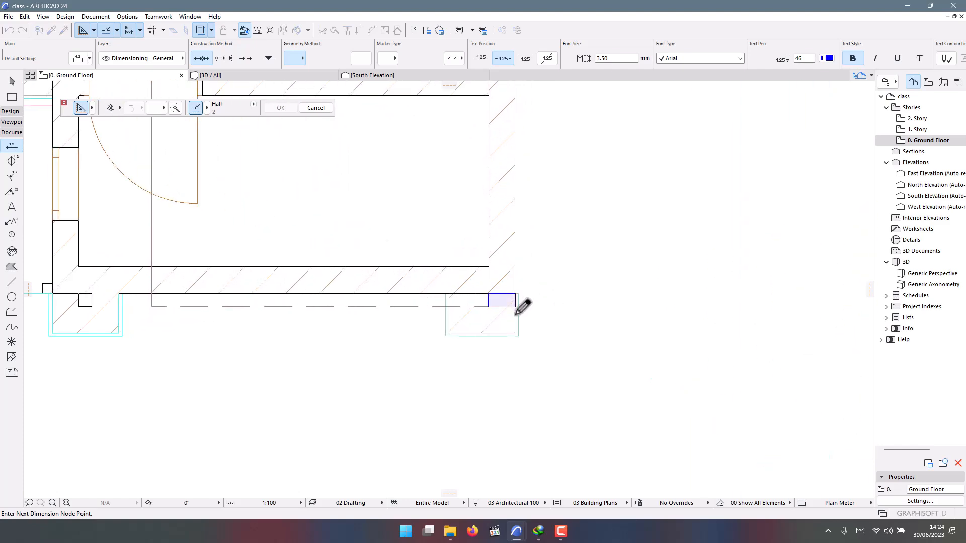
{"action": "left_click", "coordinate": [516, 332]}
{"action": "scroll", "coordinate": [476, 384], "scroll_direction": "down", "scroll_amount": 5}
{"action": "right_click", "coordinate": [501, 271]}
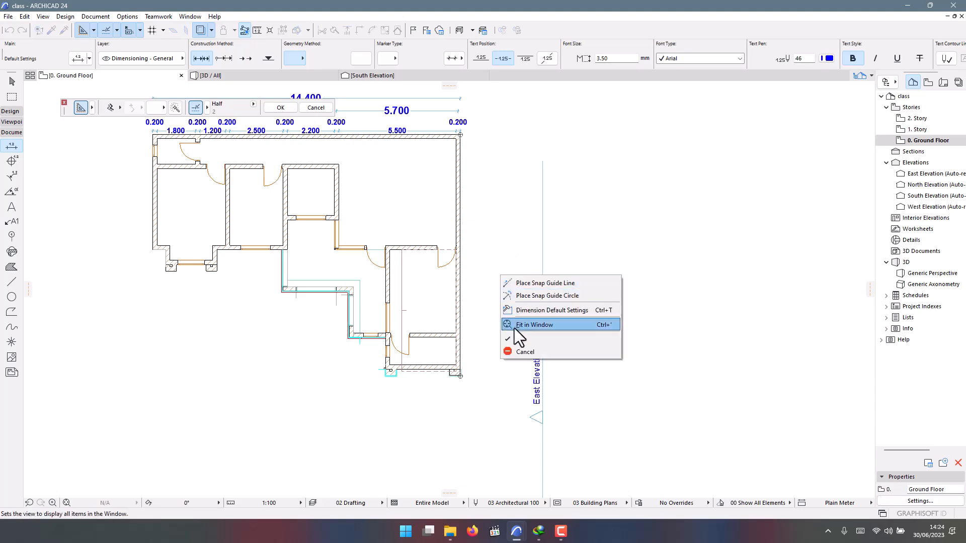
{"action": "left_click", "coordinate": [534, 334]}
{"action": "left_click", "coordinate": [513, 249]}
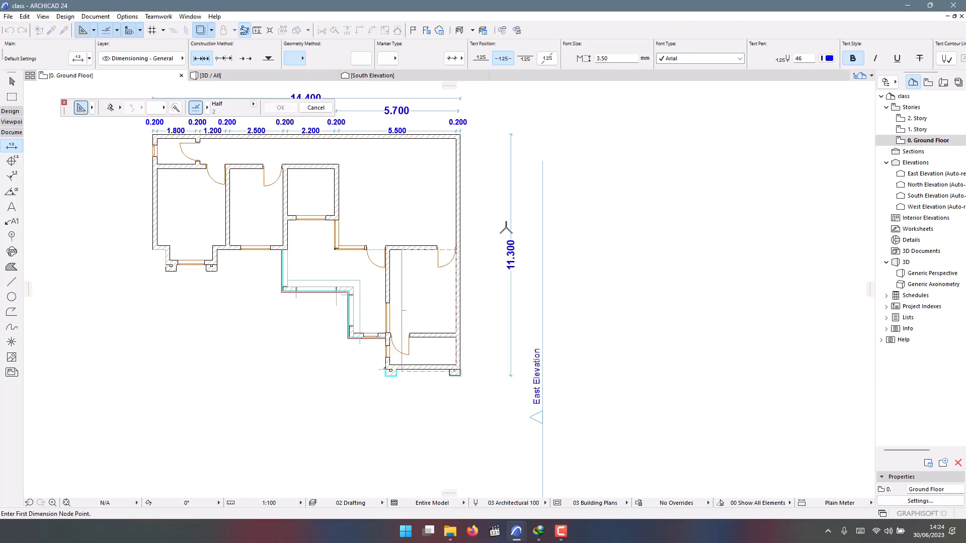
{"action": "scroll", "coordinate": [482, 120], "scroll_direction": "up", "scroll_amount": 8}
{"action": "left_click", "coordinate": [388, 179]}
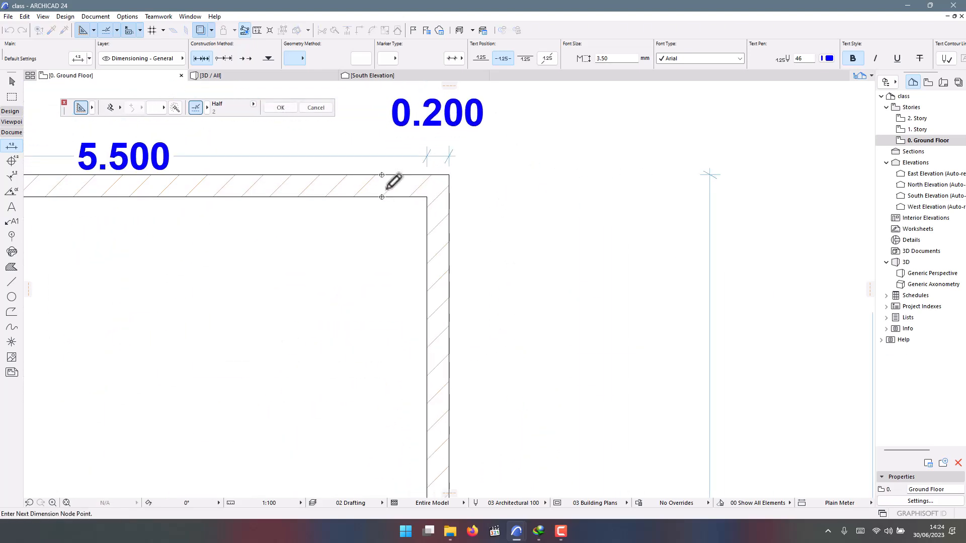
{"action": "scroll", "coordinate": [383, 151], "scroll_direction": "down", "scroll_amount": 5}
{"action": "scroll", "coordinate": [384, 154], "scroll_direction": "up", "scroll_amount": 4}
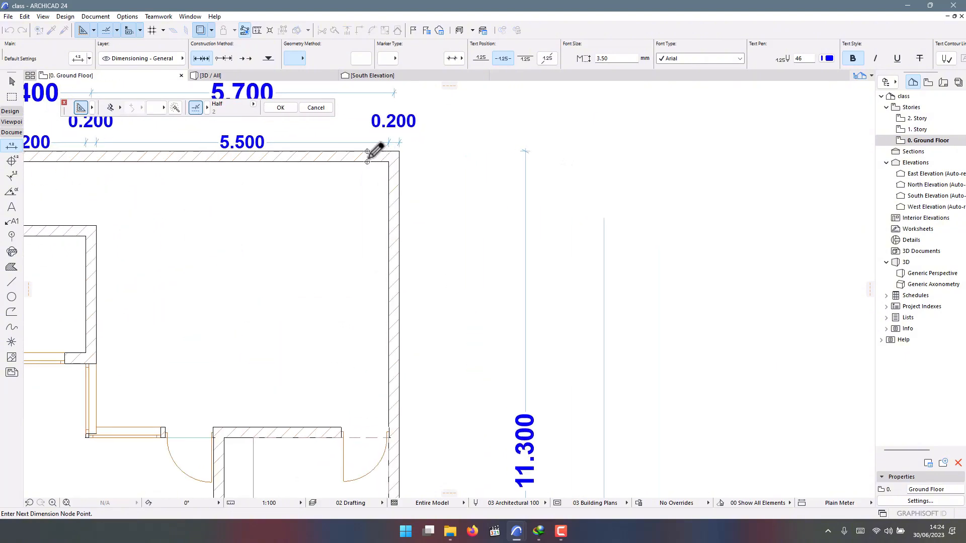
Start an east-side chain on the wall axis at the north-east corner and add a node where the middle horizontal wall's axis meets the east wall.
{"action": "scroll", "coordinate": [408, 161], "scroll_direction": "up", "scroll_amount": 2}
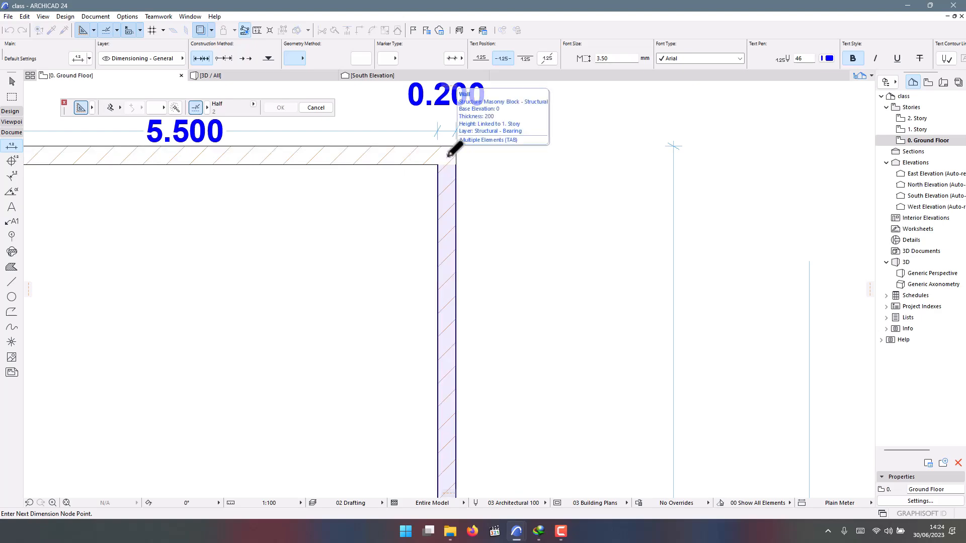
{"action": "scroll", "coordinate": [446, 189], "scroll_direction": "down", "scroll_amount": 5}
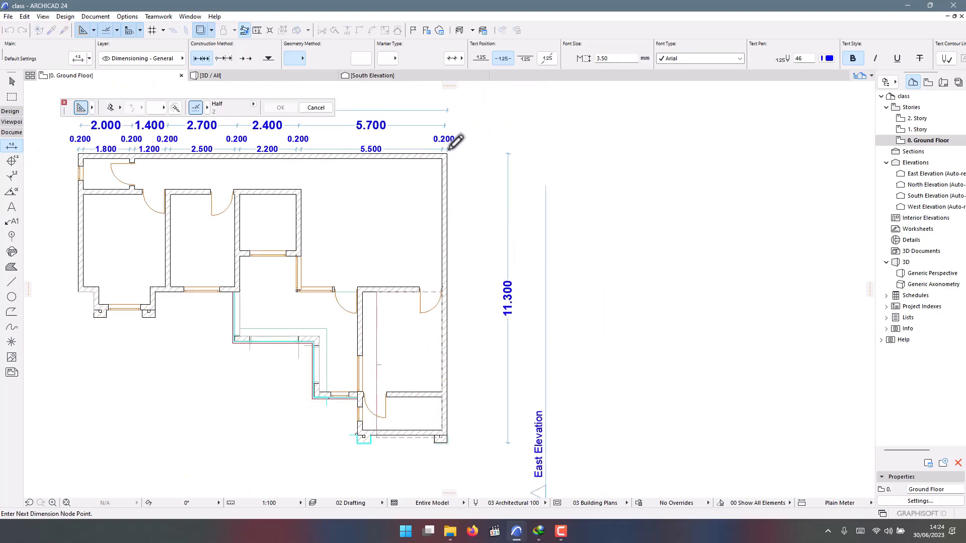
{"action": "scroll", "coordinate": [439, 142], "scroll_direction": "up", "scroll_amount": 6}
{"action": "scroll", "coordinate": [455, 254], "scroll_direction": "up", "scroll_amount": 2}
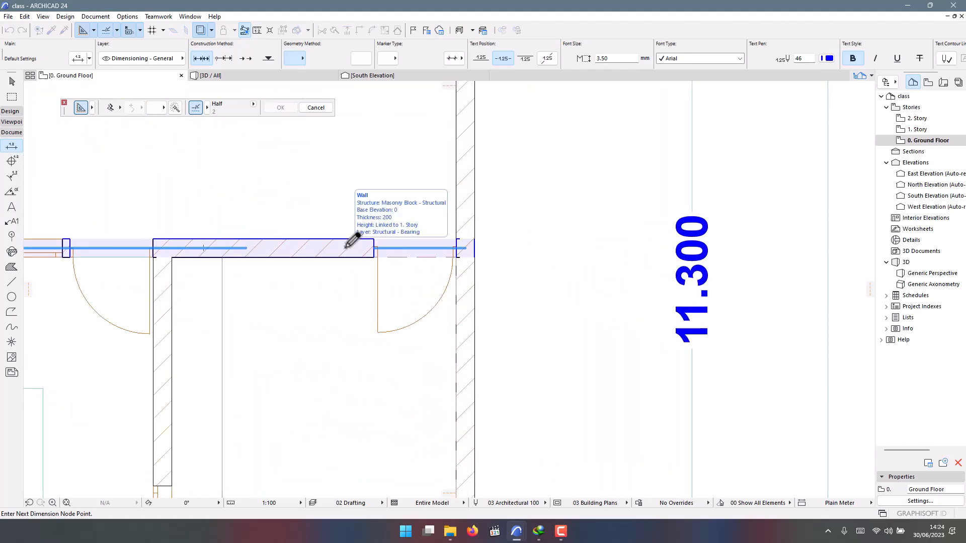
{"action": "left_click", "coordinate": [465, 247]}
Add chain nodes at the lower horizontal wall's axis, the south wall's axis and the south-east pier's outer corner.
{"action": "scroll", "coordinate": [452, 173], "scroll_direction": "down", "scroll_amount": 3}
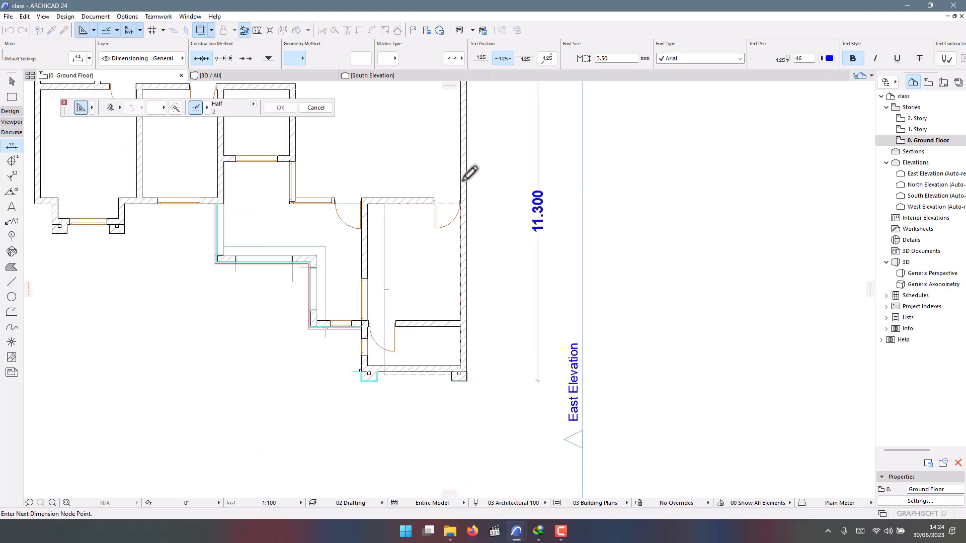
{"action": "scroll", "coordinate": [479, 290], "scroll_direction": "up", "scroll_amount": 4}
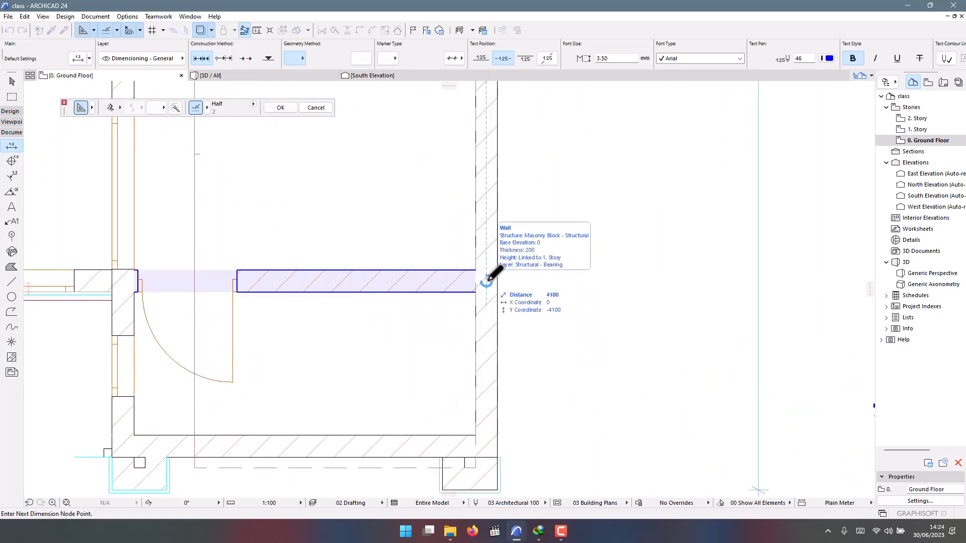
{"action": "scroll", "coordinate": [489, 183], "scroll_direction": "down", "scroll_amount": 3}
{"action": "scroll", "coordinate": [483, 225], "scroll_direction": "up", "scroll_amount": 5}
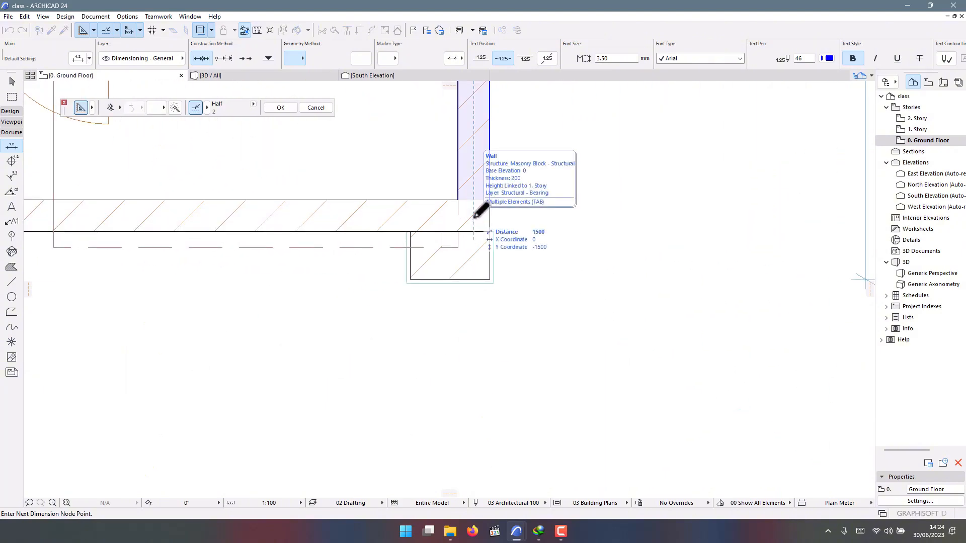
{"action": "scroll", "coordinate": [490, 274], "scroll_direction": "up", "scroll_amount": 3}
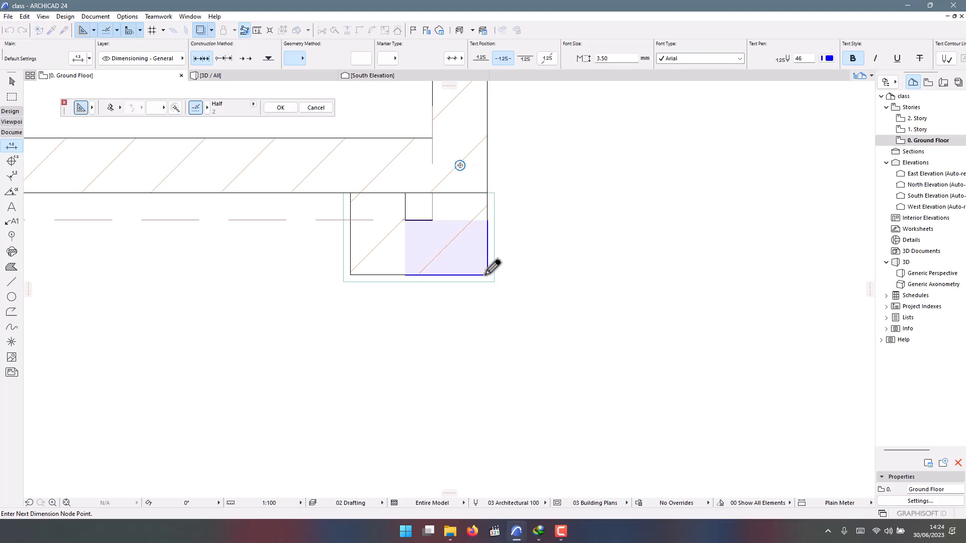
{"action": "scroll", "coordinate": [492, 267], "scroll_direction": "down", "scroll_amount": 5}
{"action": "scroll", "coordinate": [415, 277], "scroll_direction": "up", "scroll_amount": 5}
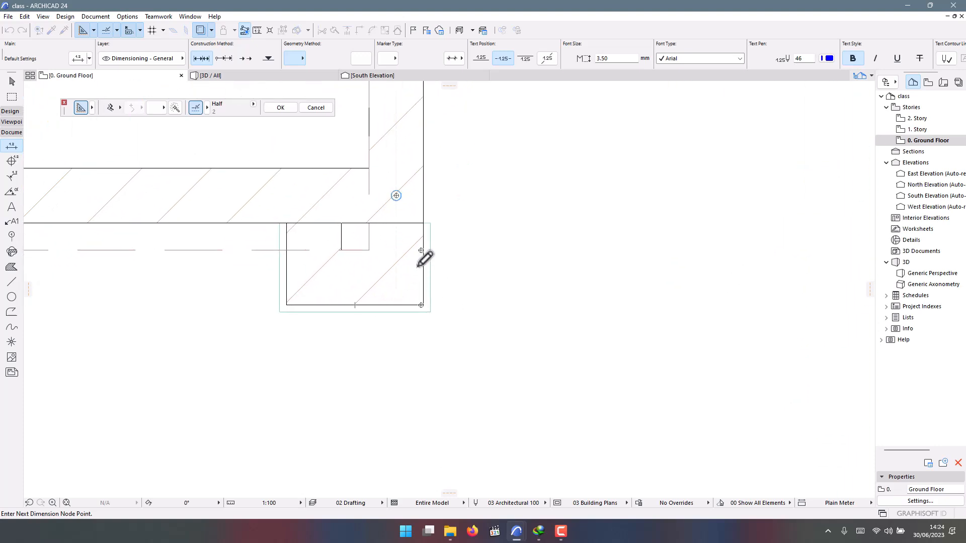
{"action": "scroll", "coordinate": [398, 332], "scroll_direction": "down", "scroll_amount": 6}
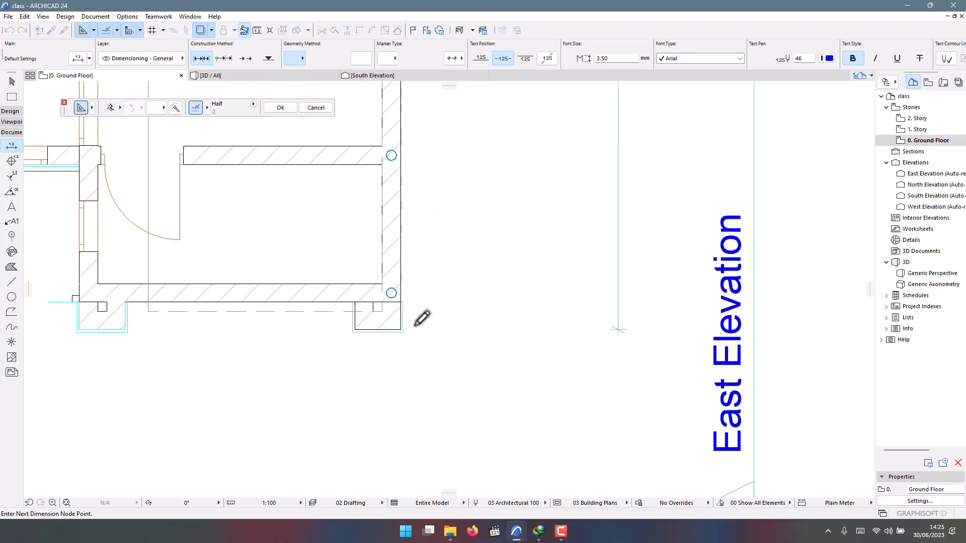
Finish the wall-axis chain and place its line between the east wall and the overall dimension line.
{"action": "scroll", "coordinate": [443, 317], "scroll_direction": "down", "scroll_amount": 2}
{"action": "scroll", "coordinate": [445, 209], "scroll_direction": "up", "scroll_amount": 1}
{"action": "right_click", "coordinate": [444, 208]}
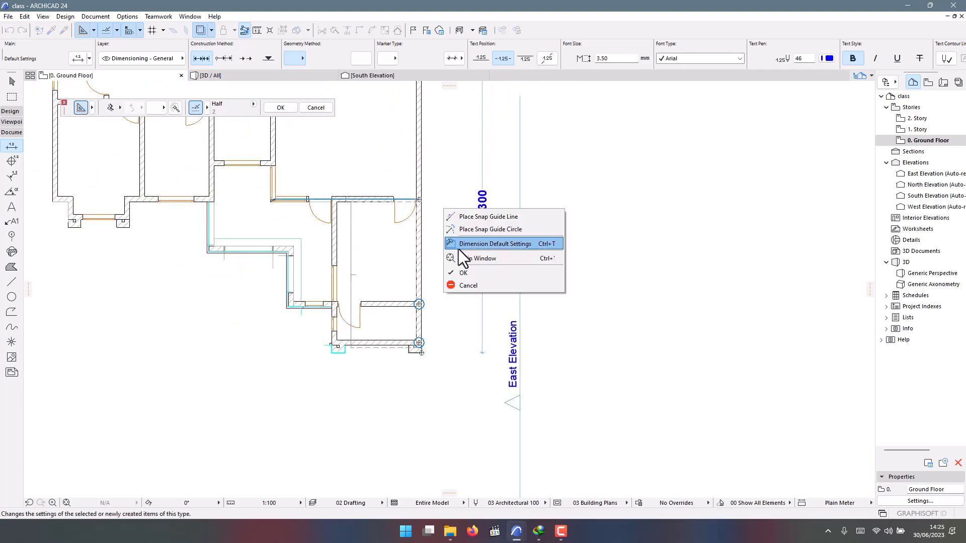
{"action": "left_click", "coordinate": [465, 274]}
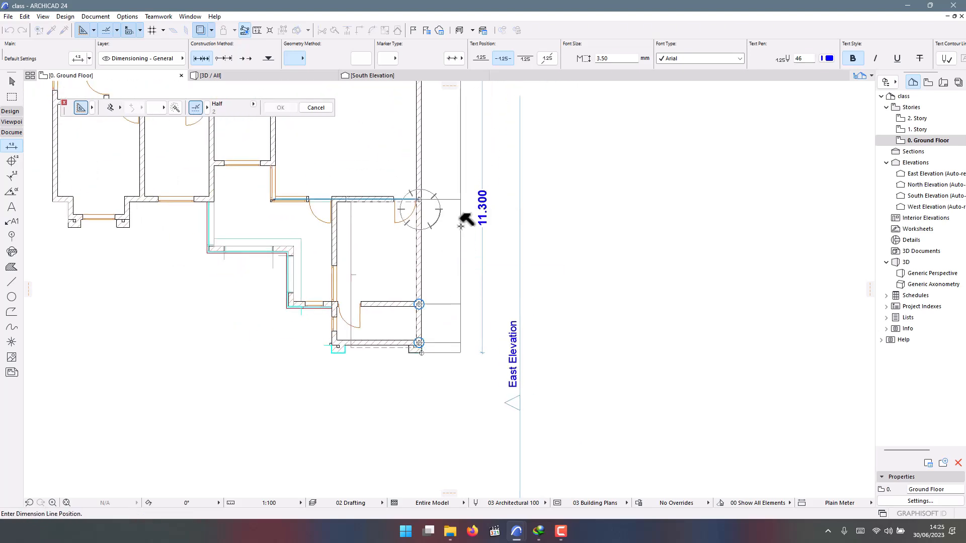
{"action": "left_click", "coordinate": [460, 221]}
Start an east-side wall-face chain with nodes on both faces of each horizontal wall and on the south-east pier's outer corner.
{"action": "scroll", "coordinate": [466, 334], "scroll_direction": "down", "scroll_amount": 1}
{"action": "scroll", "coordinate": [475, 346], "scroll_direction": "up", "scroll_amount": 3}
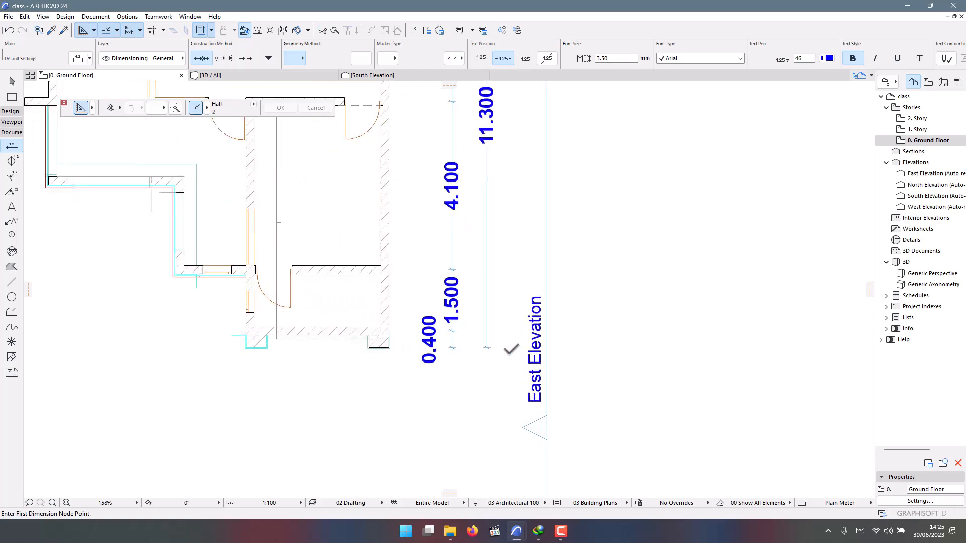
{"action": "scroll", "coordinate": [500, 349], "scroll_direction": "down", "scroll_amount": 5}
{"action": "scroll", "coordinate": [477, 264], "scroll_direction": "up", "scroll_amount": 4}
{"action": "scroll", "coordinate": [477, 254], "scroll_direction": "up", "scroll_amount": 2}
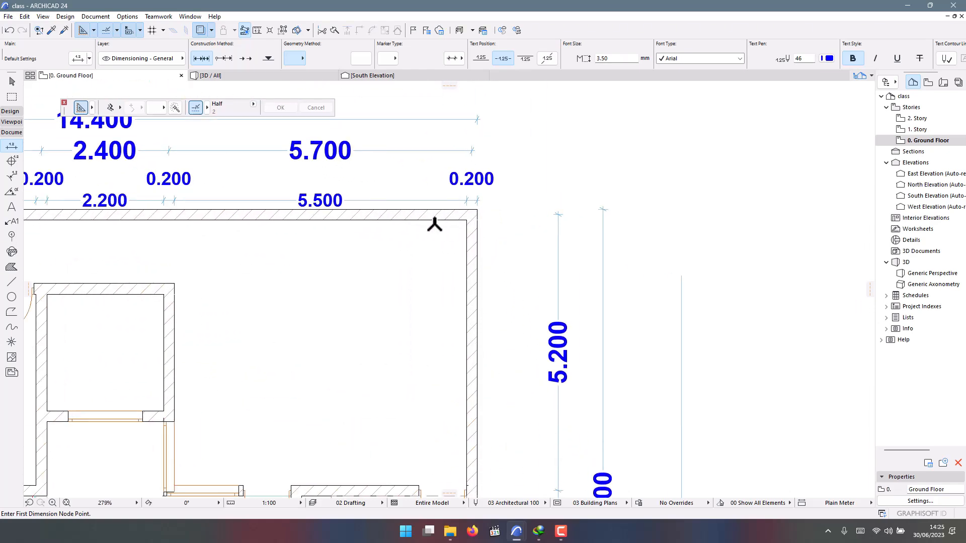
{"action": "left_click", "coordinate": [438, 211]}
{"action": "scroll", "coordinate": [511, 190], "scroll_direction": "down", "scroll_amount": 4}
{"action": "scroll", "coordinate": [448, 287], "scroll_direction": "up", "scroll_amount": 2}
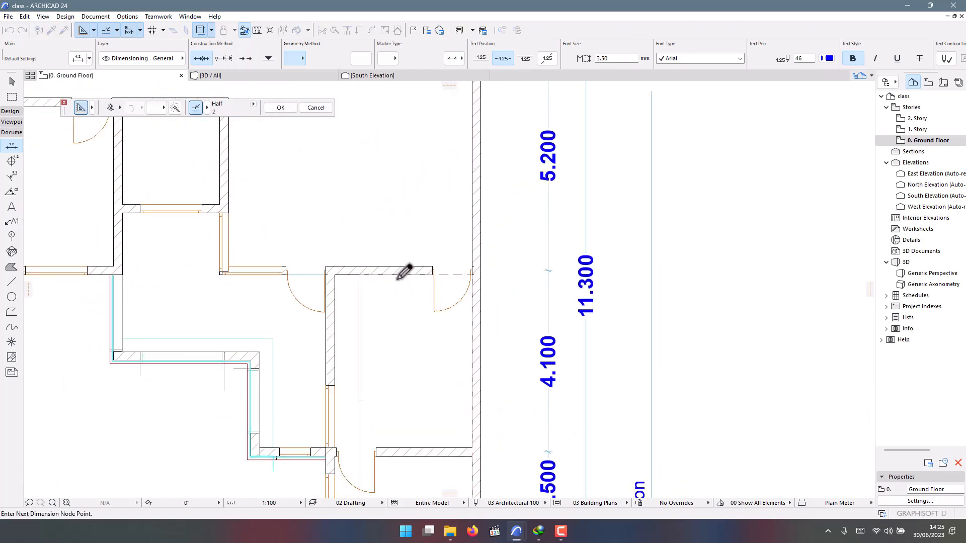
{"action": "scroll", "coordinate": [408, 236], "scroll_direction": "down", "scroll_amount": 2}
{"action": "scroll", "coordinate": [426, 294], "scroll_direction": "up", "scroll_amount": 1}
{"action": "scroll", "coordinate": [426, 293], "scroll_direction": "up", "scroll_amount": 1}
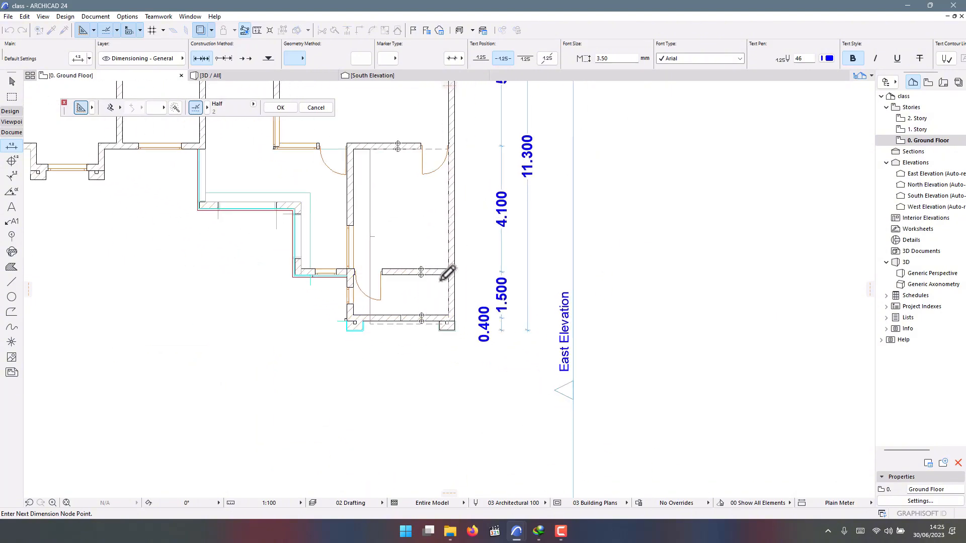
{"action": "scroll", "coordinate": [441, 278], "scroll_direction": "up", "scroll_amount": 2}
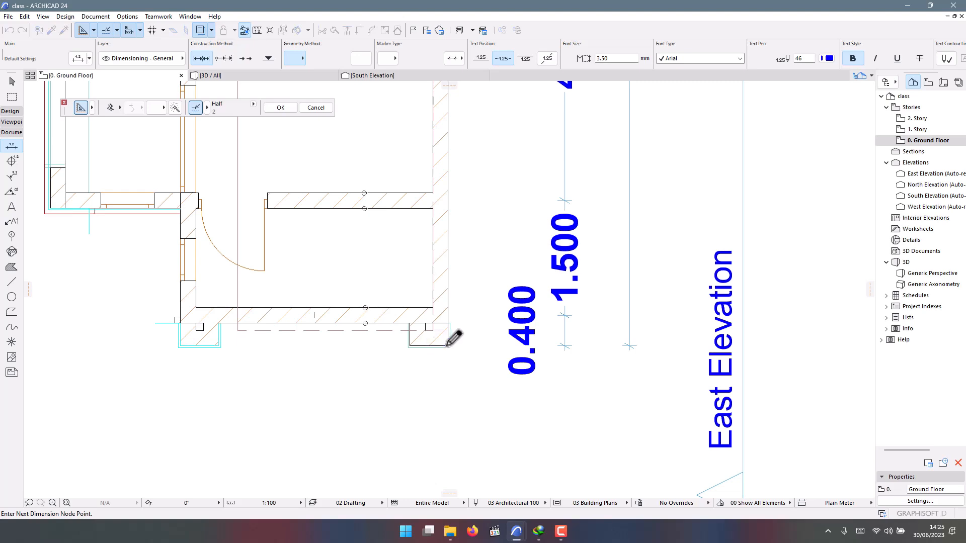
Finish the wall-face chain and place its line between the east wall and the wall-axis chain.
{"action": "right_click", "coordinate": [469, 269]}
{"action": "left_click", "coordinate": [488, 334]}
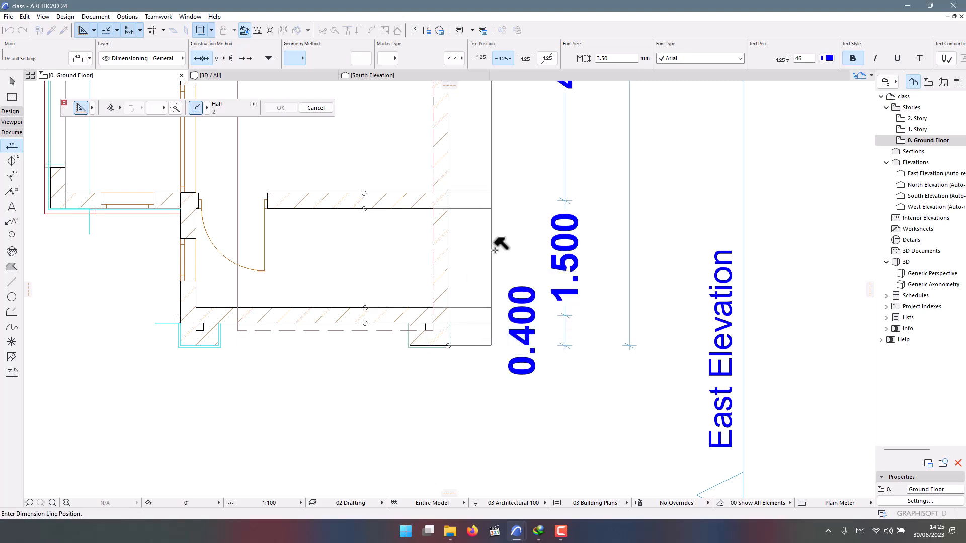
{"action": "left_click", "coordinate": [500, 244]}
{"action": "scroll", "coordinate": [470, 342], "scroll_direction": "down", "scroll_amount": 4}
{"action": "scroll", "coordinate": [497, 262], "scroll_direction": "up", "scroll_amount": 2}
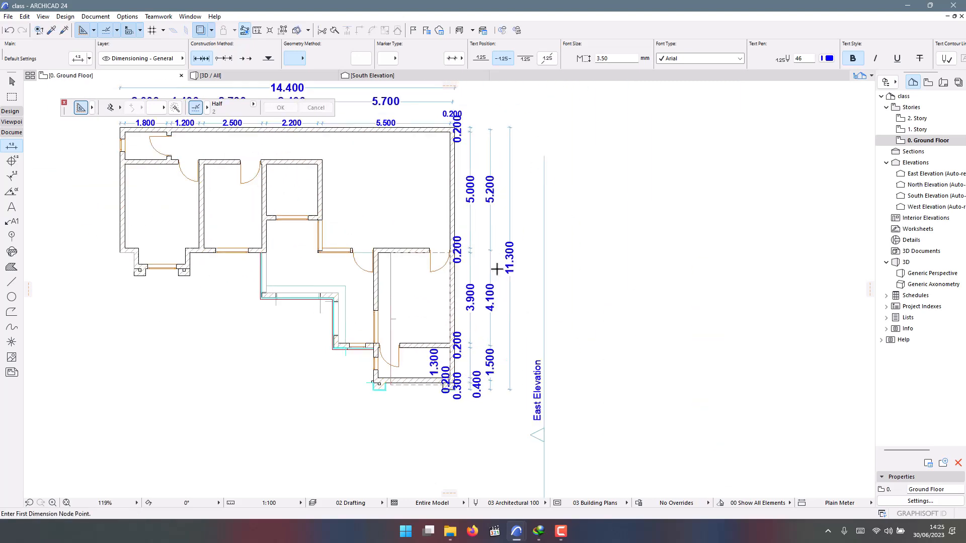
{"action": "key", "text": "Escape"}
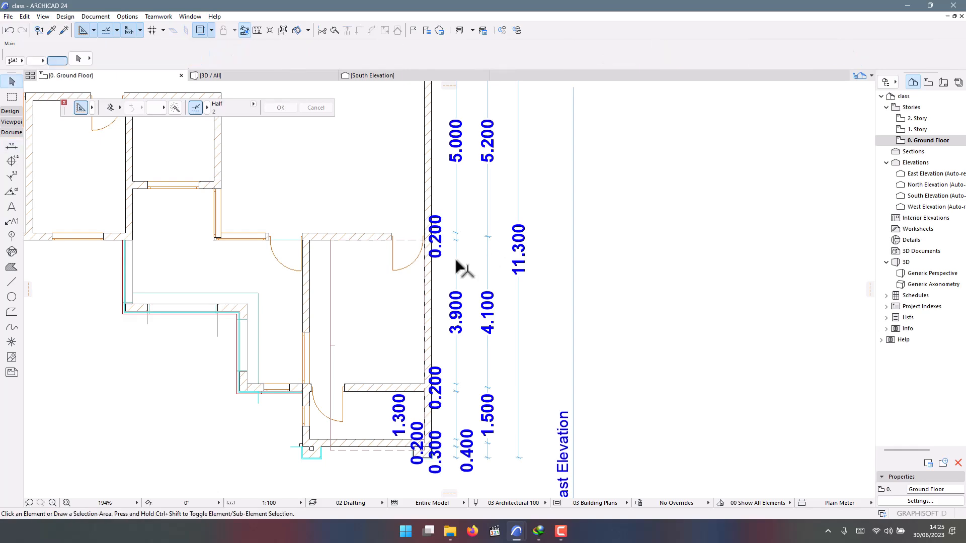
Set the text size of the east-side wall-face dimension chain to 2.5 mm.
{"action": "left_click", "coordinate": [456, 260]}
{"action": "double_click", "coordinate": [457, 263]}
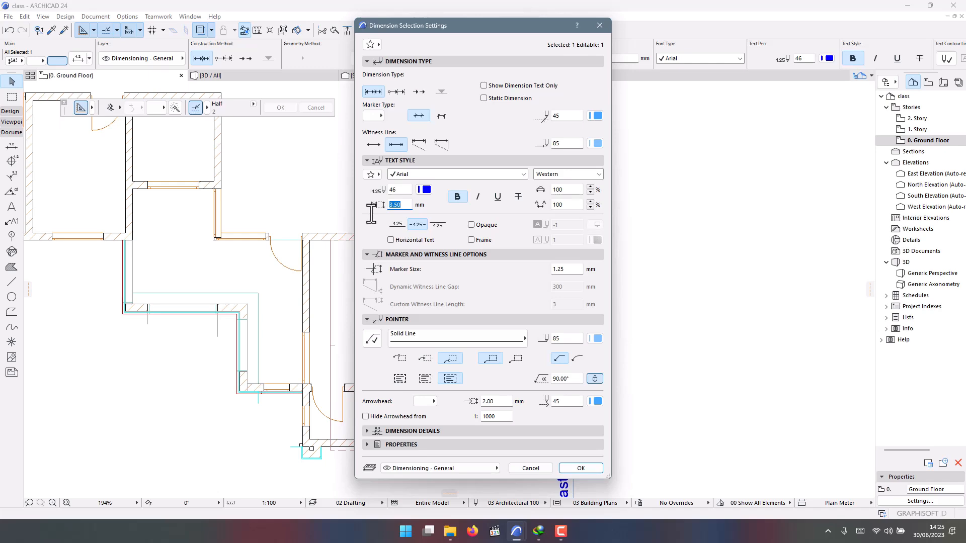
{"action": "type", "text": "2.5"}
{"action": "left_click", "coordinate": [580, 468]}
{"action": "scroll", "coordinate": [562, 265], "scroll_direction": "down", "scroll_amount": 5}
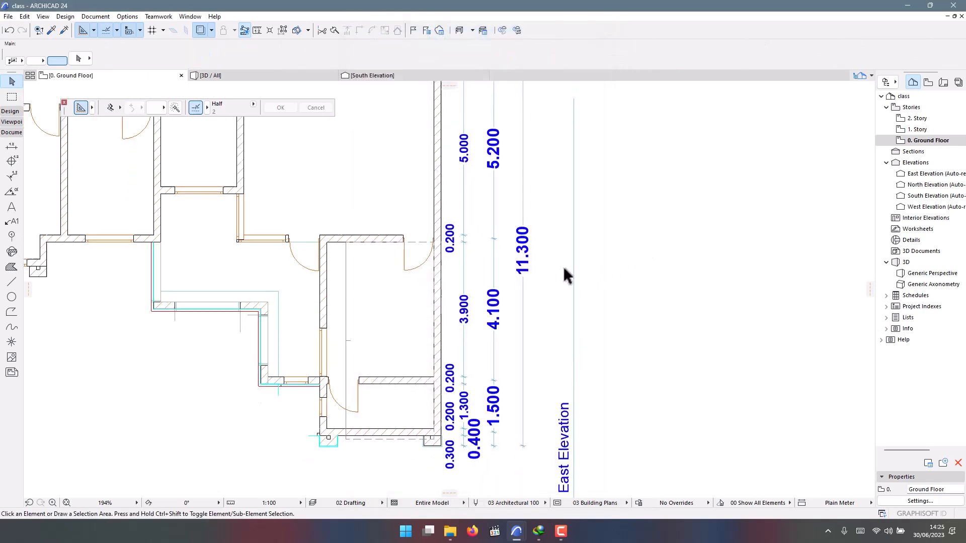
Start the west side's overall dimension at the building's north-west outer corner.
{"action": "scroll", "coordinate": [467, 181], "scroll_direction": "up", "scroll_amount": 4}
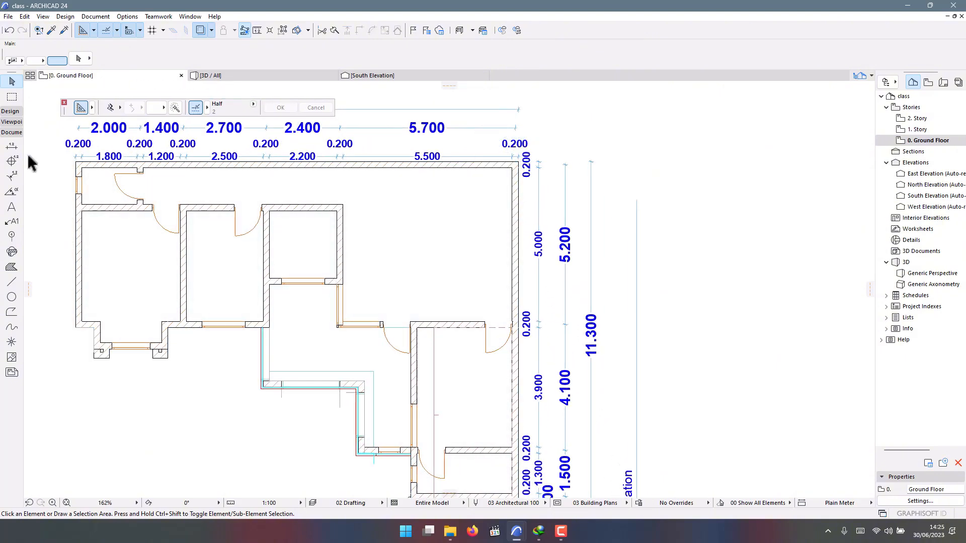
{"action": "left_click", "coordinate": [12, 146]}
{"action": "scroll", "coordinate": [446, 252], "scroll_direction": "down", "scroll_amount": 4}
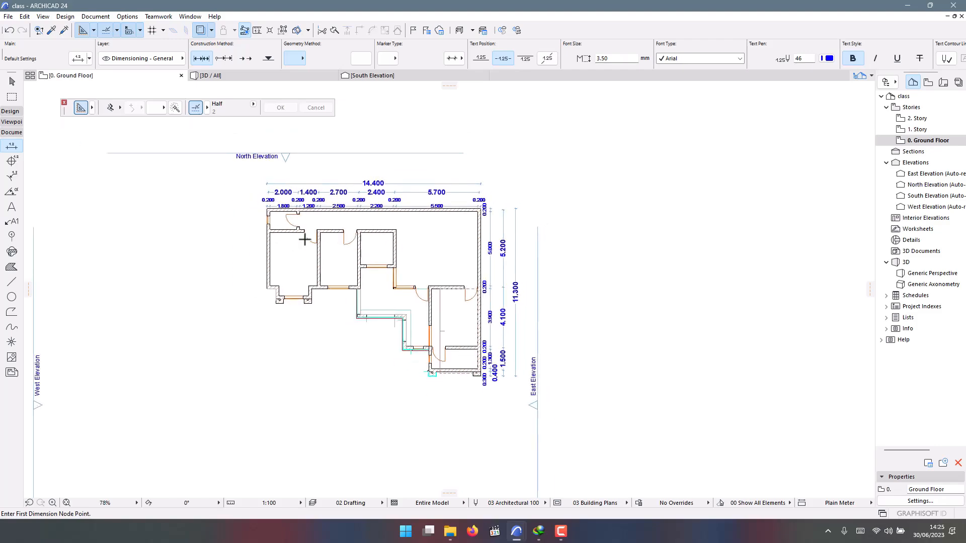
{"action": "scroll", "coordinate": [253, 266], "scroll_direction": "up", "scroll_amount": 4}
{"action": "scroll", "coordinate": [253, 266], "scroll_direction": "down", "scroll_amount": 3}
{"action": "scroll", "coordinate": [239, 211], "scroll_direction": "up", "scroll_amount": 9}
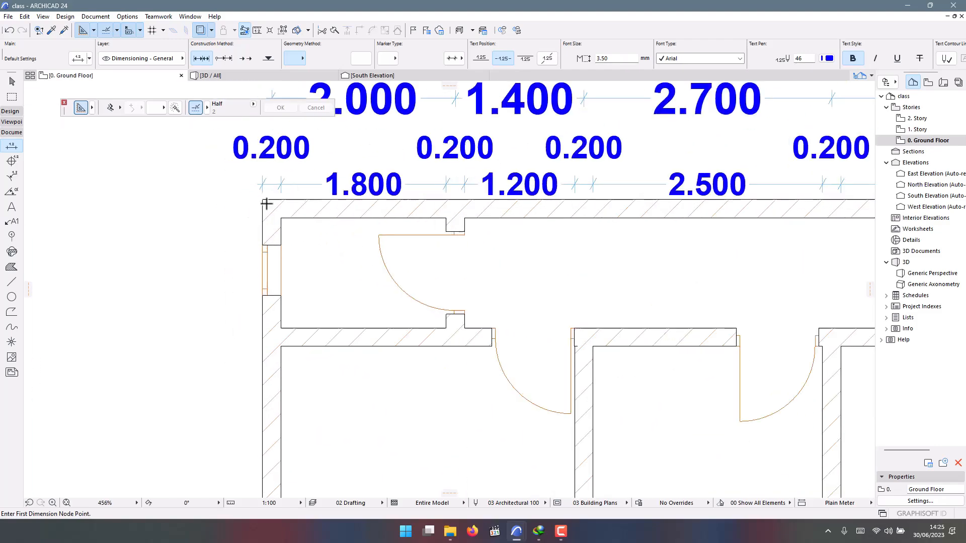
{"action": "scroll", "coordinate": [289, 200], "scroll_direction": "down", "scroll_amount": 4}
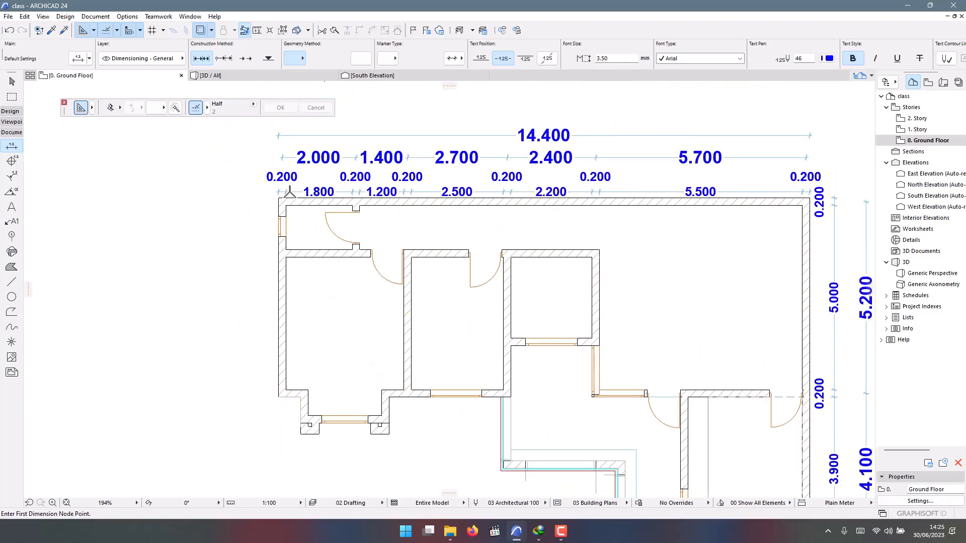
{"action": "scroll", "coordinate": [291, 198], "scroll_direction": "up", "scroll_amount": 5}
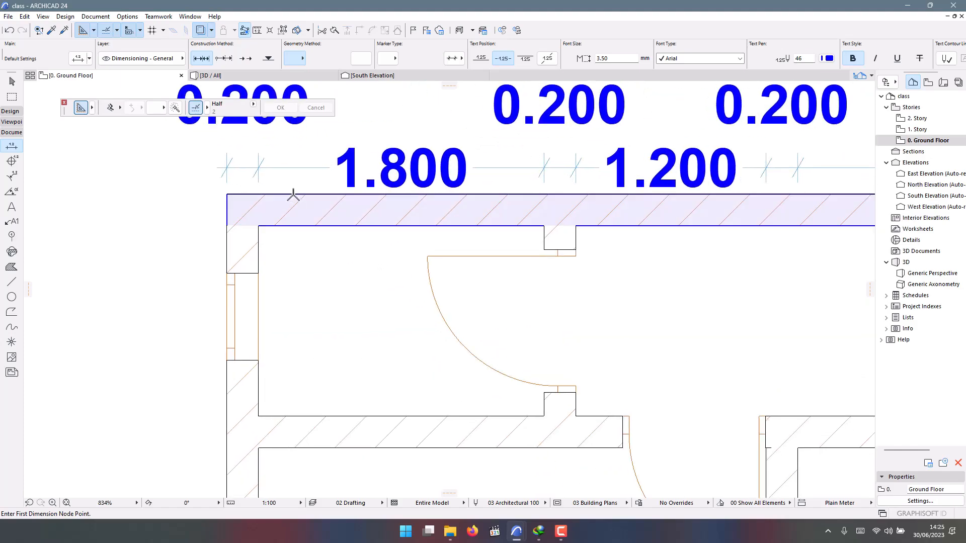
{"action": "scroll", "coordinate": [293, 197], "scroll_direction": "down", "scroll_amount": 5}
{"action": "scroll", "coordinate": [224, 196], "scroll_direction": "up", "scroll_amount": 4}
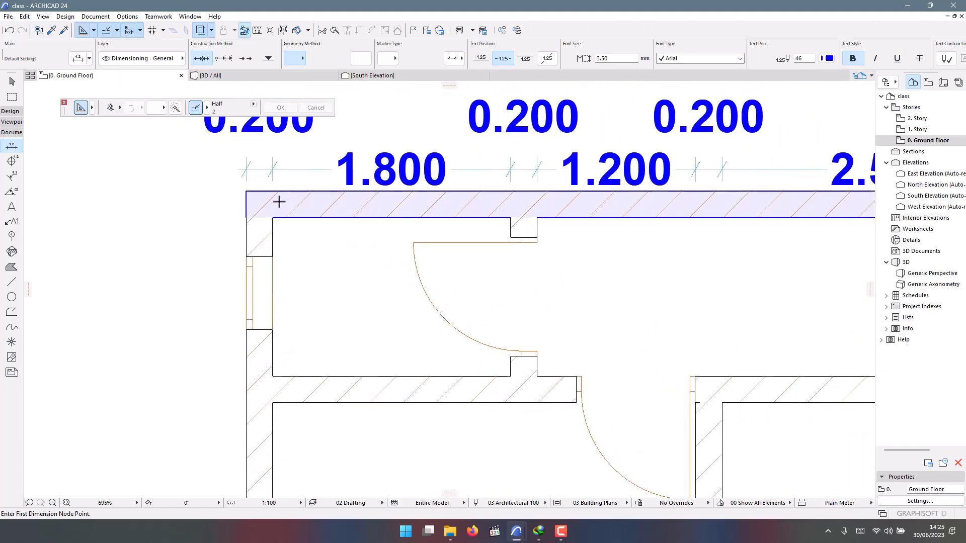
{"action": "scroll", "coordinate": [279, 202], "scroll_direction": "down", "scroll_amount": 6}
{"action": "scroll", "coordinate": [295, 228], "scroll_direction": "up", "scroll_amount": 4}
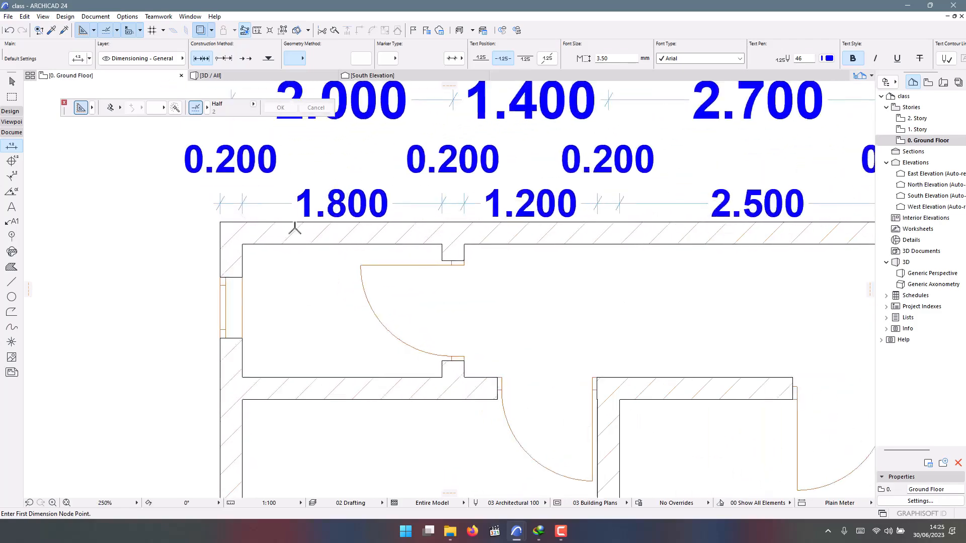
{"action": "scroll", "coordinate": [295, 228], "scroll_direction": "down", "scroll_amount": 5}
{"action": "scroll", "coordinate": [243, 198], "scroll_direction": "up", "scroll_amount": 6}
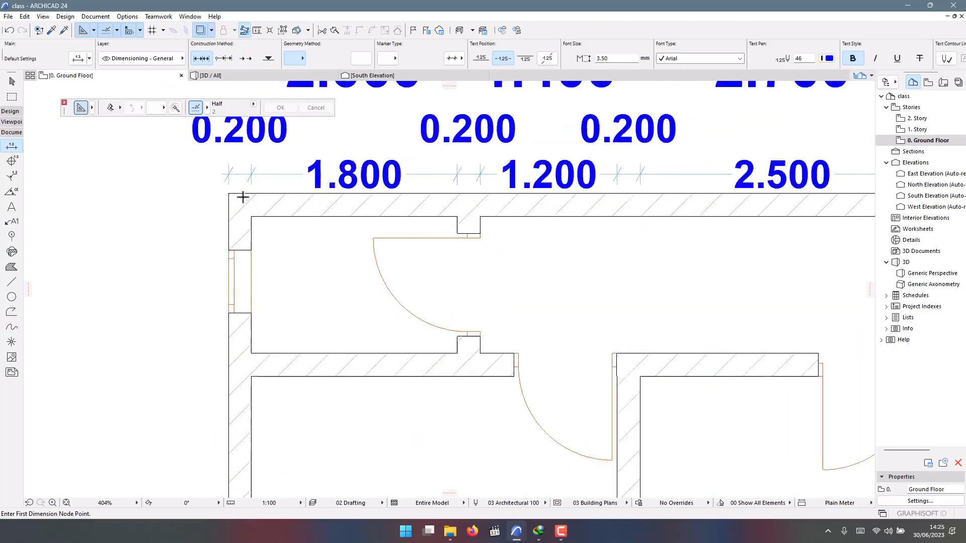
{"action": "scroll", "coordinate": [231, 195], "scroll_direction": "down", "scroll_amount": 2}
{"action": "left_click", "coordinate": [226, 194]}
End the overall dimension at the south wall's outer corner above the south-west pier, placing the line well west of the building.
{"action": "scroll", "coordinate": [293, 203], "scroll_direction": "down", "scroll_amount": 4}
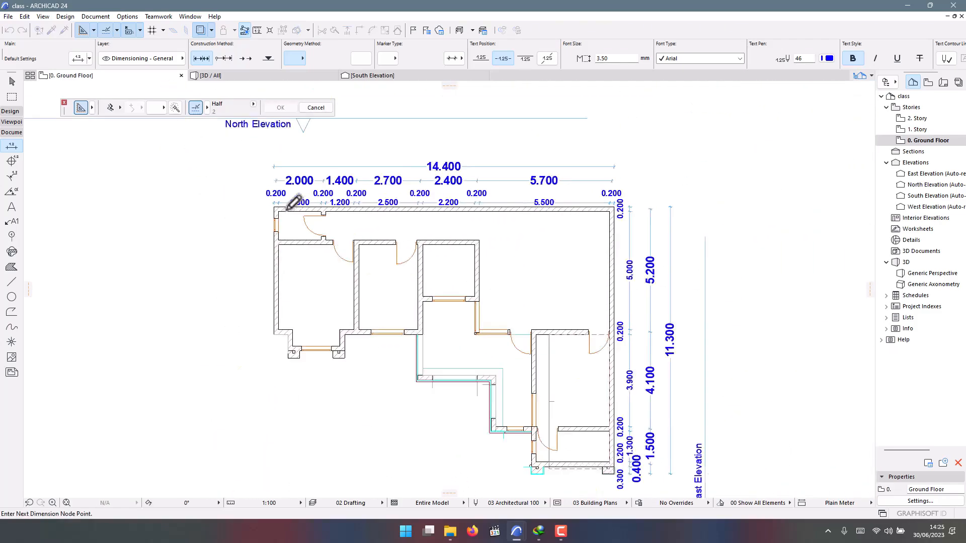
{"action": "scroll", "coordinate": [302, 246], "scroll_direction": "down", "scroll_amount": 5}
{"action": "scroll", "coordinate": [302, 259], "scroll_direction": "up", "scroll_amount": 3}
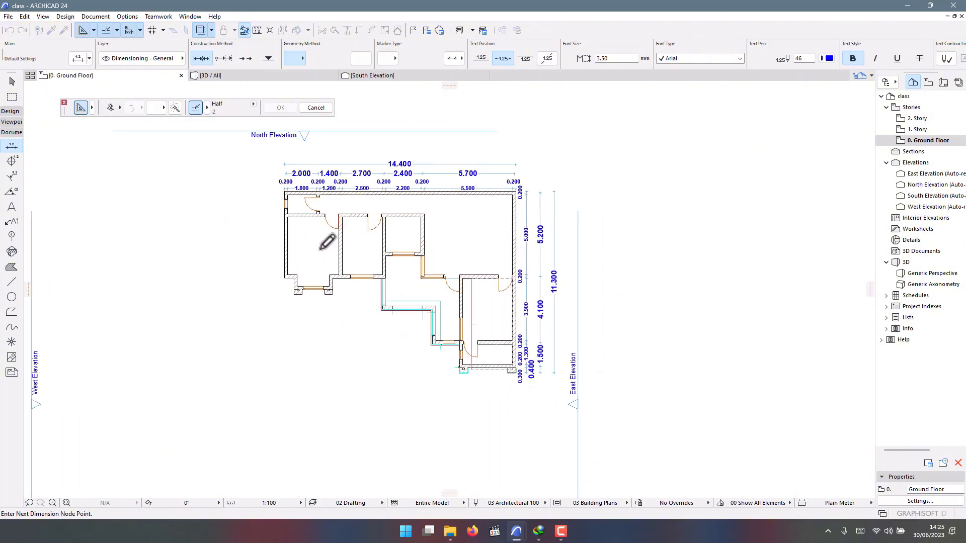
{"action": "scroll", "coordinate": [378, 330], "scroll_direction": "down", "scroll_amount": 3}
{"action": "scroll", "coordinate": [412, 283], "scroll_direction": "up", "scroll_amount": 6}
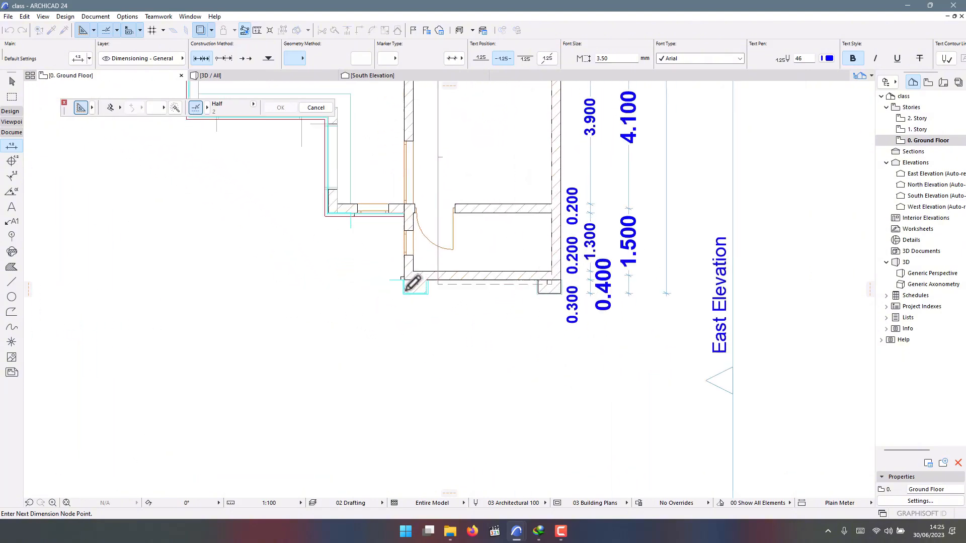
{"action": "scroll", "coordinate": [411, 274], "scroll_direction": "up", "scroll_amount": 5}
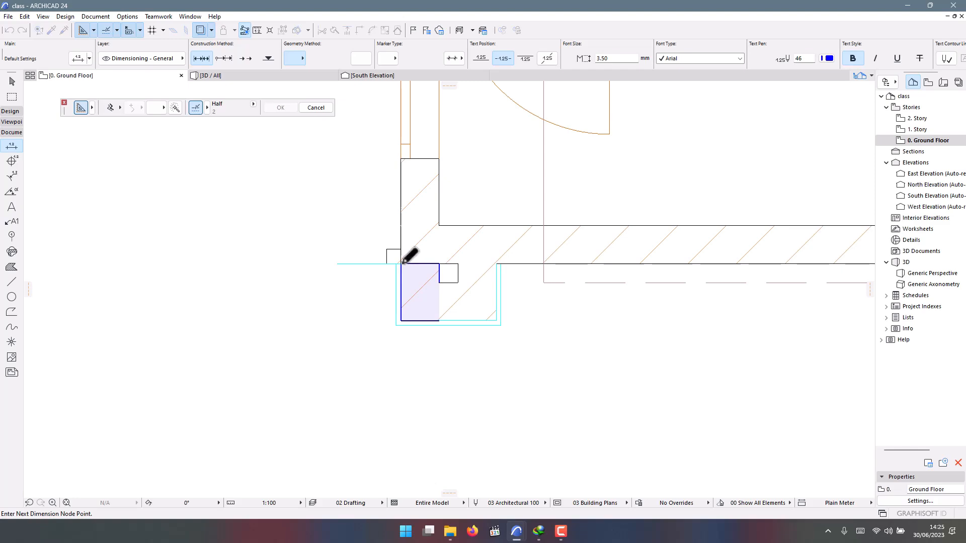
{"action": "left_click", "coordinate": [404, 262]}
{"action": "scroll", "coordinate": [503, 322], "scroll_direction": "down", "scroll_amount": 8}
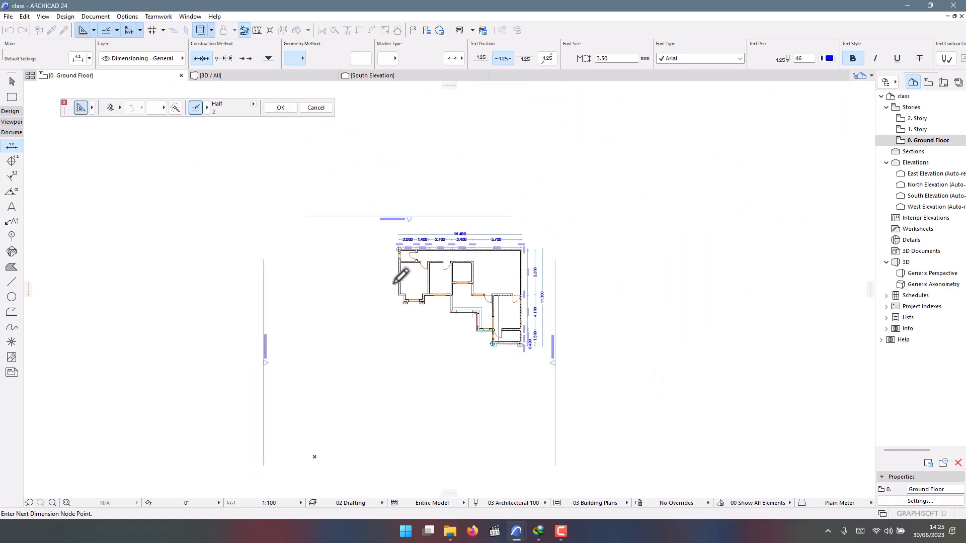
{"action": "scroll", "coordinate": [397, 279], "scroll_direction": "up", "scroll_amount": 2}
{"action": "right_click", "coordinate": [313, 246]}
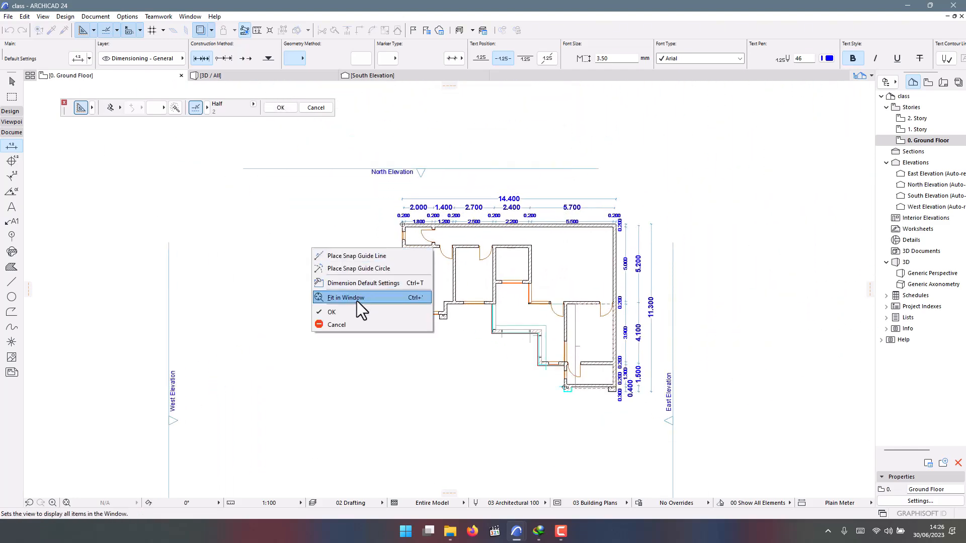
{"action": "left_click", "coordinate": [322, 304]}
{"action": "left_click", "coordinate": [309, 302]}
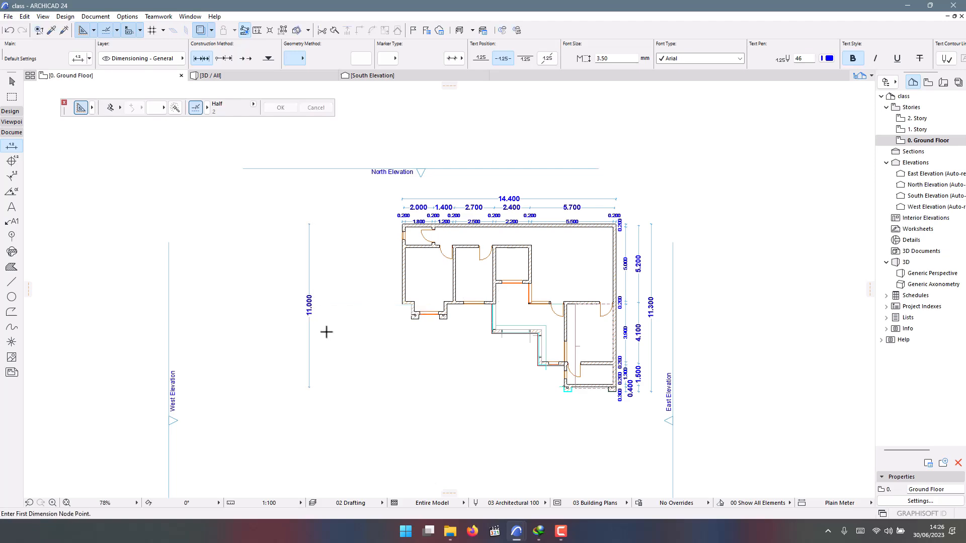
Start the west side's wall-axis chain at the building's north-west corner and add nodes at the first interior wall and the west room's south-west corner.
{"action": "scroll", "coordinate": [243, 330], "scroll_direction": "up", "scroll_amount": 4}
{"action": "scroll", "coordinate": [283, 190], "scroll_direction": "up", "scroll_amount": 4}
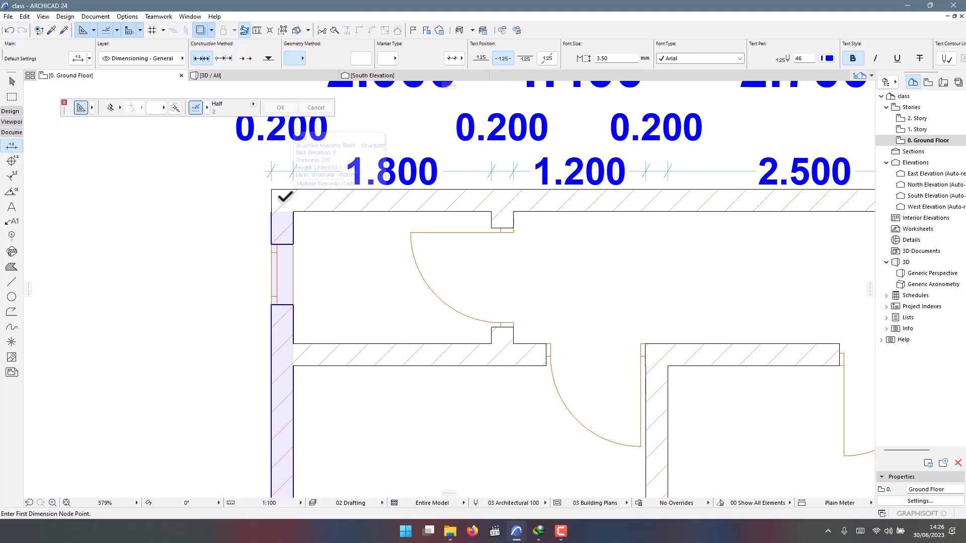
{"action": "left_click", "coordinate": [283, 200]}
{"action": "scroll", "coordinate": [304, 183], "scroll_direction": "down", "scroll_amount": 6}
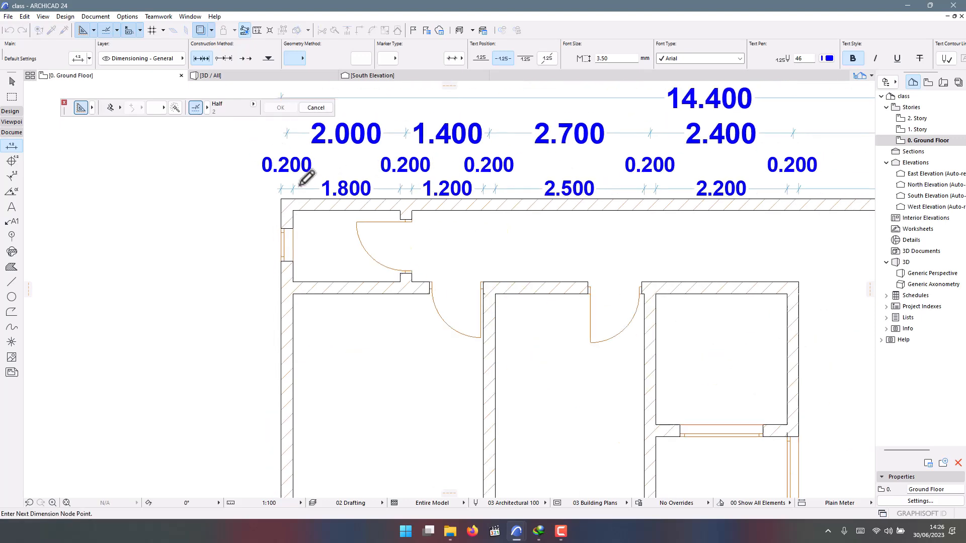
{"action": "scroll", "coordinate": [302, 239], "scroll_direction": "up", "scroll_amount": 6}
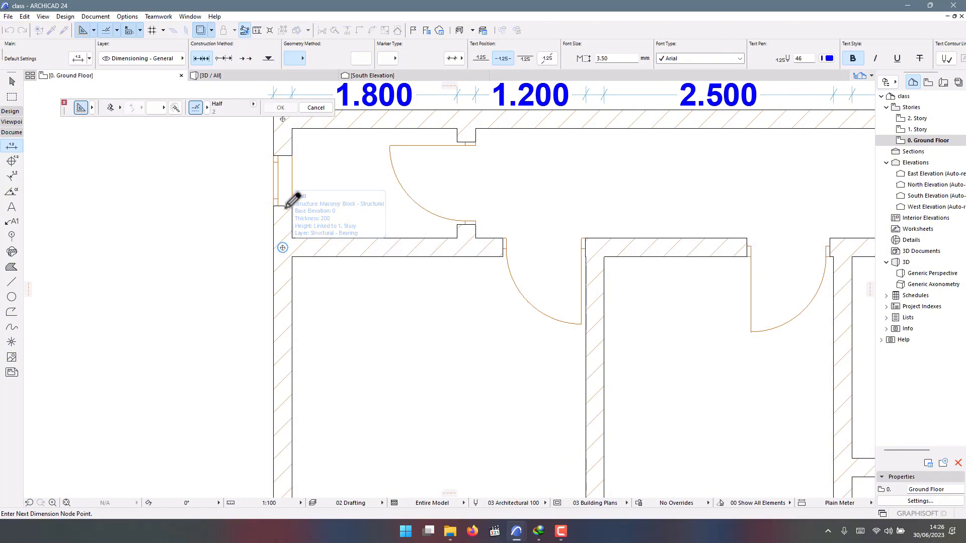
{"action": "scroll", "coordinate": [317, 367], "scroll_direction": "down", "scroll_amount": 6}
{"action": "scroll", "coordinate": [272, 309], "scroll_direction": "up", "scroll_amount": 5}
{"action": "left_click", "coordinate": [262, 318]}
{"action": "scroll", "coordinate": [269, 309], "scroll_direction": "down", "scroll_amount": 5}
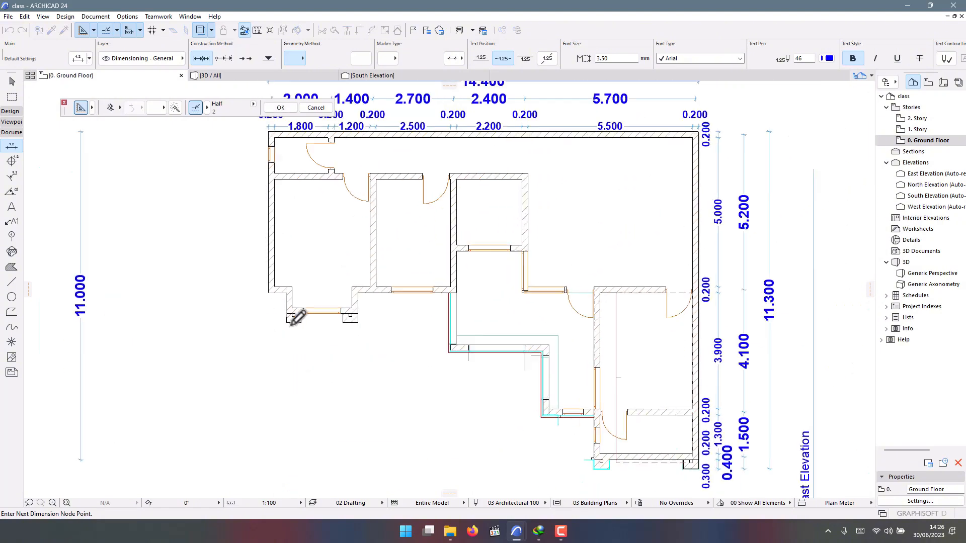
Add wall-axis nodes at the bay's front wall and pier and at the first corner of the stepped wall.
{"action": "scroll", "coordinate": [283, 267], "scroll_direction": "up", "scroll_amount": 7}
{"action": "scroll", "coordinate": [280, 274], "scroll_direction": "down", "scroll_amount": 6}
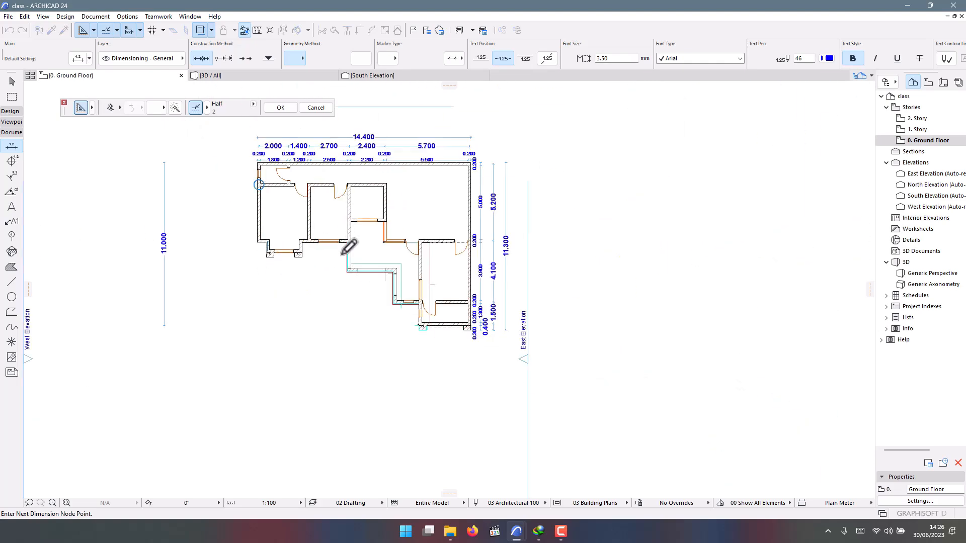
{"action": "scroll", "coordinate": [259, 255], "scroll_direction": "up", "scroll_amount": 5}
{"action": "scroll", "coordinate": [321, 241], "scroll_direction": "down", "scroll_amount": 3}
{"action": "scroll", "coordinate": [320, 242], "scroll_direction": "up", "scroll_amount": 5}
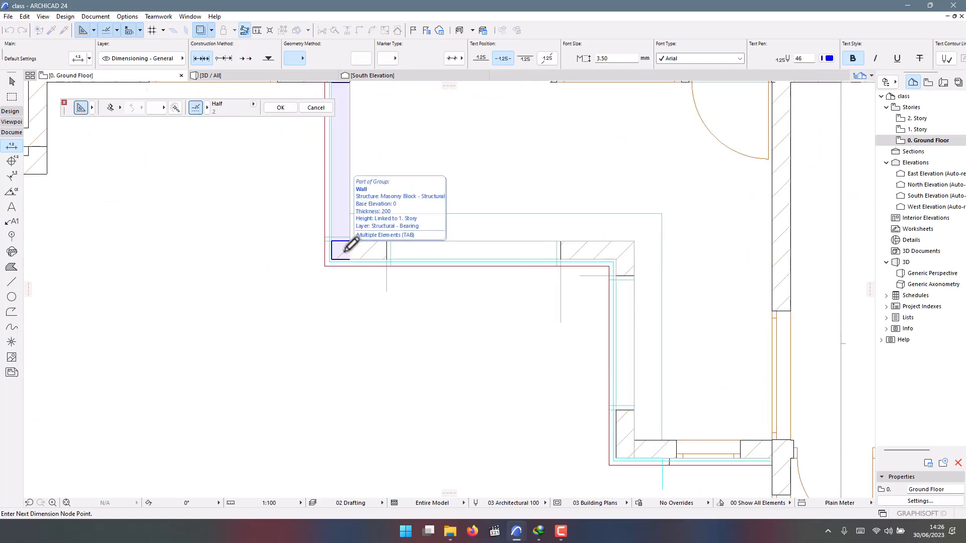
{"action": "scroll", "coordinate": [350, 244], "scroll_direction": "down", "scroll_amount": 5}
Add the stepped wall's second corner and the south wall, then place the wall-axis line between the overall dimension and the west wall.
{"action": "scroll", "coordinate": [353, 254], "scroll_direction": "up", "scroll_amount": 5}
{"action": "scroll", "coordinate": [413, 312], "scroll_direction": "down", "scroll_amount": 2}
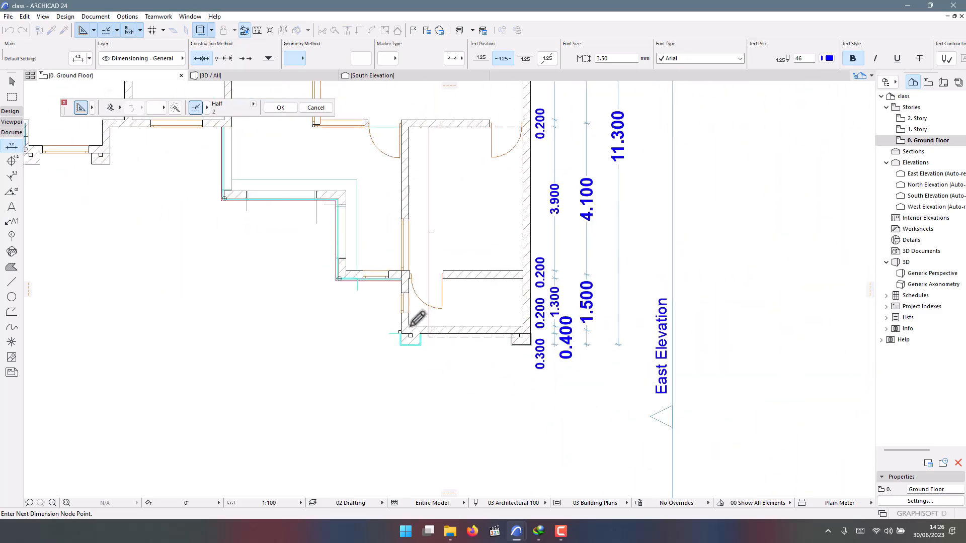
{"action": "scroll", "coordinate": [413, 322], "scroll_direction": "up", "scroll_amount": 2}
{"action": "scroll", "coordinate": [513, 307], "scroll_direction": "down", "scroll_amount": 6}
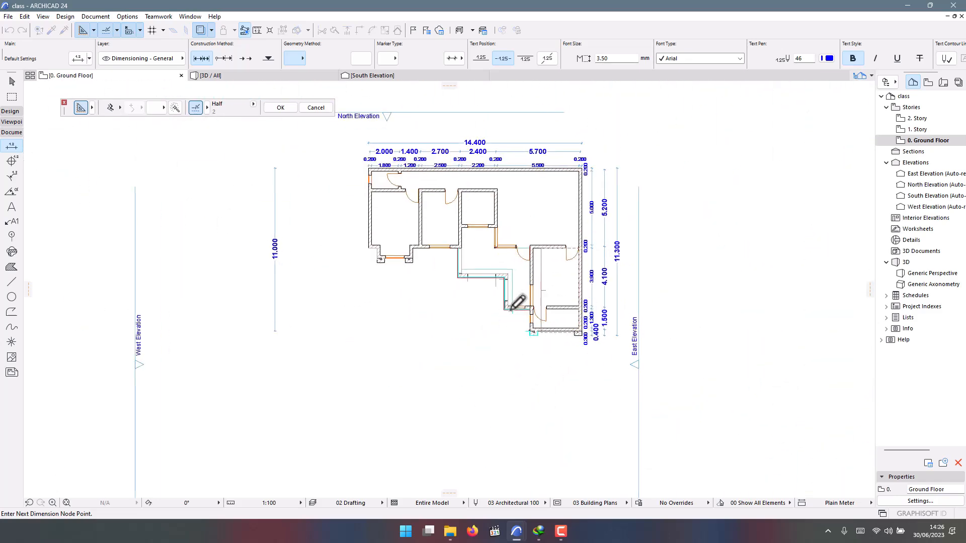
{"action": "scroll", "coordinate": [512, 309], "scroll_direction": "up", "scroll_amount": 5}
{"action": "scroll", "coordinate": [402, 301], "scroll_direction": "down", "scroll_amount": 3}
{"action": "right_click", "coordinate": [331, 300]}
{"action": "left_click", "coordinate": [352, 358]}
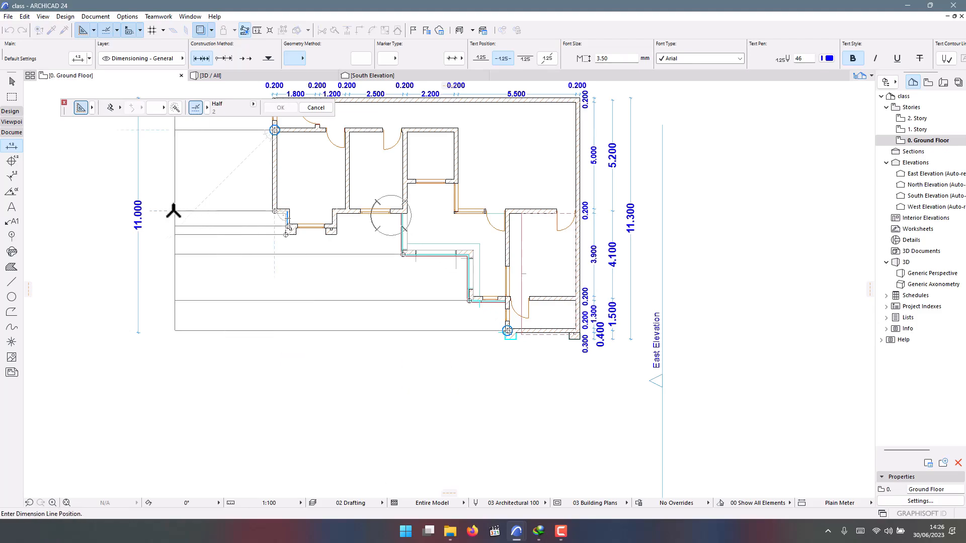
{"action": "left_click", "coordinate": [218, 213]}
Start the west side's wall-face chain with the faces of the north wall, the first interior wall and the bay walls.
{"action": "scroll", "coordinate": [218, 214], "scroll_direction": "down", "scroll_amount": 2}
{"action": "scroll", "coordinate": [222, 242], "scroll_direction": "up", "scroll_amount": 5}
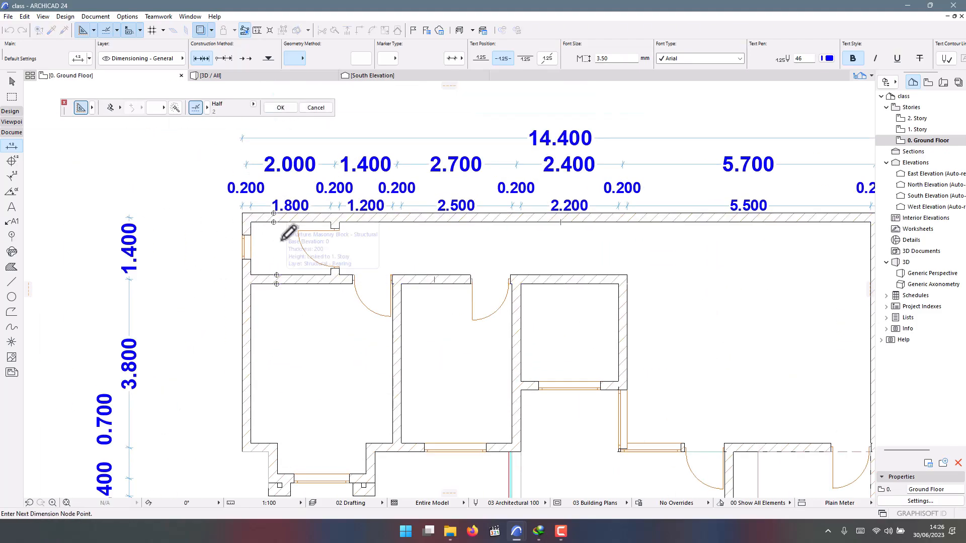
{"action": "scroll", "coordinate": [297, 308], "scroll_direction": "down", "scroll_amount": 5}
{"action": "scroll", "coordinate": [291, 313], "scroll_direction": "up", "scroll_amount": 4}
{"action": "scroll", "coordinate": [285, 310], "scroll_direction": "down", "scroll_amount": 3}
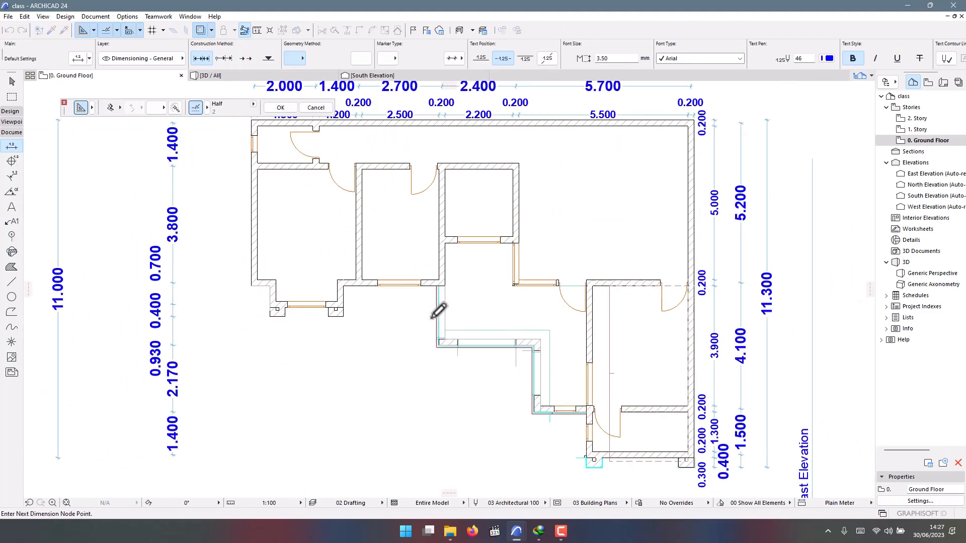
Add the faces of the stepped and south walls and place the wall-face line between the west wall and the wall-axis chain.
{"action": "scroll", "coordinate": [312, 310], "scroll_direction": "up", "scroll_amount": 4}
{"action": "scroll", "coordinate": [453, 329], "scroll_direction": "down", "scroll_amount": 3}
{"action": "scroll", "coordinate": [455, 325], "scroll_direction": "up", "scroll_amount": 5}
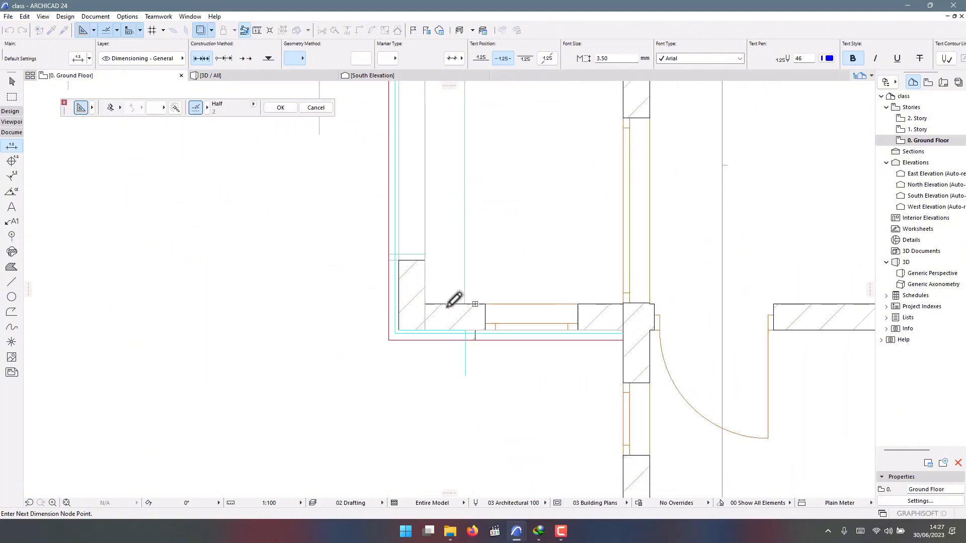
{"action": "scroll", "coordinate": [468, 279], "scroll_direction": "down", "scroll_amount": 6}
{"action": "right_click", "coordinate": [370, 216]}
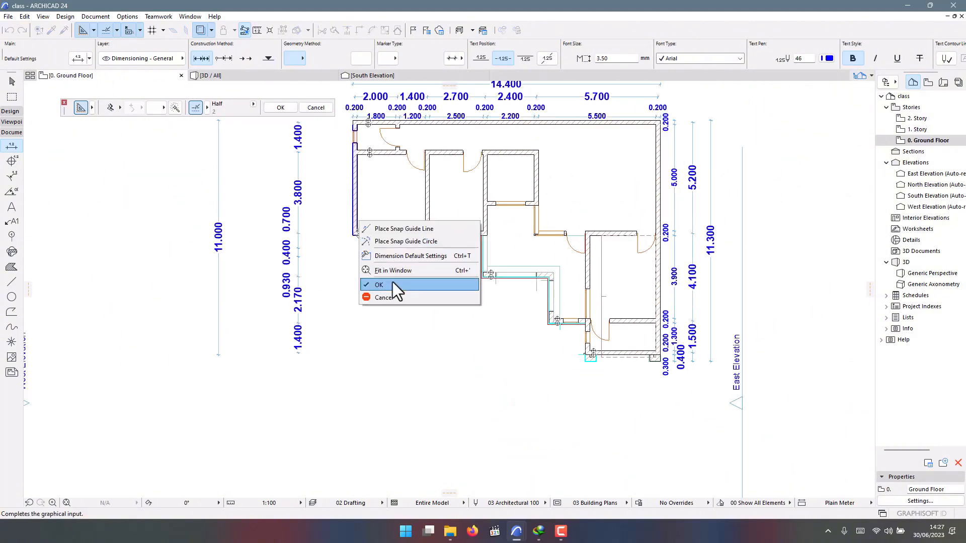
{"action": "left_click", "coordinate": [395, 284]}
{"action": "left_click", "coordinate": [336, 225]}
Set the text size of the west-side wall-face dimension chain to 2.5 mm.
{"action": "scroll", "coordinate": [342, 227], "scroll_direction": "up", "scroll_amount": 4}
{"action": "key", "text": "Escape"}
{"action": "left_click", "coordinate": [326, 232]}
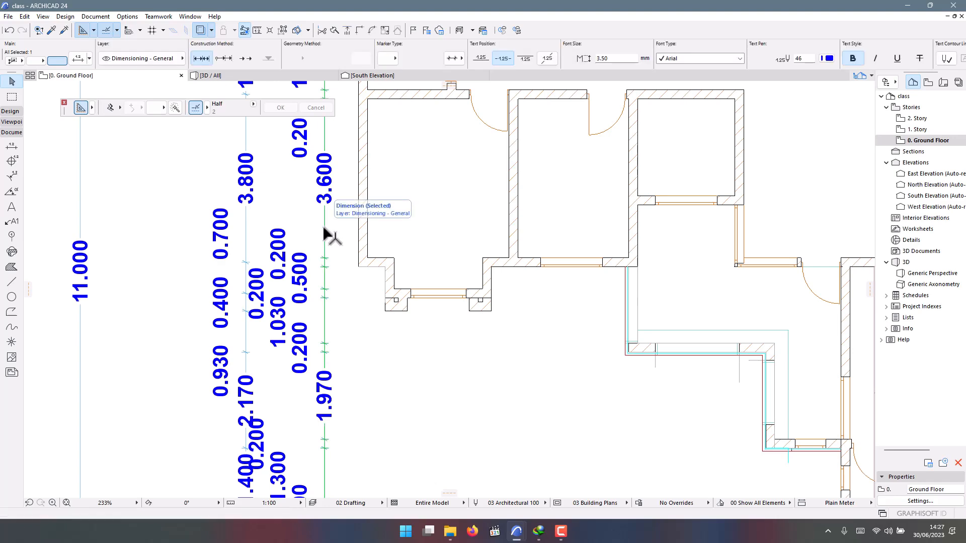
{"action": "key", "text": "ctrl+t"}
{"action": "type", "text": "2.5"}
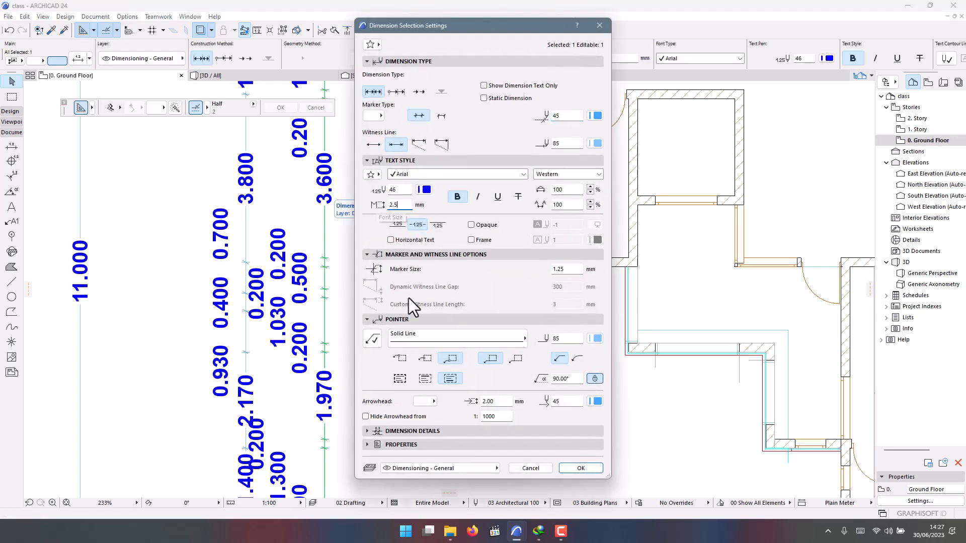
{"action": "key", "text": "Return"}
{"action": "right_click", "coordinate": [395, 299]}
{"action": "scroll", "coordinate": [352, 294], "scroll_direction": "down", "scroll_amount": 3}
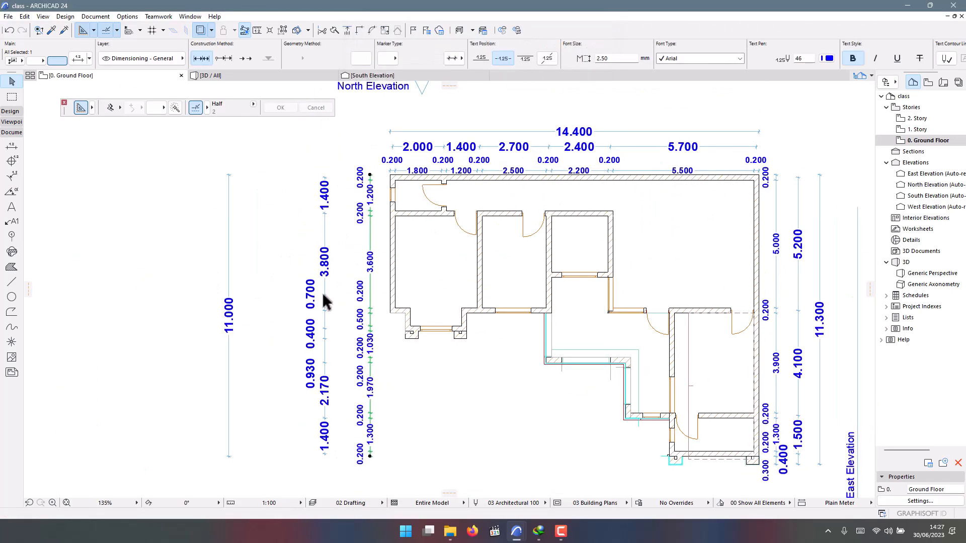
Move the west side's wall-axis chain and overall dimension closer to the building, keeping the overall dimension outermost.
{"action": "left_click_drag", "start_coordinate": [324, 300], "coordinate": [344, 301]}
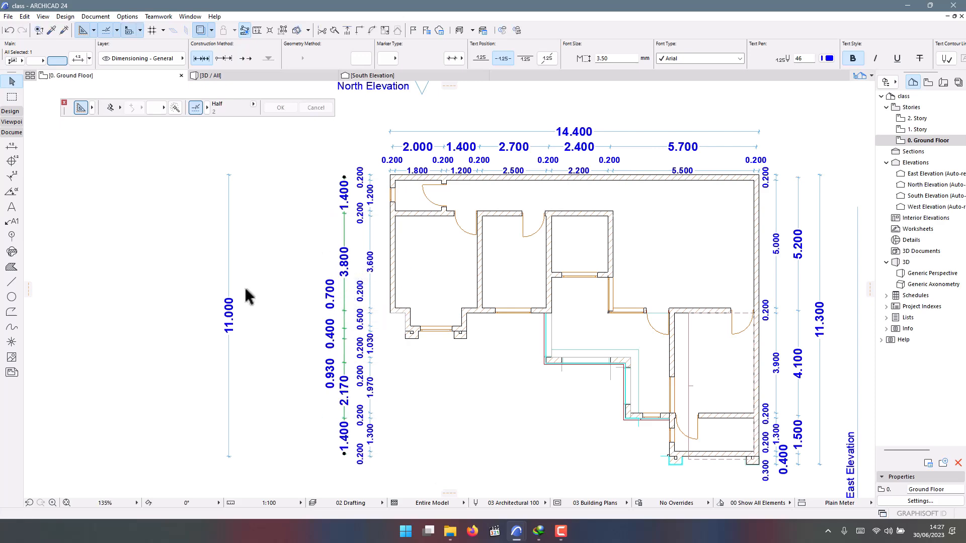
{"action": "left_click_drag", "start_coordinate": [228, 269], "coordinate": [266, 272]}
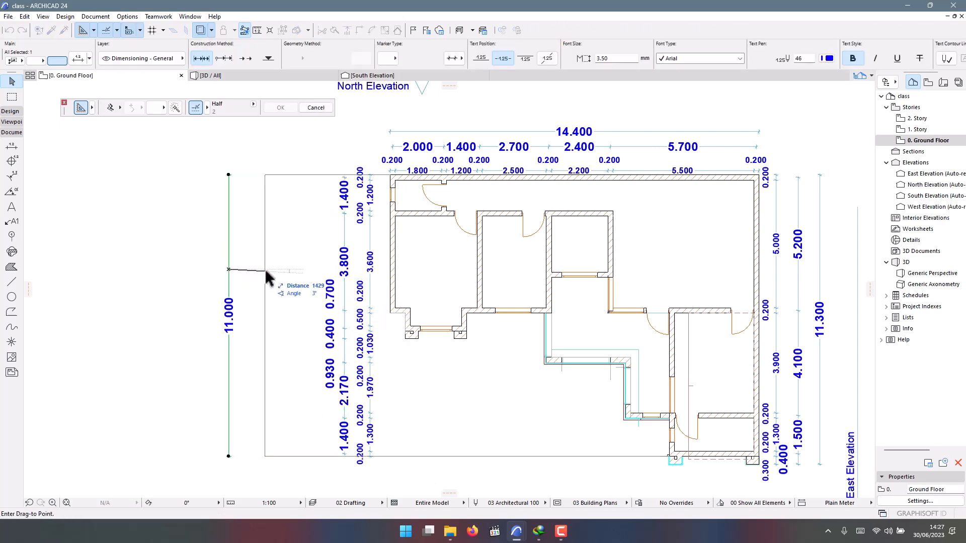
{"action": "left_click", "coordinate": [304, 269]}
{"action": "key", "text": "Escape"}
{"action": "scroll", "coordinate": [293, 270], "scroll_direction": "up", "scroll_amount": 3}
{"action": "scroll", "coordinate": [266, 254], "scroll_direction": "down", "scroll_amount": 5}
{"action": "scroll", "coordinate": [237, 234], "scroll_direction": "up", "scroll_amount": 3}
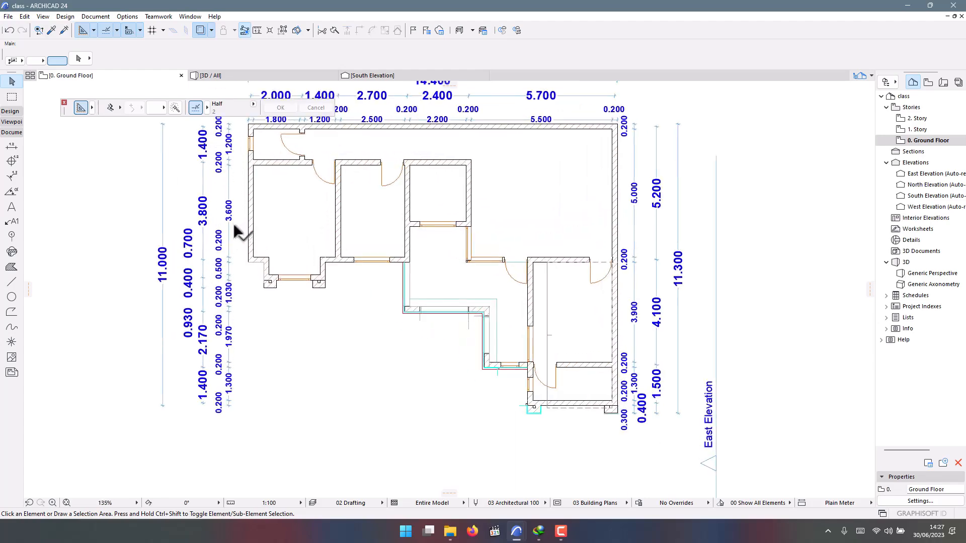
Dimension the south side's overall width from the west wall's outer corner to the east wall's outer corner, with the line south of the building.
{"action": "scroll", "coordinate": [138, 168], "scroll_direction": "down", "scroll_amount": 3}
{"action": "left_click", "coordinate": [12, 146]}
{"action": "scroll", "coordinate": [202, 207], "scroll_direction": "up", "scroll_amount": 6}
{"action": "left_click", "coordinate": [198, 248]}
{"action": "scroll", "coordinate": [187, 196], "scroll_direction": "down", "scroll_amount": 6}
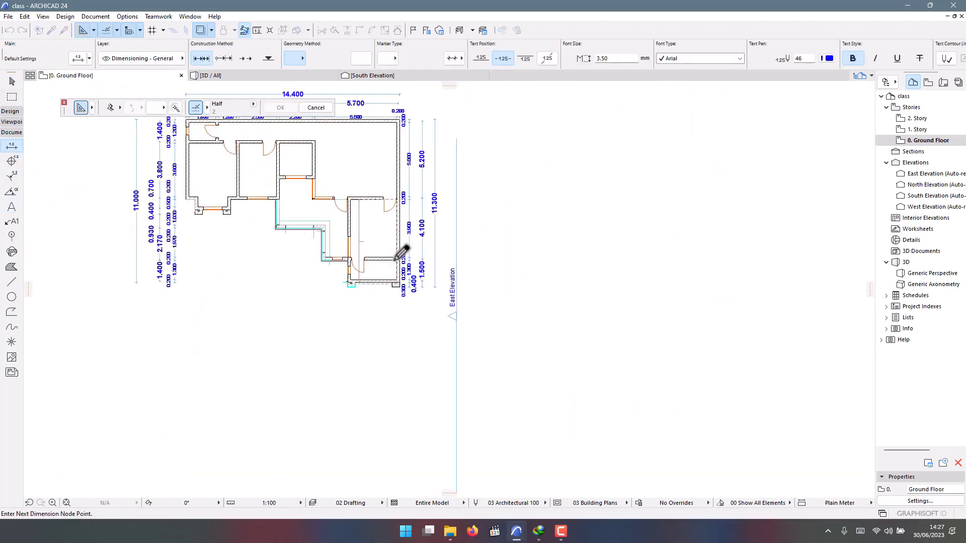
{"action": "scroll", "coordinate": [395, 277], "scroll_direction": "up", "scroll_amount": 6}
{"action": "left_click", "coordinate": [418, 306]}
{"action": "scroll", "coordinate": [446, 245], "scroll_direction": "down", "scroll_amount": 7}
{"action": "right_click", "coordinate": [349, 229]}
{"action": "left_click", "coordinate": [358, 235]}
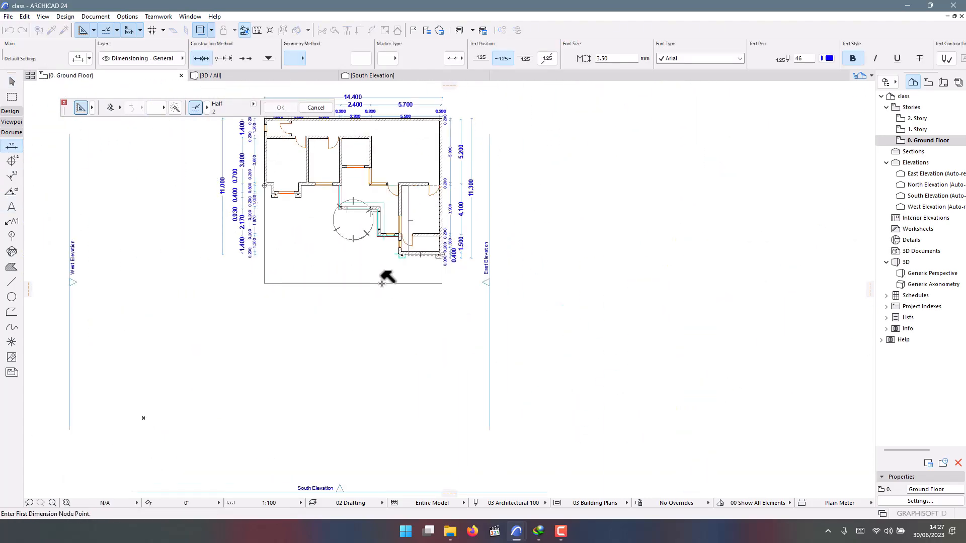
Start the south side's wall-axis chain at the west wall and add nodes at both bay side walls and the first interior wall.
{"action": "scroll", "coordinate": [243, 190], "scroll_direction": "up", "scroll_amount": 8}
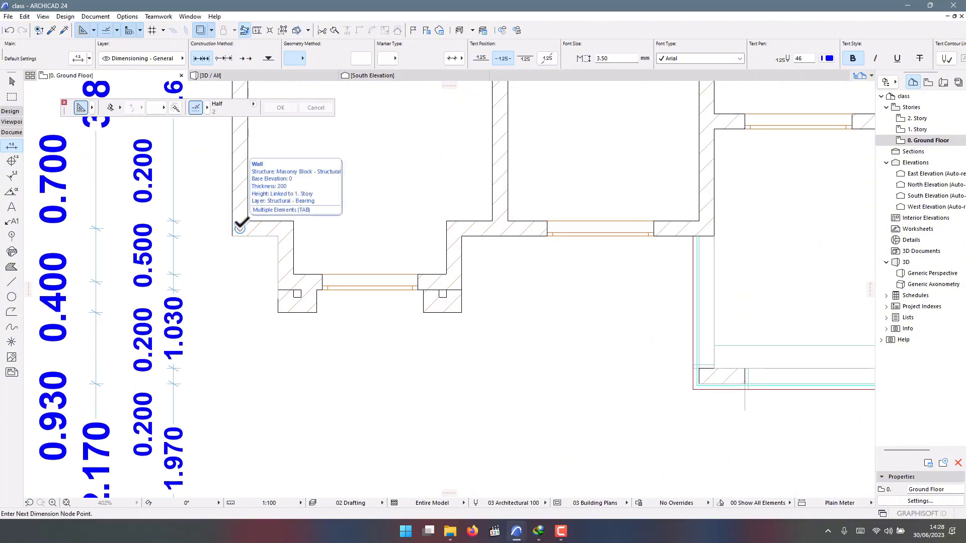
{"action": "left_click", "coordinate": [240, 228]}
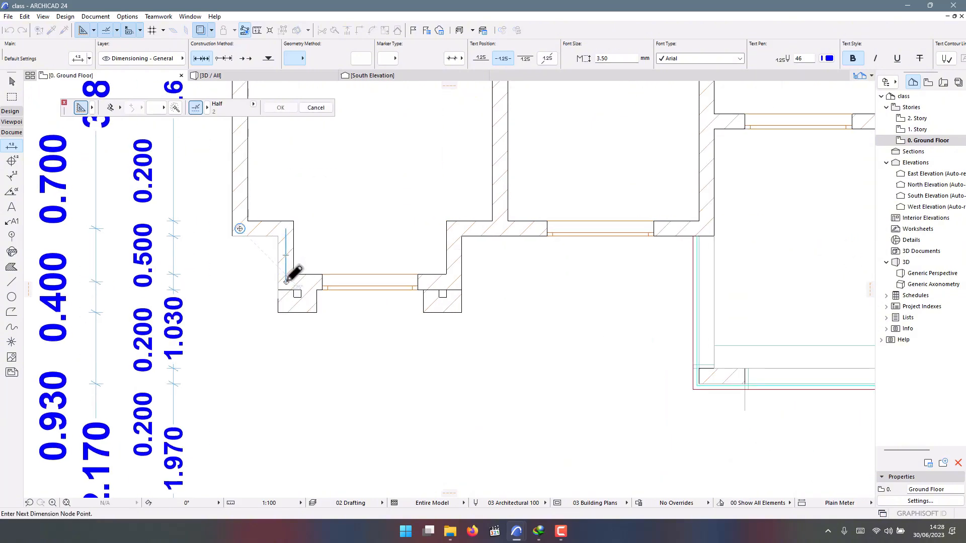
{"action": "left_click", "coordinate": [453, 281]}
{"action": "scroll", "coordinate": [426, 280], "scroll_direction": "down", "scroll_amount": 3}
{"action": "scroll", "coordinate": [468, 302], "scroll_direction": "up", "scroll_amount": 2}
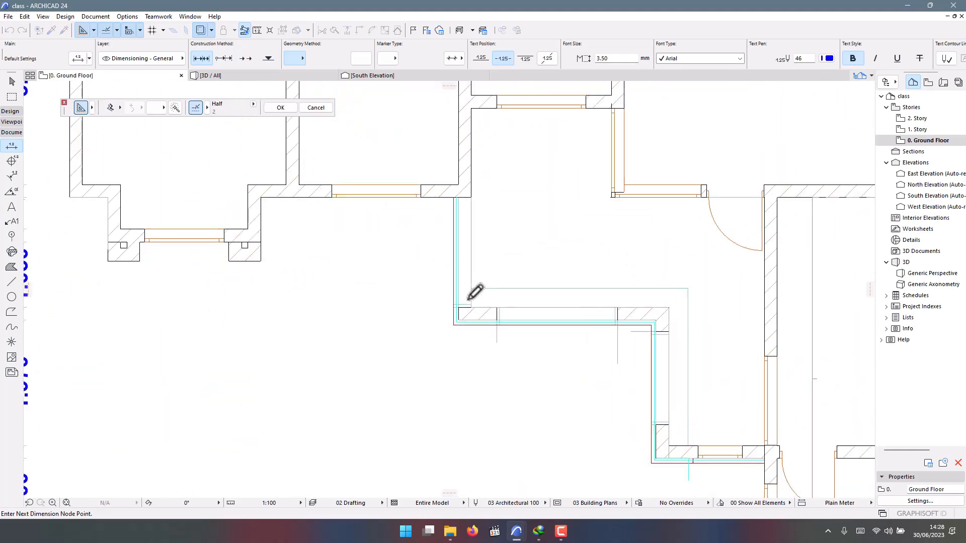
{"action": "scroll", "coordinate": [468, 301], "scroll_direction": "down", "scroll_amount": 2}
{"action": "scroll", "coordinate": [311, 244], "scroll_direction": "up", "scroll_amount": 3}
{"action": "scroll", "coordinate": [319, 235], "scroll_direction": "down", "scroll_amount": 5}
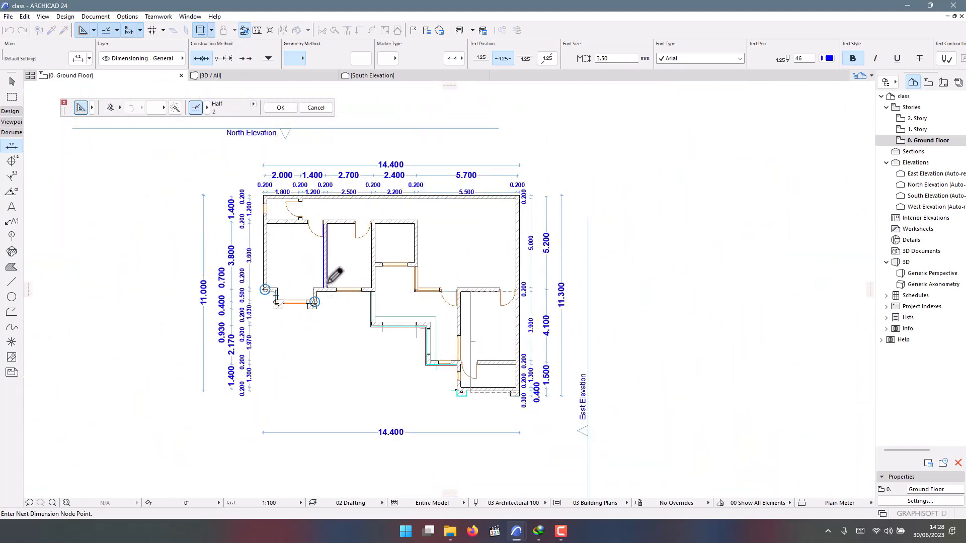
{"action": "scroll", "coordinate": [329, 279], "scroll_direction": "up", "scroll_amount": 5}
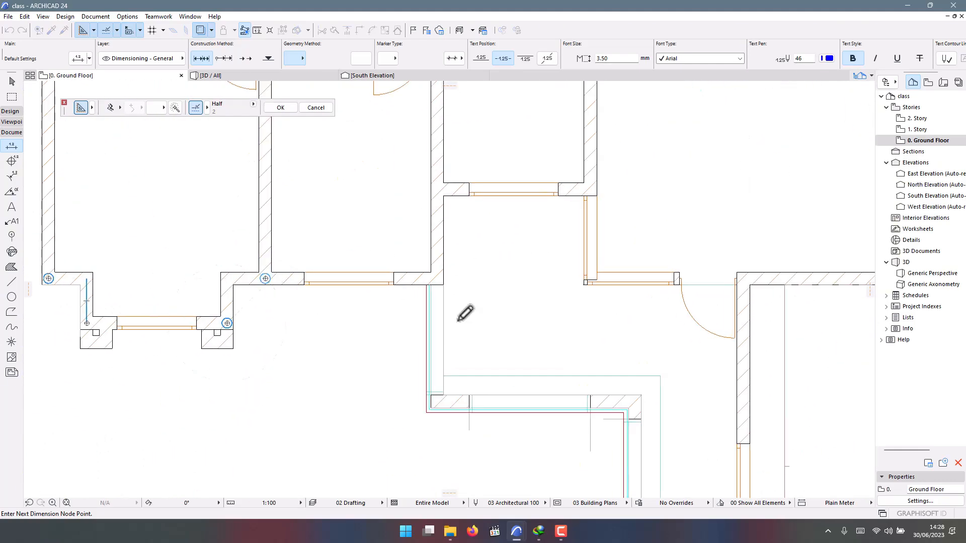
Add wall-axis nodes at the second interior wall and at the south-east corner of the small central room.
{"action": "scroll", "coordinate": [377, 254], "scroll_direction": "down", "scroll_amount": 3}
{"action": "scroll", "coordinate": [413, 287], "scroll_direction": "down", "scroll_amount": 3}
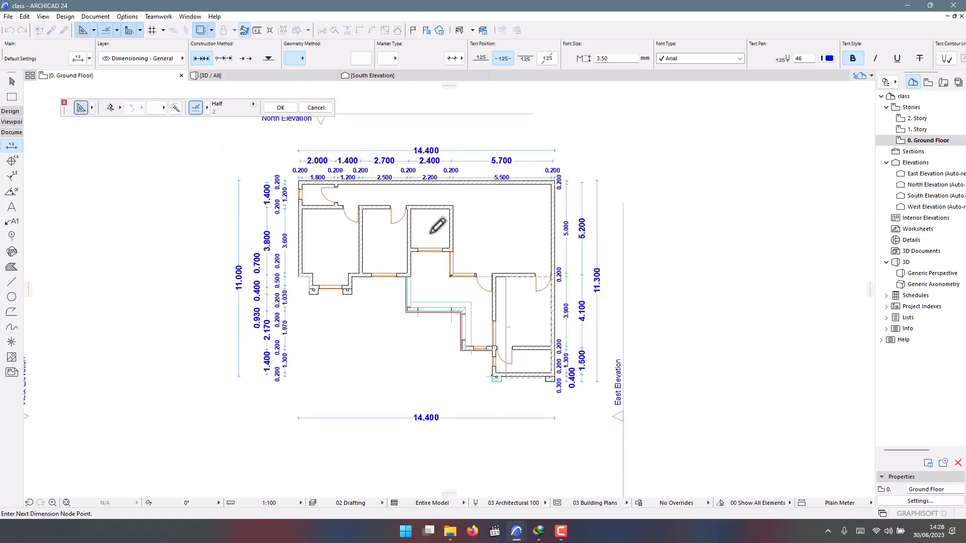
{"action": "scroll", "coordinate": [449, 258], "scroll_direction": "up", "scroll_amount": 3}
{"action": "scroll", "coordinate": [453, 252], "scroll_direction": "up", "scroll_amount": 3}
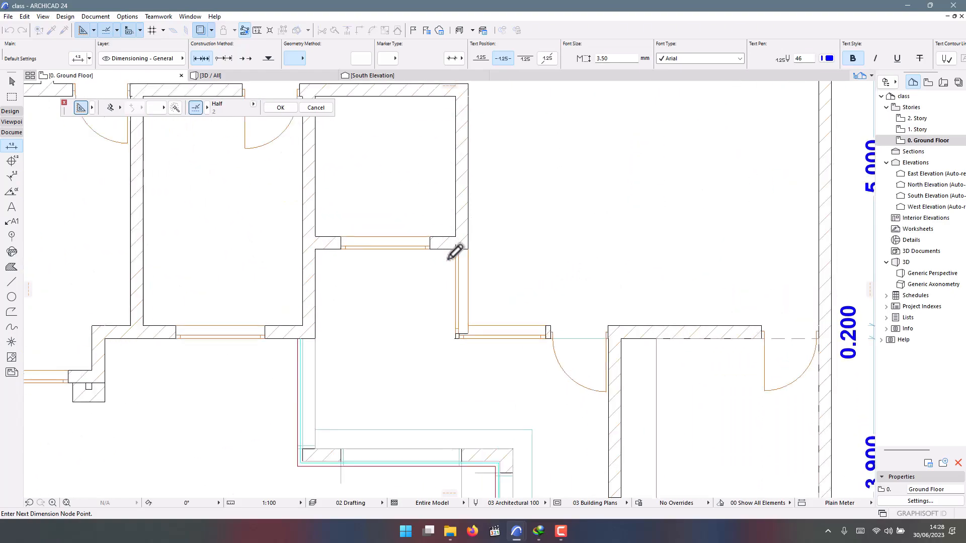
{"action": "scroll", "coordinate": [448, 252], "scroll_direction": "down", "scroll_amount": 5}
{"action": "scroll", "coordinate": [461, 240], "scroll_direction": "up", "scroll_amount": 5}
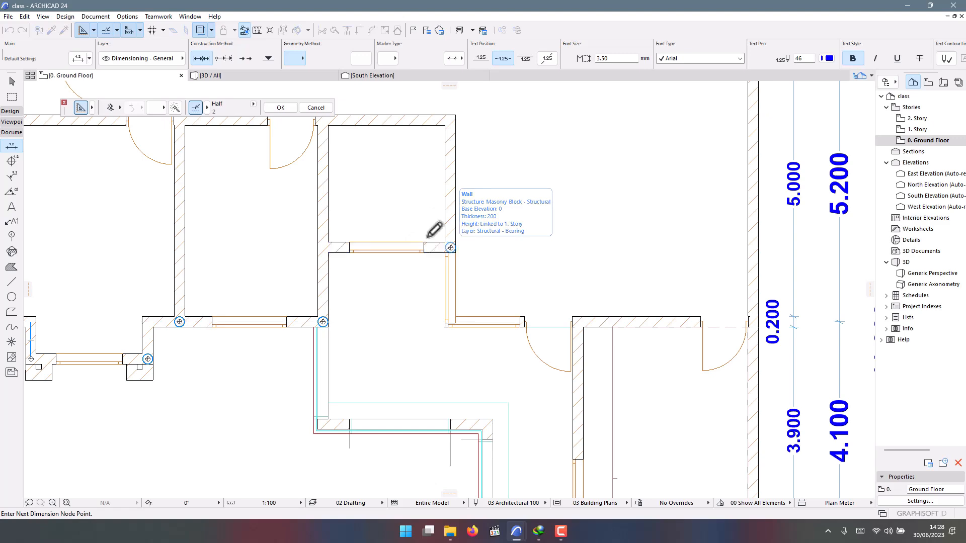
Add the south-east room's west wall and the east wall, then place the wall-axis line just north of the south overall dimension.
{"action": "scroll", "coordinate": [447, 237], "scroll_direction": "down", "scroll_amount": 3}
{"action": "scroll", "coordinate": [478, 393], "scroll_direction": "up", "scroll_amount": 4}
{"action": "left_click", "coordinate": [472, 402]}
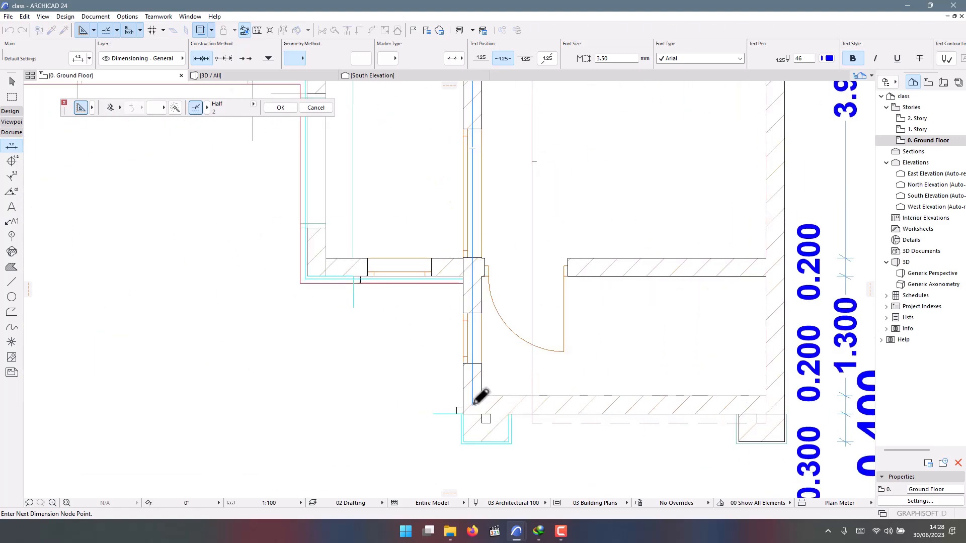
{"action": "scroll", "coordinate": [475, 400], "scroll_direction": "down", "scroll_amount": 5}
{"action": "scroll", "coordinate": [508, 372], "scroll_direction": "up", "scroll_amount": 4}
{"action": "left_click", "coordinate": [509, 365]}
{"action": "scroll", "coordinate": [509, 365], "scroll_direction": "down", "scroll_amount": 5}
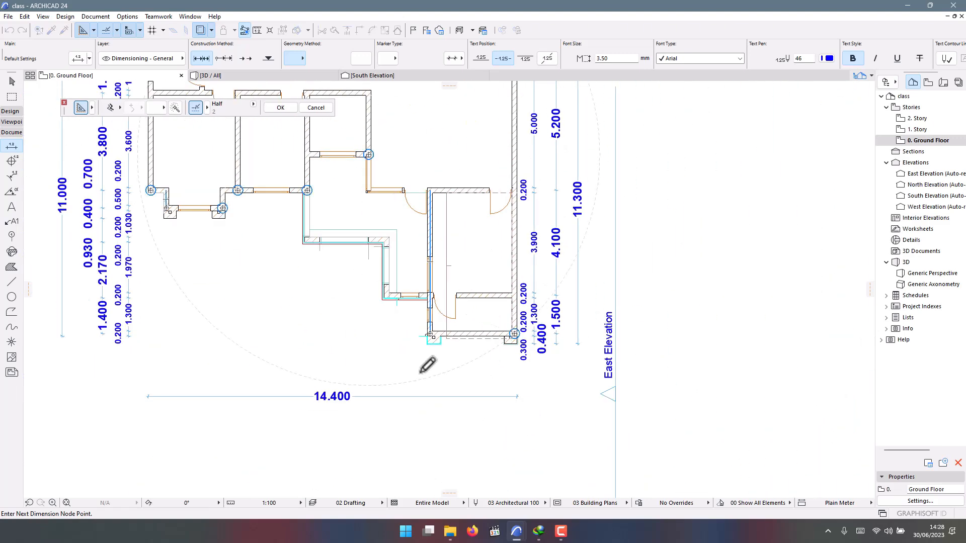
{"action": "double_click", "coordinate": [410, 369]}
{"action": "left_click", "coordinate": [410, 385]}
Start the south side's wall-face chain with the faces of the west wall and the two interior walls east of it.
{"action": "scroll", "coordinate": [181, 151], "scroll_direction": "up", "scroll_amount": 4}
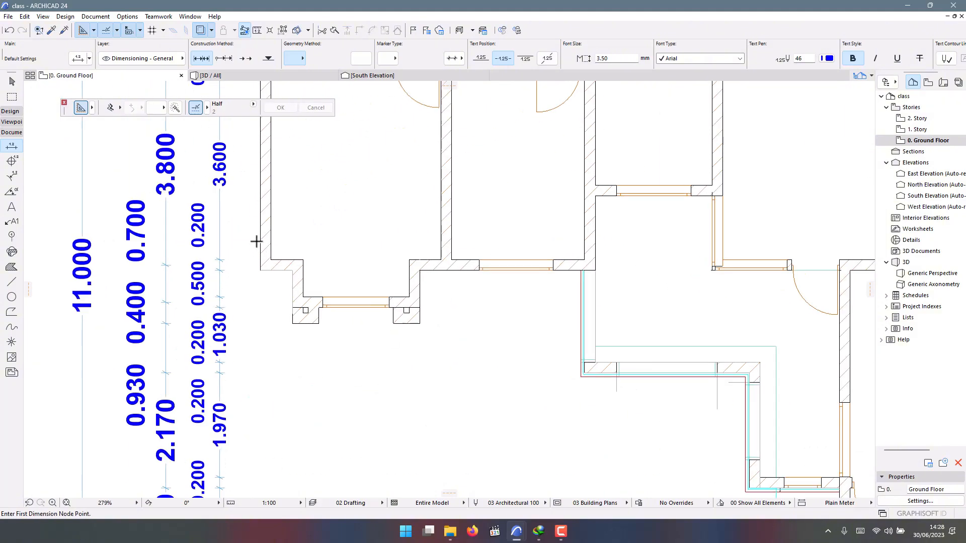
{"action": "left_click", "coordinate": [261, 235]}
{"action": "left_click", "coordinate": [441, 220]}
{"action": "middle_click_drag", "start_coordinate": [584, 217], "coordinate": [440, 257]}
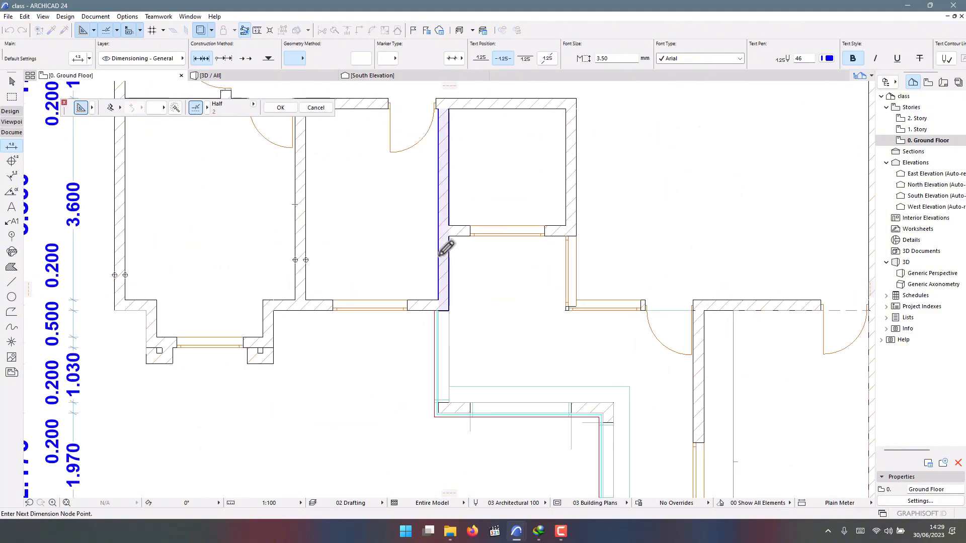
{"action": "left_click", "coordinate": [440, 256]}
Add the remaining wall faces up to the east wall and place the wall-face line between the building and the south wall-axis chain.
{"action": "scroll", "coordinate": [552, 226], "scroll_direction": "down", "scroll_amount": 2}
{"action": "middle_click_drag", "start_coordinate": [655, 362], "coordinate": [429, 230]}
{"action": "scroll", "coordinate": [551, 268], "scroll_direction": "down", "scroll_amount": 3}
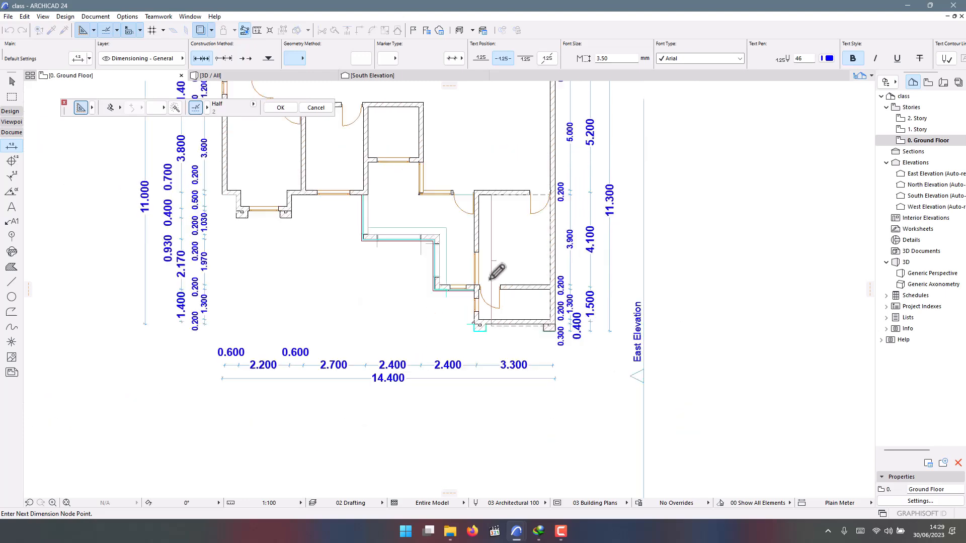
{"action": "right_click", "coordinate": [403, 303]}
{"action": "left_click", "coordinate": [439, 364]}
{"action": "left_click", "coordinate": [421, 311]}
{"action": "scroll", "coordinate": [422, 311], "scroll_direction": "up", "scroll_amount": 4}
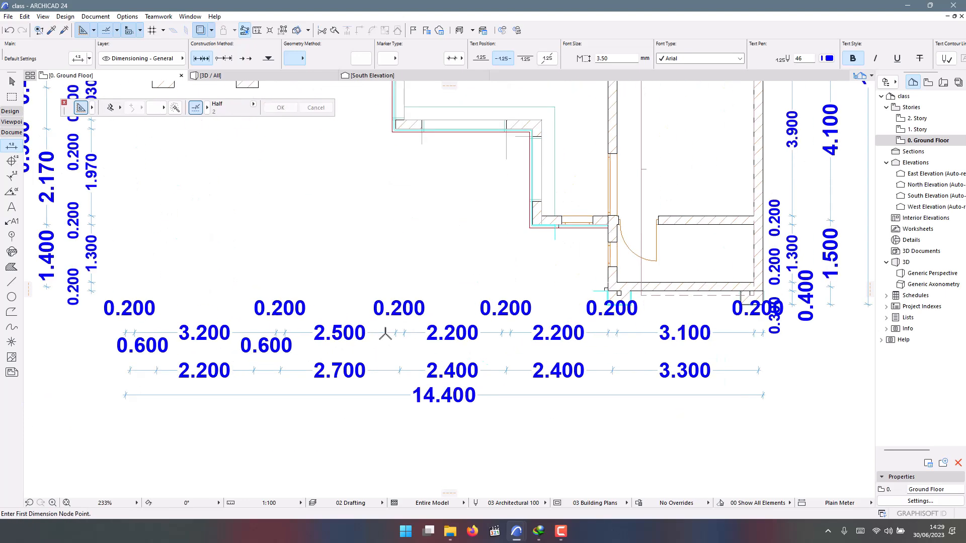
Set the text height of the south side's wall-face dimension chain to 2.50 mm.
{"action": "double_click", "coordinate": [382, 333]}
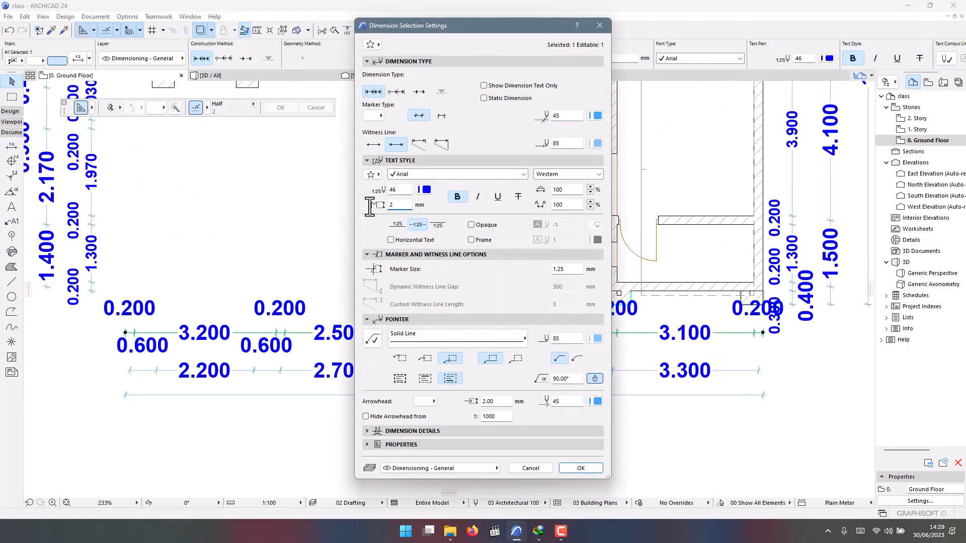
{"action": "type", "text": "50"}
{"action": "key", "text": "Return"}
{"action": "scroll", "coordinate": [388, 259], "scroll_direction": "down", "scroll_amount": 3}
{"action": "key", "text": "Escape"}
Dimension the stepped south wall's horizontal offsets up to the south-east room's west wall, placing the line just above the south wall-face chain.
{"action": "scroll", "coordinate": [364, 286], "scroll_direction": "up", "scroll_amount": 5}
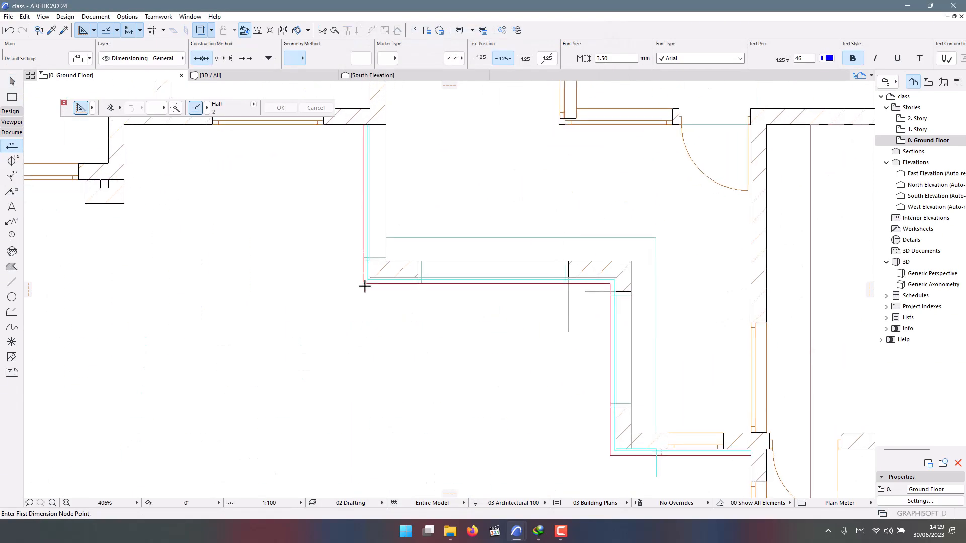
{"action": "left_click", "coordinate": [364, 287]}
{"action": "scroll", "coordinate": [371, 276], "scroll_direction": "down", "scroll_amount": 4}
{"action": "scroll", "coordinate": [446, 302], "scroll_direction": "up", "scroll_amount": 6}
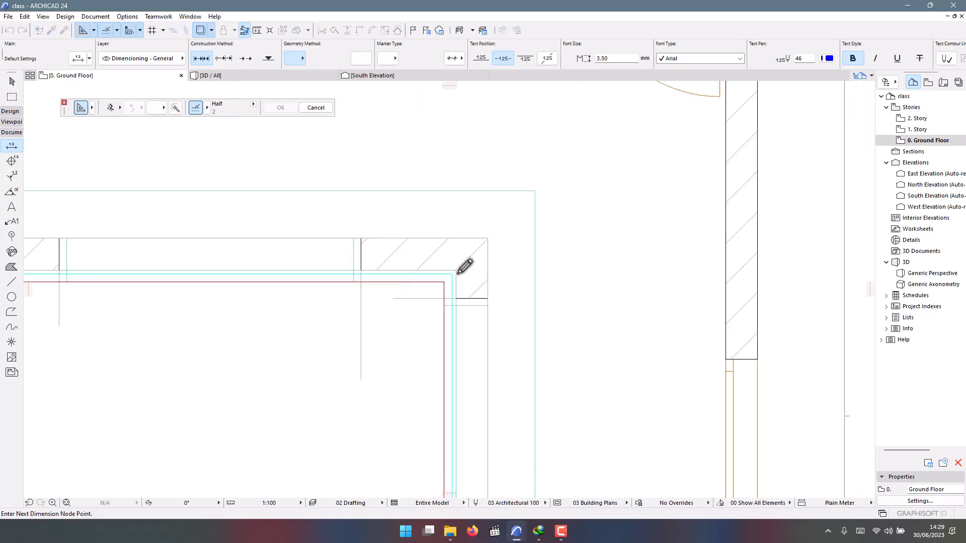
{"action": "left_click", "coordinate": [456, 274]}
{"action": "scroll", "coordinate": [443, 227], "scroll_direction": "down", "scroll_amount": 5}
{"action": "scroll", "coordinate": [522, 242], "scroll_direction": "up", "scroll_amount": 3}
{"action": "double_click", "coordinate": [393, 372]}
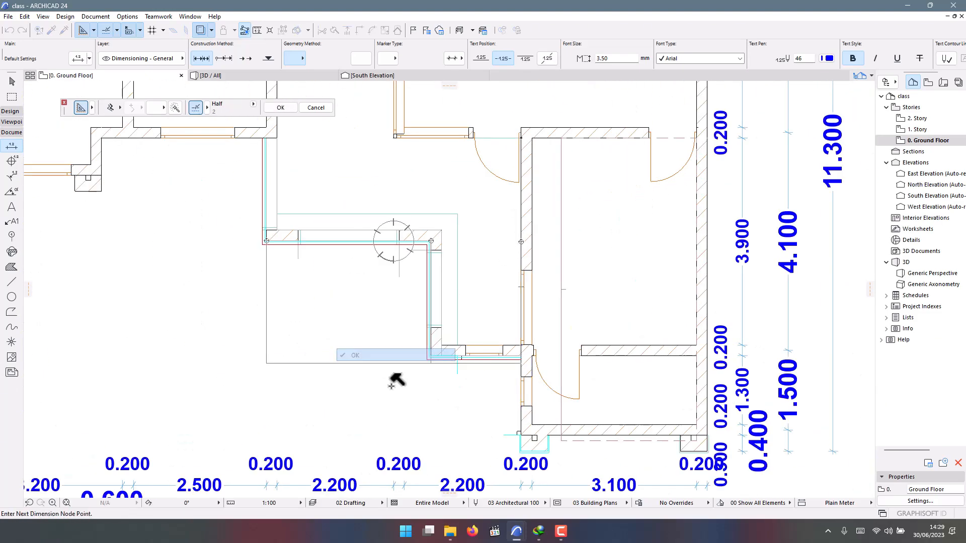
{"action": "left_click", "coordinate": [400, 433]}
Dimension the stepped south wall's vertical offsets from the lower step up to the central rooms' south wall, placing the line west of the steps.
{"action": "scroll", "coordinate": [416, 378], "scroll_direction": "down", "scroll_amount": 3}
{"action": "scroll", "coordinate": [437, 358], "scroll_direction": "up", "scroll_amount": 6}
{"action": "left_click", "coordinate": [436, 361]}
{"action": "scroll", "coordinate": [403, 327], "scroll_direction": "down", "scroll_amount": 5}
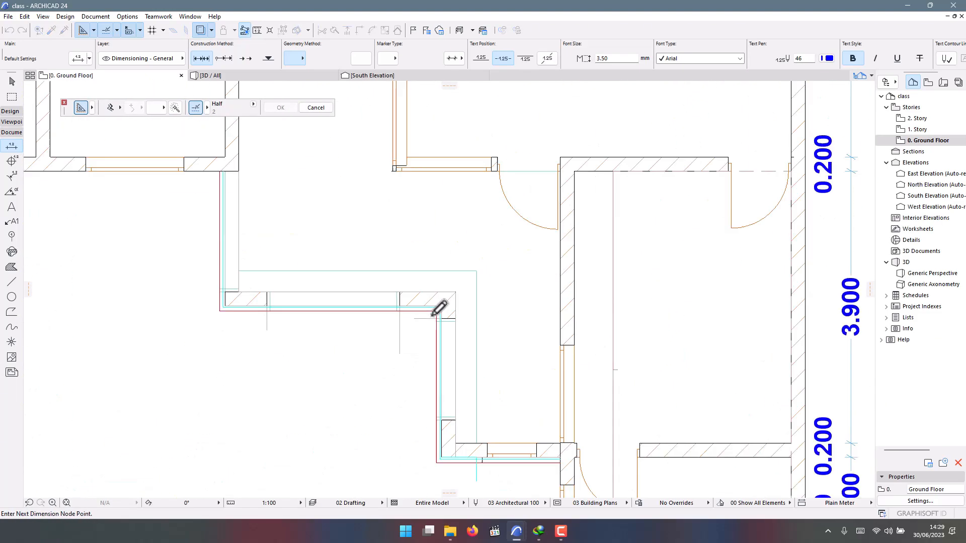
{"action": "scroll", "coordinate": [448, 302], "scroll_direction": "up", "scroll_amount": 3}
{"action": "left_click", "coordinate": [392, 259]}
{"action": "scroll", "coordinate": [390, 262], "scroll_direction": "down", "scroll_amount": 5}
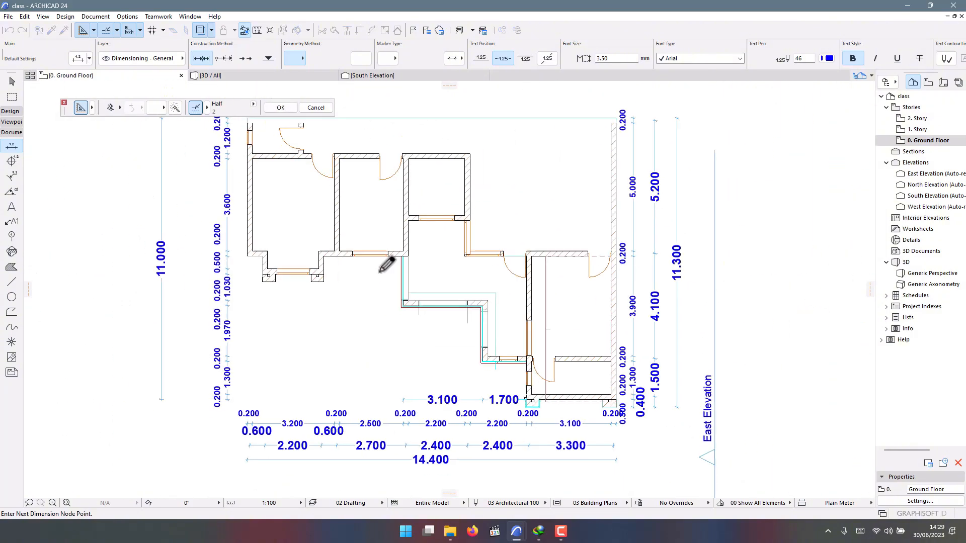
{"action": "scroll", "coordinate": [387, 264], "scroll_direction": "up", "scroll_amount": 3}
{"action": "double_click", "coordinate": [375, 301]}
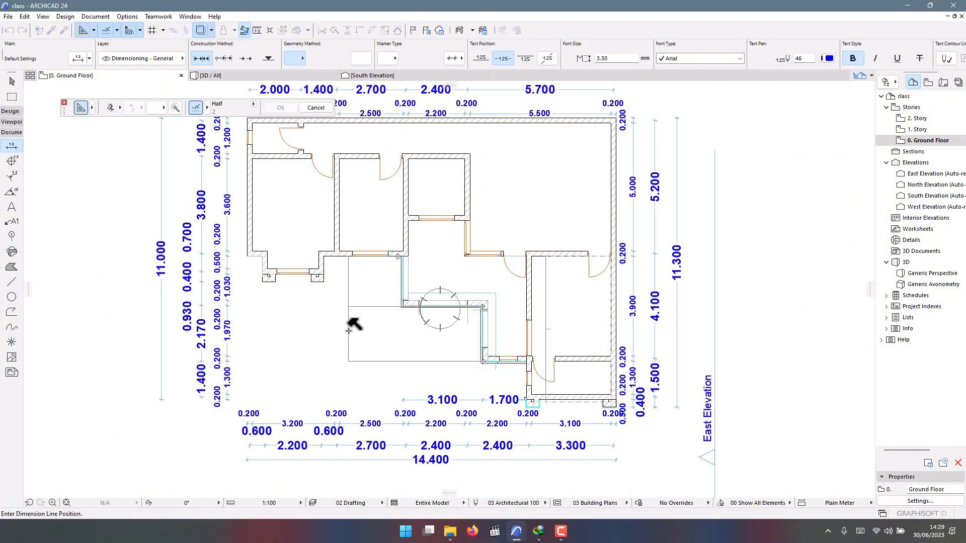
{"action": "left_click", "coordinate": [386, 342]}
Set the vertical step dimension's text height to 2.50 mm and move the chain beside the west side's wall-face chain.
{"action": "key", "text": "Escape"}
{"action": "scroll", "coordinate": [391, 366], "scroll_direction": "up", "scroll_amount": 4}
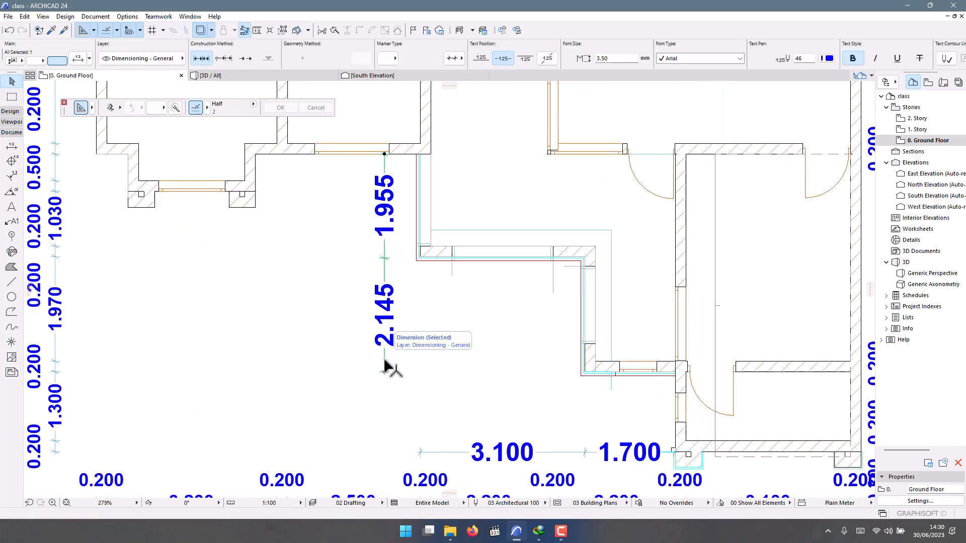
{"action": "double_click", "coordinate": [390, 367]}
{"action": "left_click", "coordinate": [581, 468]}
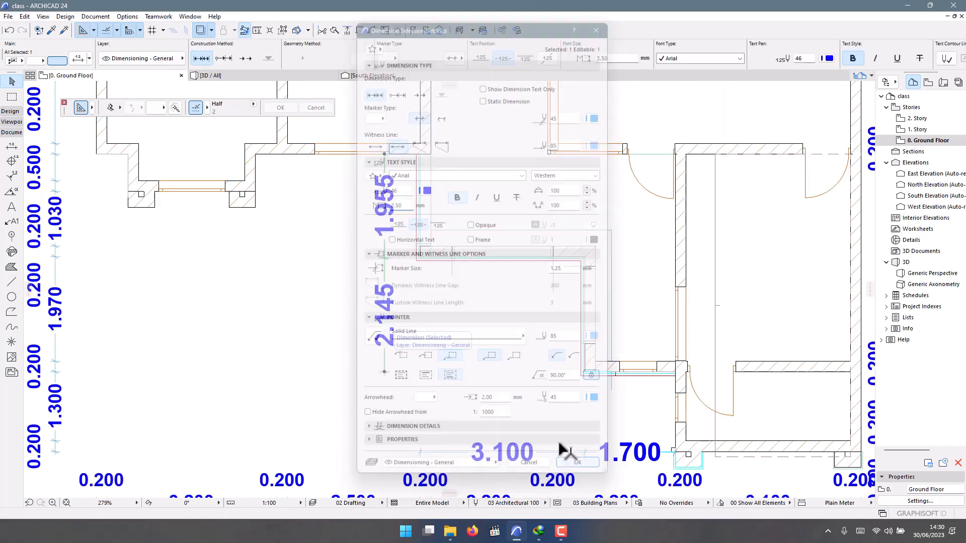
{"action": "scroll", "coordinate": [419, 271], "scroll_direction": "down", "scroll_amount": 3}
{"action": "left_click_drag", "start_coordinate": [416, 294], "coordinate": [234, 264]}
{"action": "key", "text": "Escape"}
Review the finished dimension chains and the room layout across the ground floor plan.
{"action": "scroll", "coordinate": [420, 262], "scroll_direction": "down", "scroll_amount": 3}
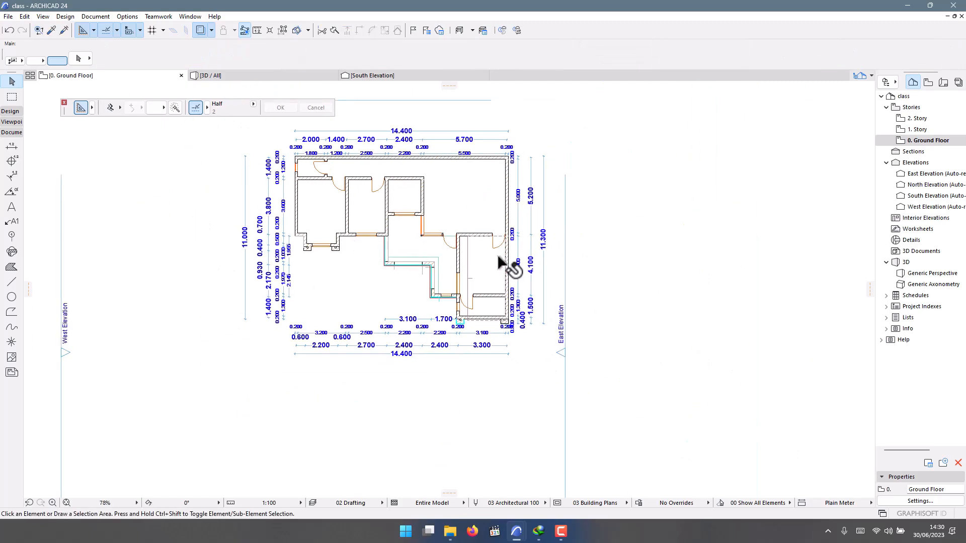
{"action": "scroll", "coordinate": [382, 192], "scroll_direction": "up", "scroll_amount": 3}
{"action": "scroll", "coordinate": [304, 193], "scroll_direction": "down", "scroll_amount": 5}
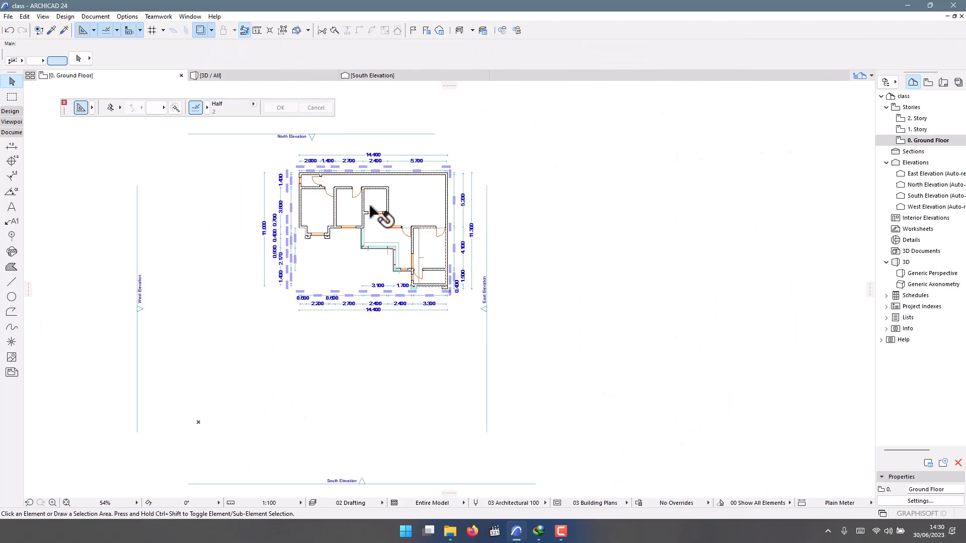
{"action": "scroll", "coordinate": [371, 206], "scroll_direction": "up", "scroll_amount": 3}
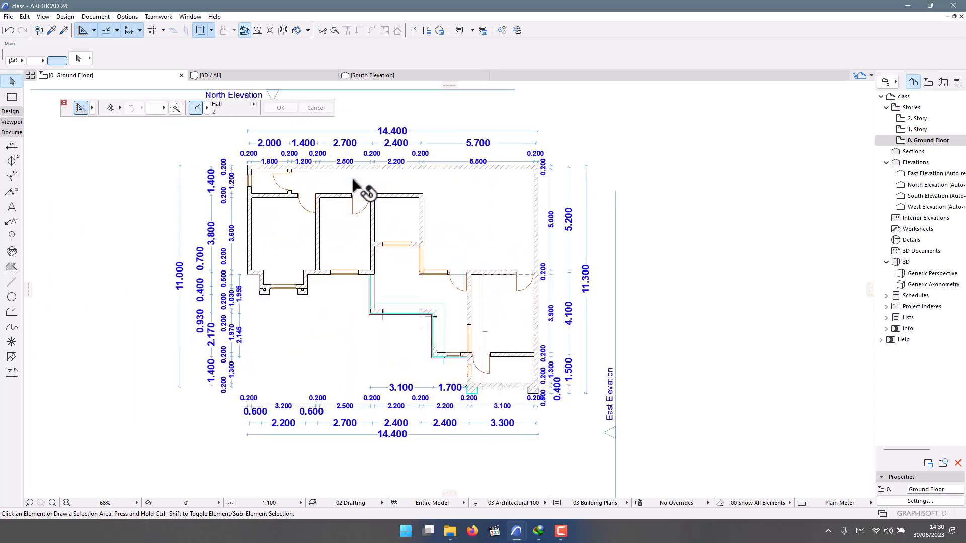
{"action": "scroll", "coordinate": [352, 203], "scroll_direction": "up", "scroll_amount": 6}
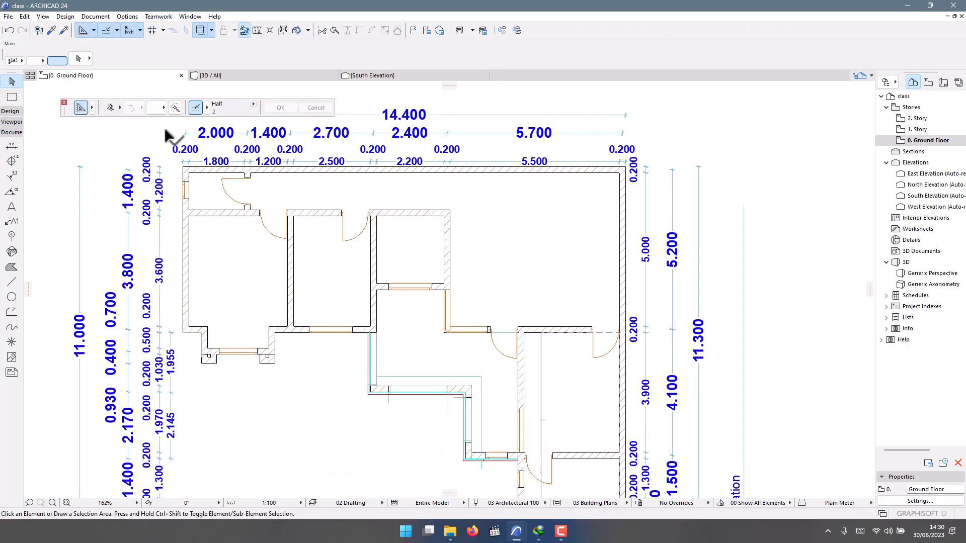
{"action": "scroll", "coordinate": [328, 351], "scroll_direction": "down", "scroll_amount": 5}
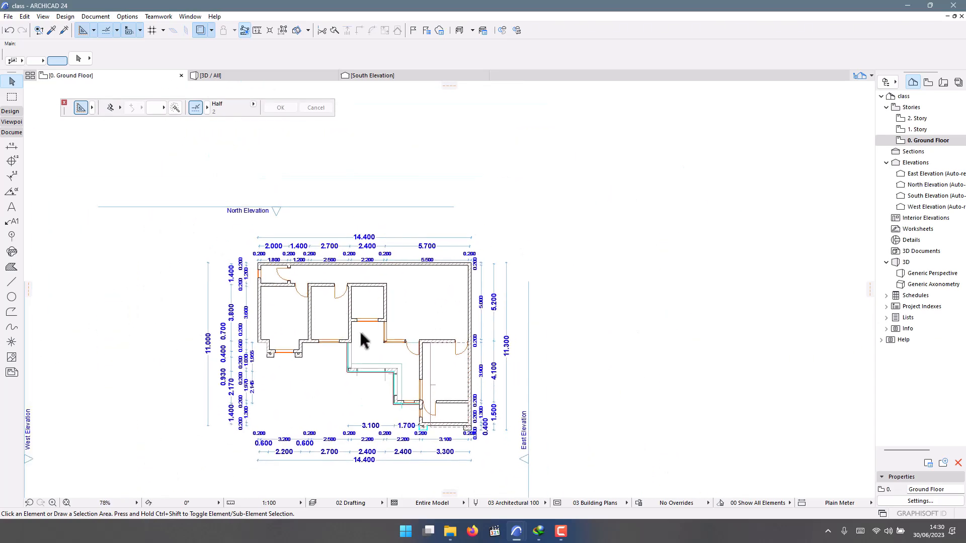
{"action": "scroll", "coordinate": [387, 327], "scroll_direction": "up", "scroll_amount": 5}
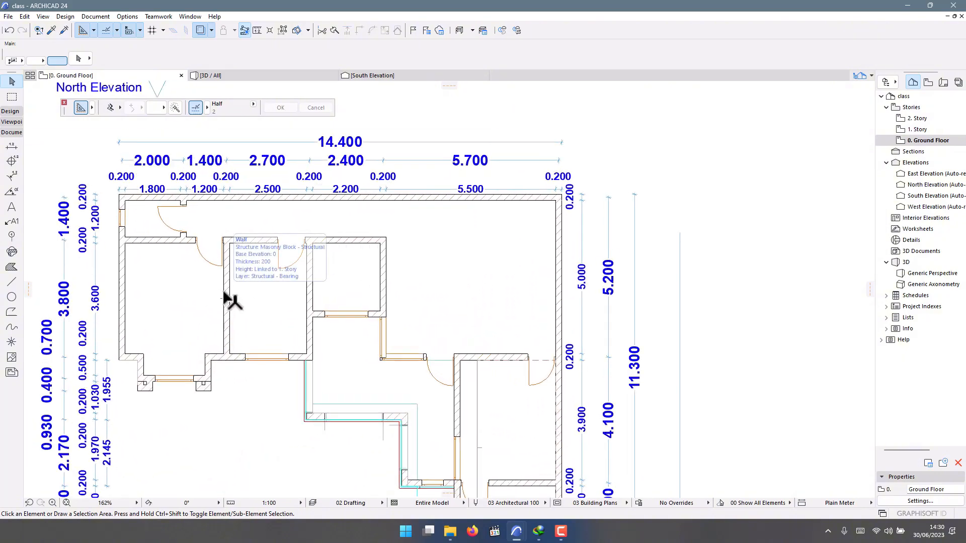
{"action": "scroll", "coordinate": [276, 252], "scroll_direction": "down", "scroll_amount": 3}
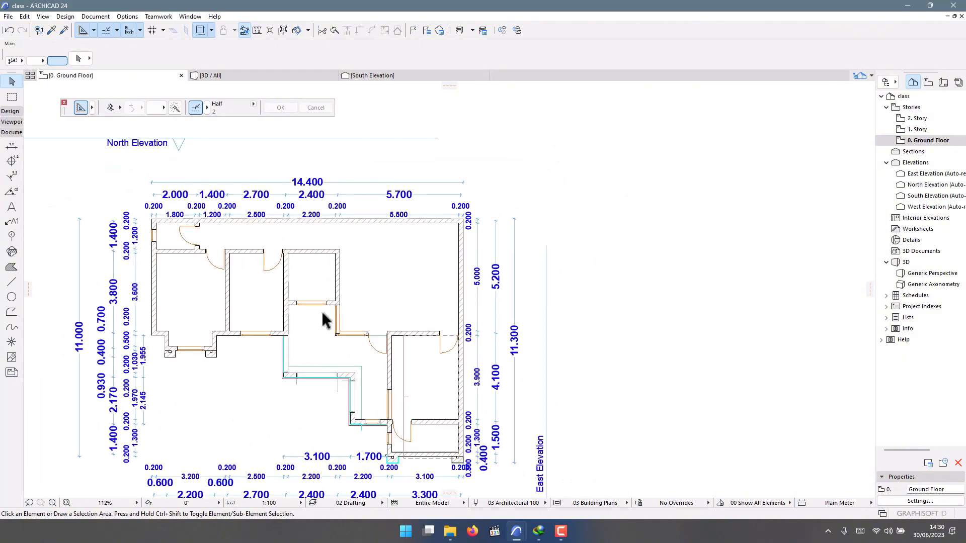
{"action": "scroll", "coordinate": [324, 319], "scroll_direction": "up", "scroll_amount": 3}
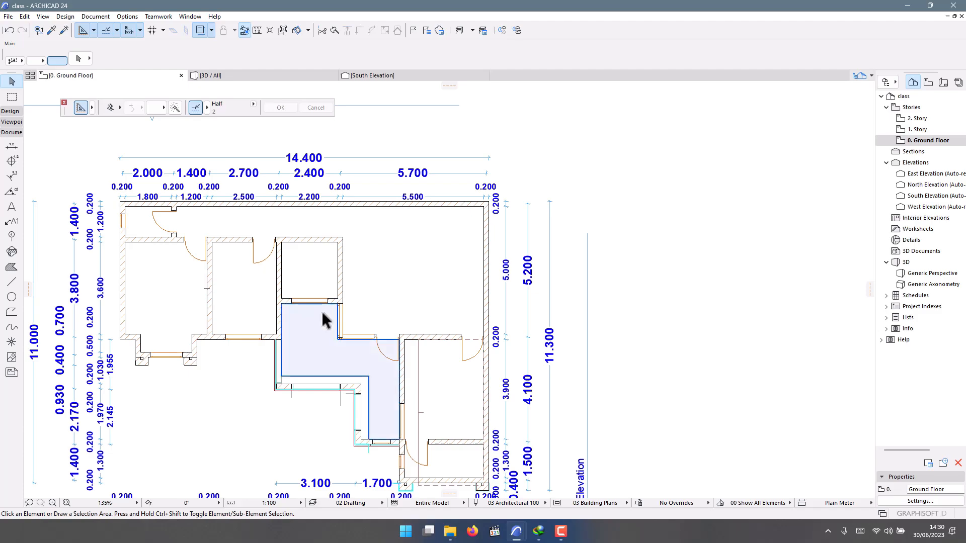
{"action": "scroll", "coordinate": [386, 258], "scroll_direction": "down", "scroll_amount": 3}
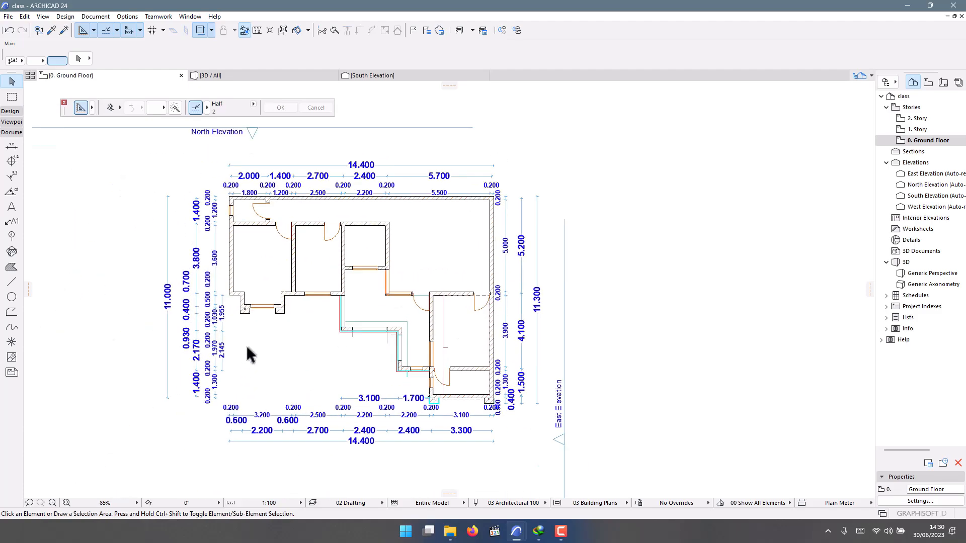
{"action": "scroll", "coordinate": [250, 352], "scroll_direction": "up", "scroll_amount": 4}
{"action": "scroll", "coordinate": [250, 351], "scroll_direction": "down", "scroll_amount": 4}
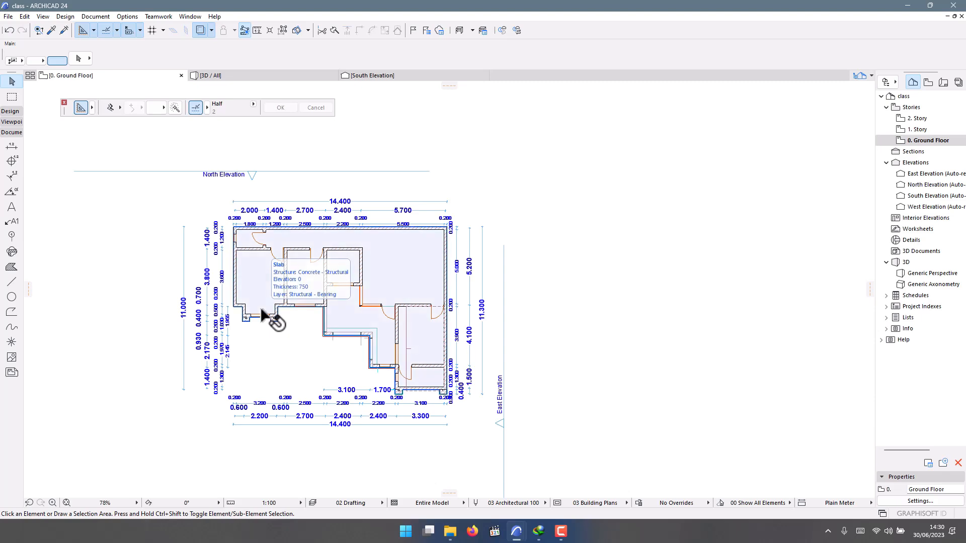
{"action": "scroll", "coordinate": [265, 316], "scroll_direction": "up", "scroll_amount": 3}
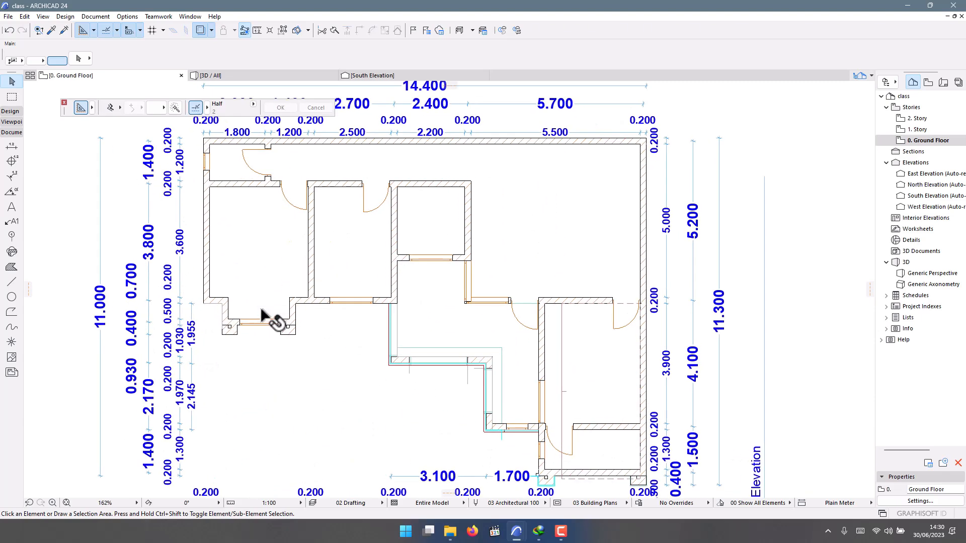
{"action": "scroll", "coordinate": [265, 316], "scroll_direction": "down", "scroll_amount": 3}
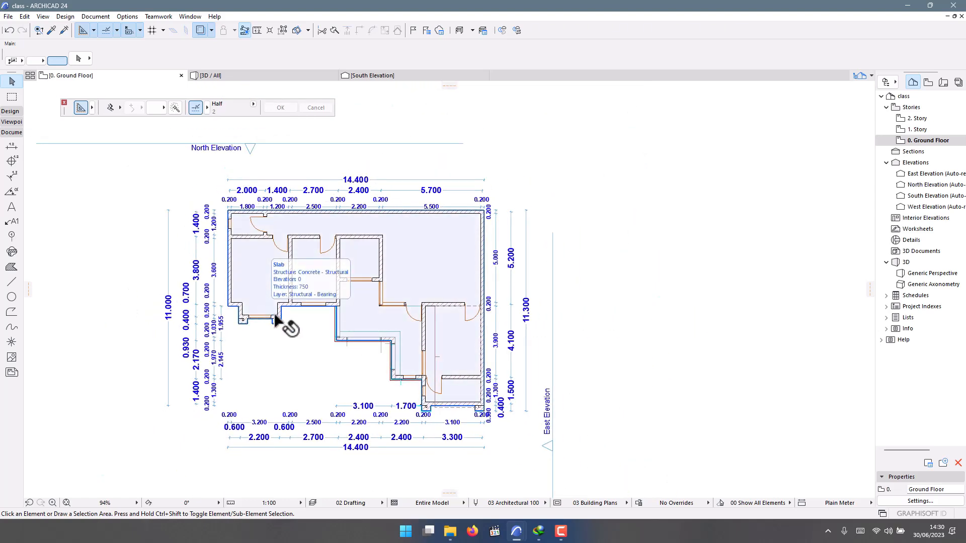
{"action": "scroll", "coordinate": [406, 335], "scroll_direction": "up", "scroll_amount": 2}
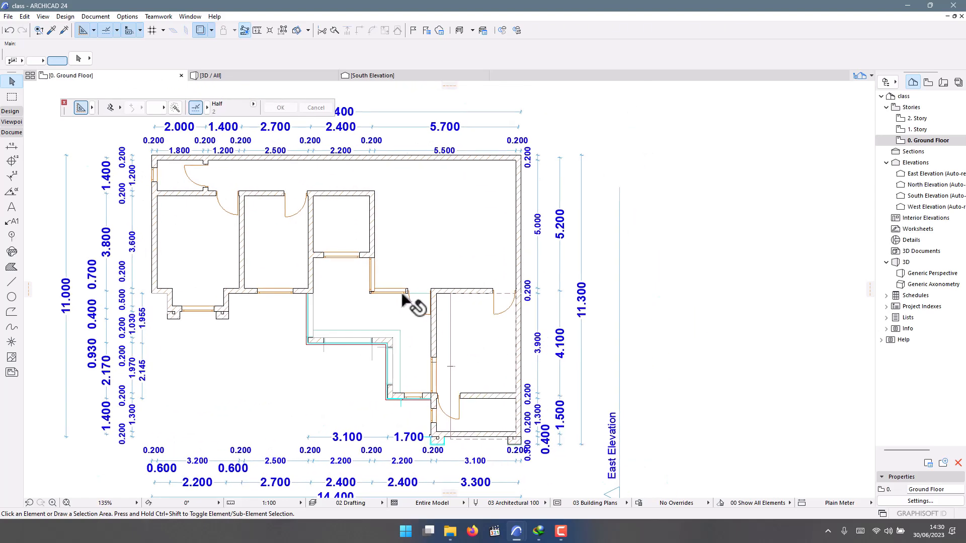
{"action": "scroll", "coordinate": [402, 299], "scroll_direction": "down", "scroll_amount": 3}
{"action": "scroll", "coordinate": [382, 245], "scroll_direction": "up", "scroll_amount": 5}
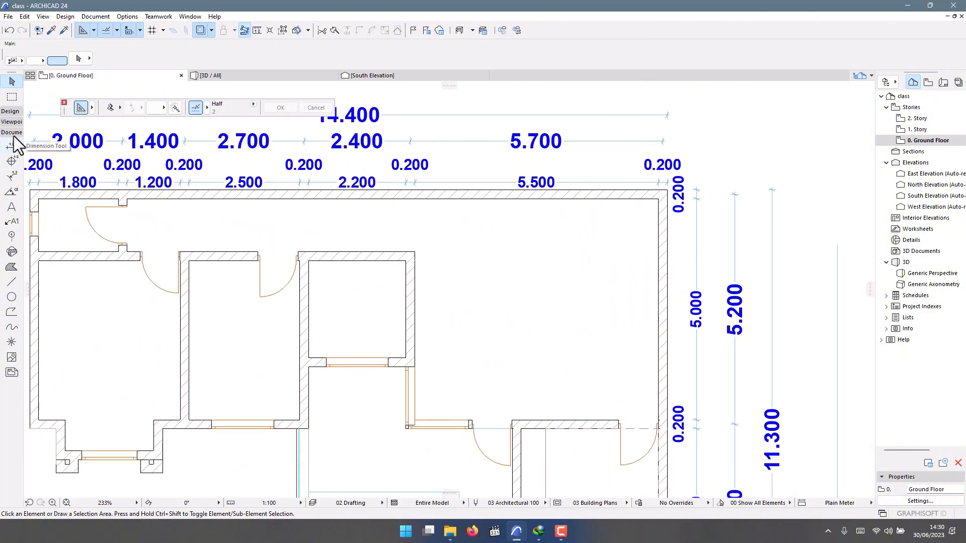
Place a 1200 by 2100 Simple Door Opening in the north wall of the small central room.
{"action": "left_click", "coordinate": [9, 112]}
{"action": "scroll", "coordinate": [238, 240], "scroll_direction": "up", "scroll_amount": 2}
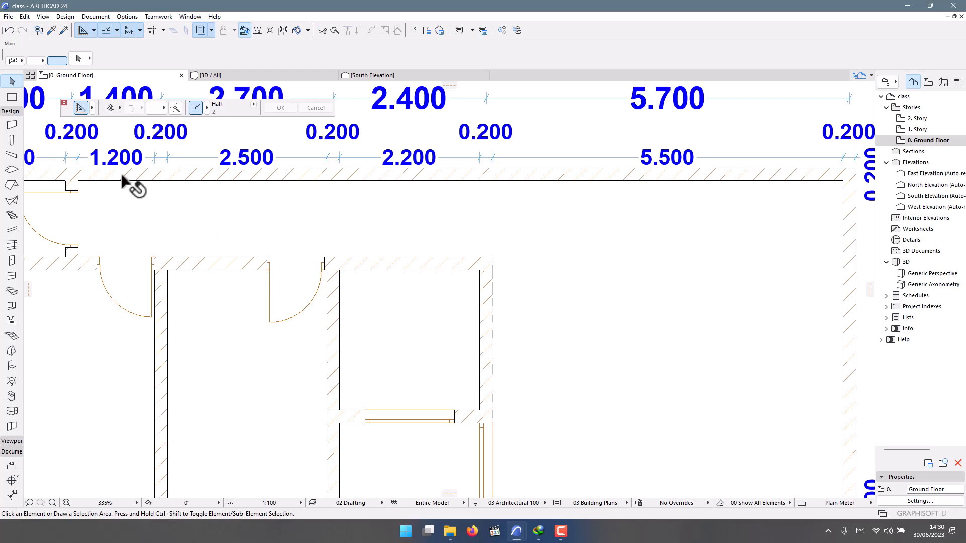
{"action": "left_click", "coordinate": [12, 125]}
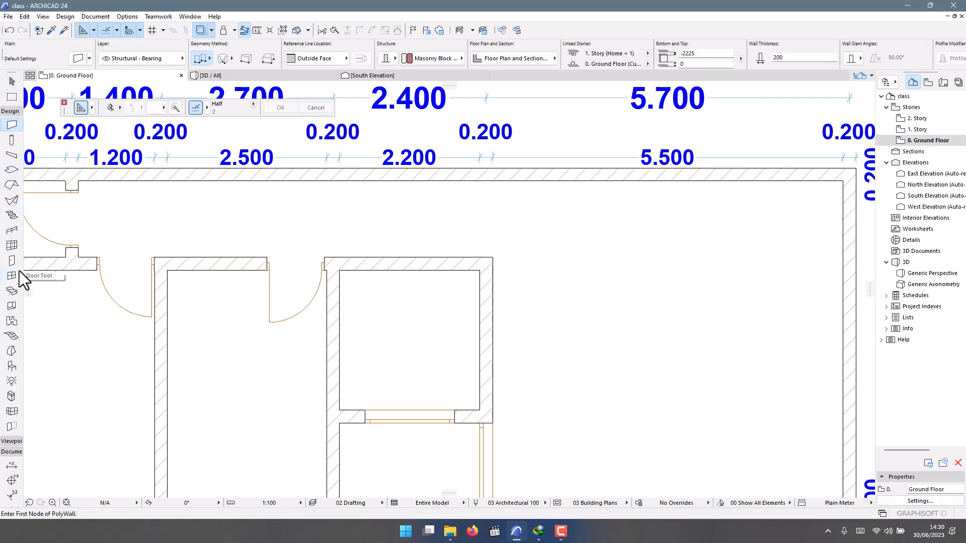
{"action": "left_click", "coordinate": [8, 260]}
{"action": "double_click", "coordinate": [8, 260]}
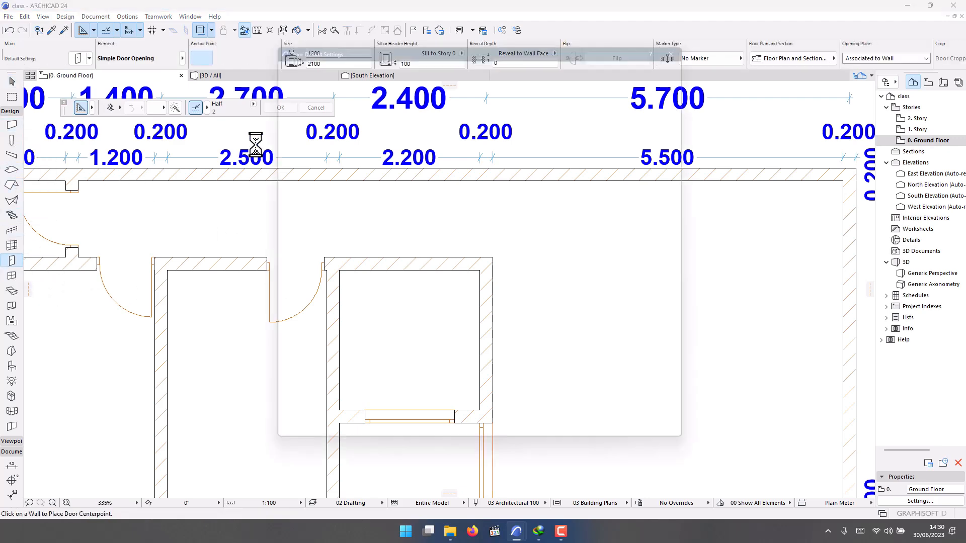
{"action": "left_click", "coordinate": [694, 36]}
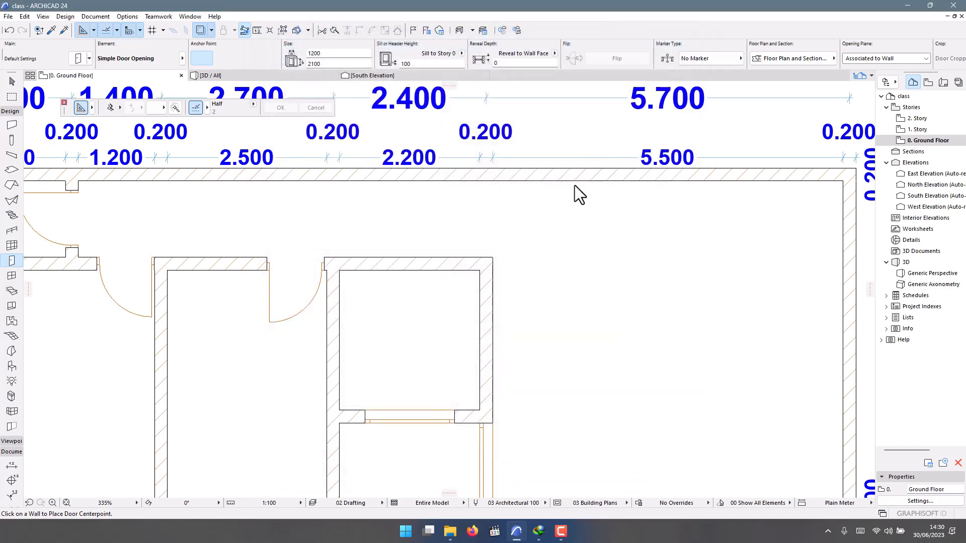
{"action": "left_click", "coordinate": [439, 268]}
{"action": "scroll", "coordinate": [443, 214], "scroll_direction": "down", "scroll_amount": 2}
{"action": "scroll", "coordinate": [443, 214], "scroll_direction": "down", "scroll_amount": 4}
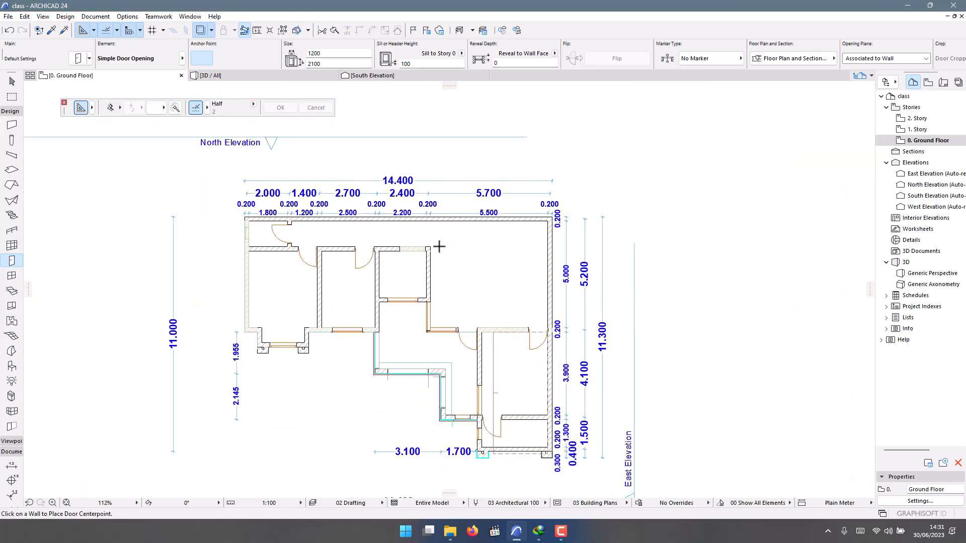
{"action": "scroll", "coordinate": [401, 252], "scroll_direction": "up", "scroll_amount": 4}
{"action": "key", "text": "Escape"}
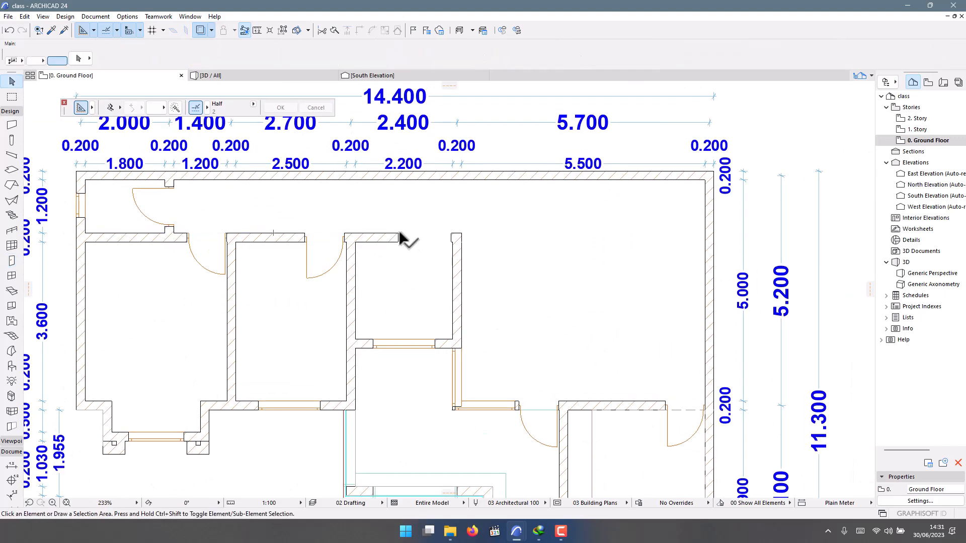
Set the width of the small central room's door opening to 900.
{"action": "left_click", "coordinate": [401, 240]}
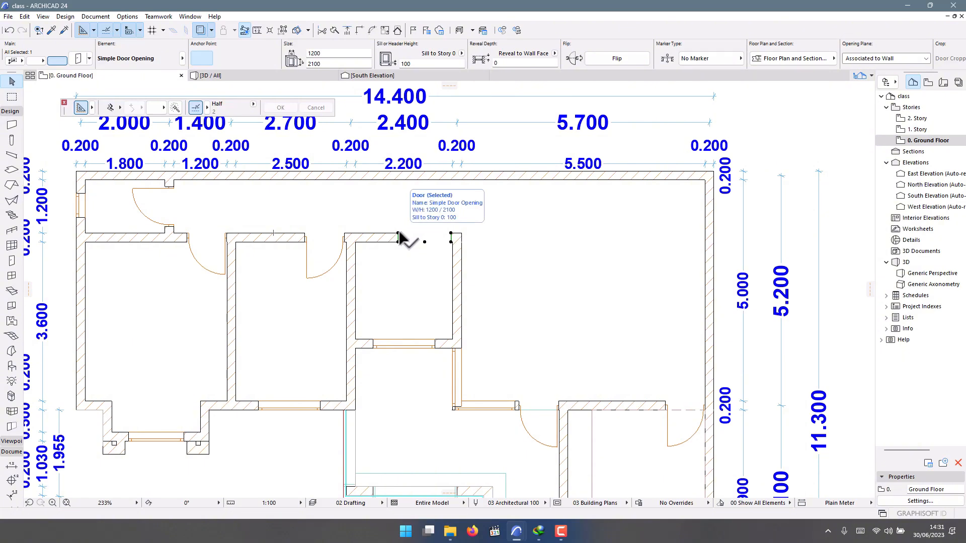
{"action": "double_click", "coordinate": [401, 240]}
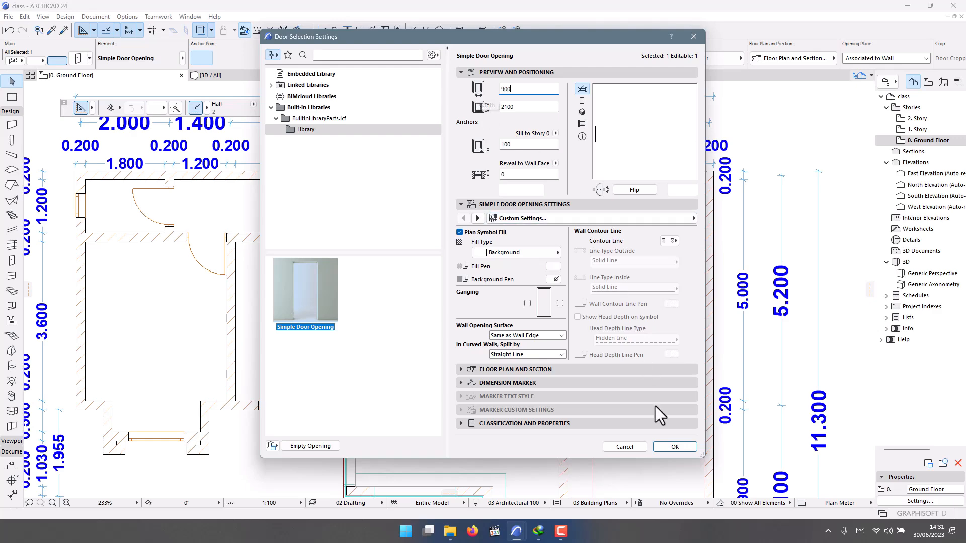
{"action": "left_click", "coordinate": [672, 447]}
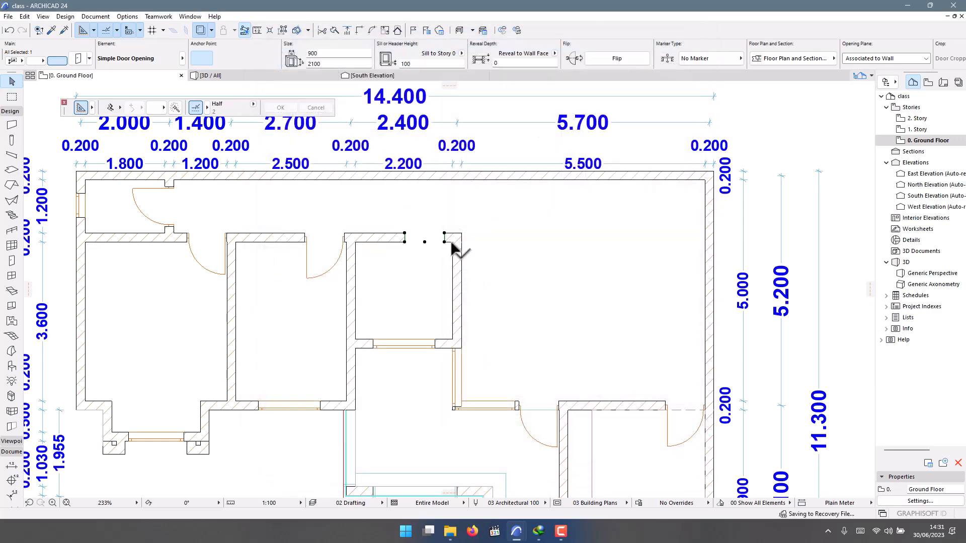
Move the door opening east so its edge meets the inner face of the small central room's east wall.
{"action": "scroll", "coordinate": [452, 248], "scroll_direction": "up", "scroll_amount": 3}
{"action": "key", "text": "ctrl+d"}
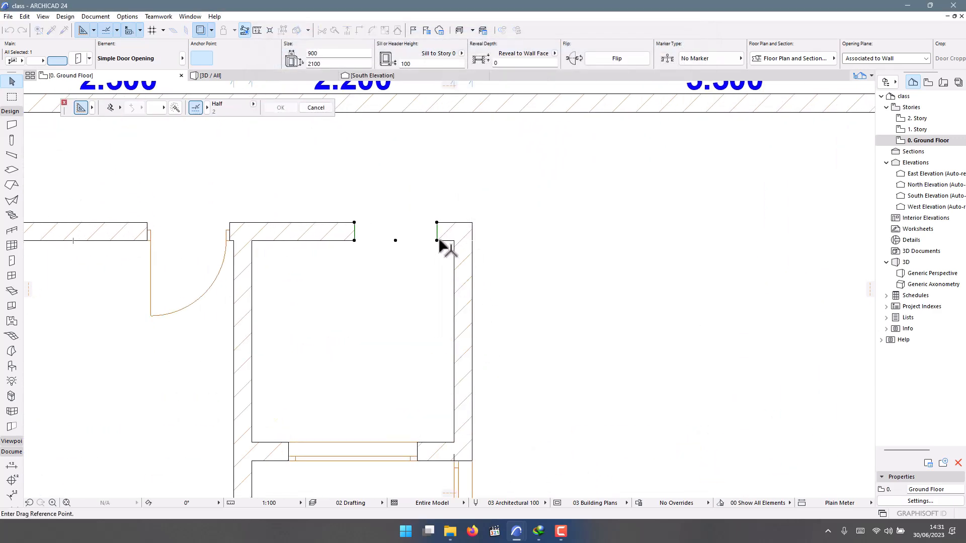
{"action": "left_click", "coordinate": [436, 240]}
{"action": "left_click", "coordinate": [454, 241]}
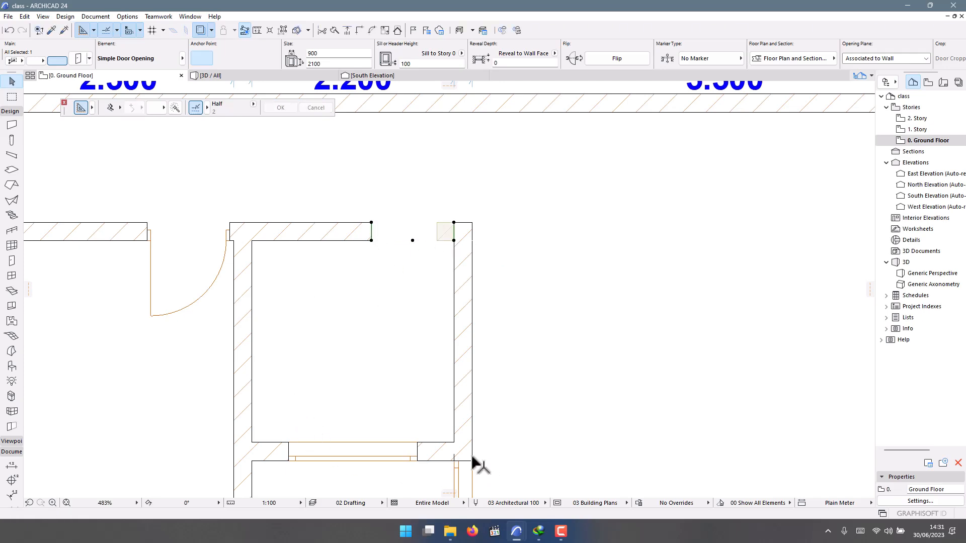
{"action": "scroll", "coordinate": [329, 288], "scroll_direction": "down", "scroll_amount": 2}
{"action": "left_click", "coordinate": [484, 260]}
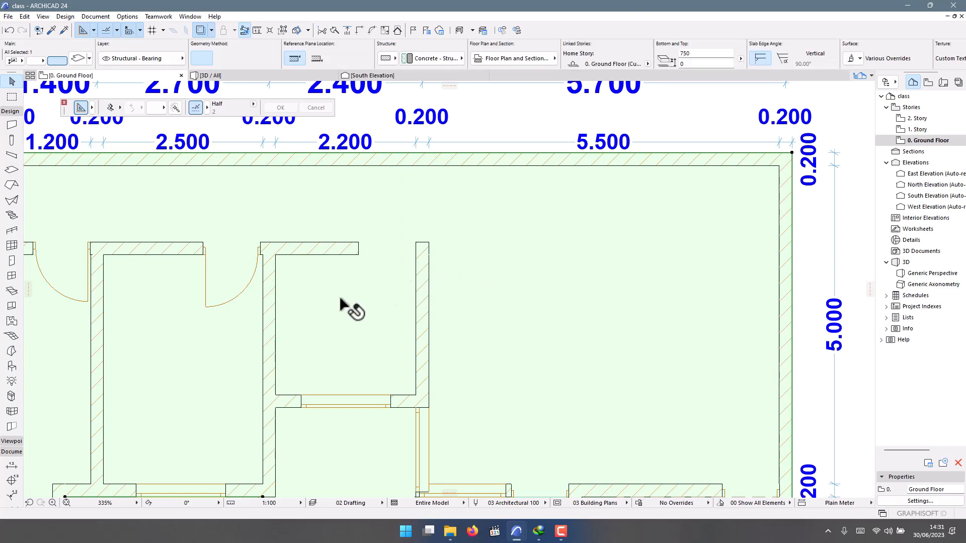
Place a 1200 by 2100 Simple Door Opening in the east wall of the small central room.
{"action": "scroll", "coordinate": [341, 301], "scroll_direction": "down", "scroll_amount": 3}
{"action": "left_click", "coordinate": [647, 190]}
{"action": "scroll", "coordinate": [373, 330], "scroll_direction": "up", "scroll_amount": 1}
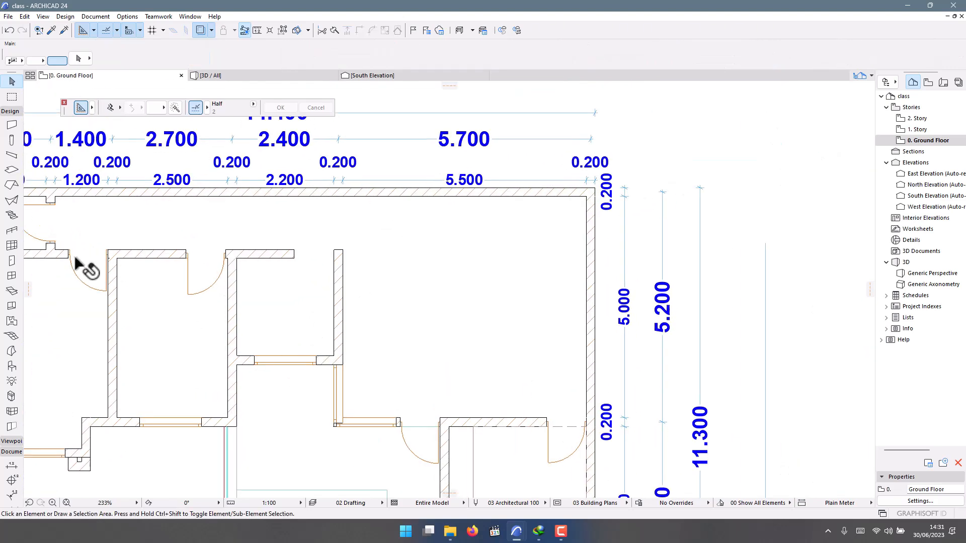
{"action": "left_click", "coordinate": [10, 171]}
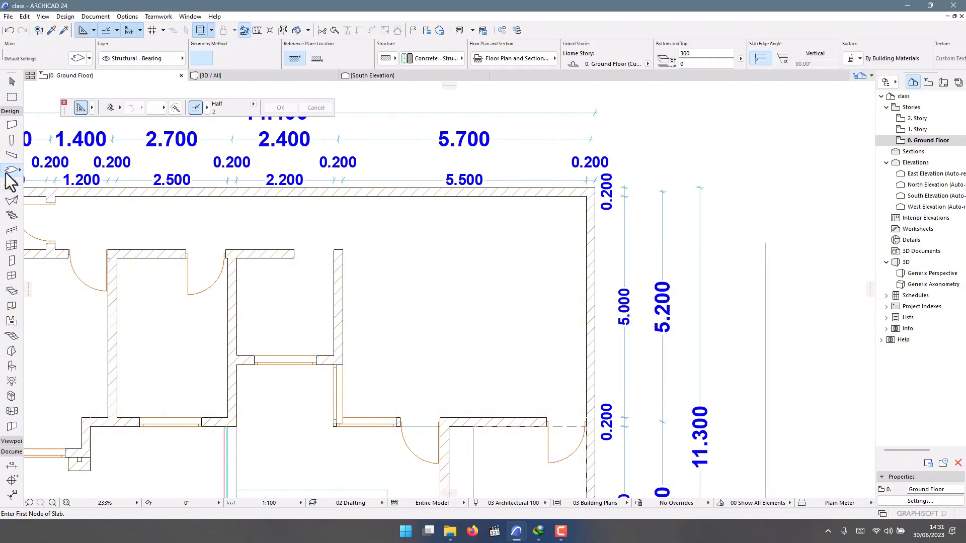
{"action": "left_click", "coordinate": [12, 260]}
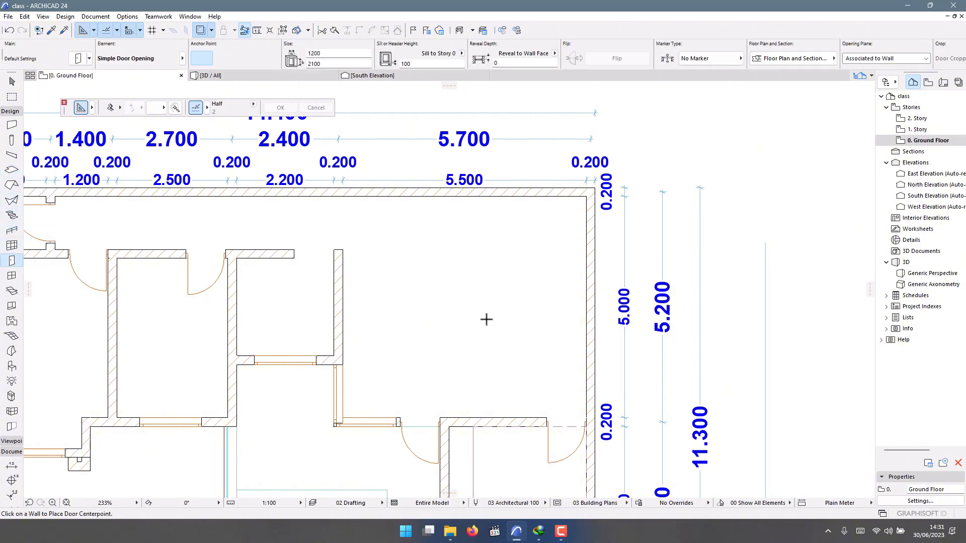
{"action": "left_click", "coordinate": [344, 307]}
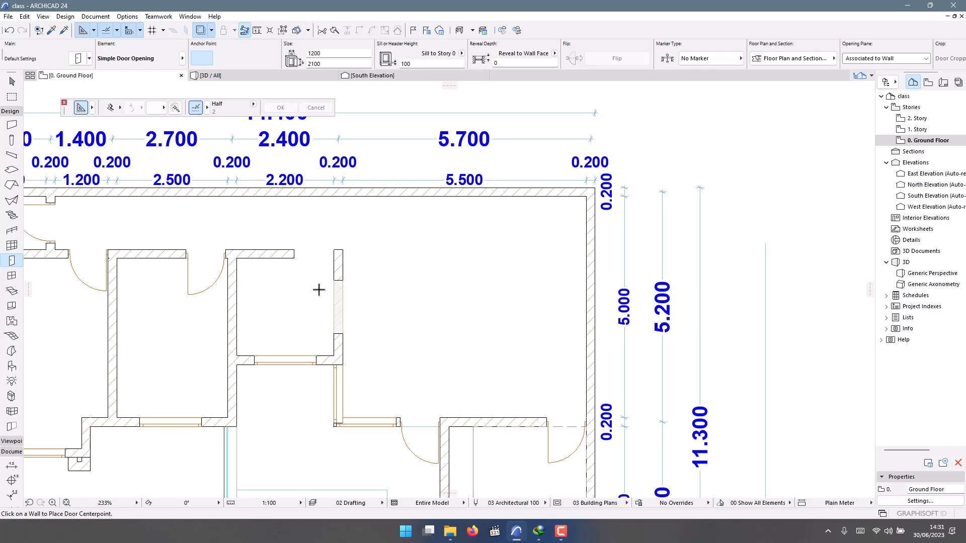
{"action": "left_click", "coordinate": [12, 81]}
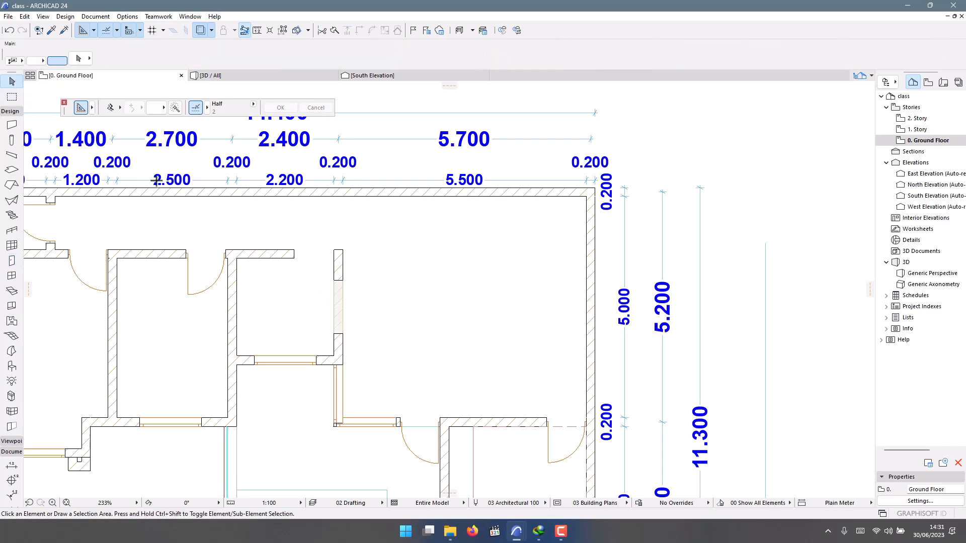
Set the width of the opening in the small central room's east wall to 1500.
{"action": "left_click", "coordinate": [342, 332]}
{"action": "scroll", "coordinate": [344, 327], "scroll_direction": "up", "scroll_amount": 4}
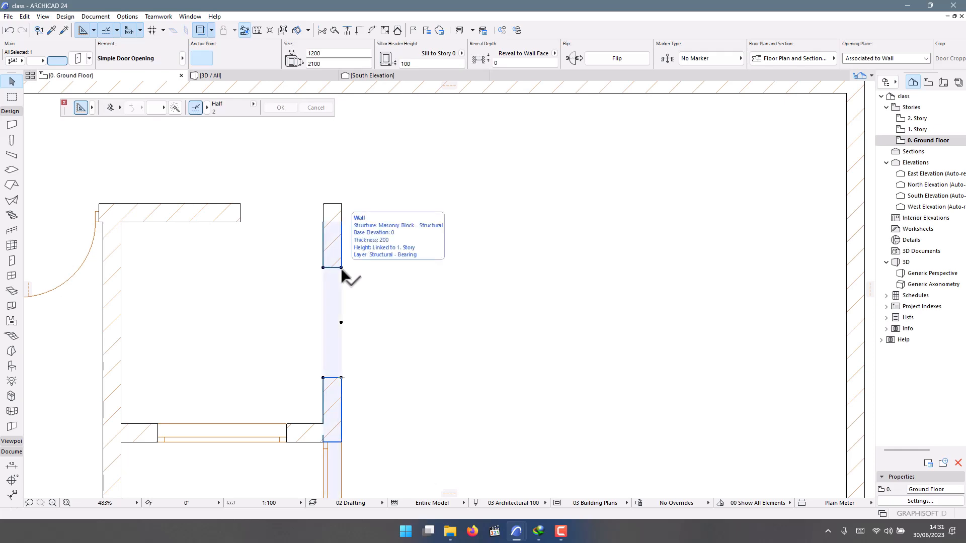
{"action": "key", "text": "ctrl+t"}
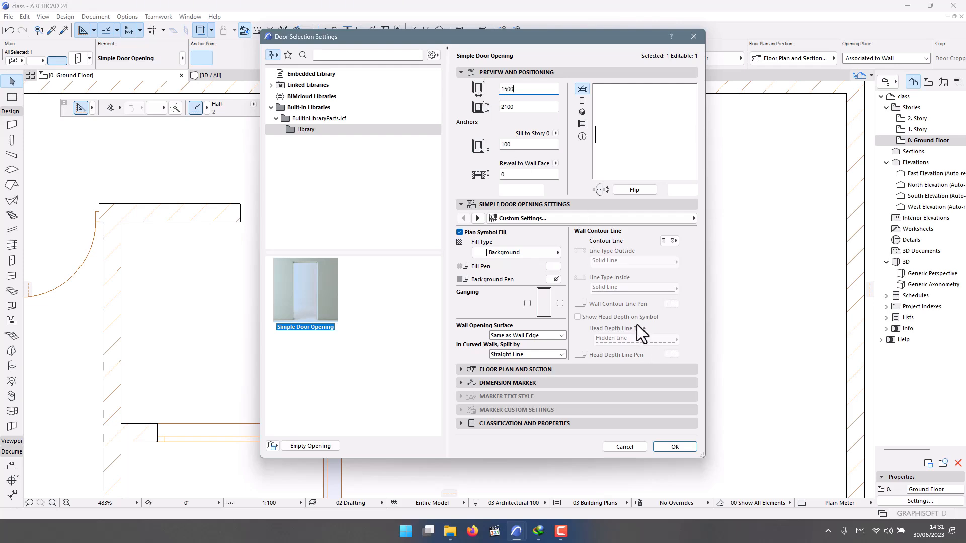
{"action": "left_click", "coordinate": [675, 447]}
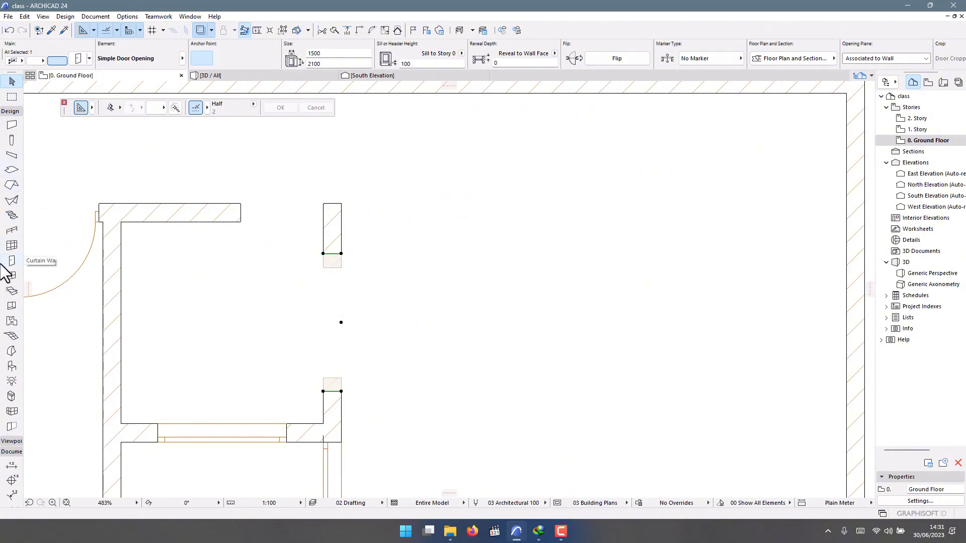
{"action": "left_click", "coordinate": [7, 115]}
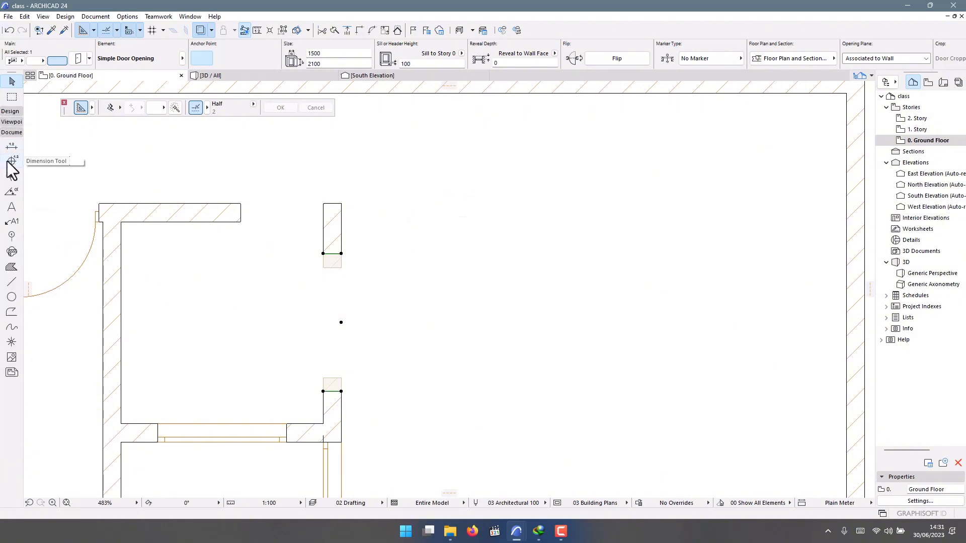
{"action": "left_click", "coordinate": [11, 282]}
{"action": "left_click", "coordinate": [301, 424]}
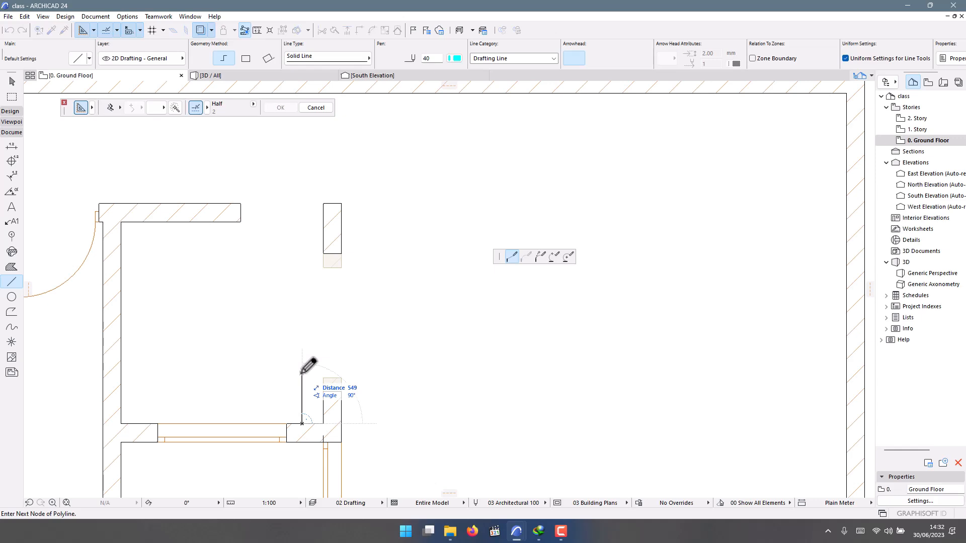
{"action": "key", "text": "Escape"}
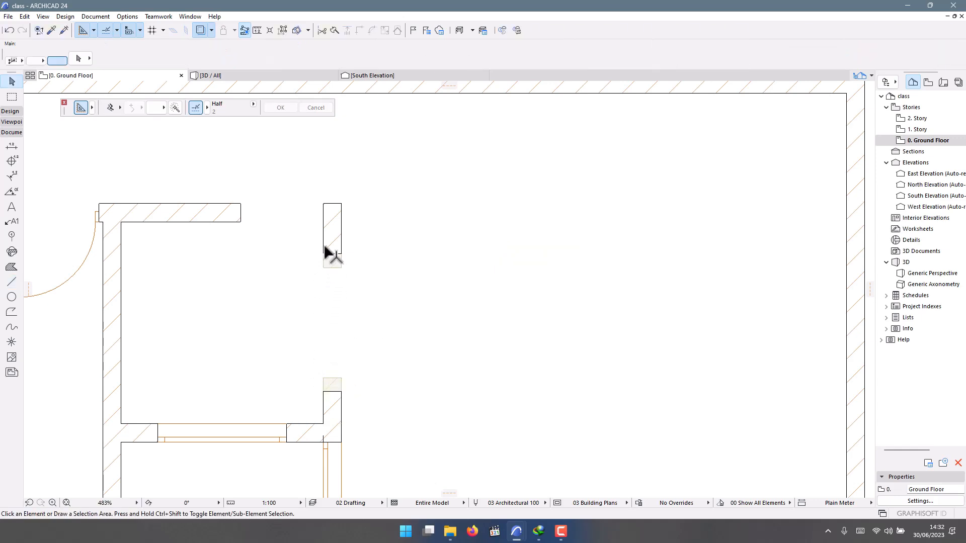
Examine the small central room's two openings and the room layout across the whole ground floor plan.
{"action": "scroll", "coordinate": [323, 255], "scroll_direction": "down", "scroll_amount": 2}
{"action": "scroll", "coordinate": [330, 313], "scroll_direction": "up", "scroll_amount": 1}
{"action": "scroll", "coordinate": [305, 214], "scroll_direction": "up", "scroll_amount": 1}
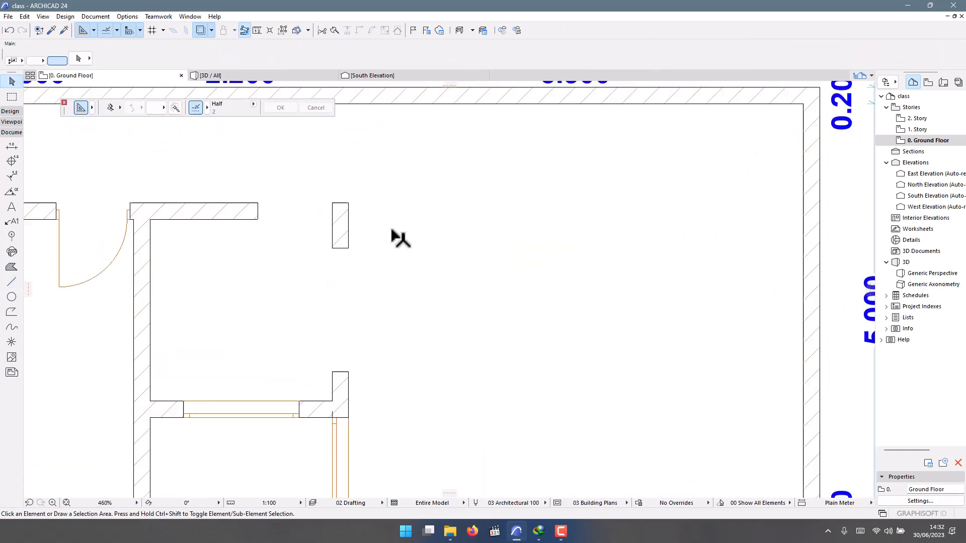
{"action": "scroll", "coordinate": [352, 242], "scroll_direction": "down", "scroll_amount": 2}
{"action": "scroll", "coordinate": [362, 213], "scroll_direction": "up", "scroll_amount": 1}
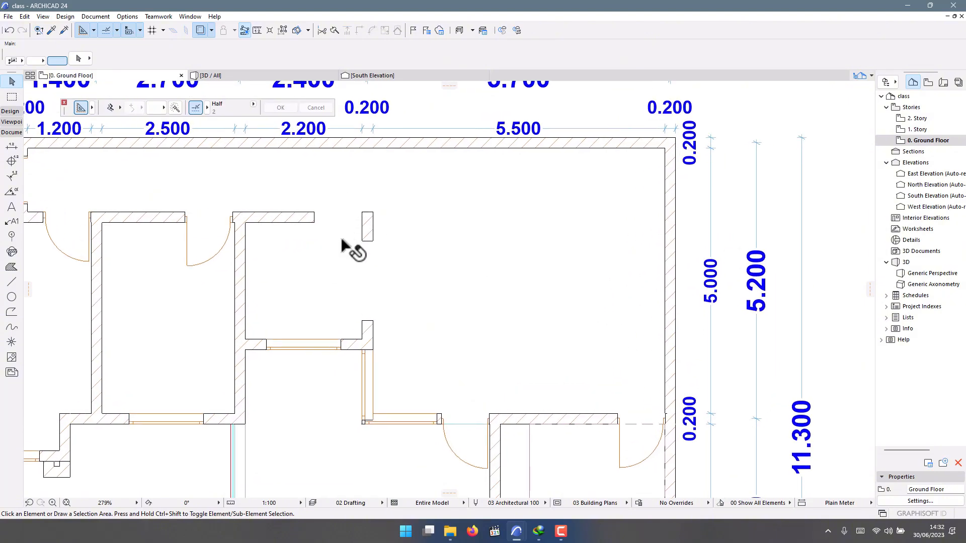
{"action": "scroll", "coordinate": [292, 245], "scroll_direction": "up", "scroll_amount": 1}
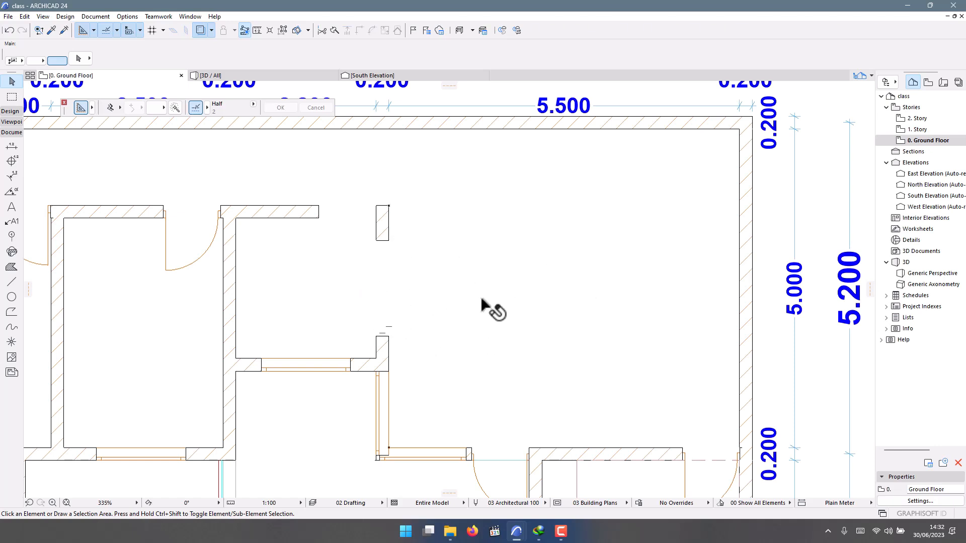
{"action": "scroll", "coordinate": [382, 234], "scroll_direction": "up", "scroll_amount": 2}
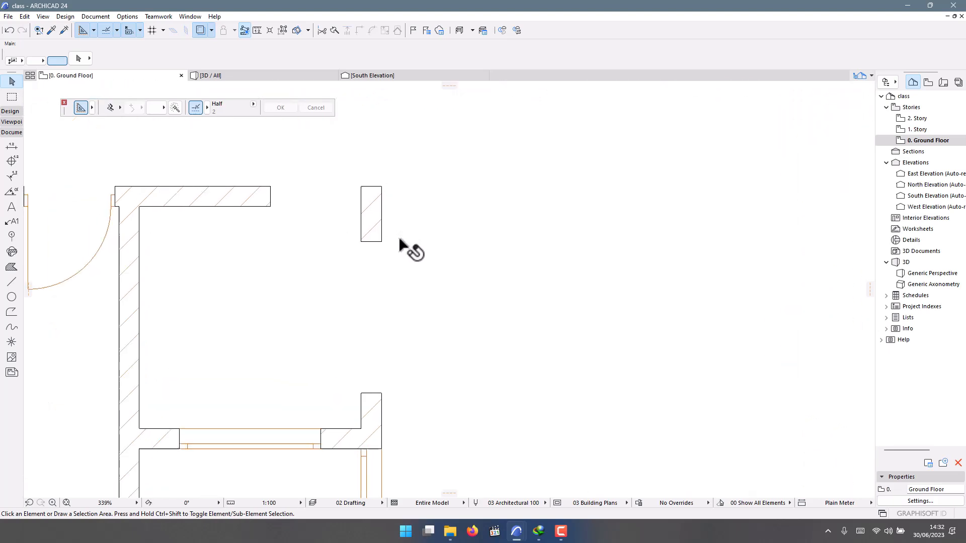
{"action": "scroll", "coordinate": [317, 250], "scroll_direction": "down", "scroll_amount": 5}
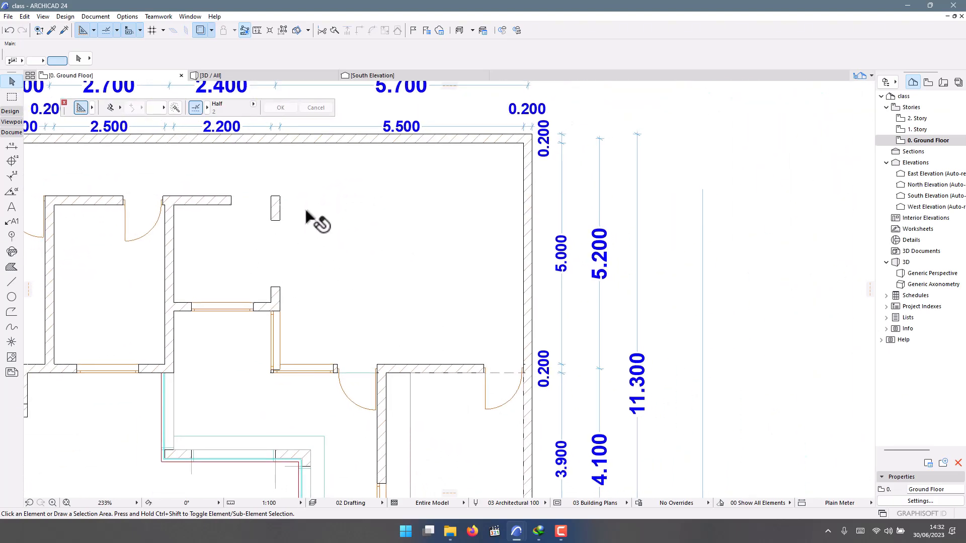
{"action": "scroll", "coordinate": [308, 216], "scroll_direction": "up", "scroll_amount": 4}
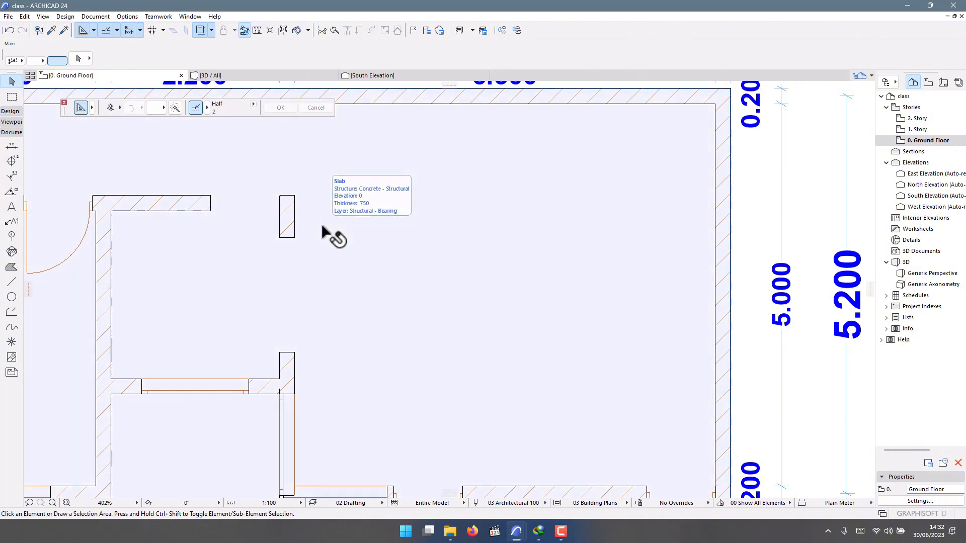
{"action": "scroll", "coordinate": [323, 227], "scroll_direction": "down", "scroll_amount": 4}
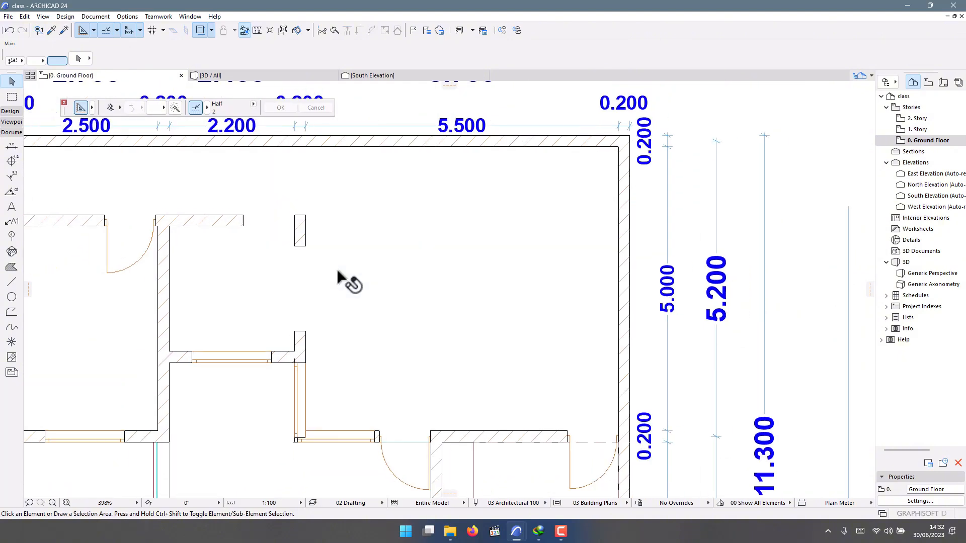
{"action": "scroll", "coordinate": [337, 272], "scroll_direction": "up", "scroll_amount": 5}
{"action": "scroll", "coordinate": [496, 252], "scroll_direction": "down", "scroll_amount": 4}
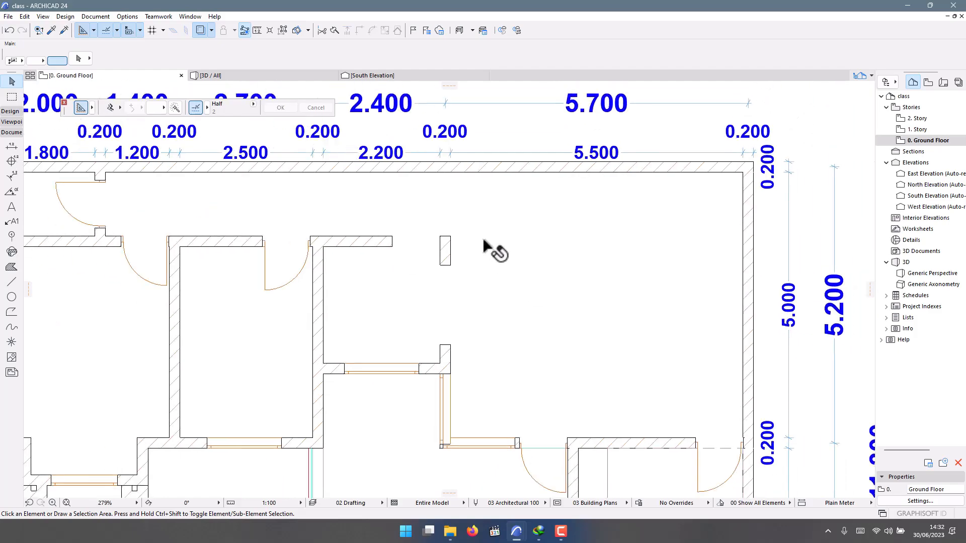
{"action": "scroll", "coordinate": [451, 259], "scroll_direction": "up", "scroll_amount": 1}
{"action": "scroll", "coordinate": [759, 319], "scroll_direction": "down", "scroll_amount": 3}
{"action": "scroll", "coordinate": [659, 373], "scroll_direction": "up", "scroll_amount": 1}
{"action": "scroll", "coordinate": [244, 274], "scroll_direction": "up", "scroll_amount": 6}
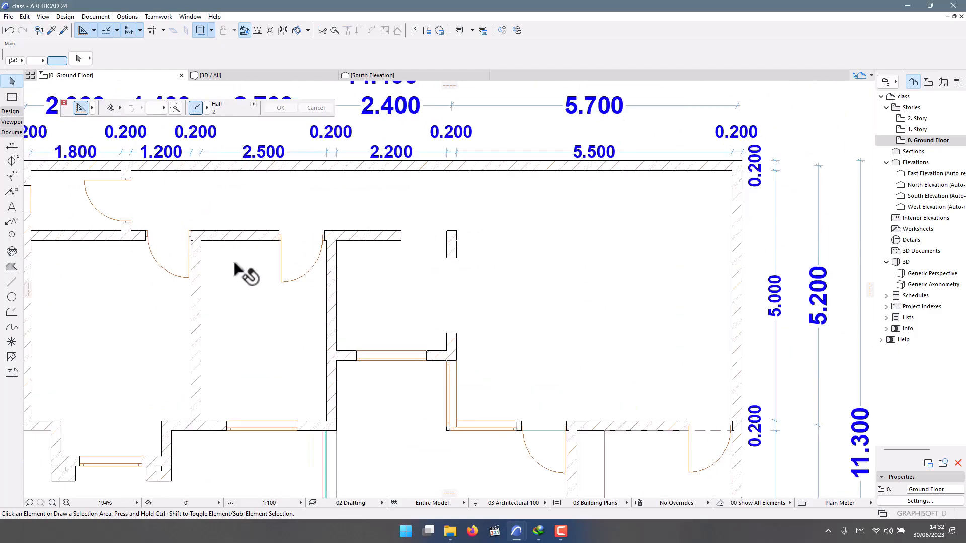
{"action": "scroll", "coordinate": [601, 276], "scroll_direction": "down", "scroll_amount": 5}
{"action": "scroll", "coordinate": [526, 256], "scroll_direction": "up", "scroll_amount": 3}
{"action": "scroll", "coordinate": [373, 213], "scroll_direction": "down", "scroll_amount": 2}
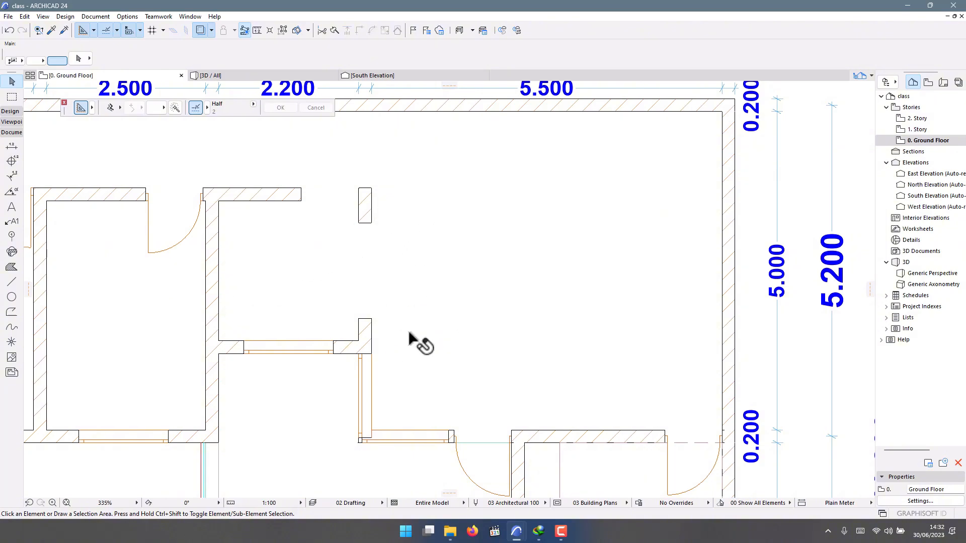
{"action": "scroll", "coordinate": [409, 334], "scroll_direction": "down", "scroll_amount": 5}
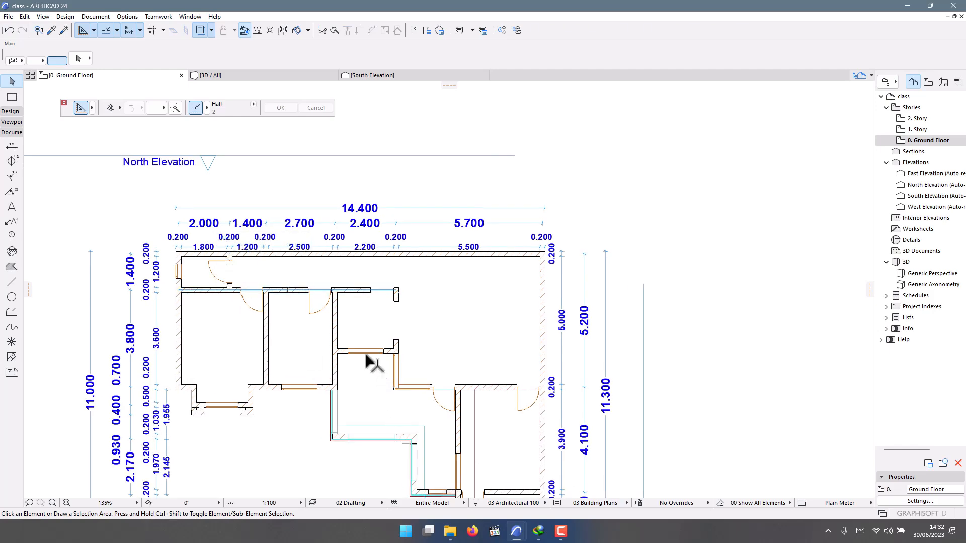
{"action": "scroll", "coordinate": [370, 360], "scroll_direction": "up", "scroll_amount": 2}
{"action": "scroll", "coordinate": [335, 302], "scroll_direction": "down", "scroll_amount": 4}
{"action": "scroll", "coordinate": [403, 324], "scroll_direction": "up", "scroll_amount": 1}
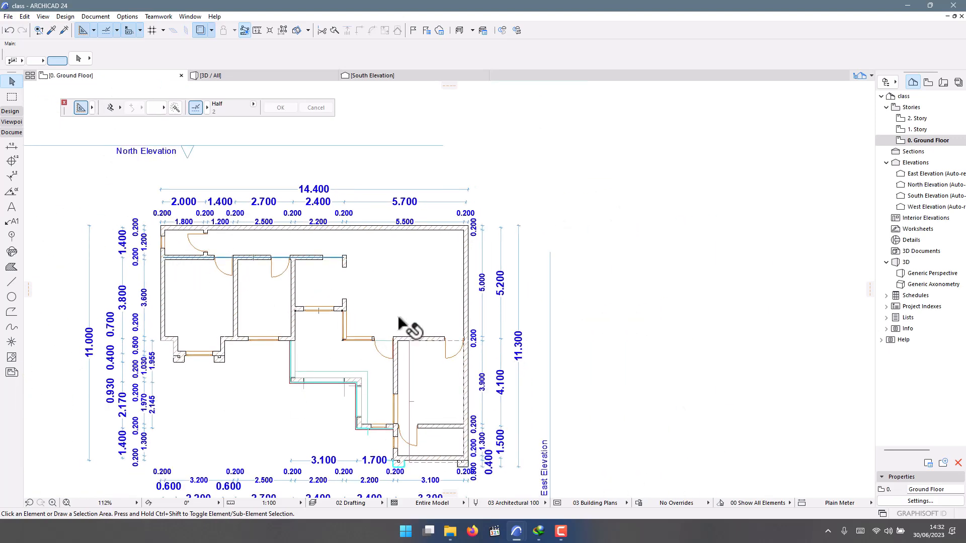
{"action": "scroll", "coordinate": [221, 302], "scroll_direction": "up", "scroll_amount": 2}
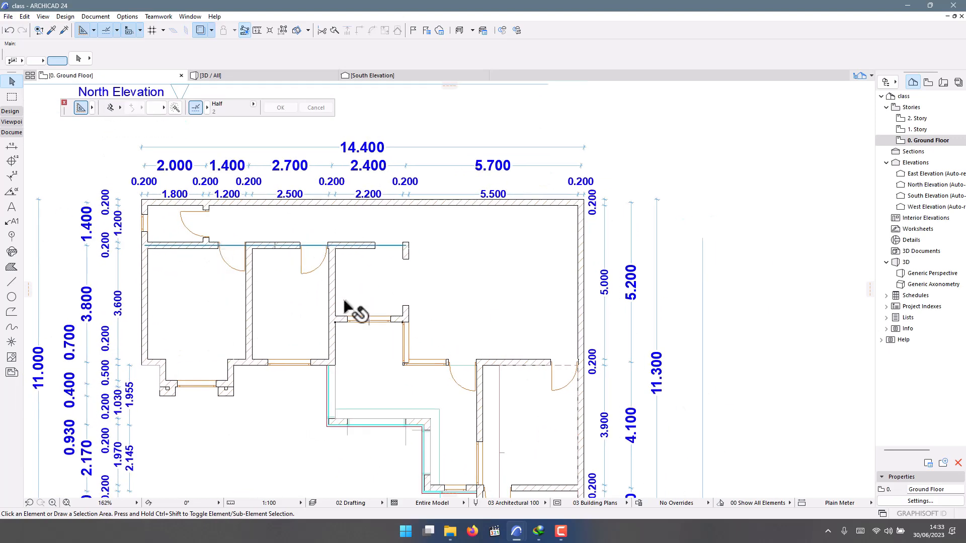
{"action": "left_click", "coordinate": [214, 259]}
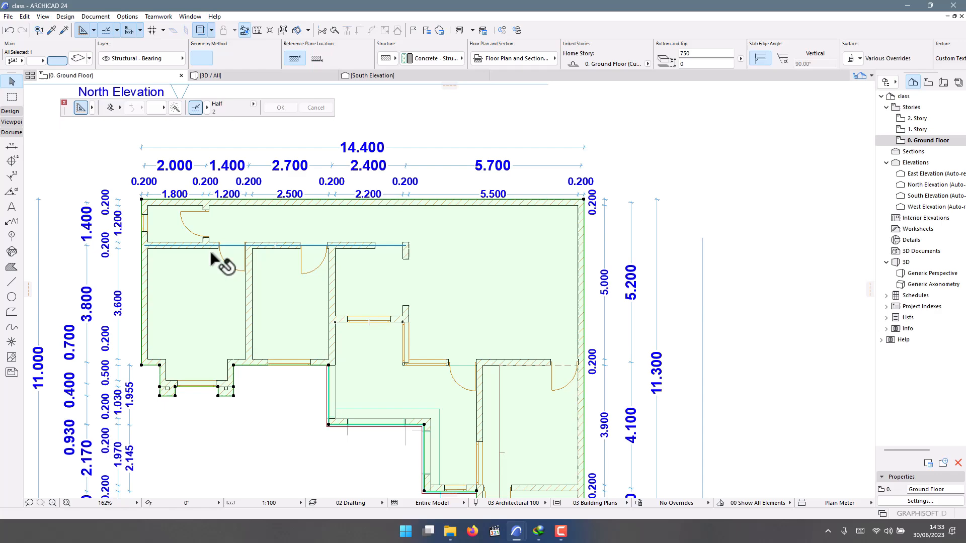
{"action": "left_click", "coordinate": [703, 154]}
{"action": "scroll", "coordinate": [241, 131], "scroll_direction": "down", "scroll_amount": 1}
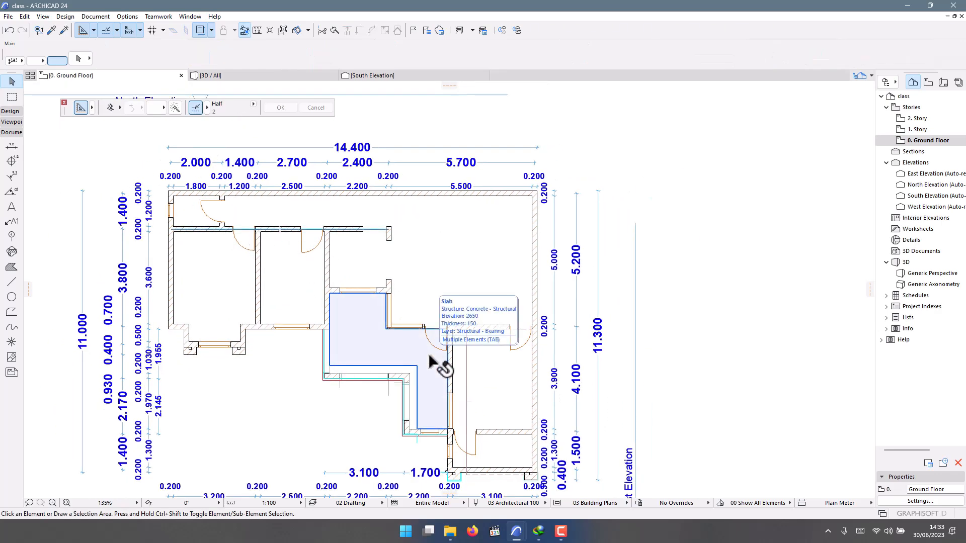
{"action": "scroll", "coordinate": [241, 302], "scroll_direction": "up", "scroll_amount": 2}
{"action": "scroll", "coordinate": [299, 271], "scroll_direction": "down", "scroll_amount": 4}
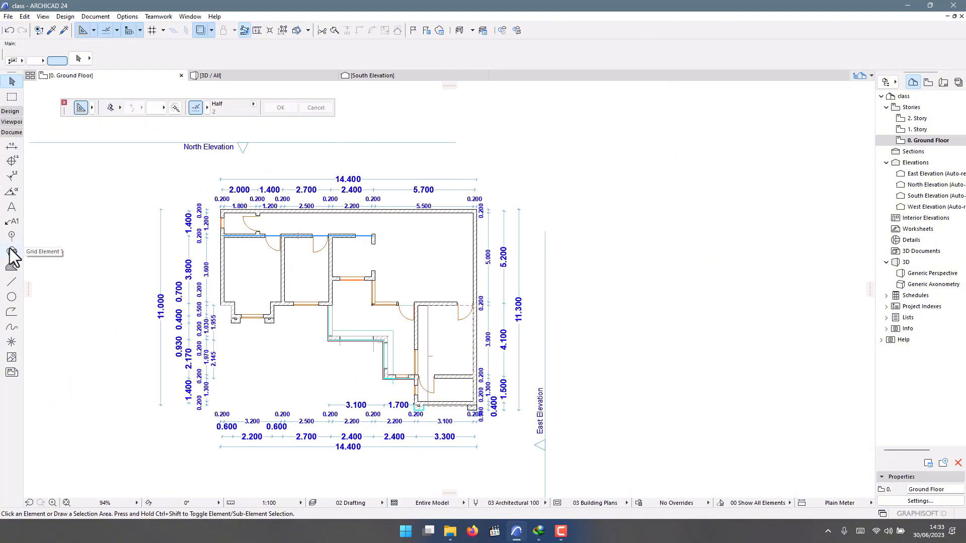
Search the object library for "bed" and choose Bed Layout 24 as the object for placement.
{"action": "left_click", "coordinate": [10, 112]}
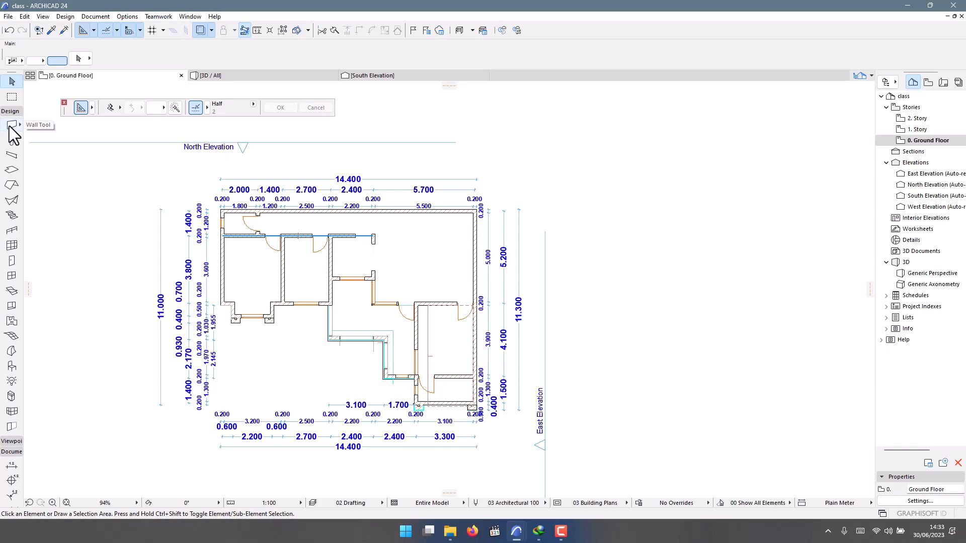
{"action": "double_click", "coordinate": [12, 366]}
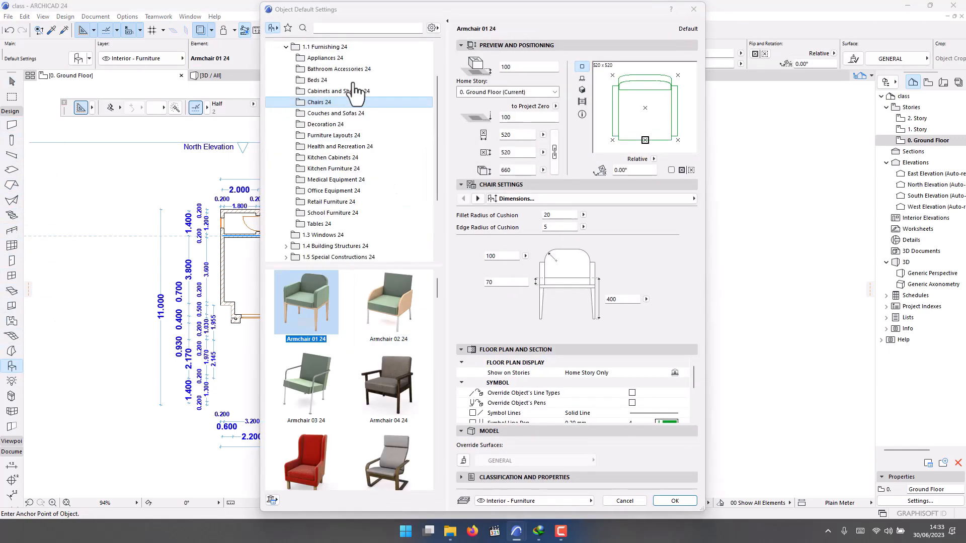
{"action": "type", "text": "bed"}
{"action": "key", "text": "super+a"}
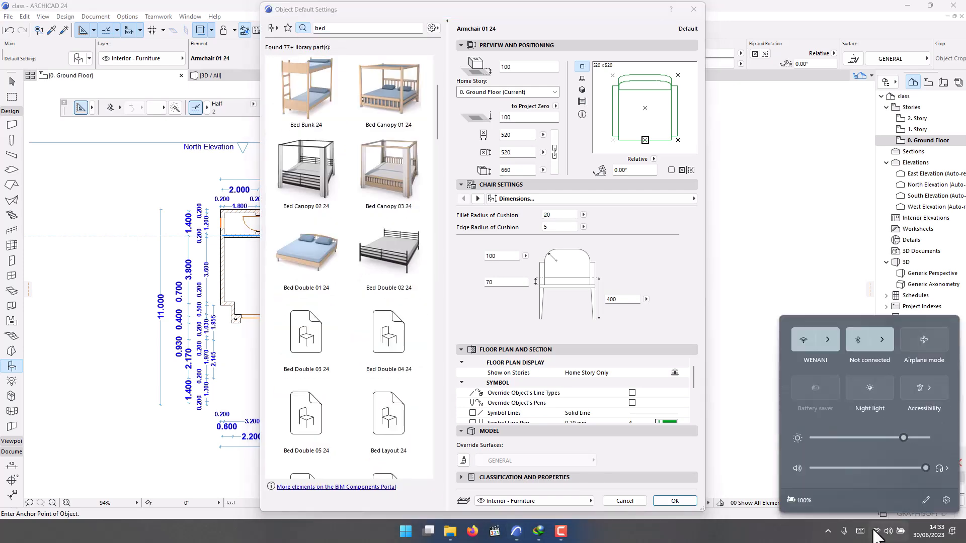
{"action": "left_click", "coordinate": [370, 263]}
{"action": "scroll", "coordinate": [370, 257], "scroll_direction": "down", "scroll_amount": 3}
{"action": "left_click", "coordinate": [370, 257]}
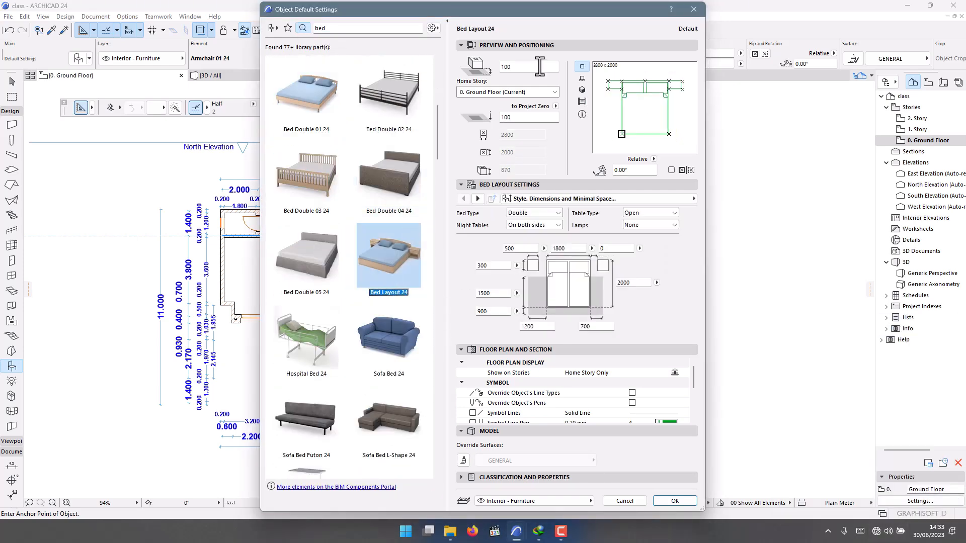
Rotate the bed layout 90° with its anchor at the middle of the head side and place it against the west bedroom's west wall.
{"action": "left_click", "coordinate": [674, 100]}
{"action": "left_click", "coordinate": [627, 108]}
{"action": "key", "text": "Return"}
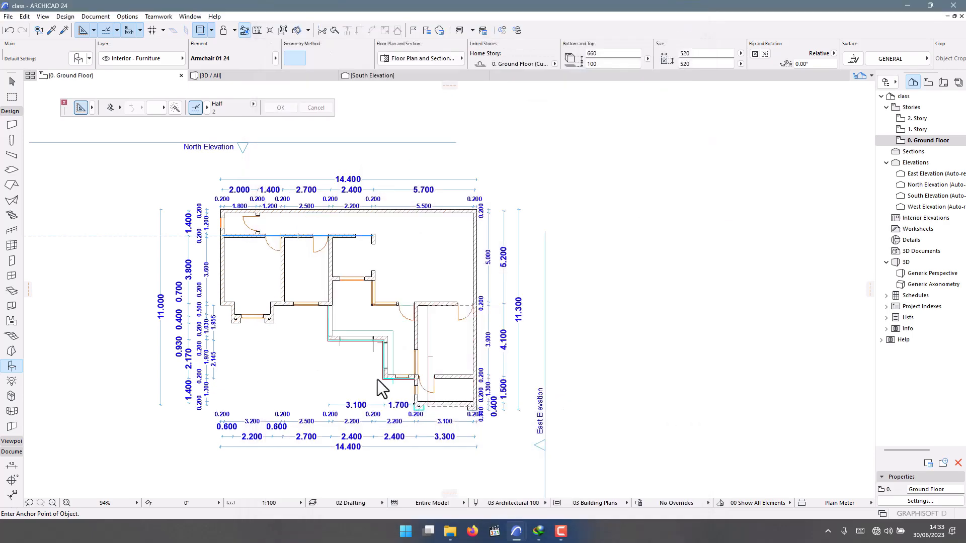
{"action": "scroll", "coordinate": [234, 261], "scroll_direction": "up", "scroll_amount": 3}
{"action": "left_click", "coordinate": [215, 272]}
{"action": "scroll", "coordinate": [216, 270], "scroll_direction": "down", "scroll_amount": 3}
{"action": "scroll", "coordinate": [293, 293], "scroll_direction": "up", "scroll_amount": 3}
Place a second Bed Layout 24, rotated 180°, with its head against the middle bedroom's south wall at the window.
{"action": "double_click", "coordinate": [13, 367]}
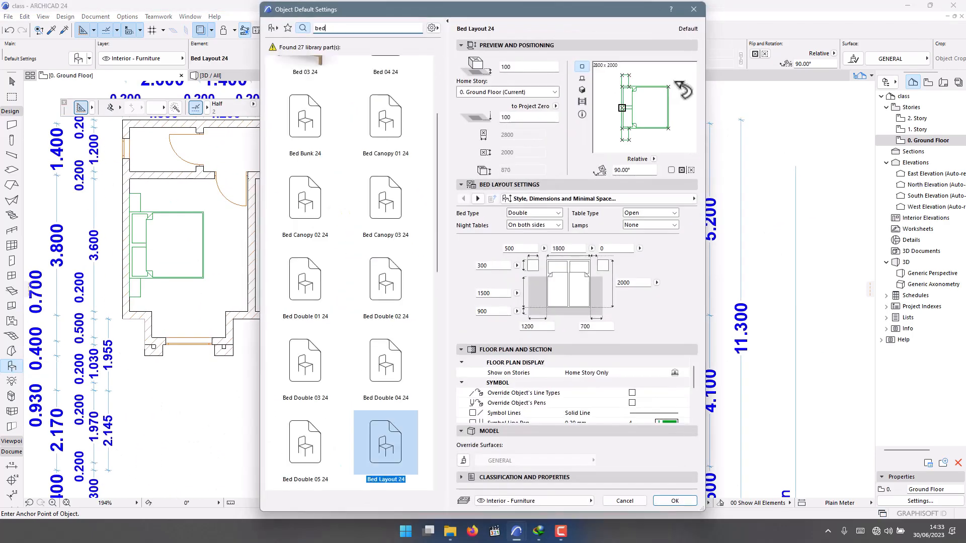
{"action": "left_click", "coordinate": [680, 88]}
{"action": "left_click", "coordinate": [675, 499]}
{"action": "scroll", "coordinate": [310, 293], "scroll_direction": "up", "scroll_amount": 2}
{"action": "left_click", "coordinate": [285, 331]}
{"action": "key", "text": "Escape"}
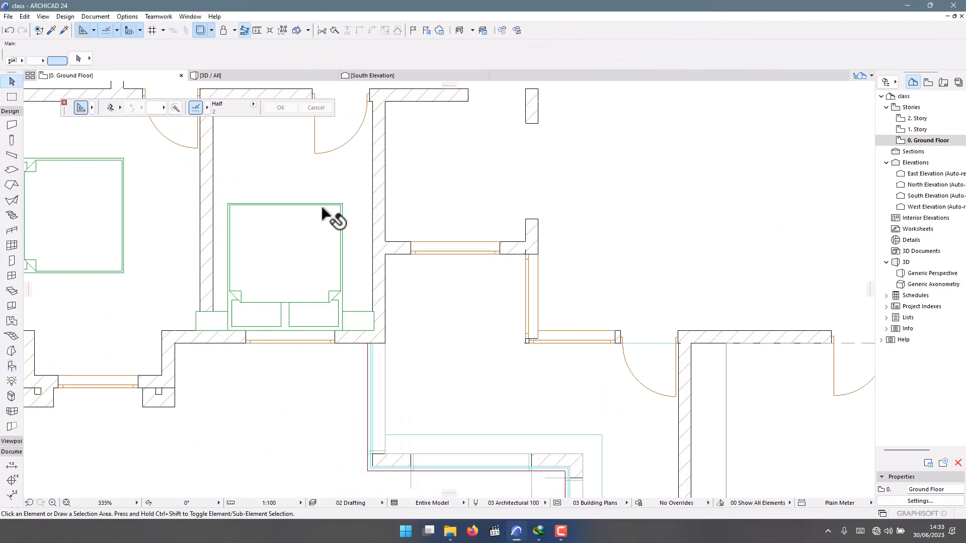
Replace the middle bedroom's bed layout with the Bed Double 01 24 object.
{"action": "left_click", "coordinate": [323, 210]}
{"action": "key", "text": "ctrl+t"}
{"action": "left_click", "coordinate": [305, 284]}
{"action": "left_click", "coordinate": [675, 501]}
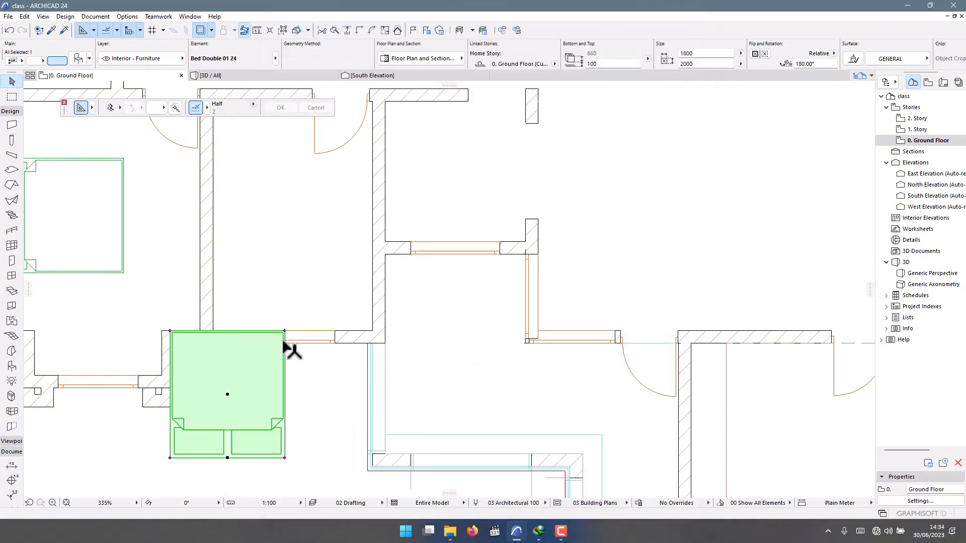
Move the Bed Double 01 24 into the middle bedroom with its head against the south wall at the window.
{"action": "left_click", "coordinate": [285, 458]}
{"action": "left_click", "coordinate": [345, 330]}
{"action": "scroll", "coordinate": [352, 332], "scroll_direction": "down", "scroll_amount": 5}
{"action": "key", "text": "Escape"}
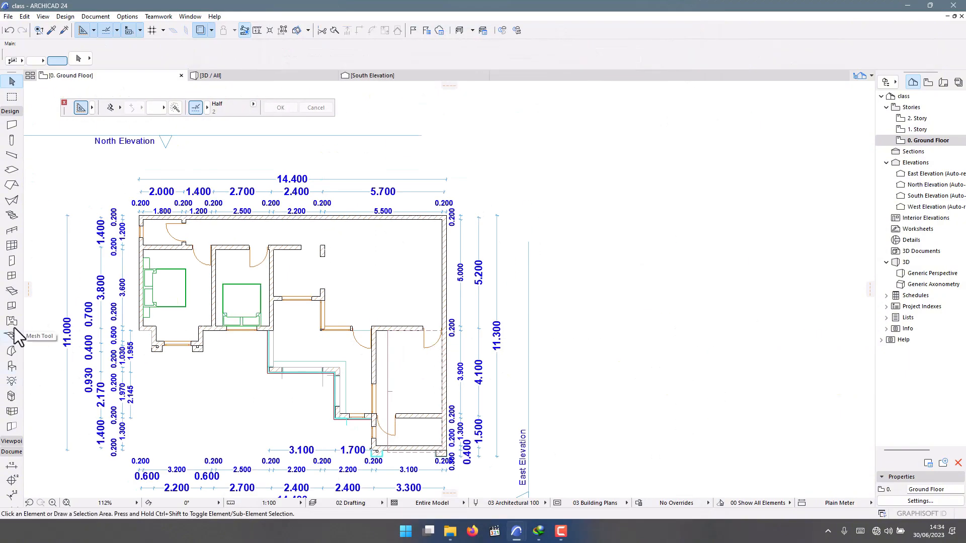
Place a Bed Layout 24, rotated 270°, with its head against the east wall of the southeast bedroom.
{"action": "left_click", "coordinate": [11, 366]}
{"action": "double_click", "coordinate": [17, 366]}
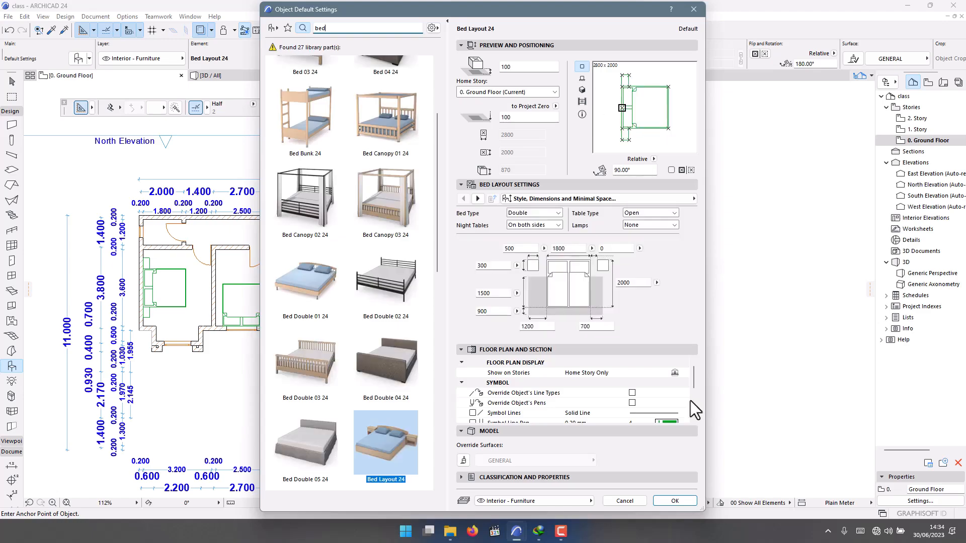
{"action": "left_click", "coordinate": [675, 501]}
{"action": "scroll", "coordinate": [392, 357], "scroll_direction": "up", "scroll_amount": 5}
{"action": "scroll", "coordinate": [382, 335], "scroll_direction": "down", "scroll_amount": 2}
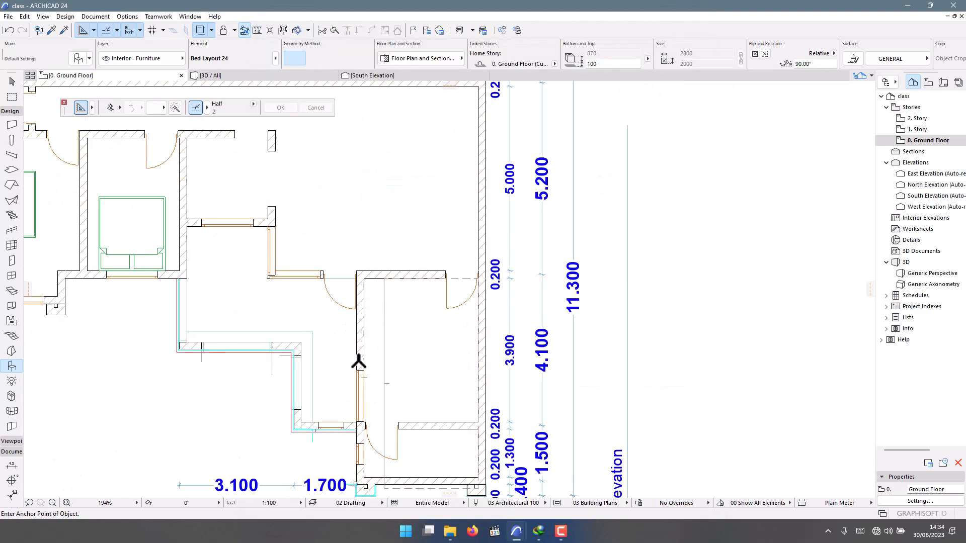
{"action": "double_click", "coordinate": [11, 366]}
{"action": "left_click", "coordinate": [675, 501]}
{"action": "scroll", "coordinate": [478, 322], "scroll_direction": "down", "scroll_amount": 3}
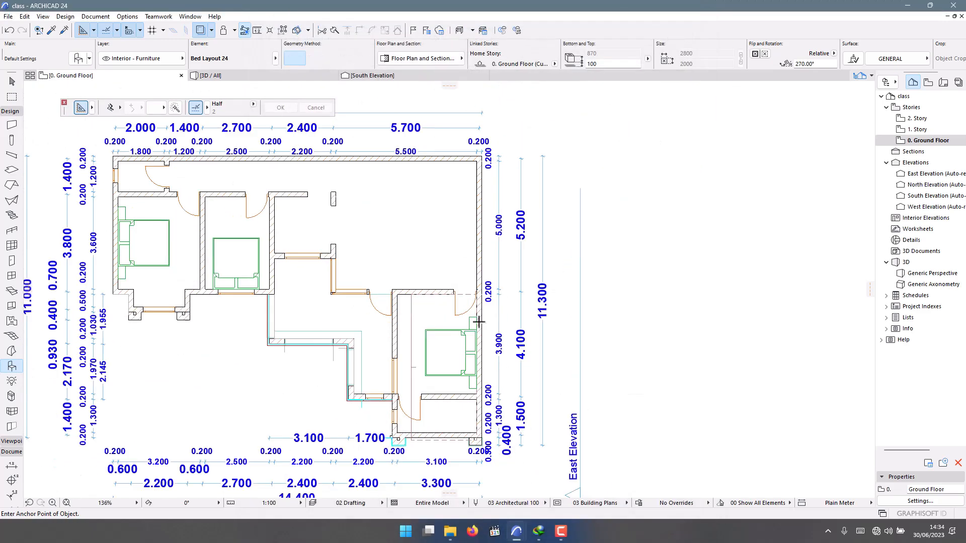
{"action": "scroll", "coordinate": [479, 322], "scroll_direction": "up", "scroll_amount": 3}
{"action": "scroll", "coordinate": [446, 352], "scroll_direction": "down", "scroll_amount": 5}
Search the object library for "sofa" and choose Sofa Layout 24 with its left seating switched off.
{"action": "double_click", "coordinate": [11, 366]}
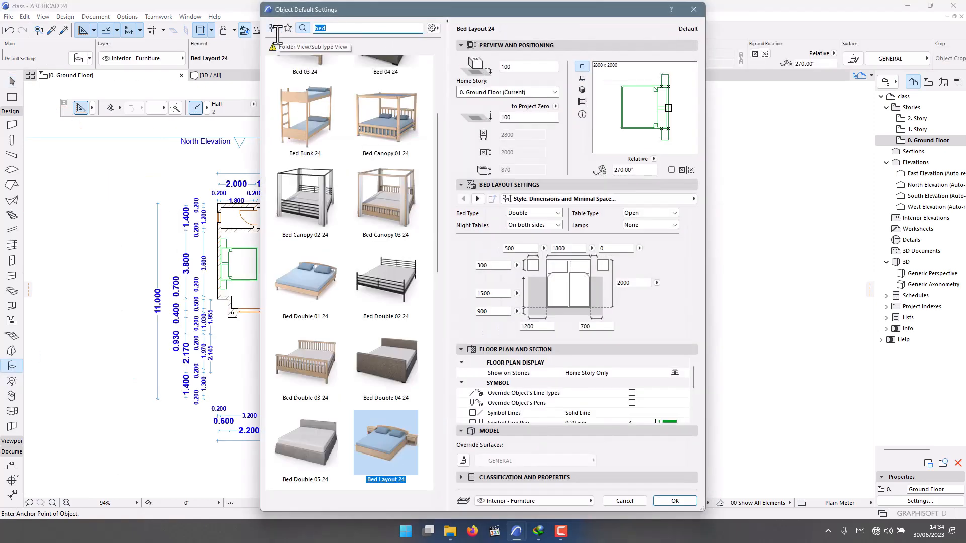
{"action": "left_click_drag", "start_coordinate": [392, 8], "coordinate": [201, 31]}
{"action": "type", "text": "sofa"}
{"action": "scroll", "coordinate": [181, 301], "scroll_direction": "down", "scroll_amount": 5}
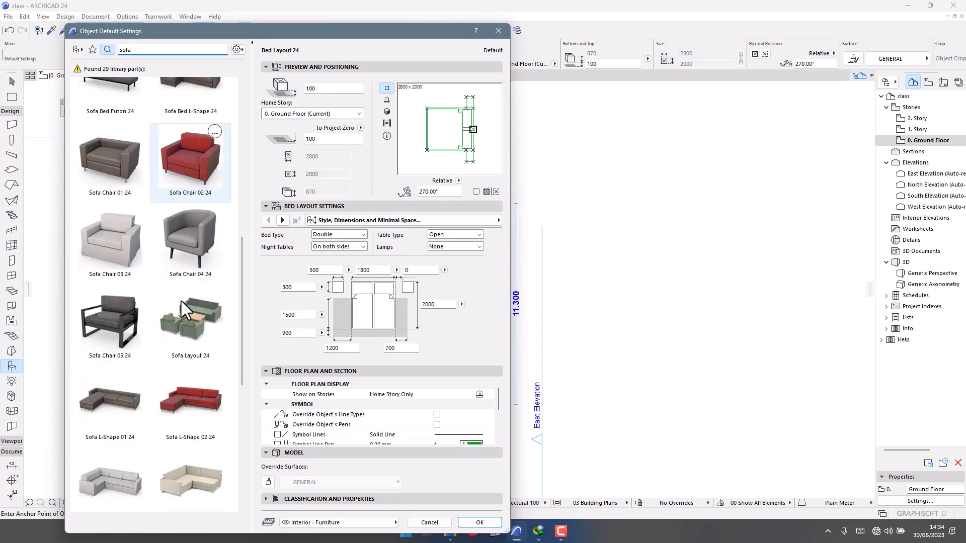
{"action": "left_click", "coordinate": [181, 301]}
{"action": "left_click", "coordinate": [264, 296]}
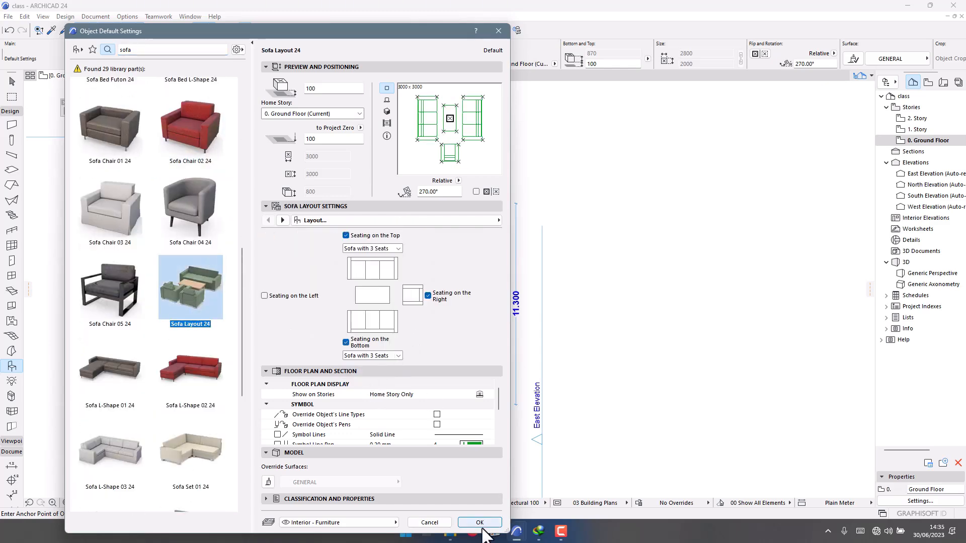
{"action": "left_click", "coordinate": [481, 523]}
Place the Sofa Layout 24 in the middle of the living room and shift it slightly east.
{"action": "scroll", "coordinate": [423, 251], "scroll_direction": "up", "scroll_amount": 4}
{"action": "left_click", "coordinate": [421, 249]}
{"action": "scroll", "coordinate": [421, 237], "scroll_direction": "down", "scroll_amount": 3}
{"action": "key", "text": "Escape"}
{"action": "left_click", "coordinate": [423, 243]}
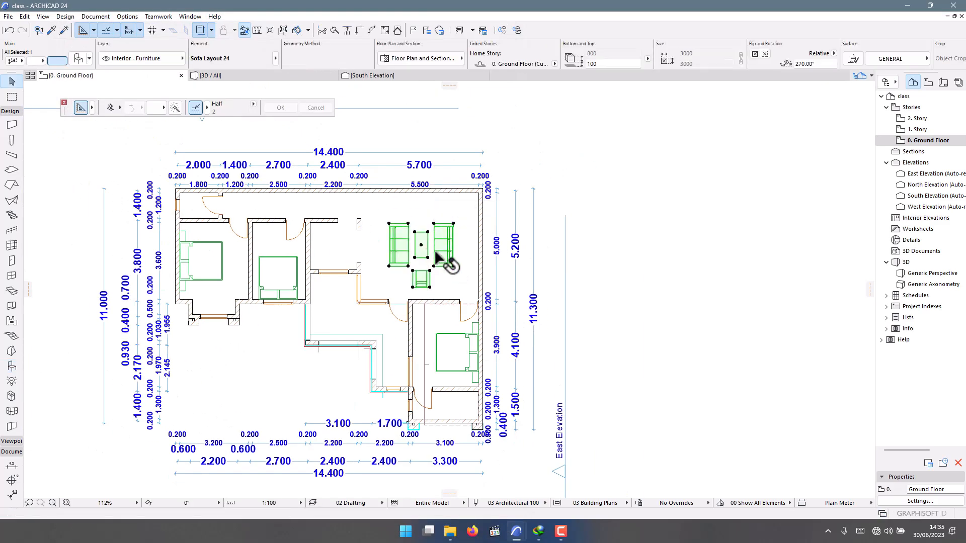
{"action": "scroll", "coordinate": [442, 254], "scroll_direction": "up", "scroll_amount": 2}
{"action": "key", "text": "ctrl+d"}
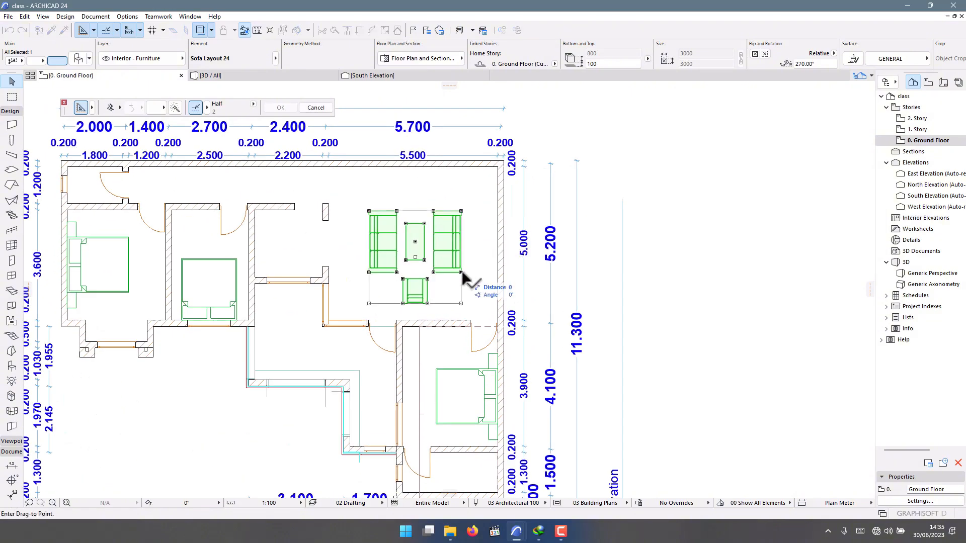
{"action": "left_click", "coordinate": [460, 273]}
{"action": "left_click", "coordinate": [475, 273]}
{"action": "key", "text": "Escape"}
{"action": "scroll", "coordinate": [452, 231], "scroll_direction": "down", "scroll_amount": 3}
{"action": "left_click", "coordinate": [611, 193]}
Switch off the right seating of the placed sofa layout, leaving only the two facing 3-seat sofas and table.
{"action": "scroll", "coordinate": [502, 249], "scroll_direction": "up", "scroll_amount": 3}
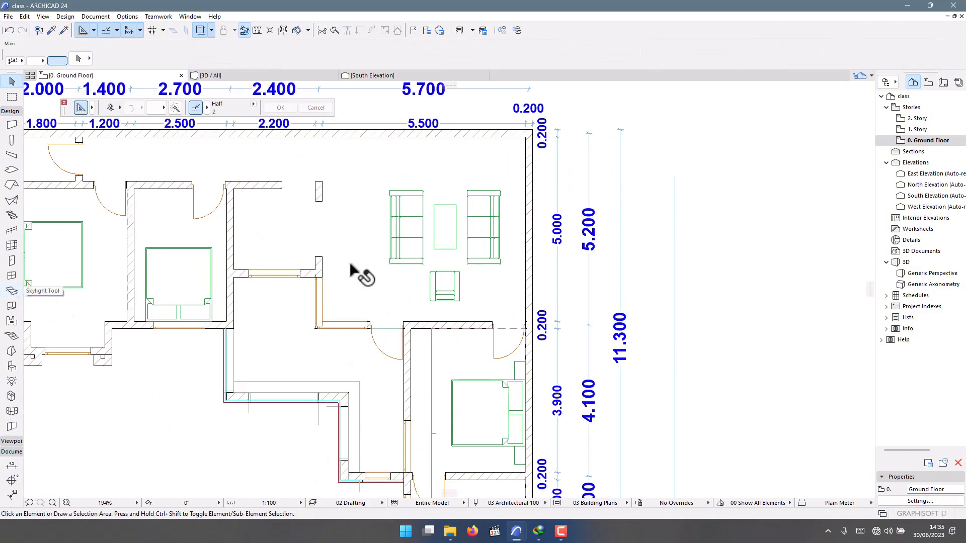
{"action": "left_click", "coordinate": [432, 292]}
{"action": "key", "text": "ctrl+t"}
{"action": "left_click", "coordinate": [480, 504]}
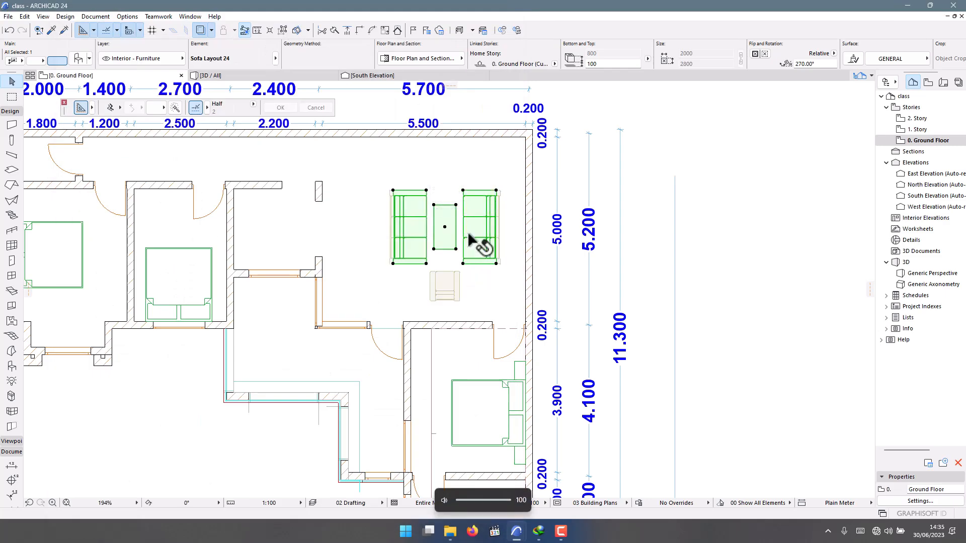
Try to swap the selected sofa layout for a Piano Stool 24 found by searching for "stoo", and undo the replacement.
{"action": "scroll", "coordinate": [462, 232], "scroll_direction": "down", "scroll_amount": 3}
{"action": "double_click", "coordinate": [11, 368]}
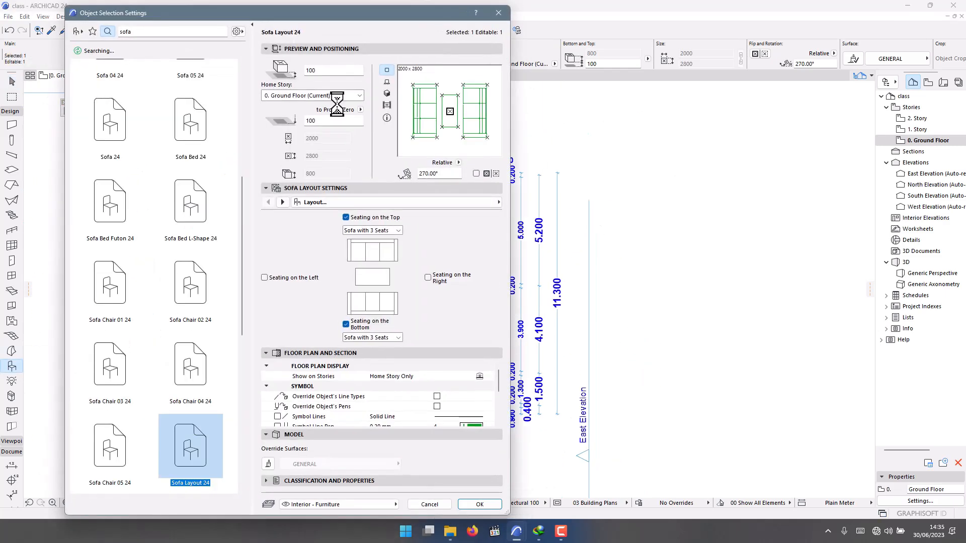
{"action": "left_click", "coordinate": [107, 32]}
{"action": "type", "text": "stoo"}
{"action": "left_click", "coordinate": [108, 96]}
{"action": "left_click", "coordinate": [116, 174]}
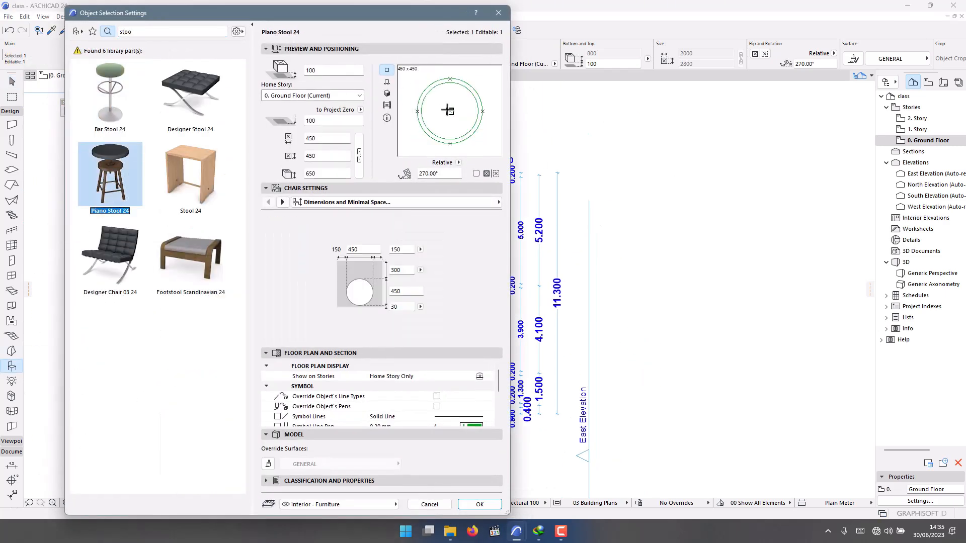
{"action": "left_click", "coordinate": [476, 502]}
{"action": "scroll", "coordinate": [391, 227], "scroll_direction": "up", "scroll_amount": 3}
{"action": "key", "text": "Escape"}
{"action": "key", "text": "Escape"}
{"action": "key", "text": "ctrl+z"}
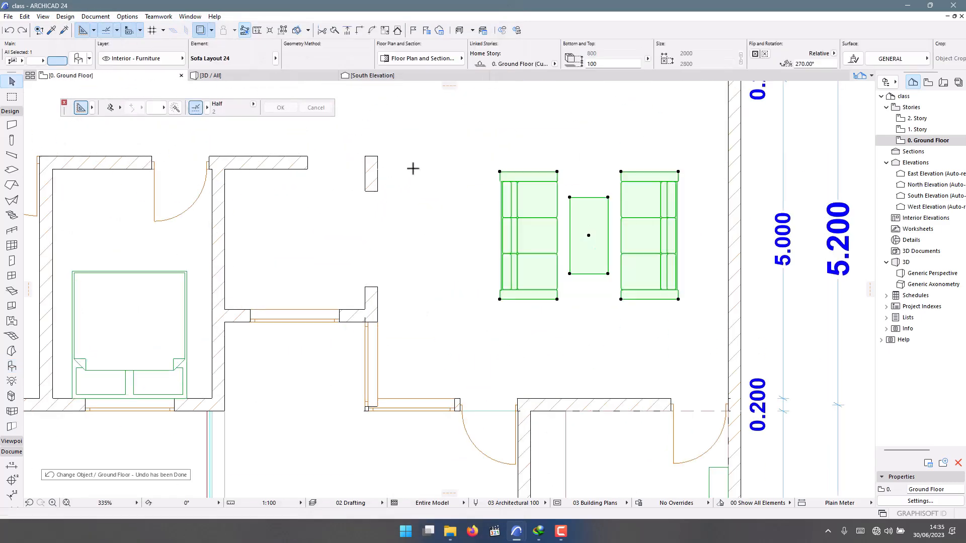
{"action": "key", "text": "Escape"}
Place three Bar Stool 24 objects in a row just east of the opening in the kitchen's east wall.
{"action": "left_click", "coordinate": [12, 370]}
{"action": "double_click", "coordinate": [12, 367]}
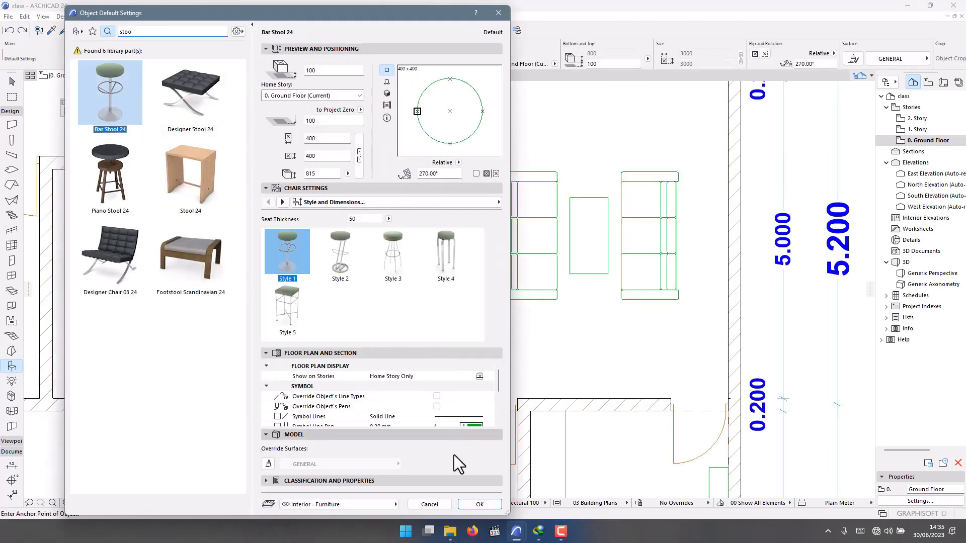
{"action": "left_click", "coordinate": [479, 504]}
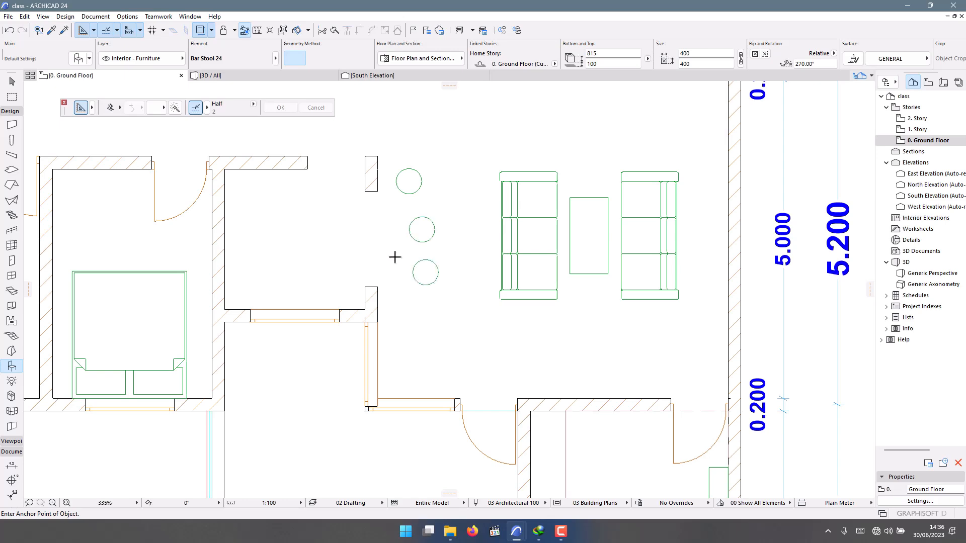
{"action": "middle_click_drag", "start_coordinate": [397, 213], "coordinate": [396, 223]}
{"action": "key", "text": "Escape"}
Search the object library for "kitch" and choose Cabinet Base Triple Door 24 as the object for placement.
{"action": "double_click", "coordinate": [12, 366]}
{"action": "left_click_drag", "start_coordinate": [139, 31], "coordinate": [95, 35]}
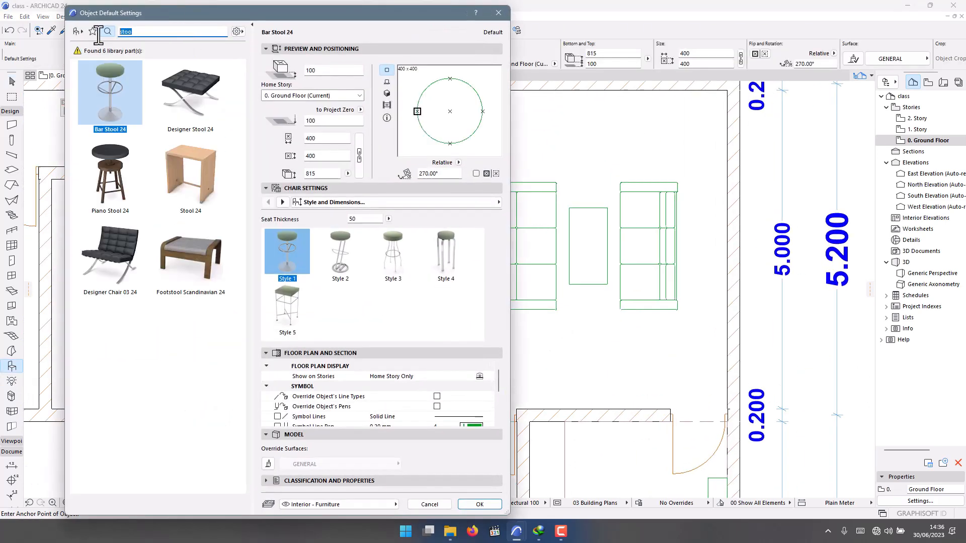
{"action": "type", "text": "kitch"}
{"action": "scroll", "coordinate": [110, 241], "scroll_direction": "down", "scroll_amount": 5}
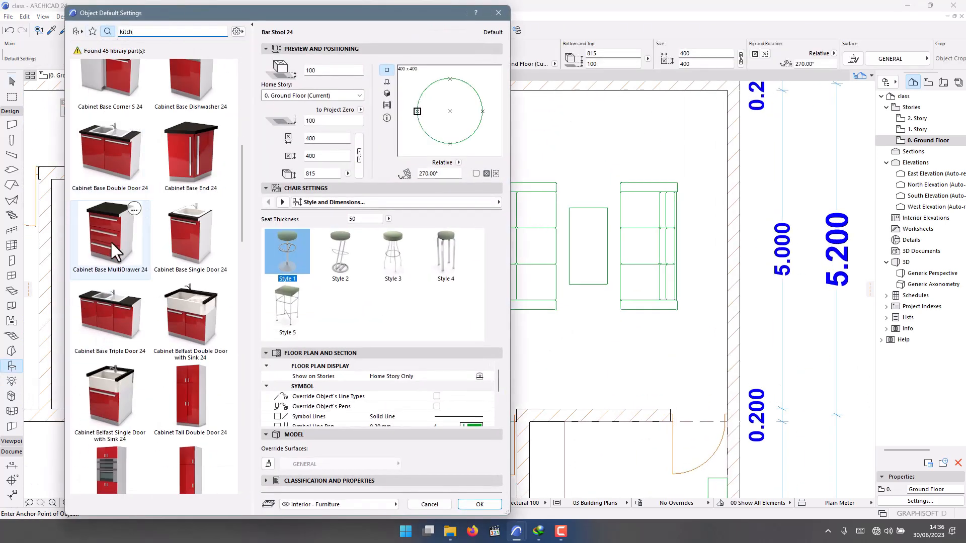
{"action": "left_click", "coordinate": [104, 180]}
{"action": "scroll", "coordinate": [192, 403], "scroll_direction": "down", "scroll_amount": 10}
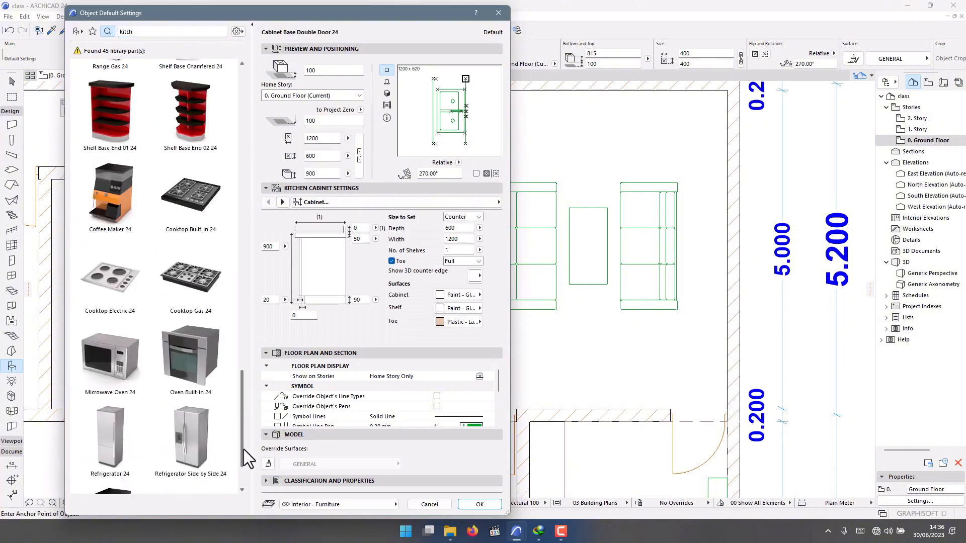
{"action": "left_click_drag", "start_coordinate": [244, 448], "coordinate": [228, 134]}
{"action": "scroll", "coordinate": [153, 393], "scroll_direction": "down", "scroll_amount": 4}
{"action": "left_click", "coordinate": [122, 340]}
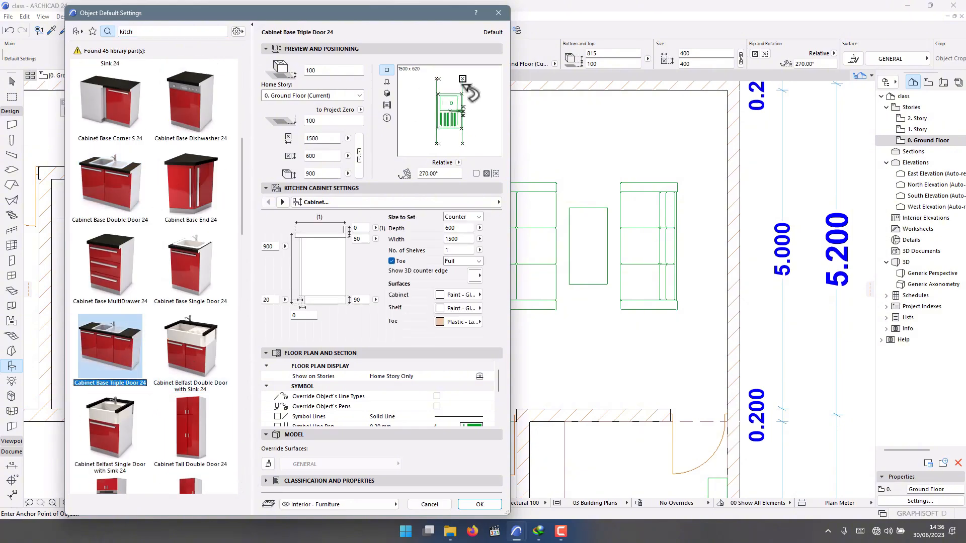
{"action": "left_click", "coordinate": [479, 504]}
Place the triple-door sink cabinet, rotated 180°, along the kitchen's south wall and slide it against the east wall.
{"action": "scroll", "coordinate": [283, 284], "scroll_direction": "up", "scroll_amount": 2}
{"action": "left_click", "coordinate": [367, 280]}
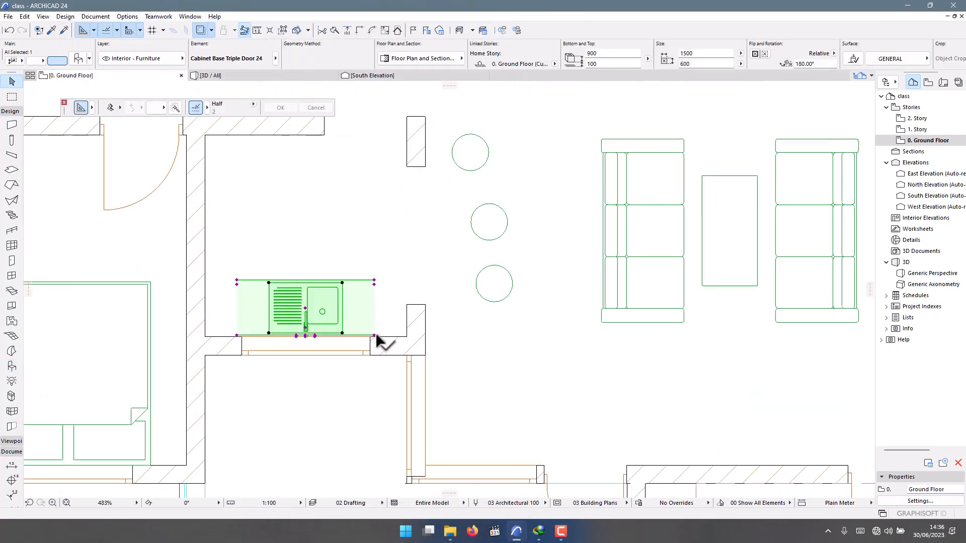
{"action": "left_click_drag", "start_coordinate": [239, 336], "coordinate": [268, 337]}
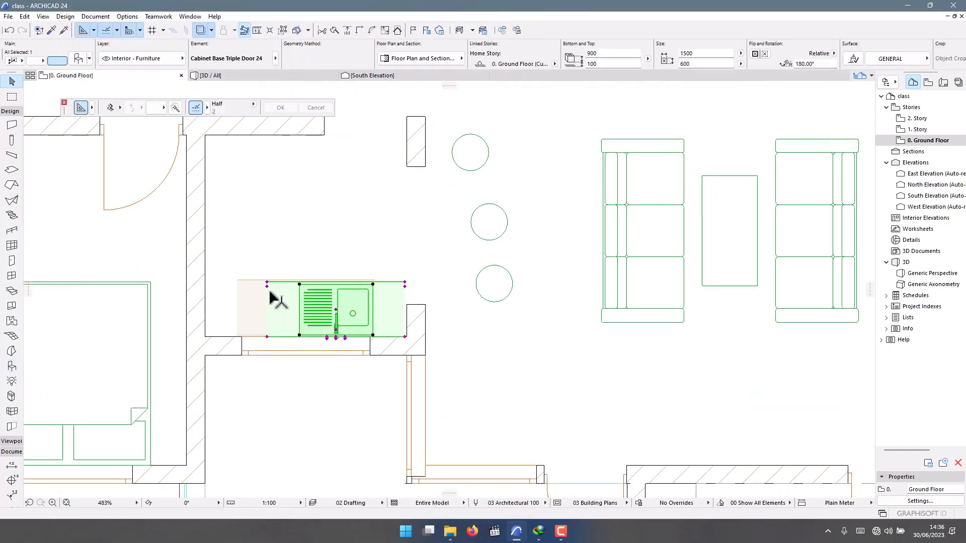
{"action": "key", "text": "Escape"}
Choose Cabinet Base Corner L 24 and place it, rotated 90°, against the west end of the sink cabinet.
{"action": "left_click", "coordinate": [12, 365]}
{"action": "key", "text": "ctrl+t"}
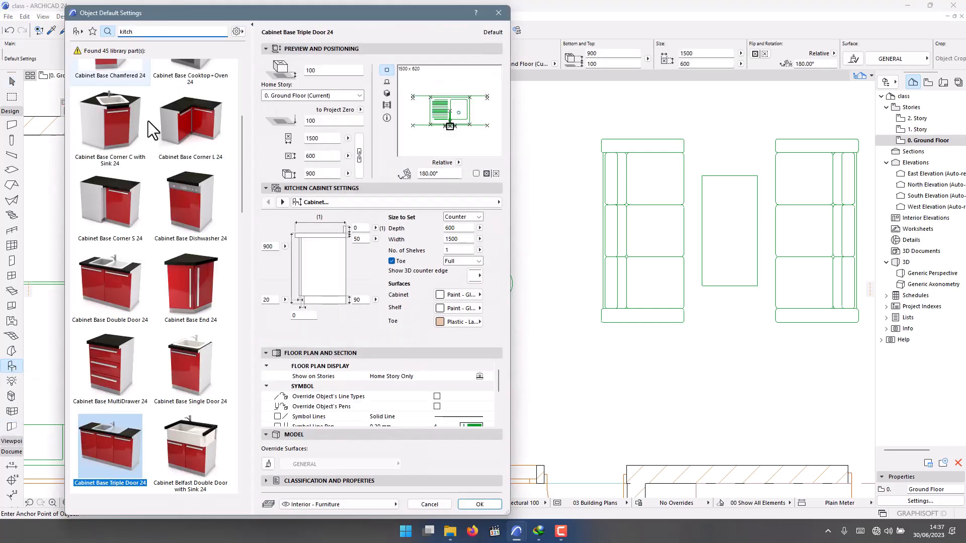
{"action": "left_click", "coordinate": [176, 132]}
{"action": "left_click", "coordinate": [483, 79]}
{"action": "left_click", "coordinate": [484, 80]}
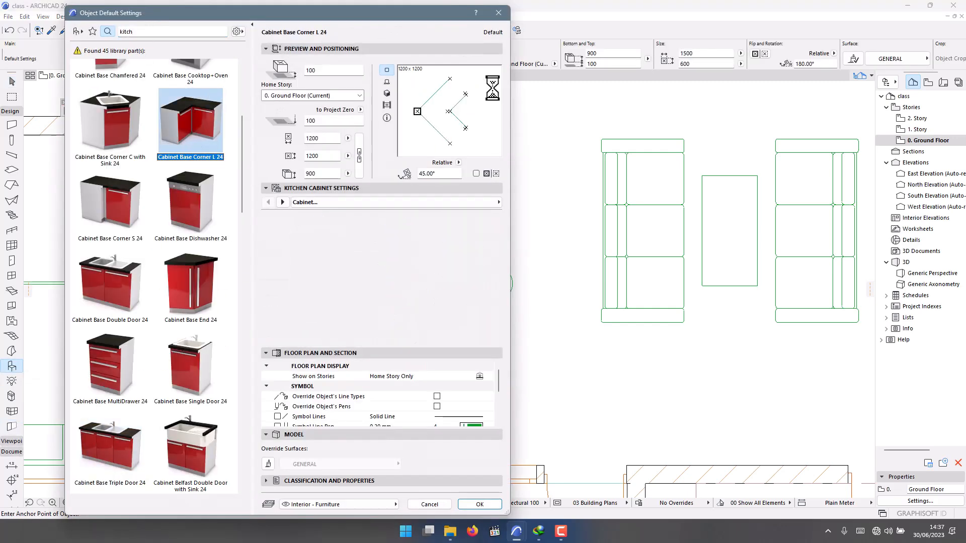
{"action": "left_click", "coordinate": [479, 504]}
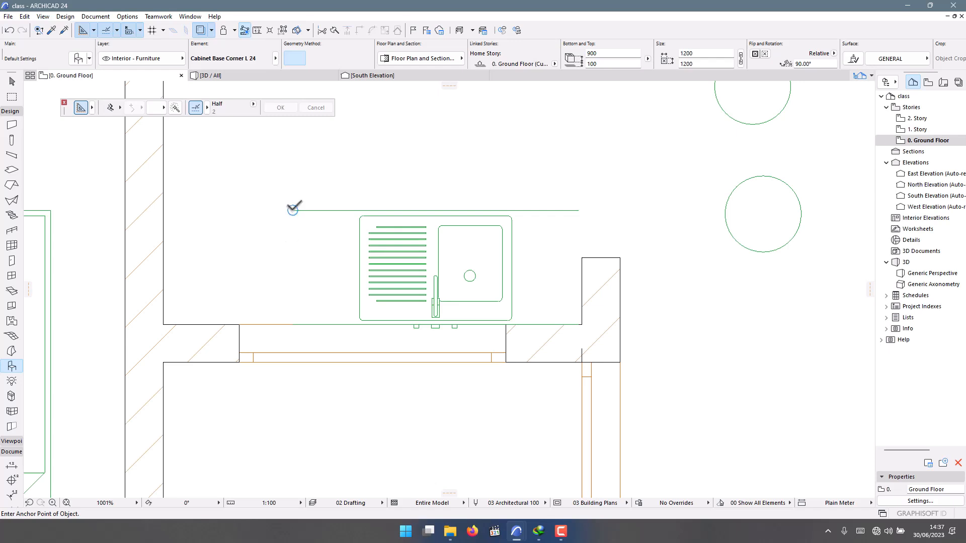
{"action": "scroll", "coordinate": [292, 324], "scroll_direction": "down", "scroll_amount": 3}
{"action": "key", "text": "Escape"}
Shorten the sink cabinet to a width of about 1141 mm and move it back against the kitchen's east wall.
{"action": "left_click", "coordinate": [429, 270]}
{"action": "left_click", "coordinate": [429, 270]}
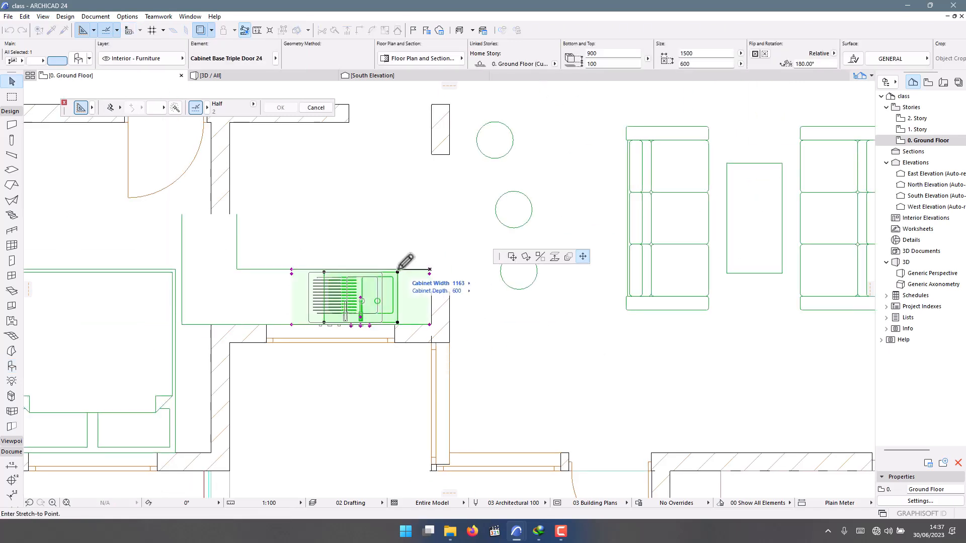
{"action": "left_click", "coordinate": [396, 324]}
{"action": "key", "text": "ctrl+d"}
{"action": "left_click", "coordinate": [396, 324]}
{"action": "left_click", "coordinate": [431, 325]}
Shorten the corner cabinet's leg along the south wall to 919 mm and move it into the kitchen's southwest corner.
{"action": "left_click", "coordinate": [291, 324]}
{"action": "left_click", "coordinate": [291, 324]}
{"action": "left_click", "coordinate": [266, 324]}
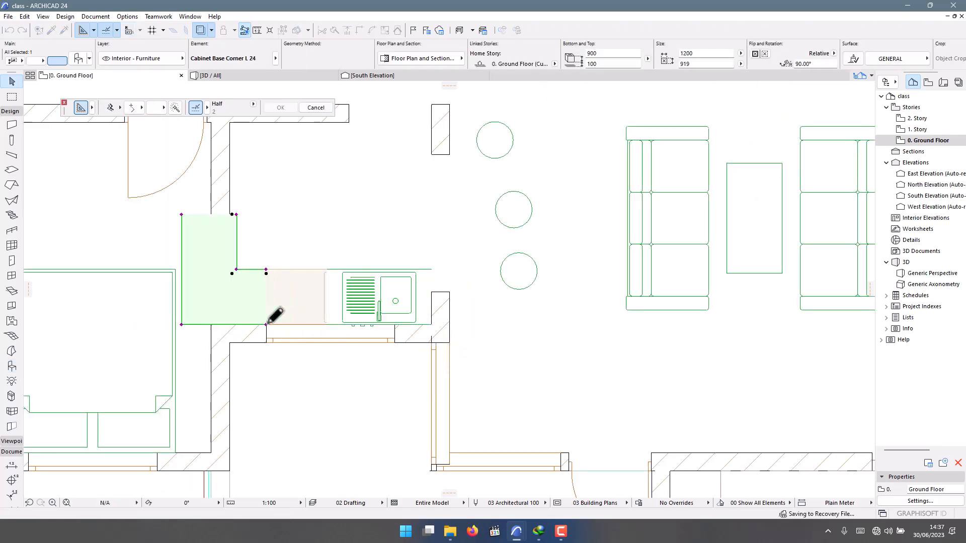
{"action": "key", "text": "ctrl+d"}
{"action": "left_click", "coordinate": [182, 325]}
{"action": "left_click", "coordinate": [230, 325]}
Stretch the sink cabinet westward until it meets the corner cabinet.
{"action": "left_click", "coordinate": [327, 270]}
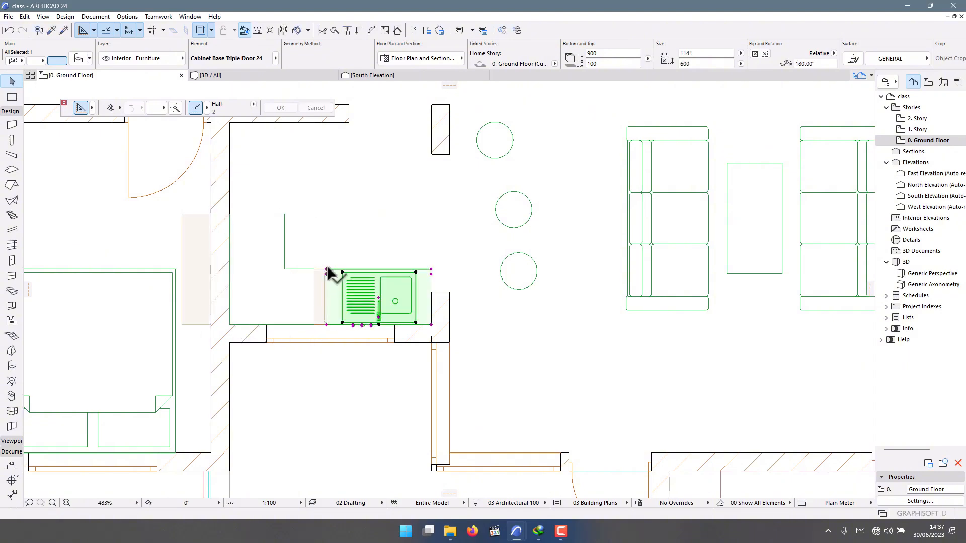
{"action": "left_click", "coordinate": [326, 269]}
{"action": "left_click", "coordinate": [314, 269]}
{"action": "key", "text": "Escape"}
{"action": "scroll", "coordinate": [259, 240], "scroll_direction": "down", "scroll_amount": 3}
{"action": "scroll", "coordinate": [267, 221], "scroll_direction": "up", "scroll_amount": 1}
Mirror a copy of the corner cabinet northward about the horizontal line through its north end.
{"action": "left_click", "coordinate": [236, 257]}
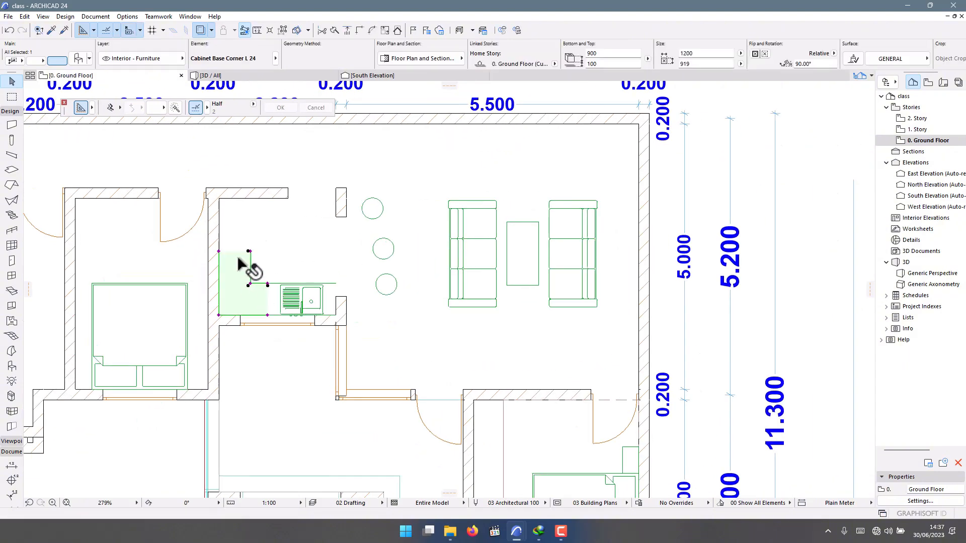
{"action": "key", "text": "ctrl+shift+m"}
{"action": "scroll", "coordinate": [239, 256], "scroll_direction": "up", "scroll_amount": 3}
{"action": "left_click", "coordinate": [259, 247]}
{"action": "left_click", "coordinate": [322, 247]}
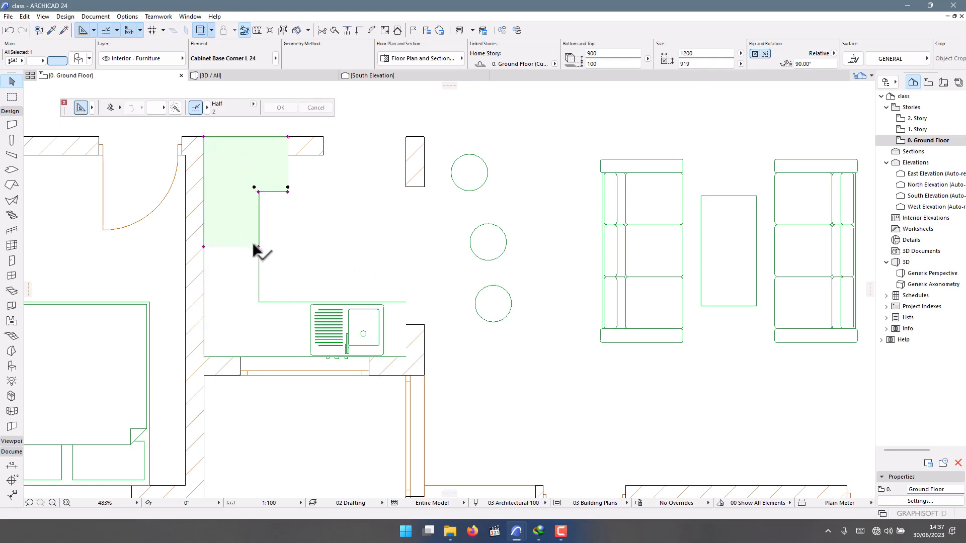
Shorten the mirrored corner cabinet along the west wall to 1000 mm, fitting it against the north wall's inner face.
{"action": "left_click", "coordinate": [255, 246]}
{"action": "scroll", "coordinate": [271, 254], "scroll_direction": "up", "scroll_amount": 2}
{"action": "left_click_drag", "start_coordinate": [252, 227], "coordinate": [252, 243]}
{"action": "left_click", "coordinate": [252, 243]}
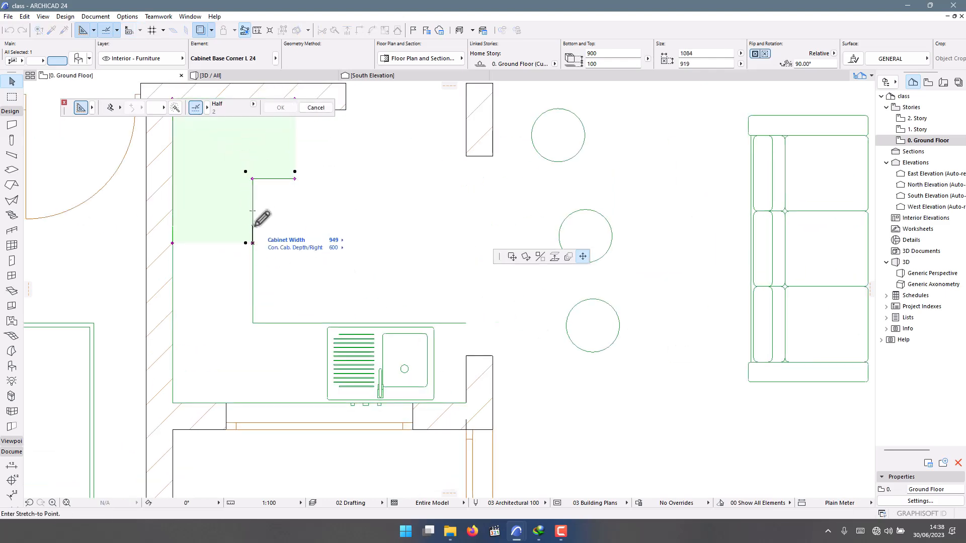
{"action": "left_click", "coordinate": [253, 233]}
{"action": "scroll", "coordinate": [259, 266], "scroll_direction": "down", "scroll_amount": 3}
{"action": "scroll", "coordinate": [278, 200], "scroll_direction": "up", "scroll_amount": 6}
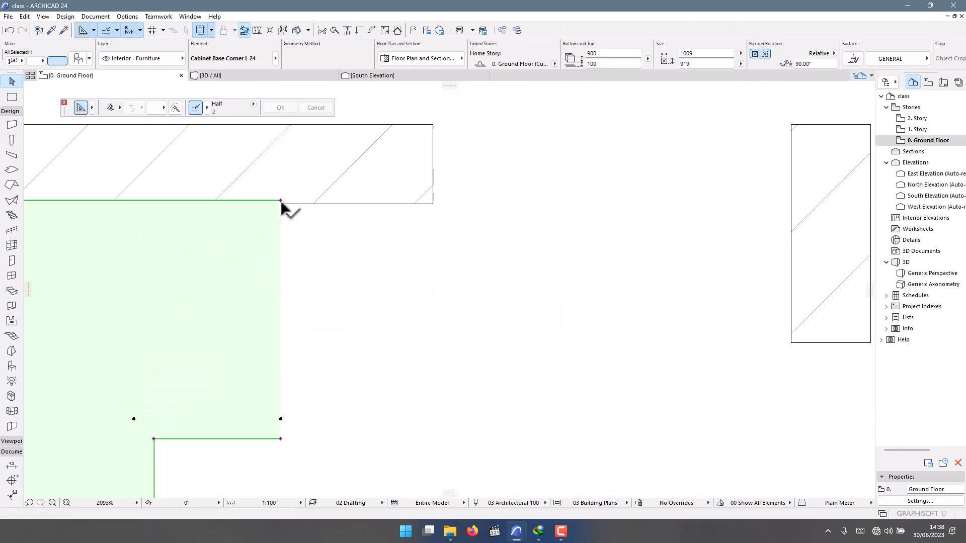
{"action": "scroll", "coordinate": [280, 200], "scroll_direction": "down", "scroll_amount": 3}
{"action": "scroll", "coordinate": [141, 205], "scroll_direction": "up", "scroll_amount": 2}
{"action": "left_click", "coordinate": [142, 206]}
{"action": "left_click", "coordinate": [141, 208]}
Extend the mirrored corner cabinet's leg along the kitchen's north wall to 1300 mm, up to the wall's end.
{"action": "left_click", "coordinate": [395, 208]}
{"action": "left_click", "coordinate": [501, 208]}
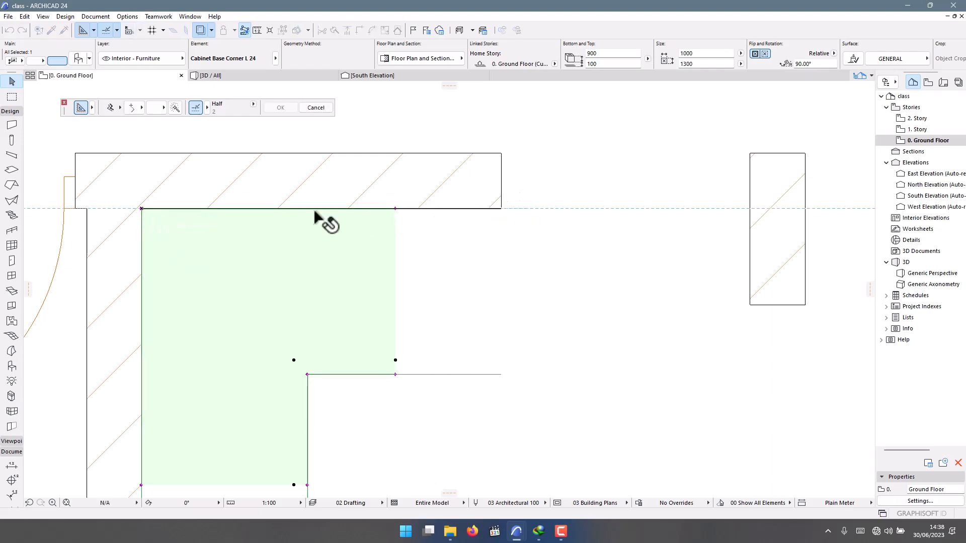
{"action": "scroll", "coordinate": [241, 209], "scroll_direction": "down", "scroll_amount": 4}
{"action": "left_click", "coordinate": [486, 169]}
{"action": "scroll", "coordinate": [264, 249], "scroll_direction": "down", "scroll_amount": 2}
{"action": "key", "text": "Escape"}
{"action": "scroll", "coordinate": [246, 224], "scroll_direction": "up", "scroll_amount": 2}
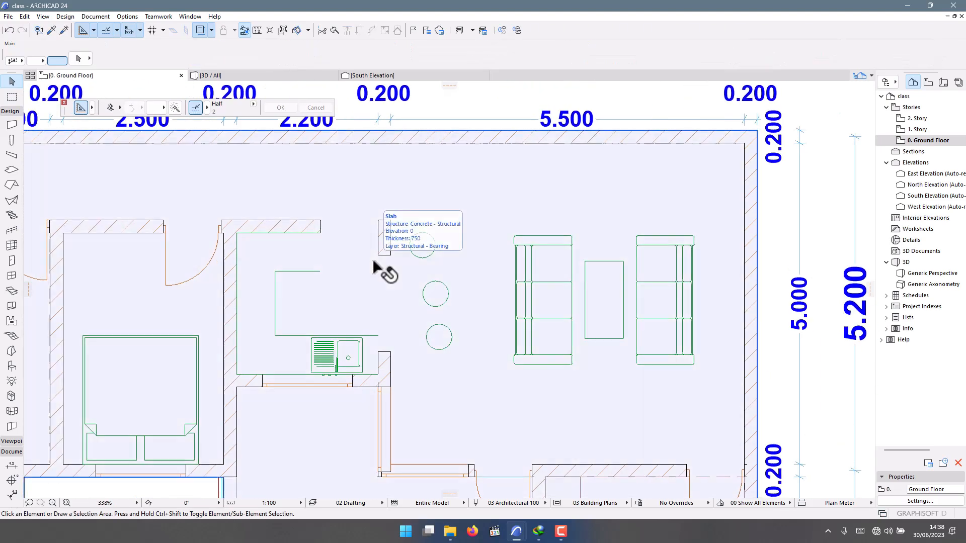
{"action": "scroll", "coordinate": [361, 241], "scroll_direction": "up", "scroll_amount": 1}
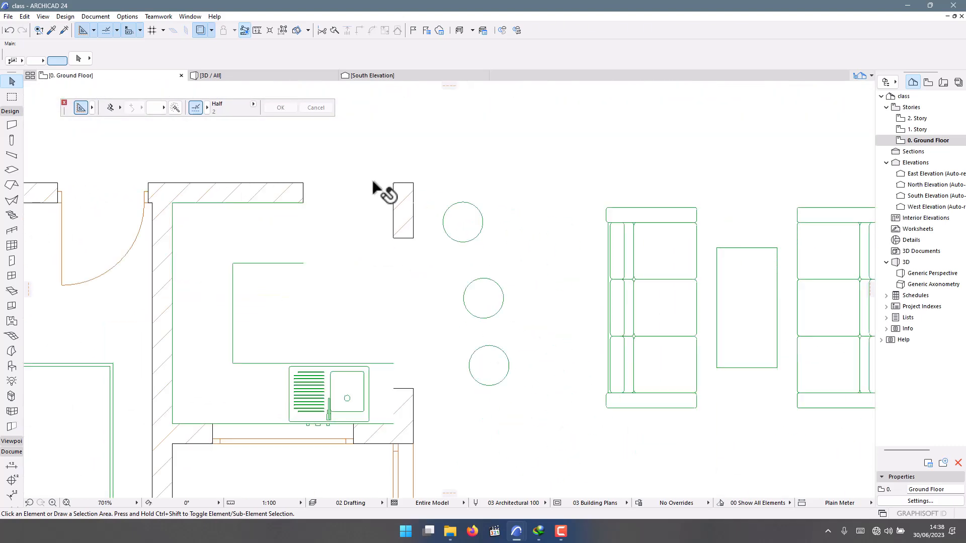
{"action": "scroll", "coordinate": [384, 190], "scroll_direction": "down", "scroll_amount": 1}
{"action": "left_click", "coordinate": [280, 301]}
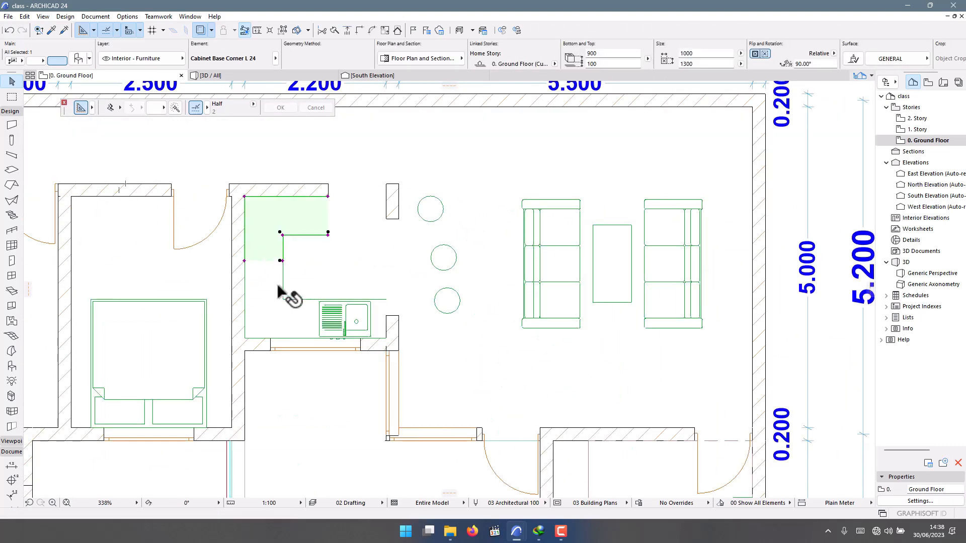
{"action": "left_click", "coordinate": [334, 319], "text": "shift"}
{"action": "left_click", "coordinate": [328, 197], "text": "shift"}
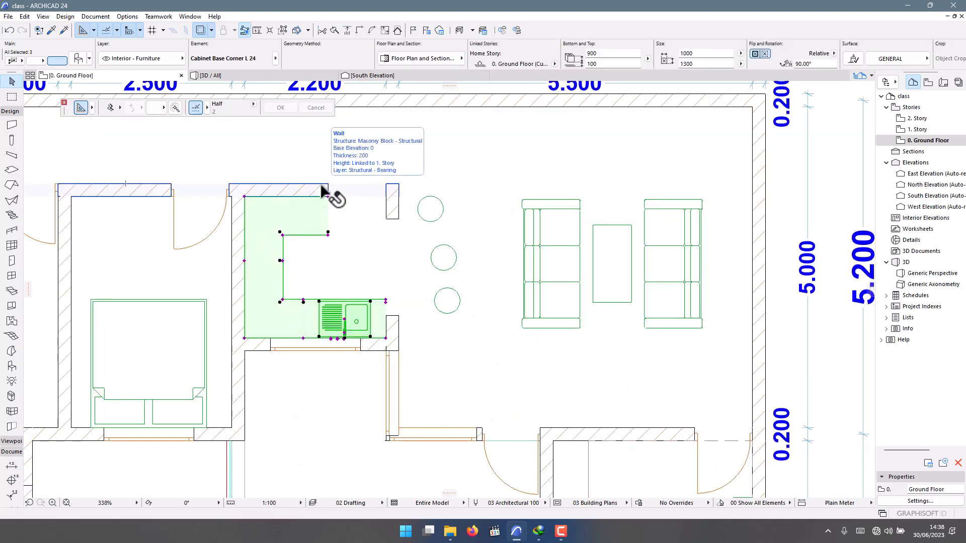
{"action": "key", "text": "ctrl+alt+m"}
{"action": "left_click", "coordinate": [315, 350]}
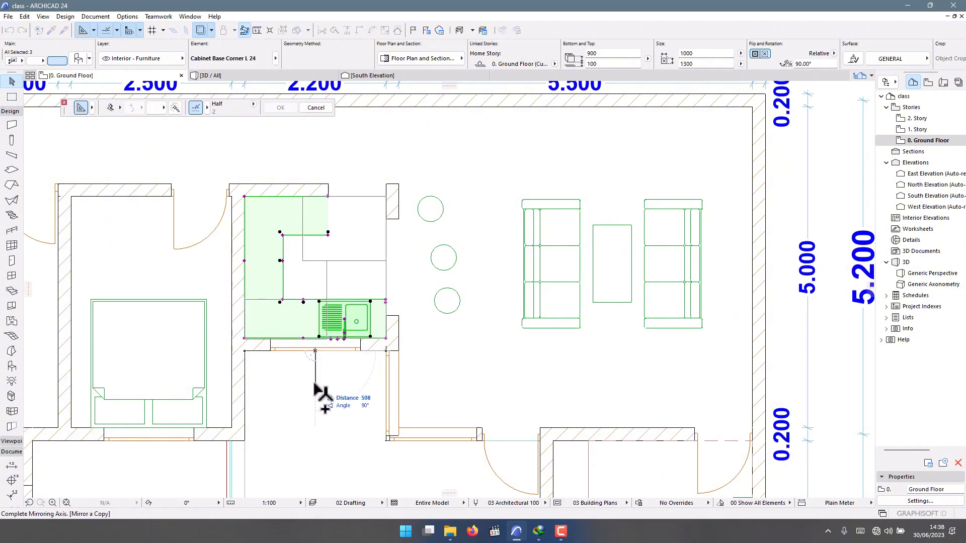
{"action": "key", "text": "Escape"}
{"action": "scroll", "coordinate": [314, 367], "scroll_direction": "up", "scroll_amount": 1}
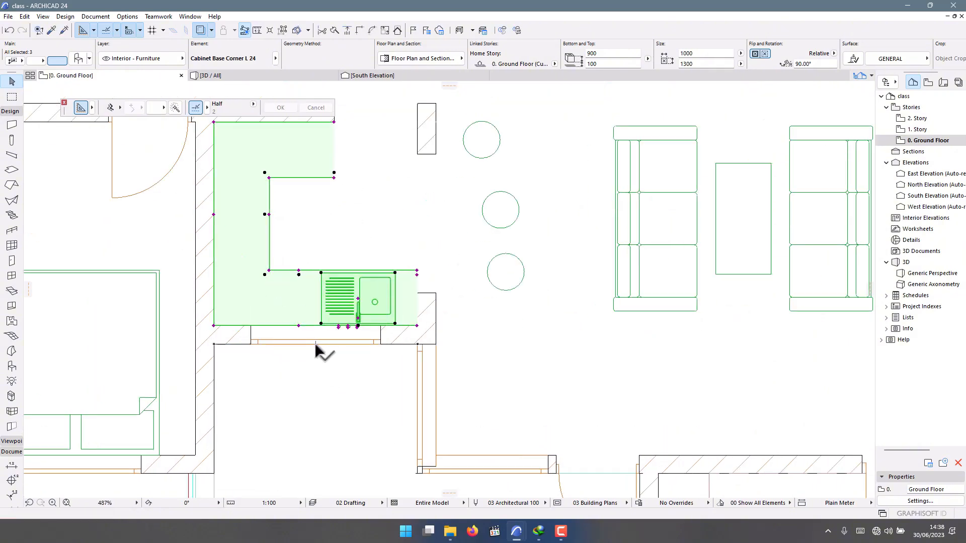
{"action": "left_click", "coordinate": [315, 345]}
{"action": "left_click", "coordinate": [316, 346]}
Mirror the sink cabinet and both corner cabinets about a vertical axis through the east end of the kitchen's north wall.
{"action": "left_click", "coordinate": [395, 293]}
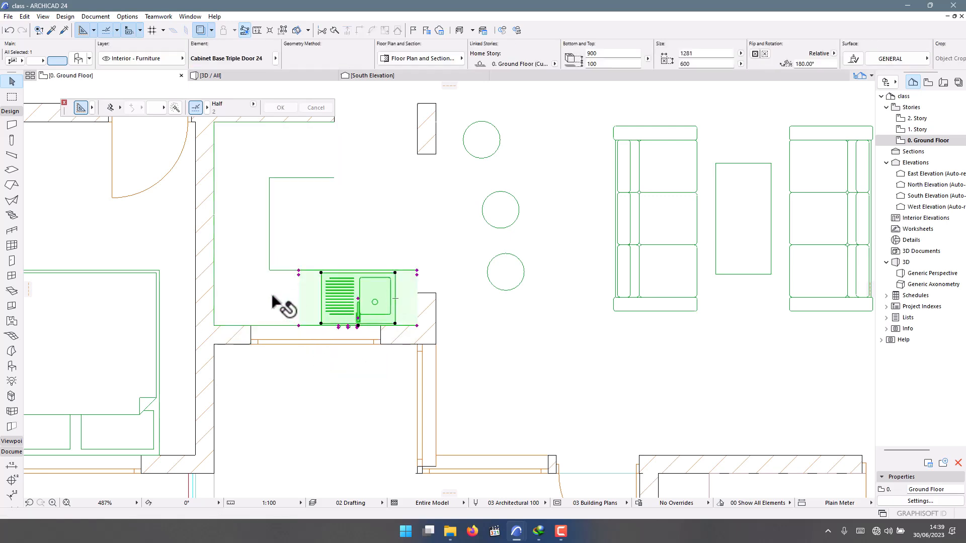
{"action": "left_click", "coordinate": [272, 296], "text": "shift"}
{"action": "left_click", "coordinate": [248, 187], "text": "shift"}
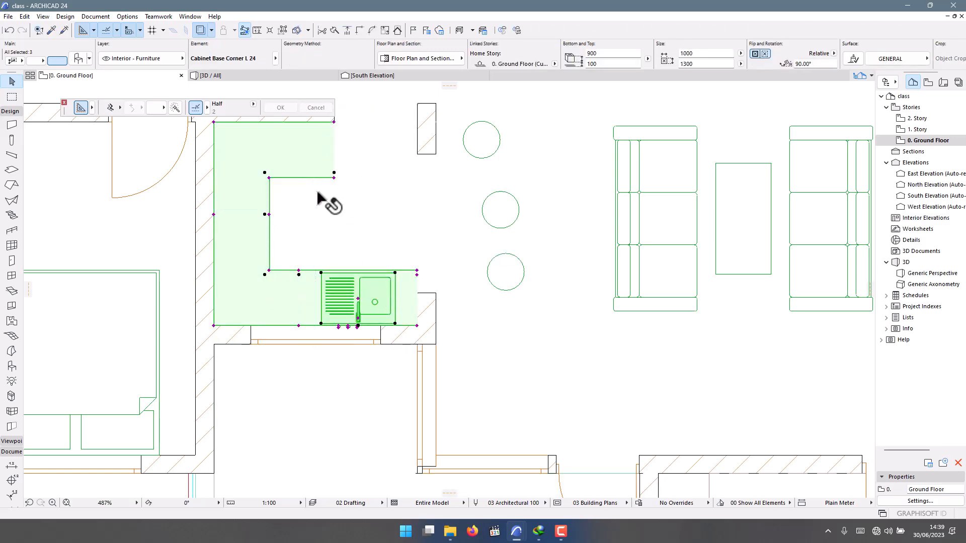
{"action": "key", "text": "ctrl+n"}
{"action": "key", "text": "Escape"}
{"action": "right_click", "coordinate": [293, 164]}
{"action": "mouse_move", "coordinate": [330, 277]}
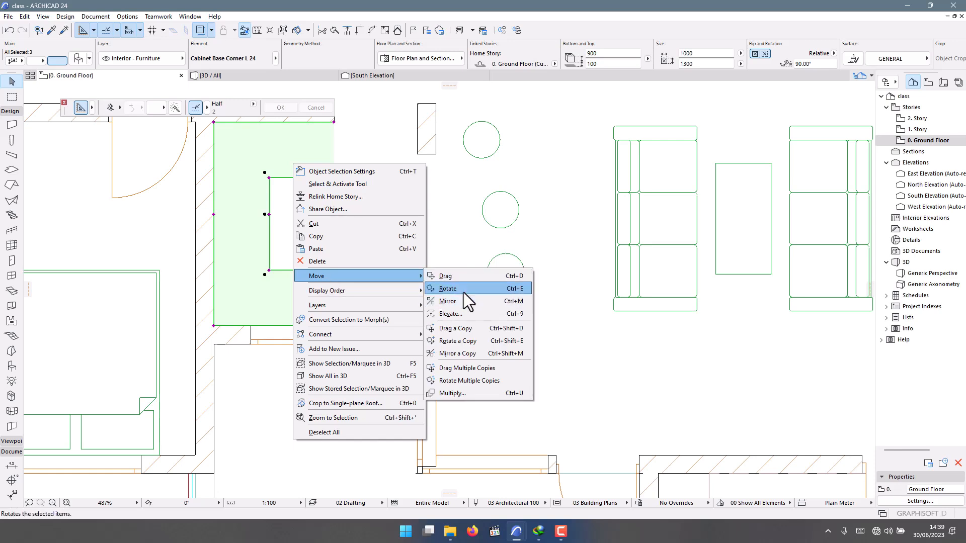
{"action": "left_click", "coordinate": [462, 292]}
{"action": "left_click", "coordinate": [334, 270]}
{"action": "left_click", "coordinate": [334, 216]}
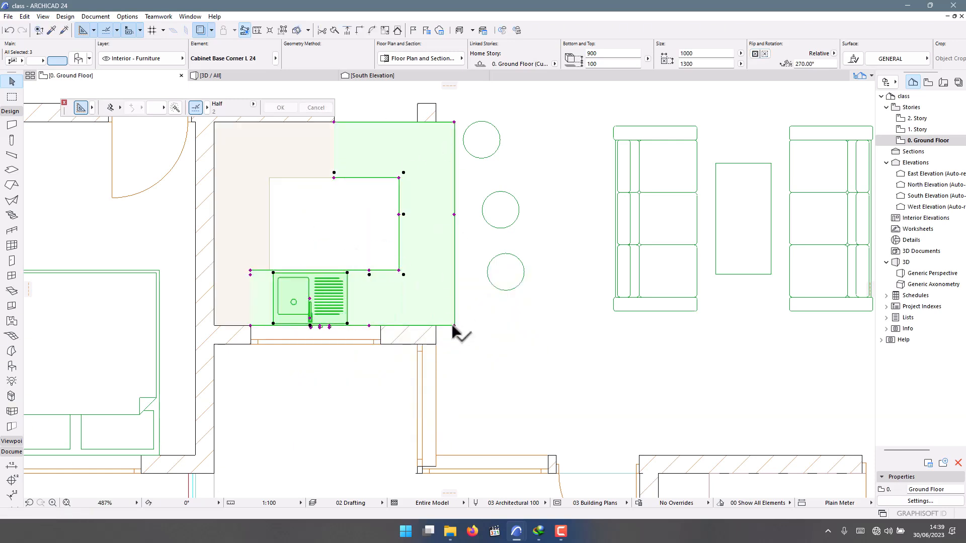
Move the mirrored cabinets west until their east edge meets the inner face of the kitchen's east wall.
{"action": "key", "text": "ctrl+d"}
{"action": "left_click", "coordinate": [454, 325]}
{"action": "left_click", "coordinate": [397, 326]}
{"action": "key", "text": "ctrl+d"}
{"action": "left_click", "coordinate": [397, 325]}
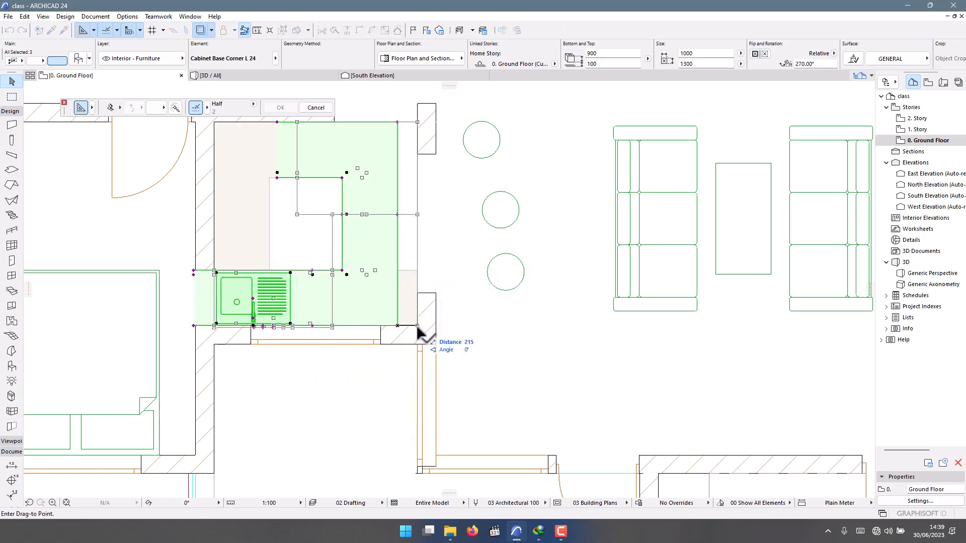
{"action": "left_click", "coordinate": [417, 326]}
{"action": "key", "text": "Escape"}
Move the door opening in the kitchen's north wall west to the inner face of the west wall.
{"action": "scroll", "coordinate": [427, 347], "scroll_direction": "down", "scroll_amount": 4}
{"action": "scroll", "coordinate": [396, 232], "scroll_direction": "up", "scroll_amount": 4}
{"action": "left_click", "coordinate": [365, 231]}
{"action": "scroll", "coordinate": [364, 229], "scroll_direction": "down", "scroll_amount": 1}
{"action": "left_click", "coordinate": [367, 232]}
{"action": "key", "text": "ctrl+d"}
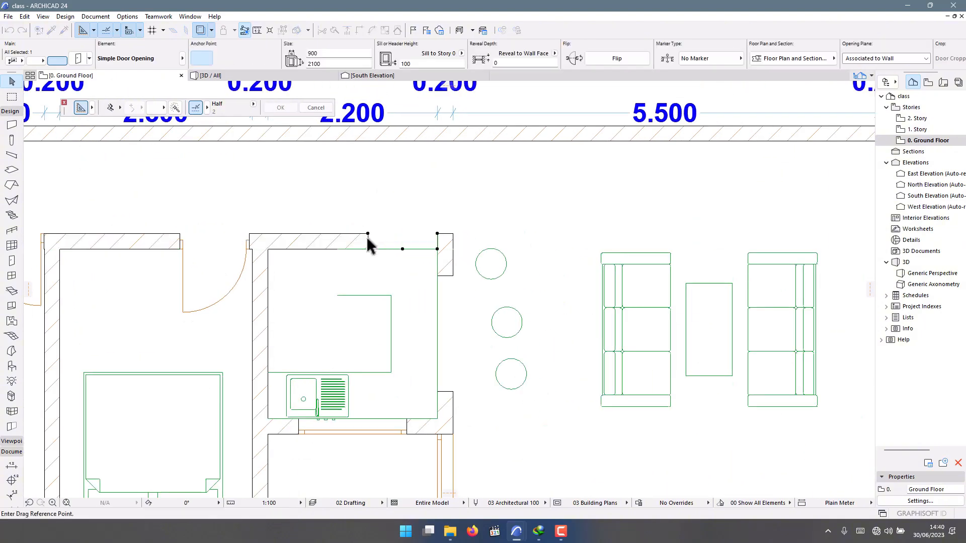
{"action": "left_click", "coordinate": [368, 234]}
{"action": "left_click", "coordinate": [268, 249]}
{"action": "key", "text": "Escape"}
Move the middle and south bar stools west, closer to the opening in the kitchen's east wall.
{"action": "scroll", "coordinate": [337, 282], "scroll_direction": "down", "scroll_amount": 3}
{"action": "scroll", "coordinate": [405, 294], "scroll_direction": "up", "scroll_amount": 3}
{"action": "left_click", "coordinate": [441, 323]}
{"action": "key", "text": "ctrl+d"}
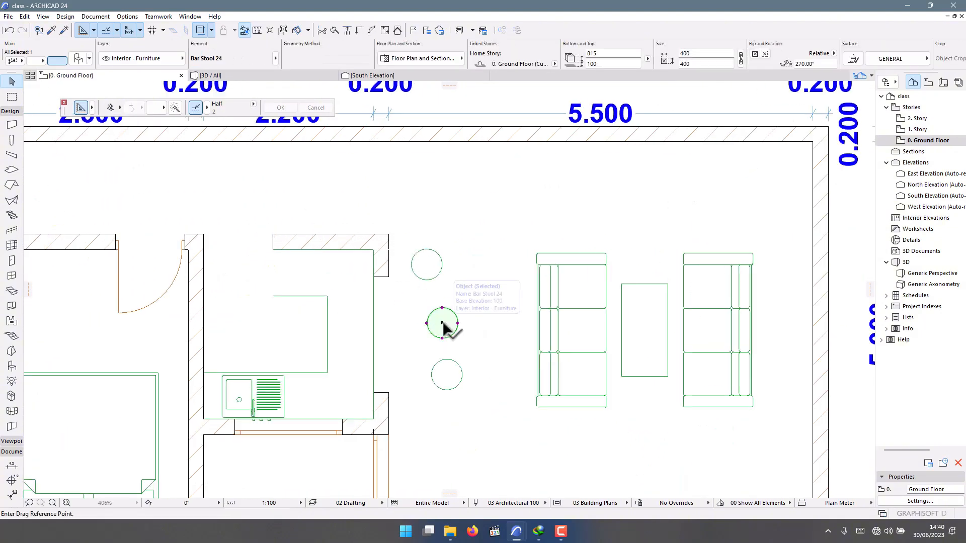
{"action": "left_click", "coordinate": [442, 323]}
{"action": "left_click", "coordinate": [422, 372]}
Examine the building in the 3D perspective, closing in on the kitchen side, and return to the ground floor plan.
{"action": "left_click", "coordinate": [313, 74]}
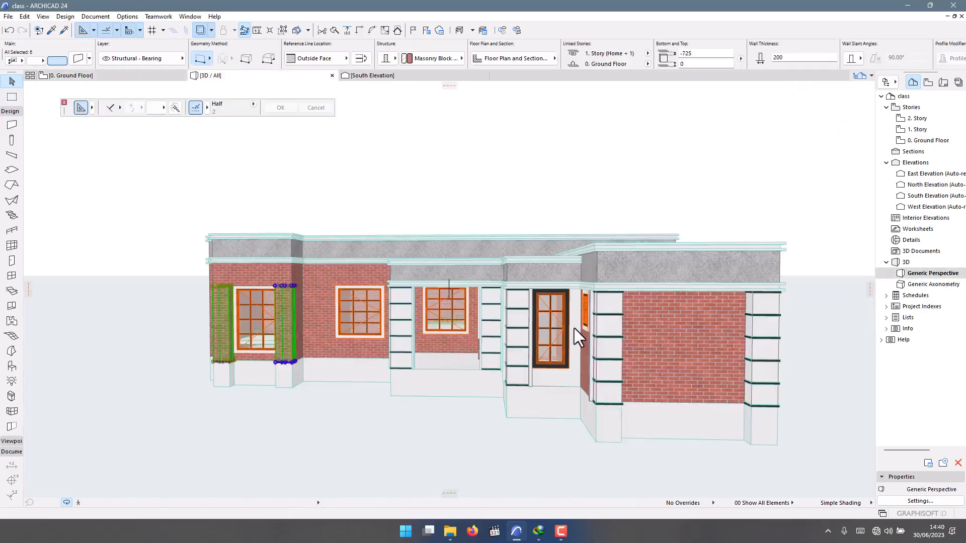
{"action": "scroll", "coordinate": [574, 328], "scroll_direction": "up", "scroll_amount": 5}
{"action": "middle_click_drag", "start_coordinate": [575, 328], "coordinate": [135, 79], "text": "shift"}
{"action": "left_click", "coordinate": [134, 77]}
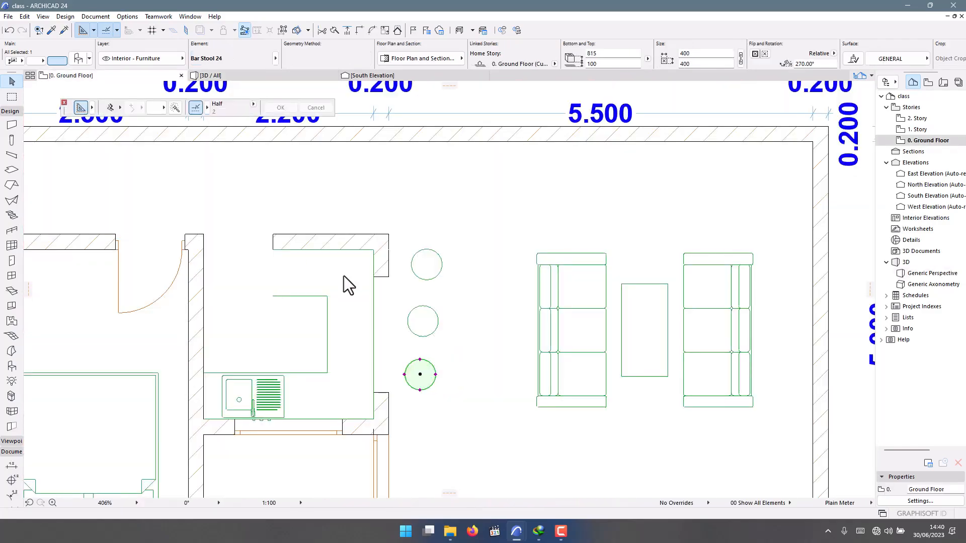
{"action": "left_click", "coordinate": [394, 291]}
{"action": "scroll", "coordinate": [392, 274], "scroll_direction": "up", "scroll_amount": 3}
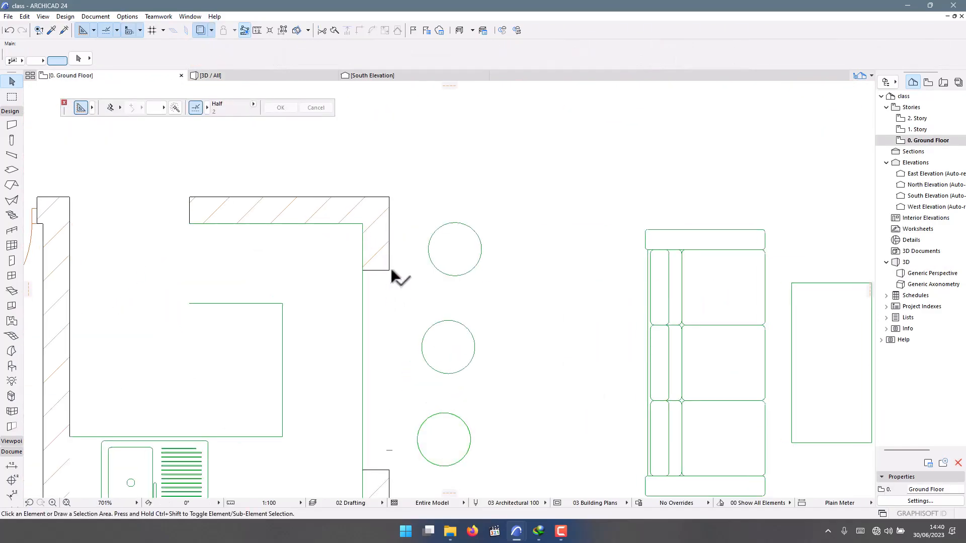
{"action": "left_click", "coordinate": [392, 274]}
{"action": "scroll", "coordinate": [378, 225], "scroll_direction": "down", "scroll_amount": 4}
{"action": "key", "text": "Escape"}
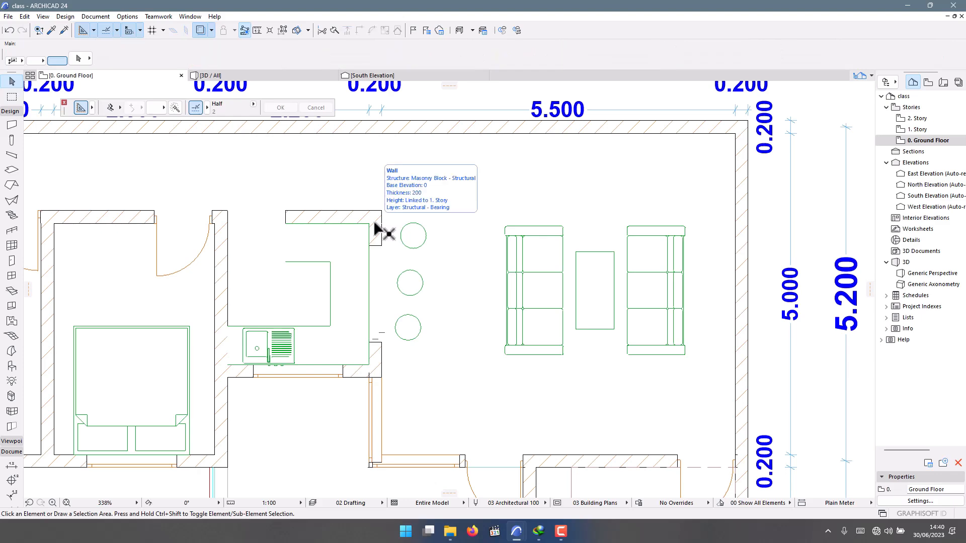
{"action": "scroll", "coordinate": [390, 237], "scroll_direction": "down", "scroll_amount": 2}
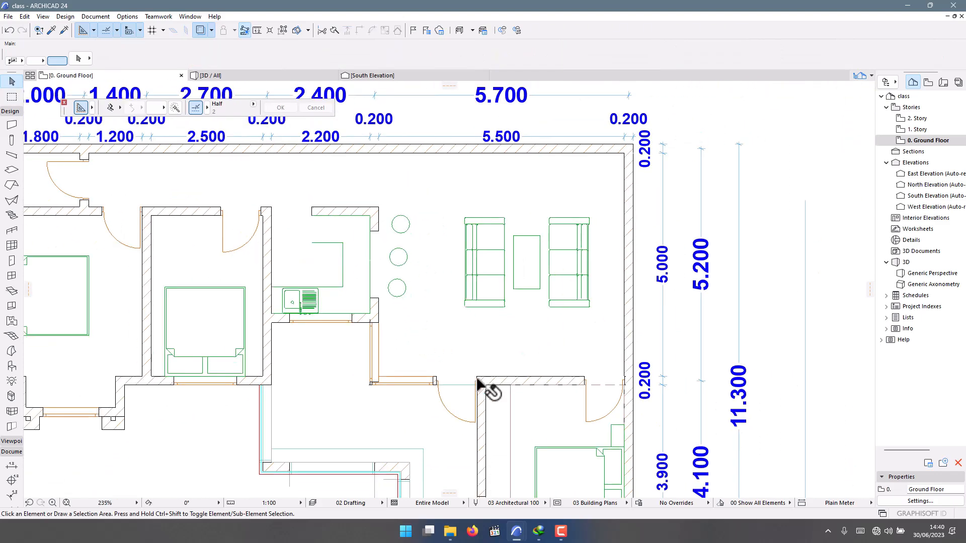
{"action": "left_click", "coordinate": [563, 527]}
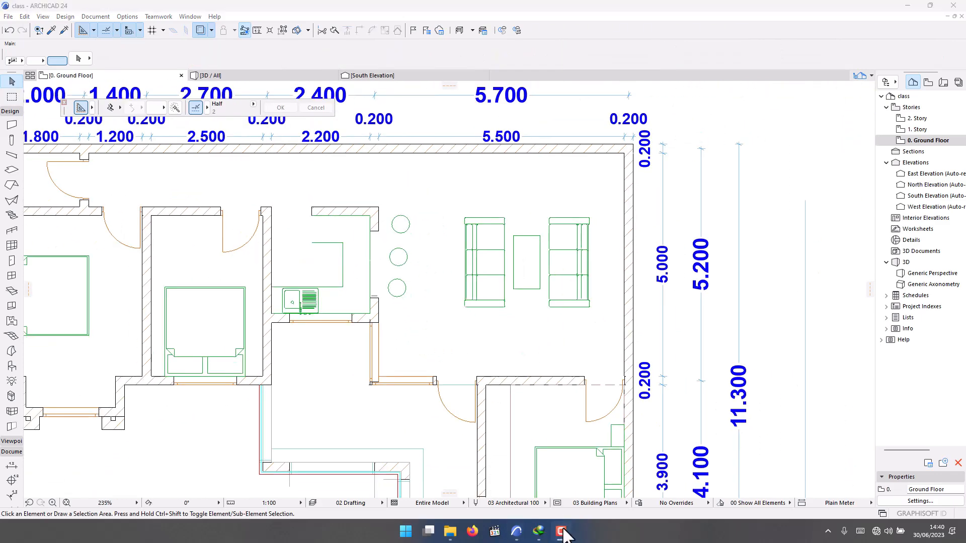
{"action": "left_click", "coordinate": [350, 246]}
{"action": "scroll", "coordinate": [350, 246], "scroll_direction": "up", "scroll_amount": 3}
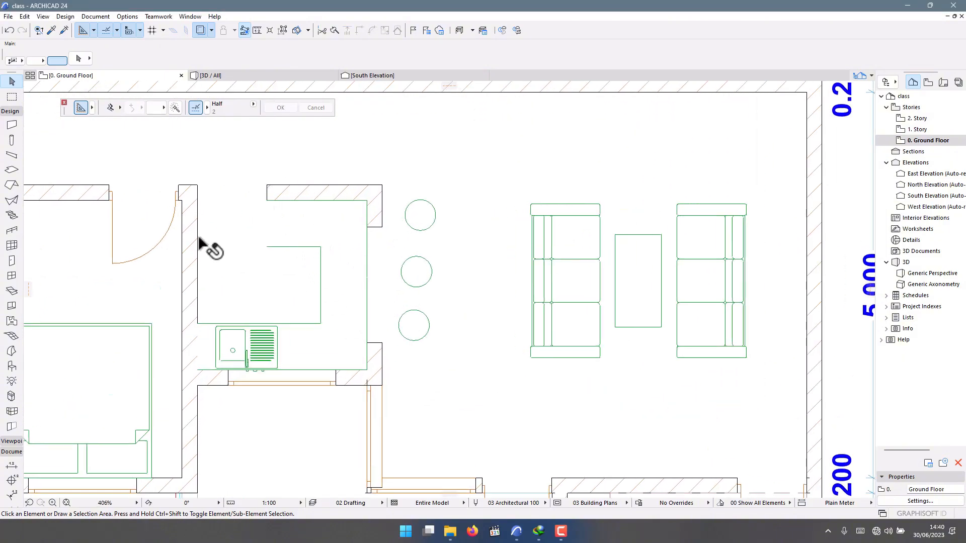
{"action": "scroll", "coordinate": [324, 209], "scroll_direction": "down", "scroll_amount": 5}
{"action": "scroll", "coordinate": [317, 215], "scroll_direction": "up", "scroll_amount": 5}
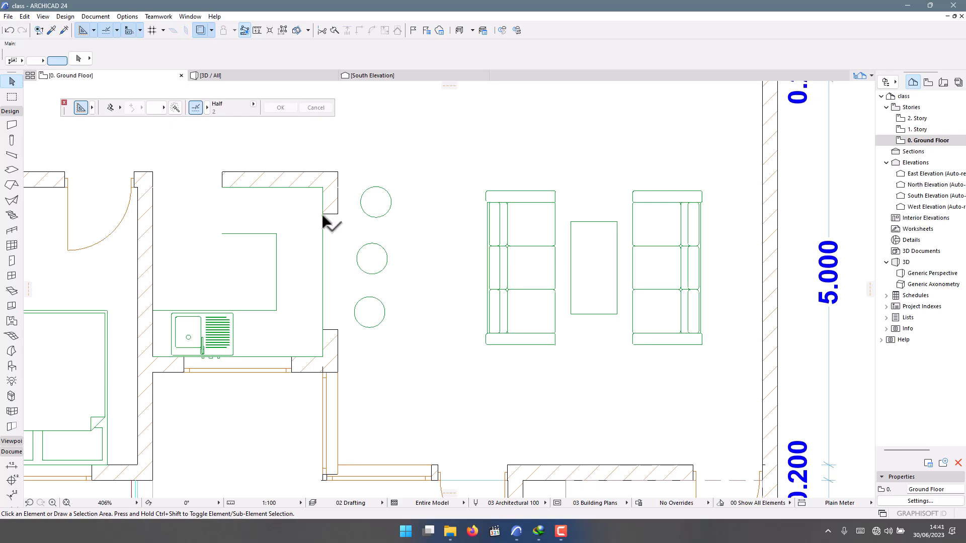
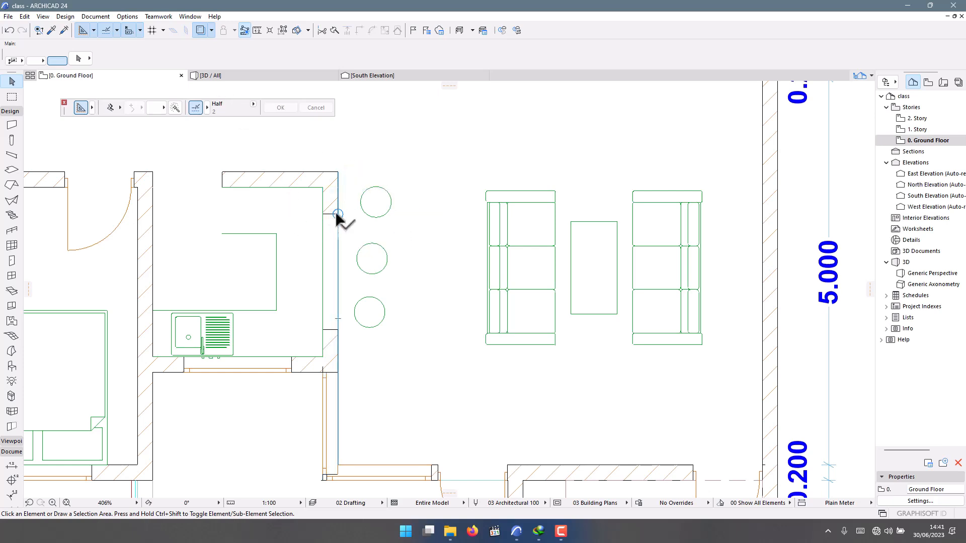
Set the opening in the kitchen's east wall to a 1000 mm sill and a 1100 mm height.
{"action": "left_click", "coordinate": [337, 215]}
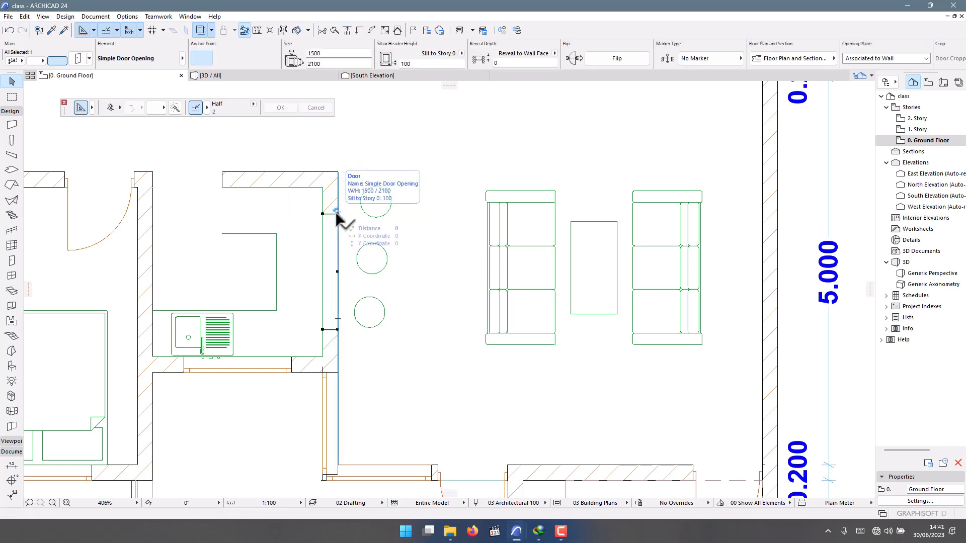
{"action": "double_click", "coordinate": [338, 214]}
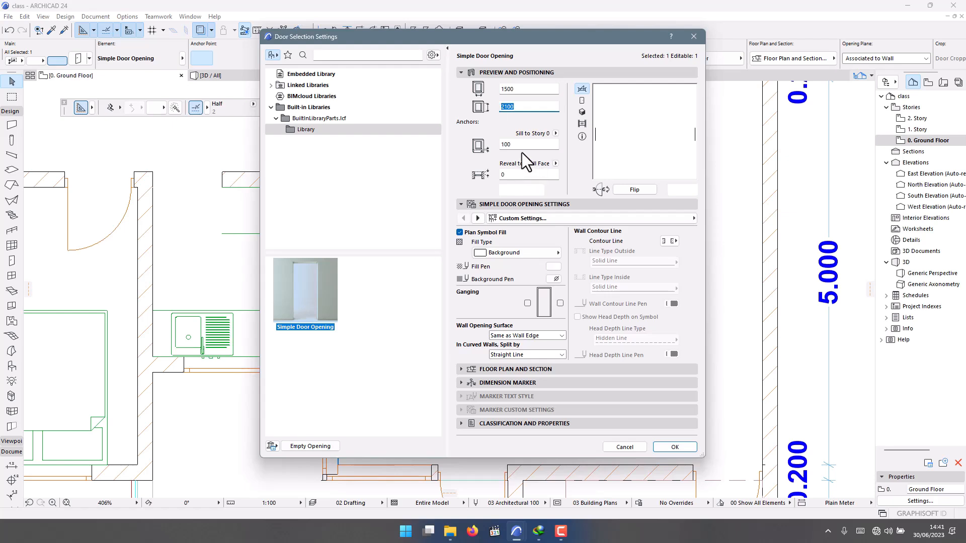
{"action": "left_click", "coordinate": [492, 145]}
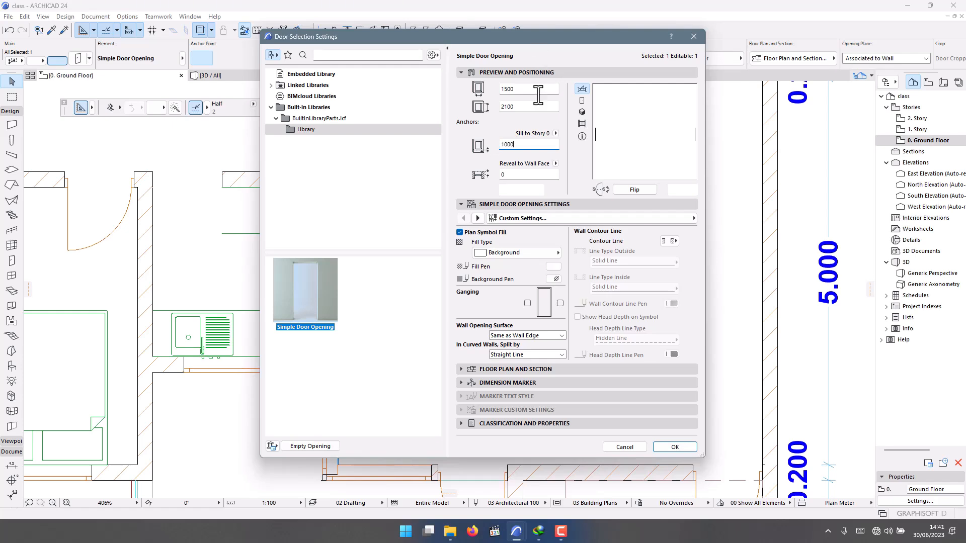
{"action": "left_click", "coordinate": [502, 107]}
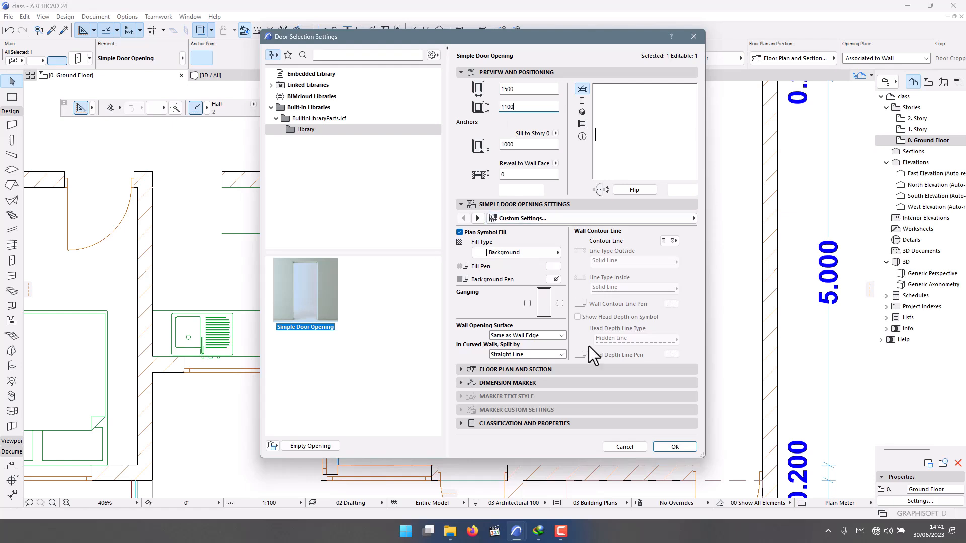
{"action": "left_click", "coordinate": [665, 447]}
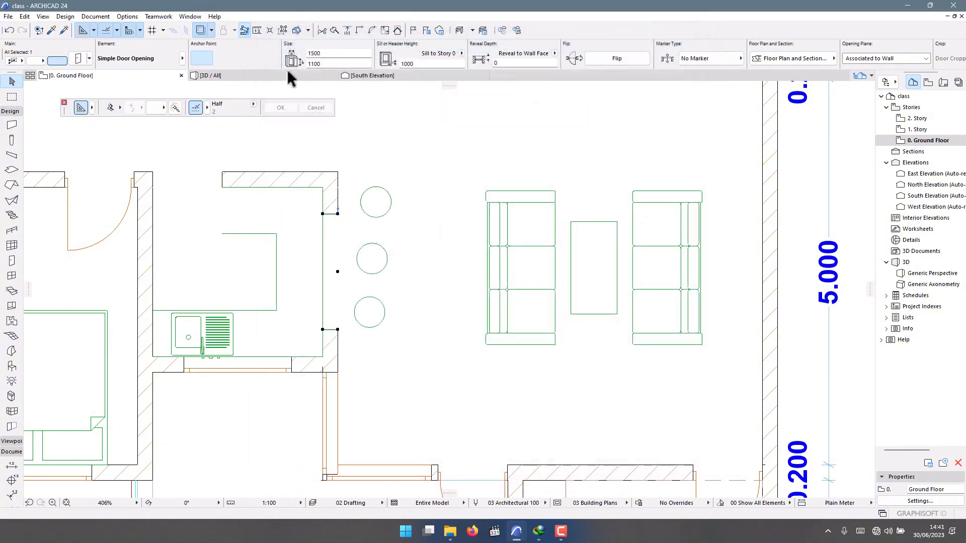
Examine the kitchen's east wall opening, the counter and the bar stools in the 3D perspective.
{"action": "left_click", "coordinate": [247, 76]}
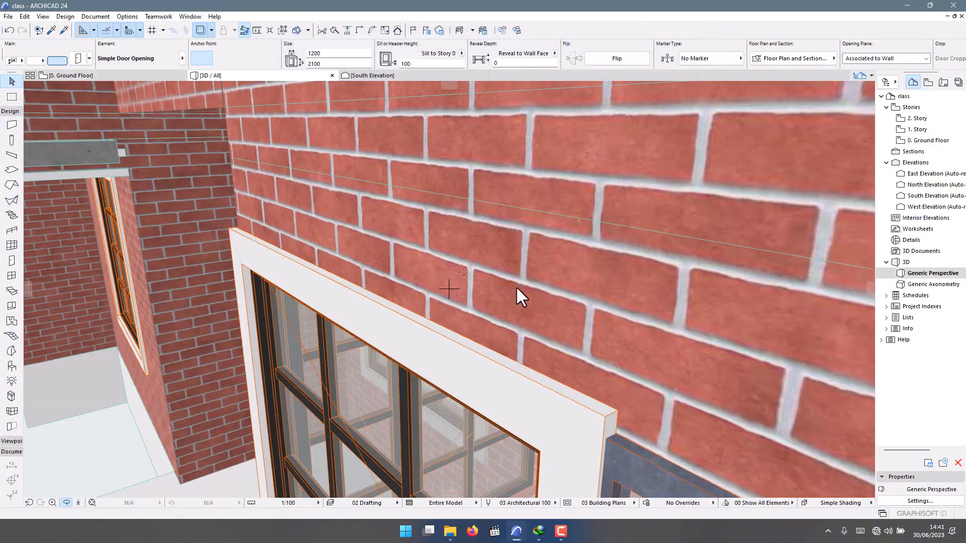
{"action": "middle_click_drag", "start_coordinate": [581, 377], "coordinate": [358, 227]}
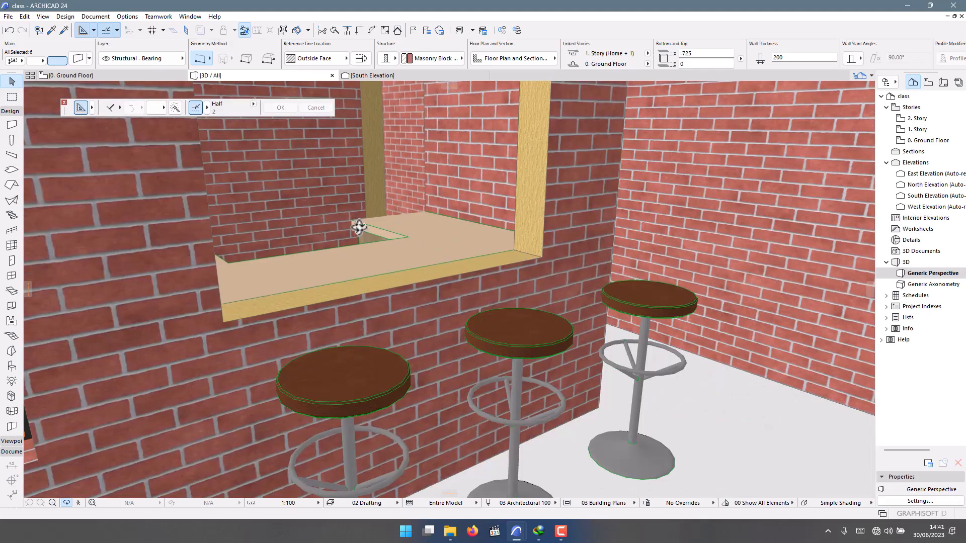
{"action": "scroll", "coordinate": [359, 227], "scroll_direction": "down", "scroll_amount": 5}
{"action": "scroll", "coordinate": [399, 269], "scroll_direction": "up", "scroll_amount": 5}
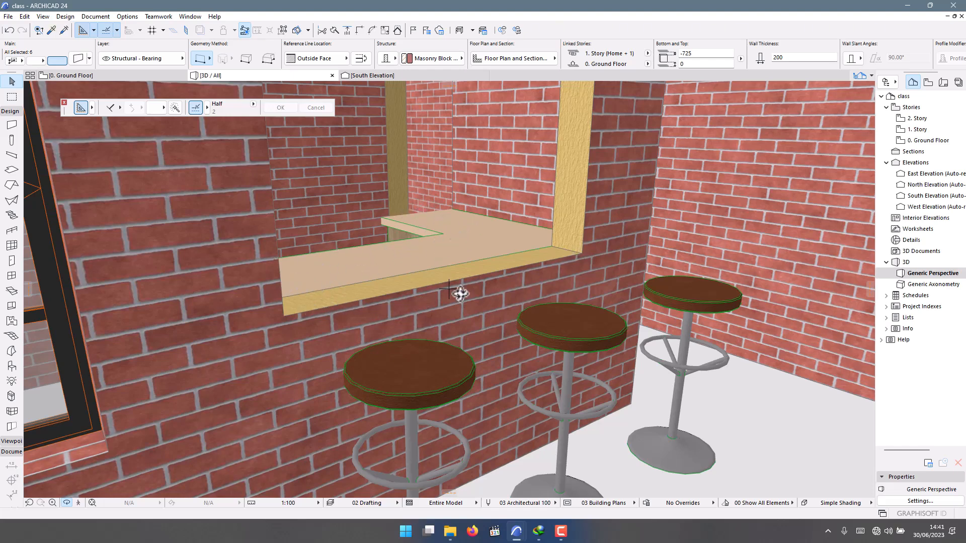
{"action": "mouse_move", "coordinate": [484, 357]}
{"action": "middle_mouse_down"}
{"action": "mouse_move", "coordinate": [427, 386]}
{"action": "mouse_move", "coordinate": [332, 348]}
{"action": "mouse_move", "coordinate": [369, 360]}
{"action": "mouse_move", "coordinate": [434, 342]}
{"action": "middle_mouse_up"}
{"action": "scroll", "coordinate": [369, 361], "scroll_direction": "down", "scroll_amount": 5}
{"action": "scroll", "coordinate": [427, 341], "scroll_direction": "up", "scroll_amount": 2}
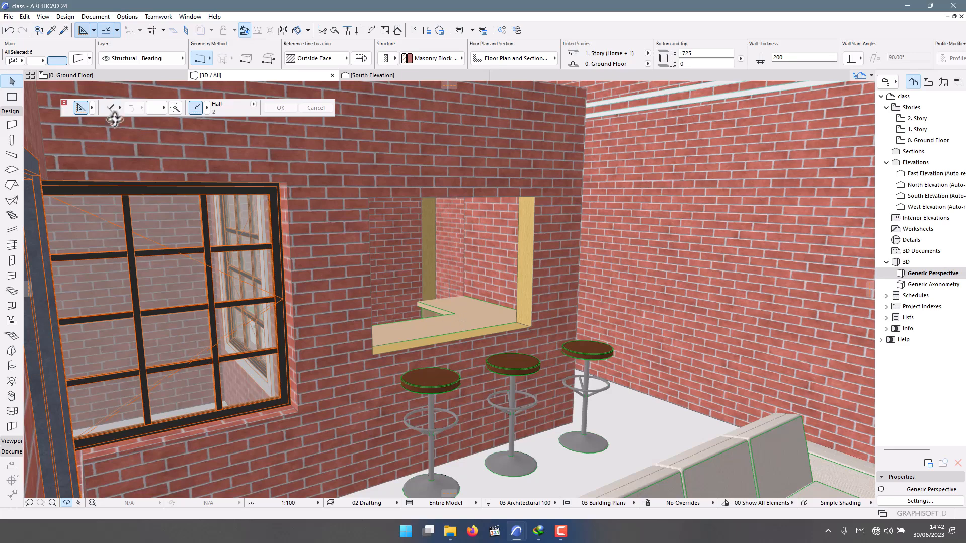
Return to the ground floor plan, search the object library for WC and choose WC 24 for placement.
{"action": "left_click", "coordinate": [100, 78]}
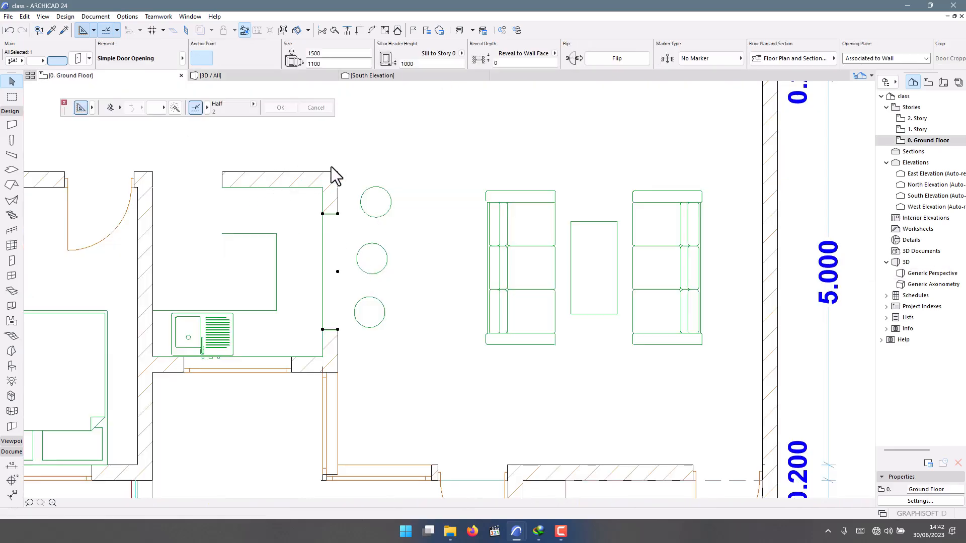
{"action": "scroll", "coordinate": [558, 271], "scroll_direction": "down", "scroll_amount": 6}
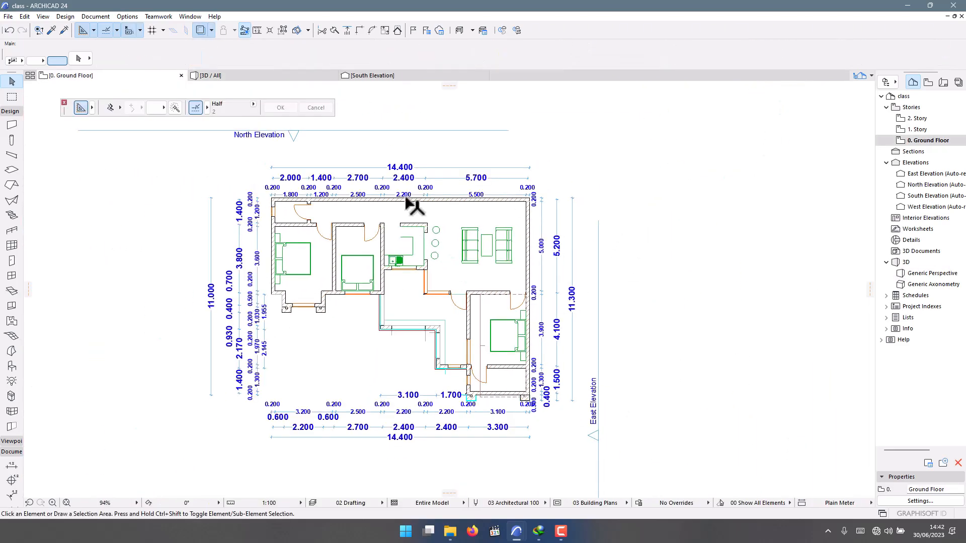
{"action": "scroll", "coordinate": [208, 297], "scroll_direction": "up", "scroll_amount": 1}
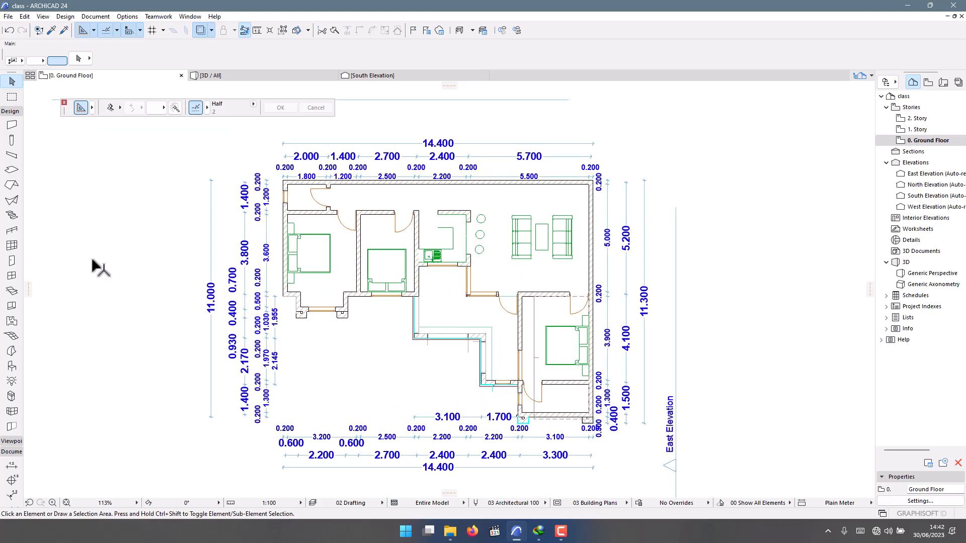
{"action": "double_click", "coordinate": [11, 366]}
{"action": "type", "text": "WC"}
{"action": "left_click", "coordinate": [179, 110]}
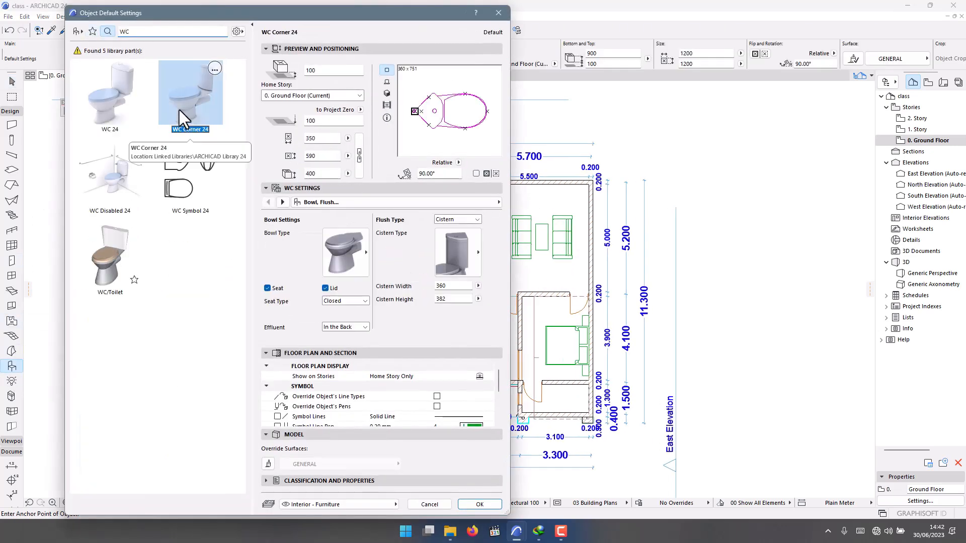
{"action": "left_click", "coordinate": [110, 96]}
{"action": "left_click", "coordinate": [479, 504]}
Place the WC on the inner face of the east wall in the southeast bathroom.
{"action": "scroll", "coordinate": [251, 188], "scroll_direction": "up", "scroll_amount": 3}
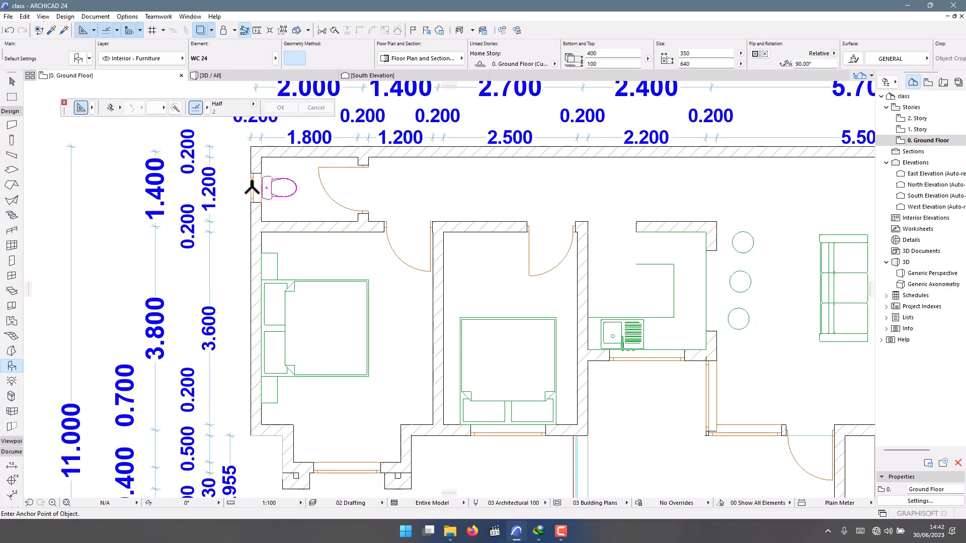
{"action": "scroll", "coordinate": [252, 188], "scroll_direction": "down", "scroll_amount": 3}
{"action": "scroll", "coordinate": [494, 330], "scroll_direction": "up", "scroll_amount": 5}
{"action": "left_click", "coordinate": [495, 330]}
{"action": "key", "text": "Escape"}
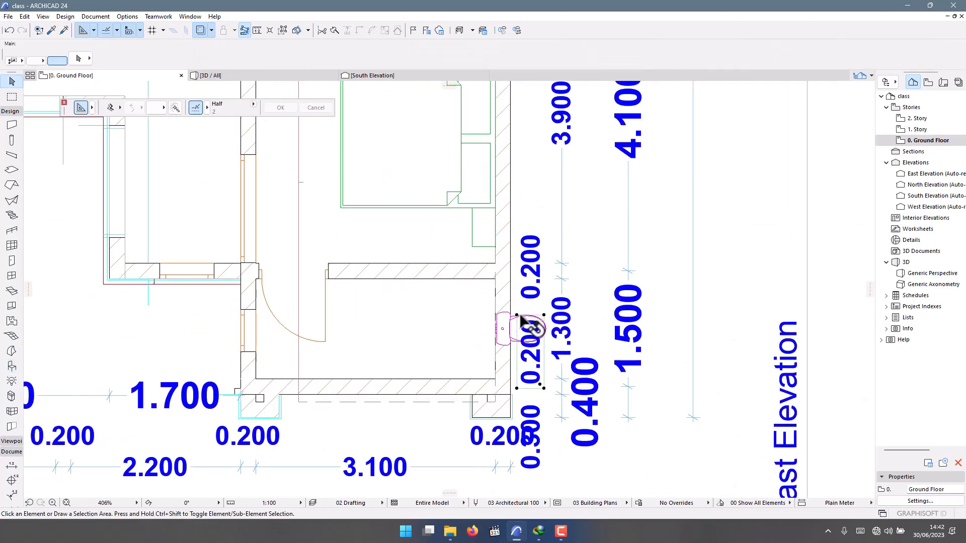
Rotate the WC by 180° about its back on the southeast bathroom's east wall so it faces into the room.
{"action": "left_click", "coordinate": [502, 324]}
{"action": "left_click", "coordinate": [497, 326]}
{"action": "key", "text": "ctrl+e"}
{"action": "left_click", "coordinate": [496, 328]}
{"action": "left_click", "coordinate": [503, 327]}
{"action": "left_click", "coordinate": [500, 395]}
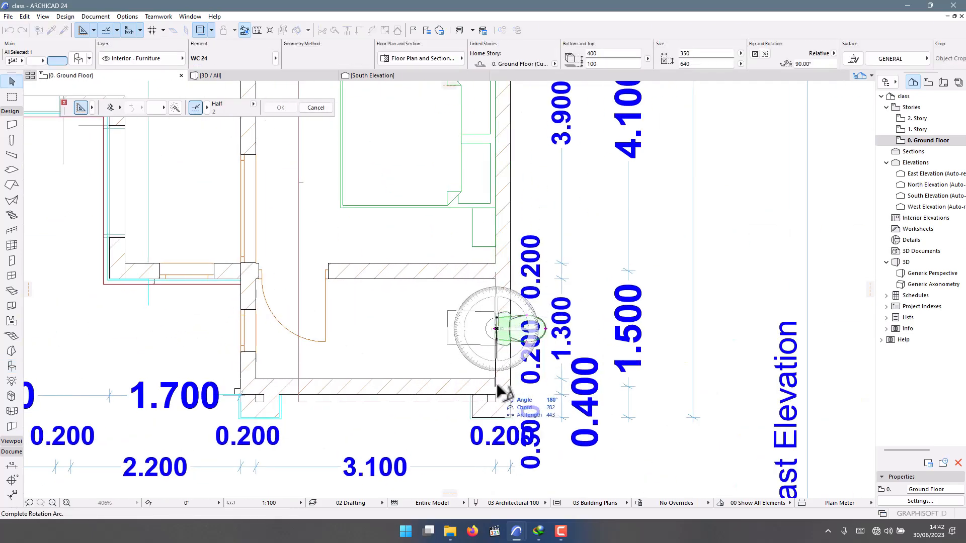
{"action": "scroll", "coordinate": [505, 271], "scroll_direction": "down", "scroll_amount": 2}
{"action": "scroll", "coordinate": [471, 336], "scroll_direction": "up", "scroll_amount": 3}
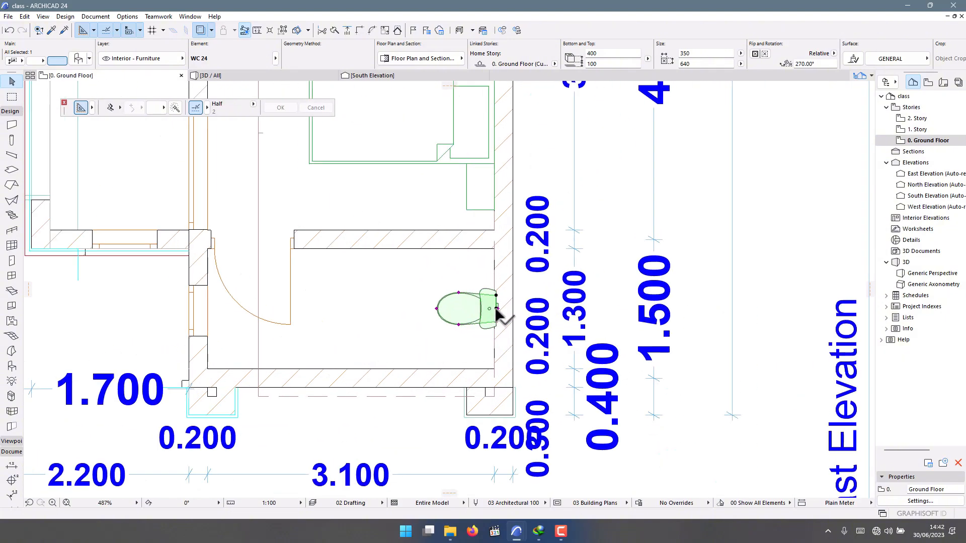
Move the WC to the inner face of the bathroom's south wall and rotate it to face north.
{"action": "left_click", "coordinate": [484, 322]}
{"action": "left_click", "coordinate": [354, 369]}
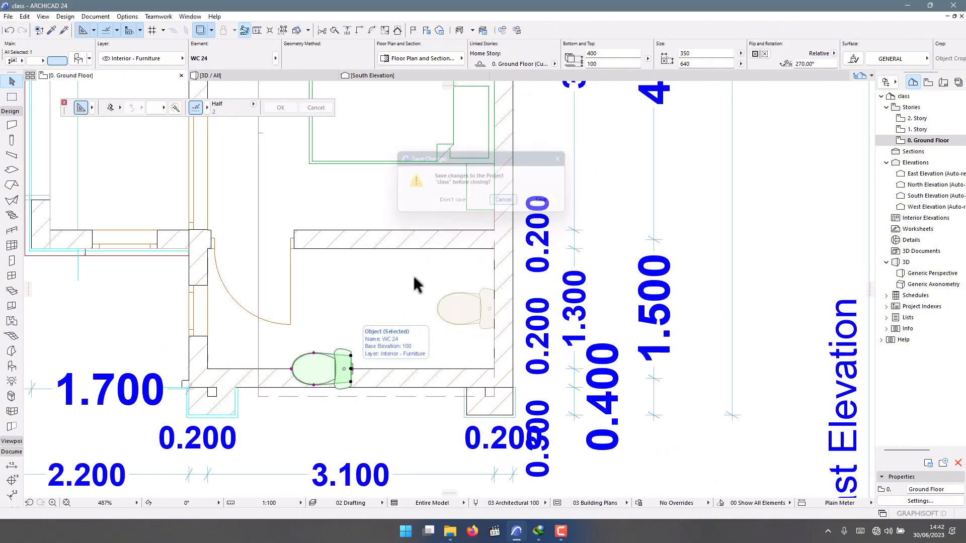
{"action": "key", "text": "ctrl+e"}
{"action": "left_click", "coordinate": [351, 369]}
{"action": "left_click", "coordinate": [354, 438]}
{"action": "left_click", "coordinate": [296, 367]}
{"action": "scroll", "coordinate": [352, 195], "scroll_direction": "down", "scroll_amount": 2}
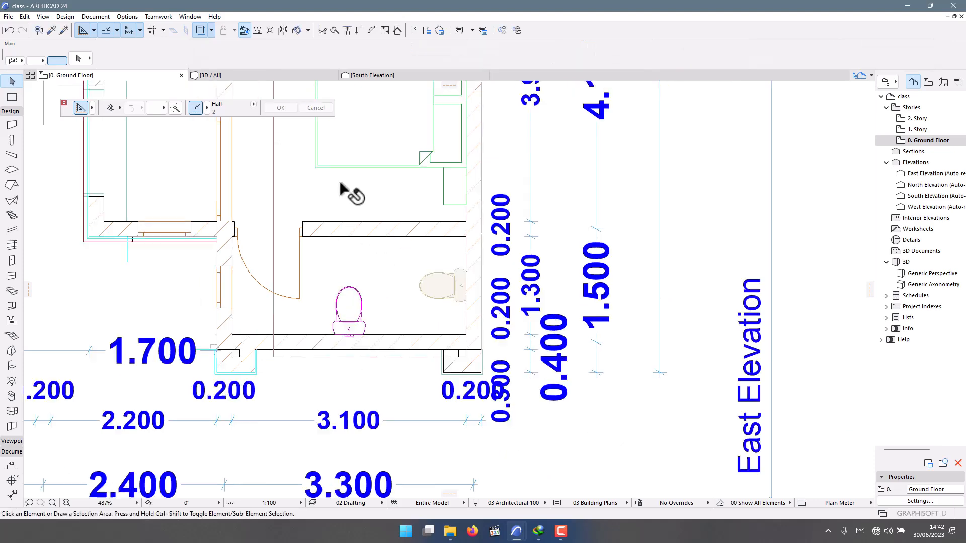
{"action": "left_click", "coordinate": [11, 282]}
{"action": "scroll", "coordinate": [472, 267], "scroll_direction": "up", "scroll_amount": 2}
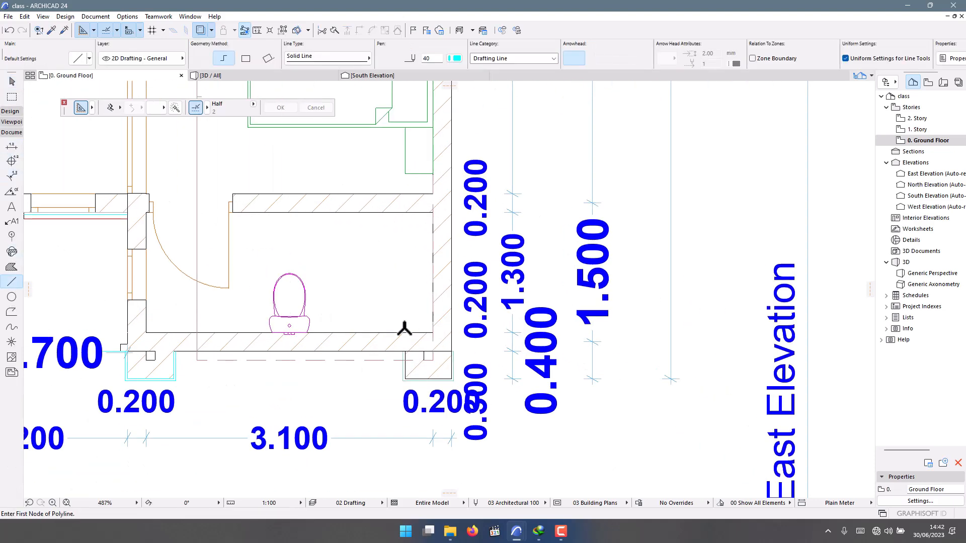
{"action": "left_click", "coordinate": [377, 332]}
{"action": "key", "text": "Escape"}
{"action": "key", "text": "Escape"}
Search the object library for SHOWER and place the 800 x 800 mm Shower Cabin 24 in the bathroom's southeast corner.
{"action": "left_click", "coordinate": [7, 111]}
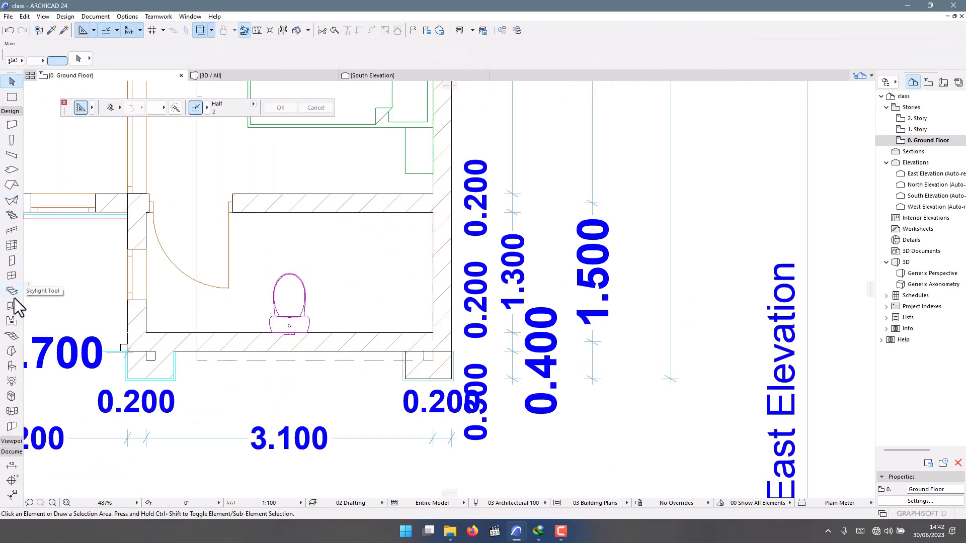
{"action": "double_click", "coordinate": [12, 366]}
{"action": "left_click_drag", "start_coordinate": [141, 32], "coordinate": [121, 32]}
{"action": "type", "text": "SHOWER"}
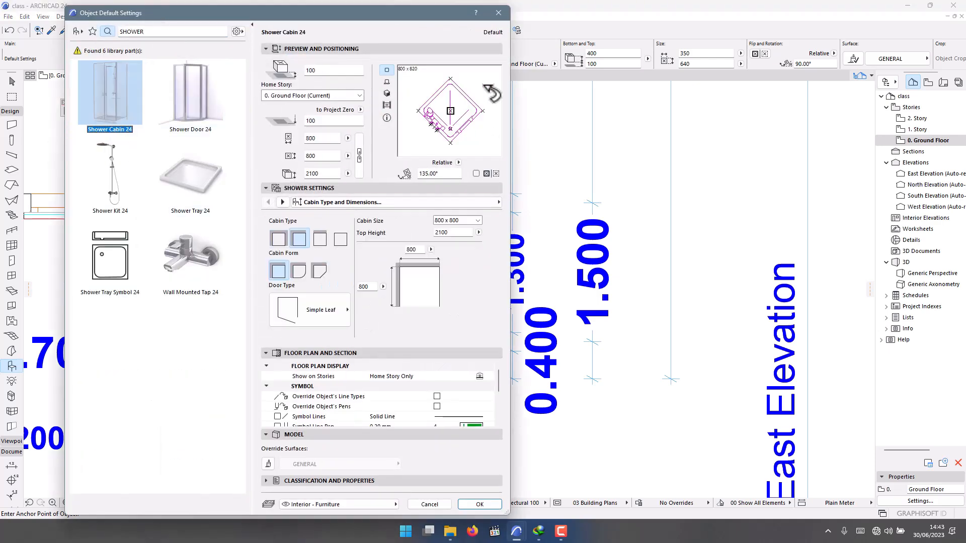
{"action": "key", "text": "Return"}
{"action": "left_click", "coordinate": [433, 332]}
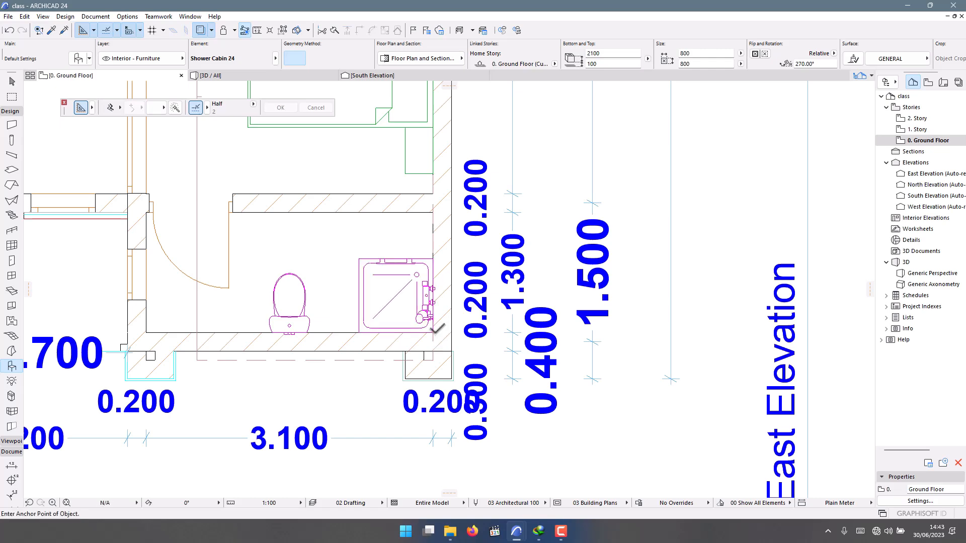
Stretch the shower cabin north until it reaches the inner face of the bathroom's north wall.
{"action": "key", "text": "Escape"}
{"action": "left_click", "coordinate": [360, 258]}
{"action": "left_click", "coordinate": [359, 259]}
{"action": "left_click", "coordinate": [359, 213]}
{"action": "key", "text": "Escape"}
{"action": "scroll", "coordinate": [377, 225], "scroll_direction": "down", "scroll_amount": 3}
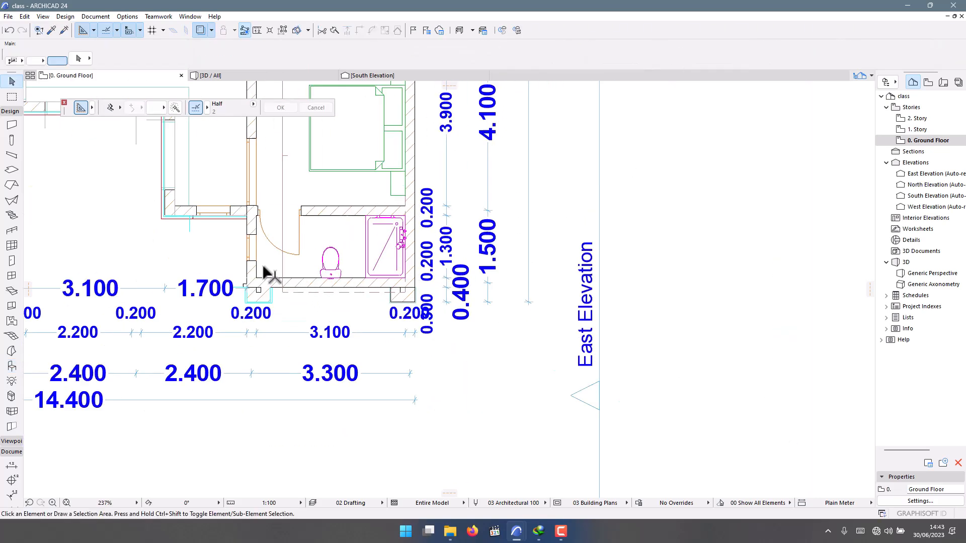
{"action": "scroll", "coordinate": [346, 237], "scroll_direction": "up", "scroll_amount": 2}
{"action": "scroll", "coordinate": [443, 254], "scroll_direction": "down", "scroll_amount": 2}
{"action": "scroll", "coordinate": [500, 376], "scroll_direction": "down", "scroll_amount": 4}
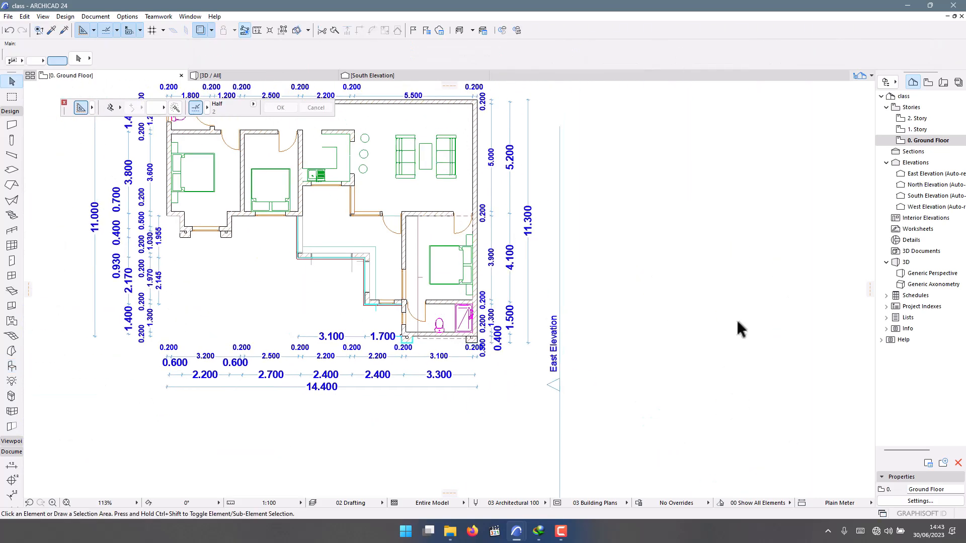
Open the settings of the roof over the southeast bedroom and examine its floor plan display, line and cover fill options.
{"action": "scroll", "coordinate": [500, 239], "scroll_direction": "up", "scroll_amount": 2}
{"action": "left_click", "coordinate": [380, 222]}
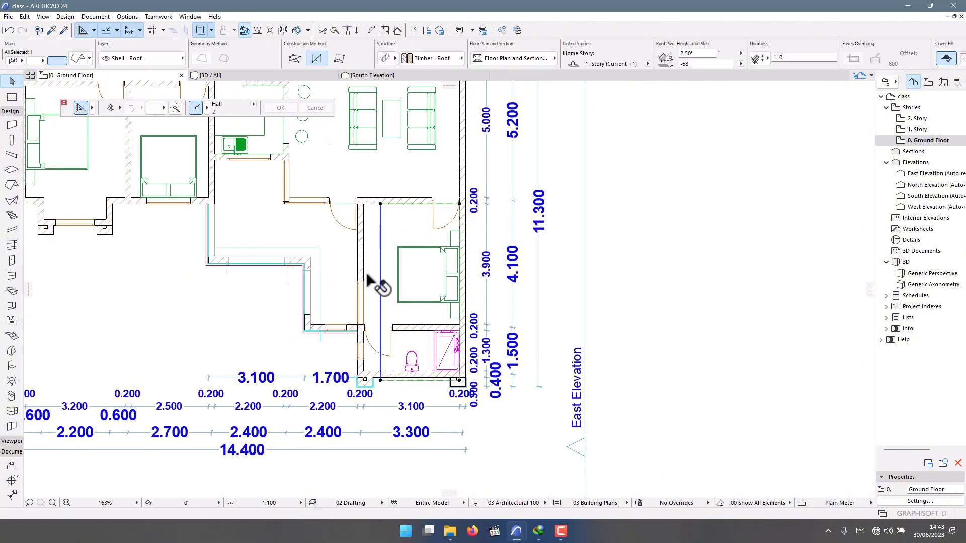
{"action": "key", "text": "ctrl+t"}
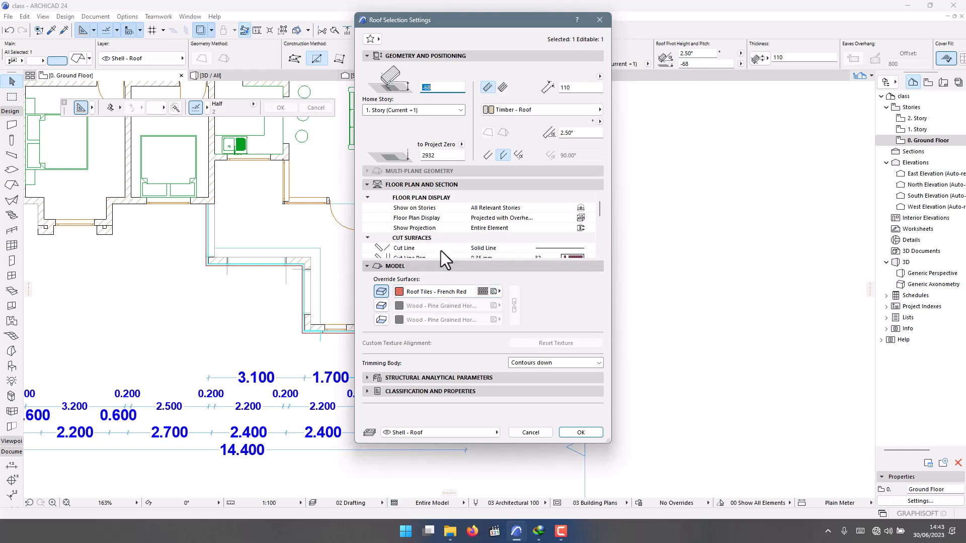
{"action": "scroll", "coordinate": [470, 236], "scroll_direction": "down", "scroll_amount": 4}
{"action": "scroll", "coordinate": [470, 235], "scroll_direction": "up", "scroll_amount": 5}
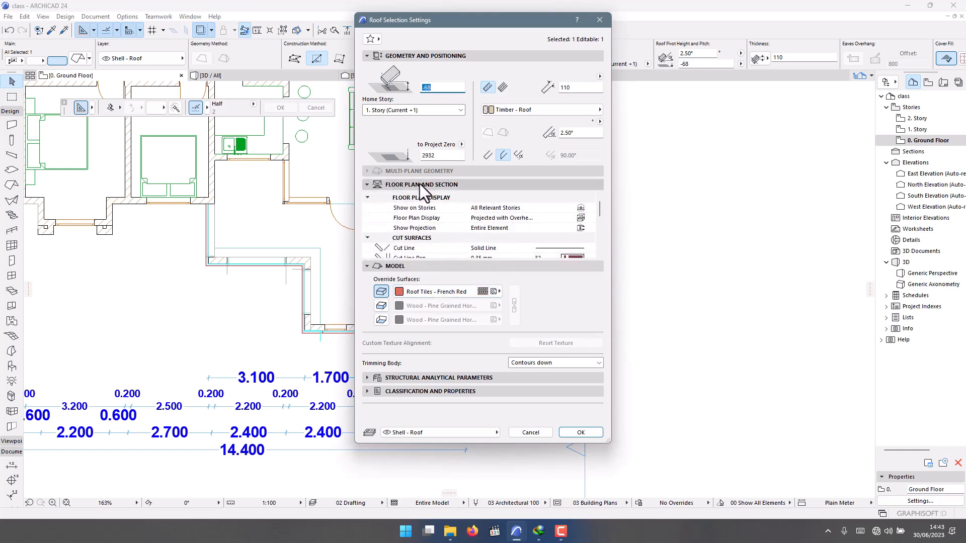
{"action": "scroll", "coordinate": [467, 212], "scroll_direction": "down", "scroll_amount": 3}
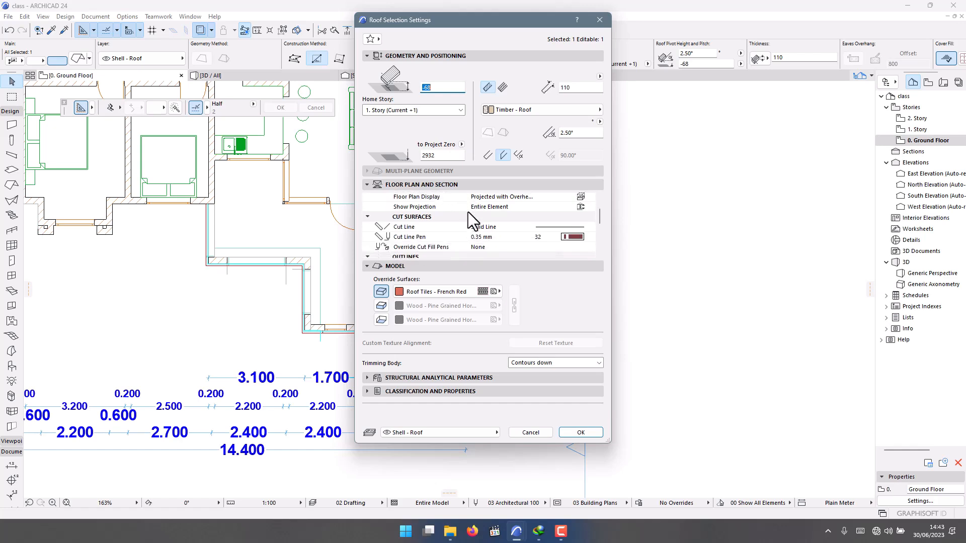
{"action": "scroll", "coordinate": [468, 213], "scroll_direction": "up", "scroll_amount": 3}
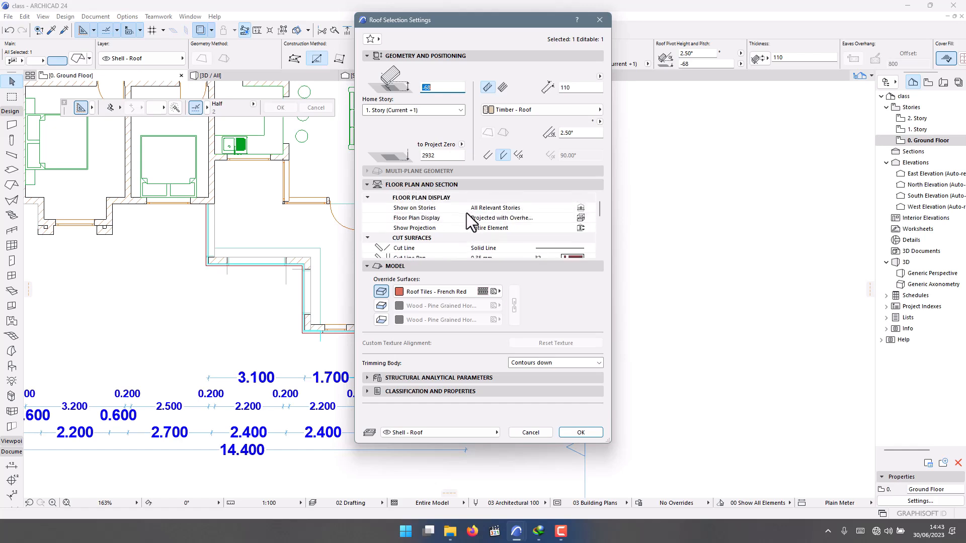
{"action": "scroll", "coordinate": [477, 235], "scroll_direction": "down", "scroll_amount": 1}
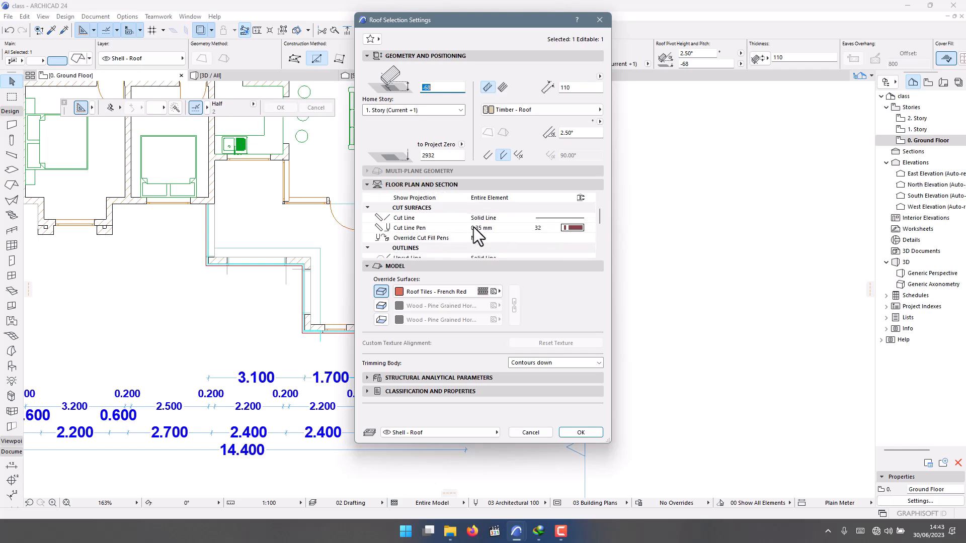
{"action": "scroll", "coordinate": [477, 235], "scroll_direction": "down", "scroll_amount": 4}
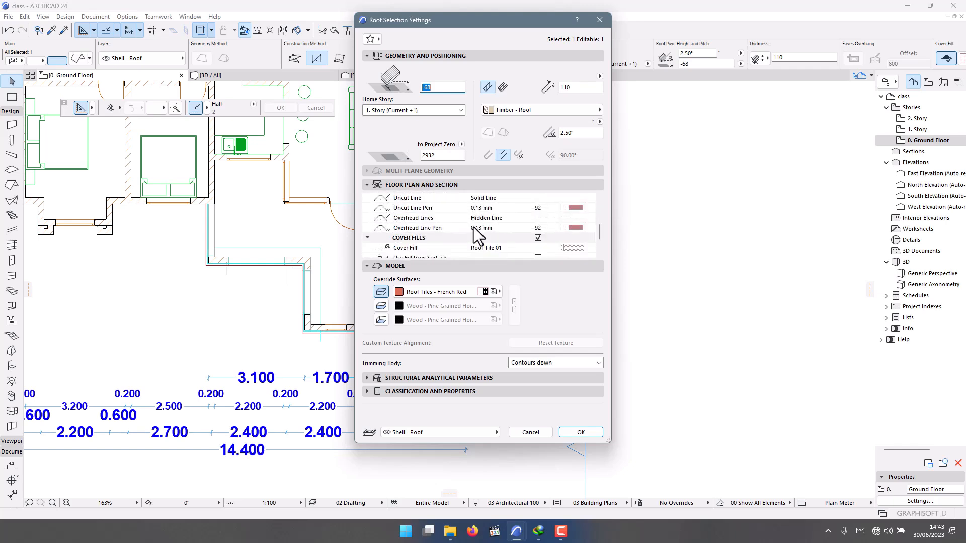
{"action": "scroll", "coordinate": [477, 235], "scroll_direction": "down", "scroll_amount": 1}
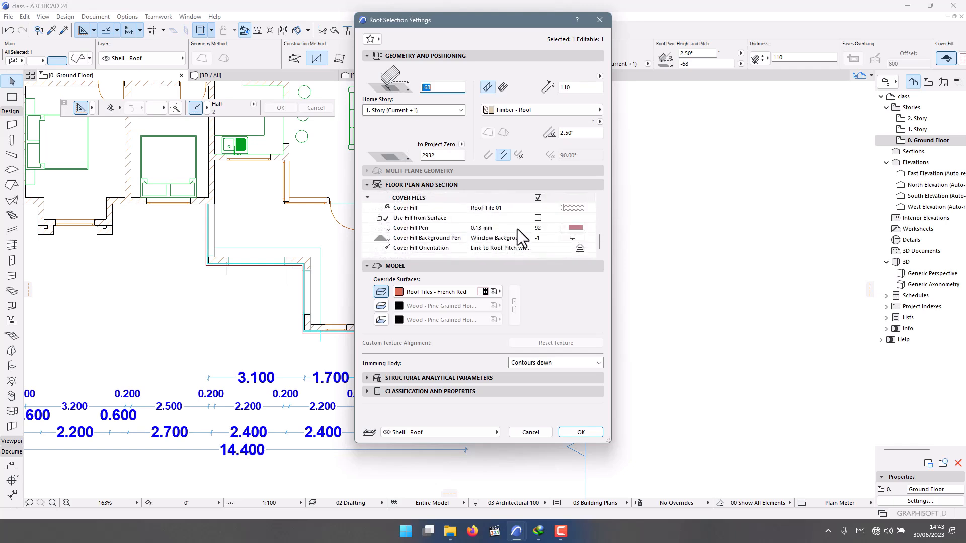
{"action": "scroll", "coordinate": [512, 231], "scroll_direction": "up", "scroll_amount": 6}
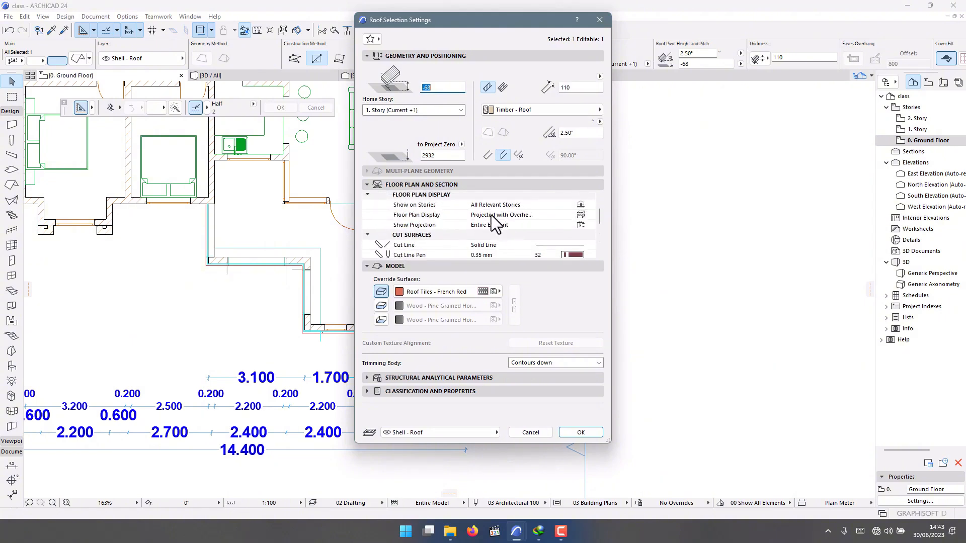
{"action": "scroll", "coordinate": [494, 222], "scroll_direction": "down", "scroll_amount": 2}
{"action": "scroll", "coordinate": [483, 216], "scroll_direction": "up", "scroll_amount": 2}
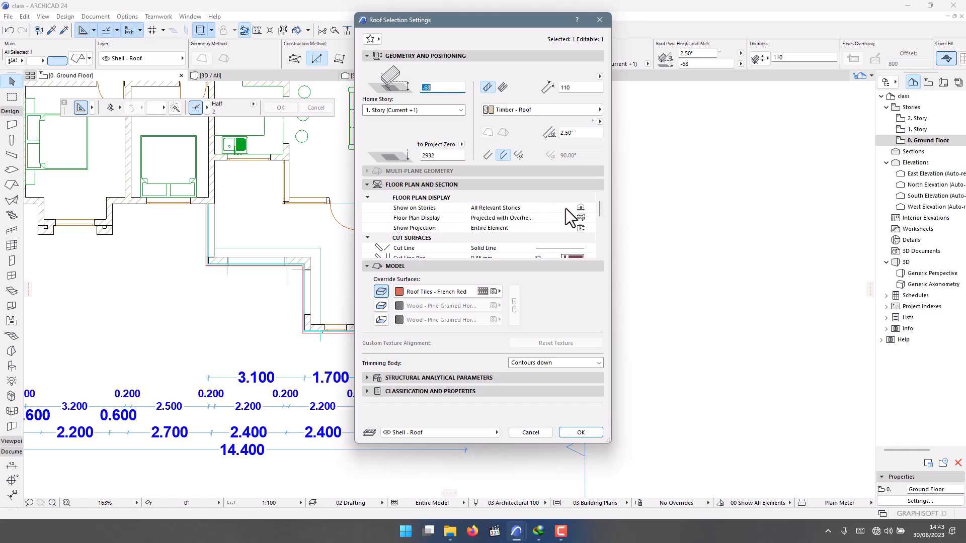
{"action": "left_click", "coordinate": [580, 208]}
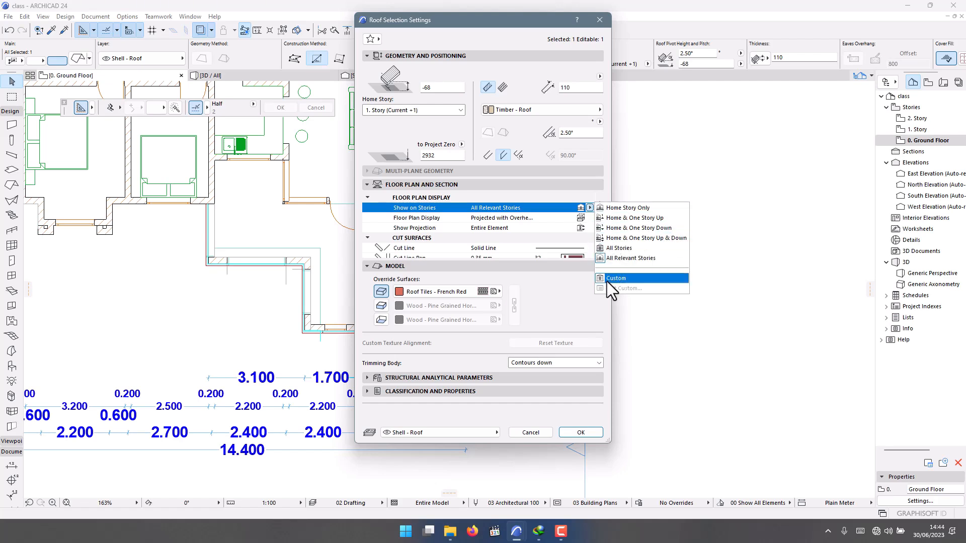
{"action": "left_click", "coordinate": [528, 224]}
{"action": "scroll", "coordinate": [528, 254], "scroll_direction": "down", "scroll_amount": 1}
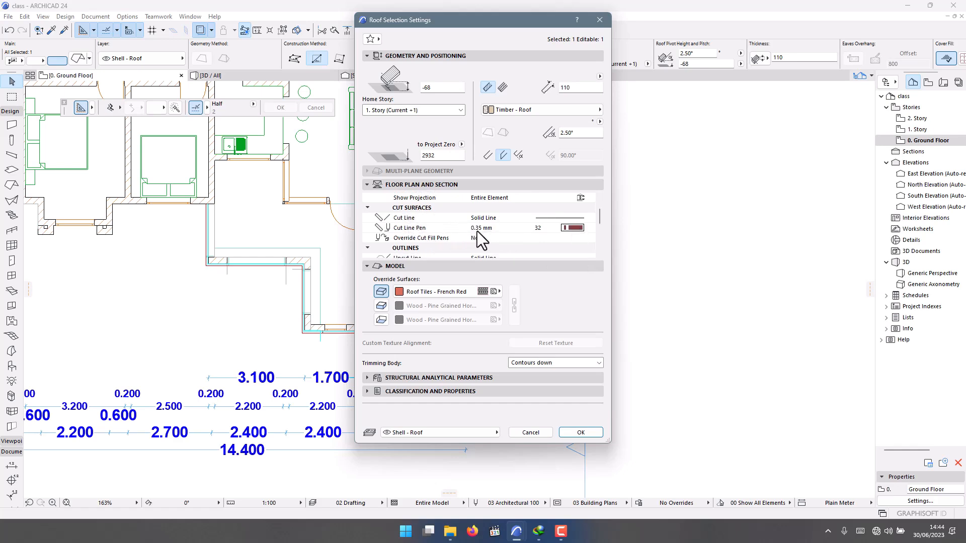
Set the cut line pen and the cover fill pen of the southeast bedroom's roof to 19.
{"action": "left_click", "coordinate": [572, 237]}
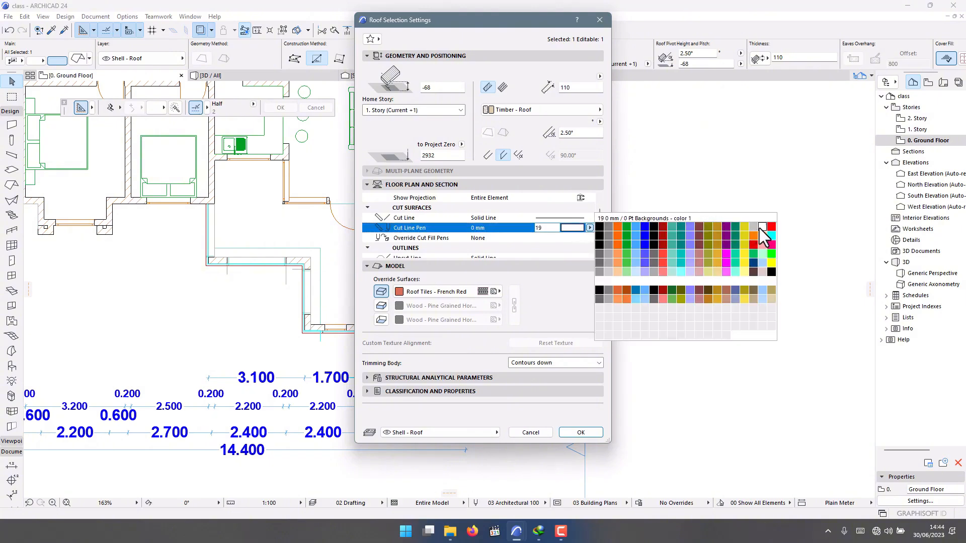
{"action": "left_click", "coordinate": [639, 243]}
{"action": "scroll", "coordinate": [522, 236], "scroll_direction": "down", "scroll_amount": 3}
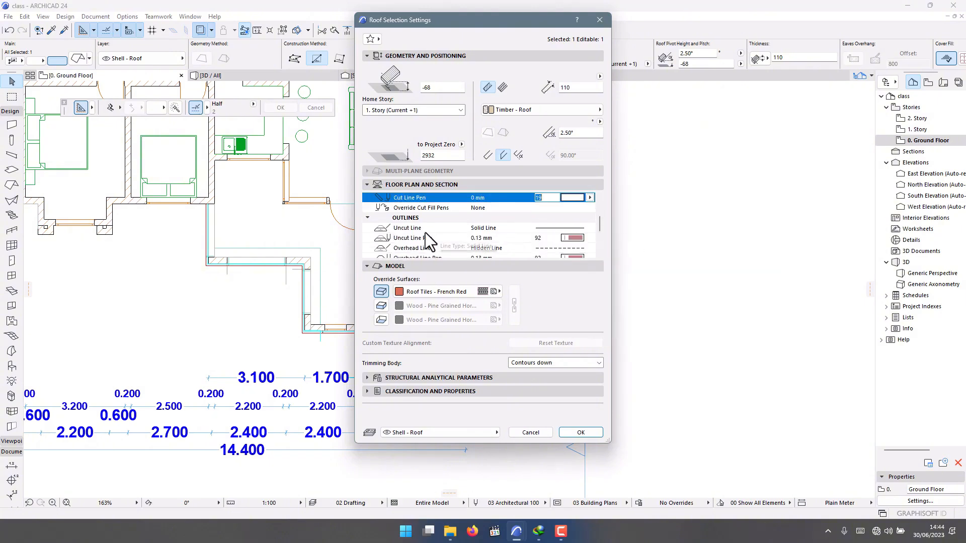
{"action": "scroll", "coordinate": [423, 236], "scroll_direction": "down", "scroll_amount": 3}
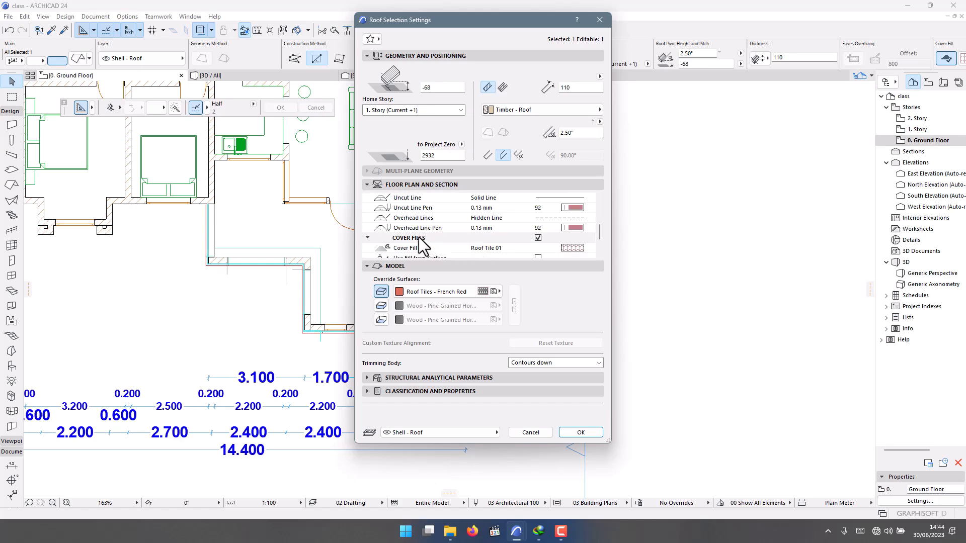
{"action": "scroll", "coordinate": [425, 237], "scroll_direction": "down", "scroll_amount": 3}
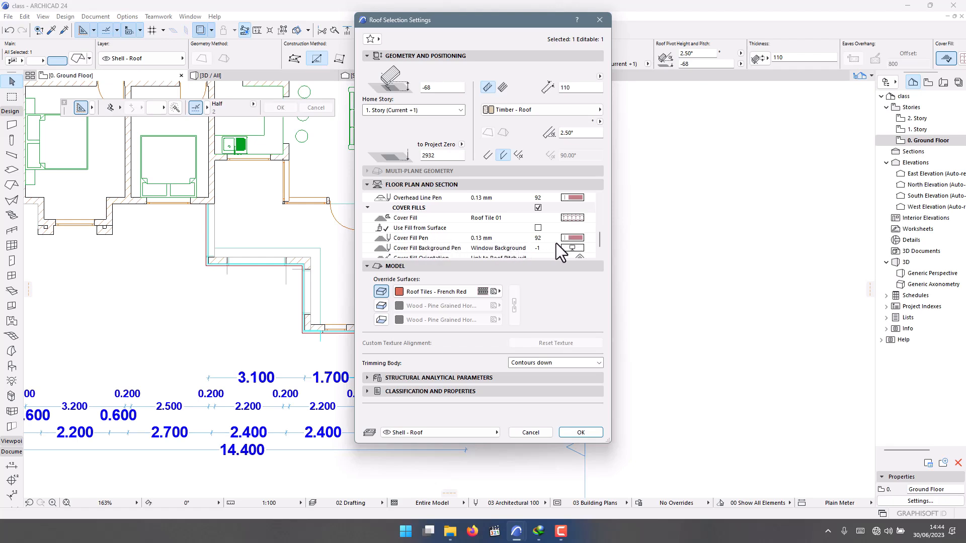
{"action": "left_click", "coordinate": [579, 238]}
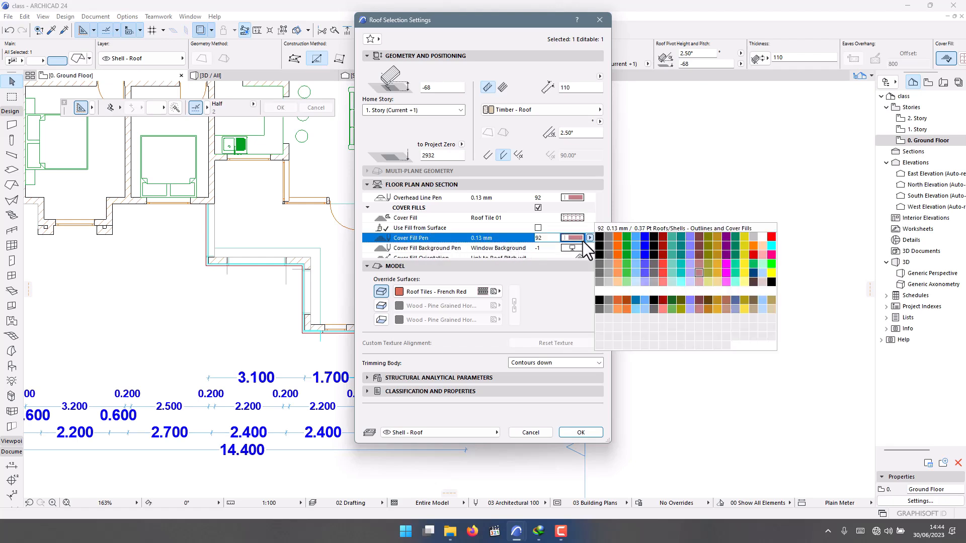
{"action": "left_click", "coordinate": [761, 247]}
{"action": "left_click", "coordinate": [581, 433]}
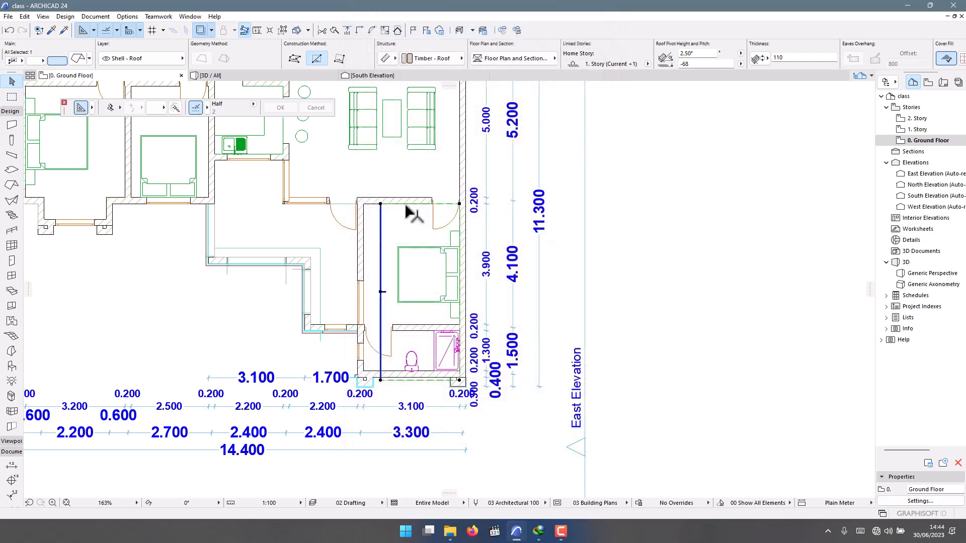
{"action": "key", "text": "ctrl+d"}
{"action": "left_click", "coordinate": [402, 224]}
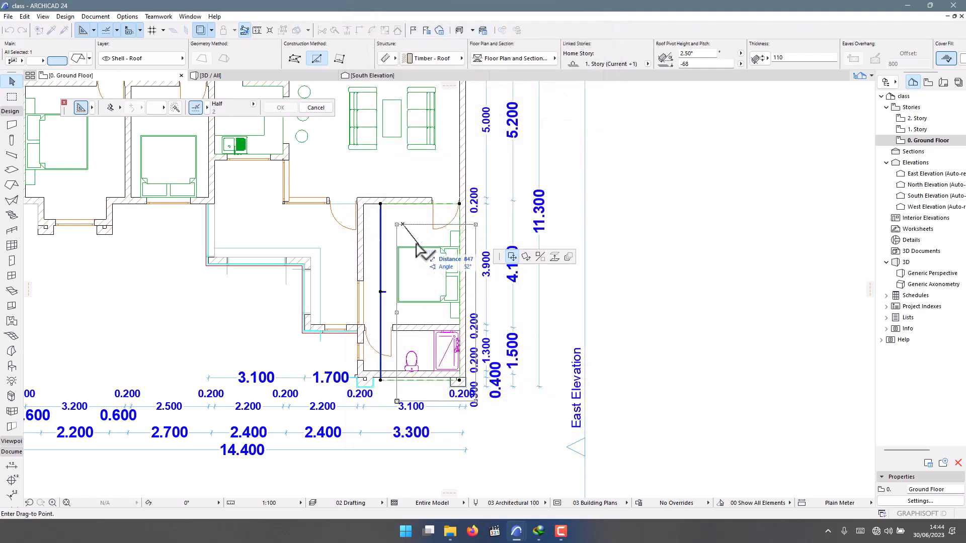
{"action": "key", "text": "Escape"}
{"action": "key", "text": "Escape"}
Reopen the settings of the roof over the southeast bedroom and set its overhead line pen to 19.
{"action": "left_click", "coordinate": [379, 214]}
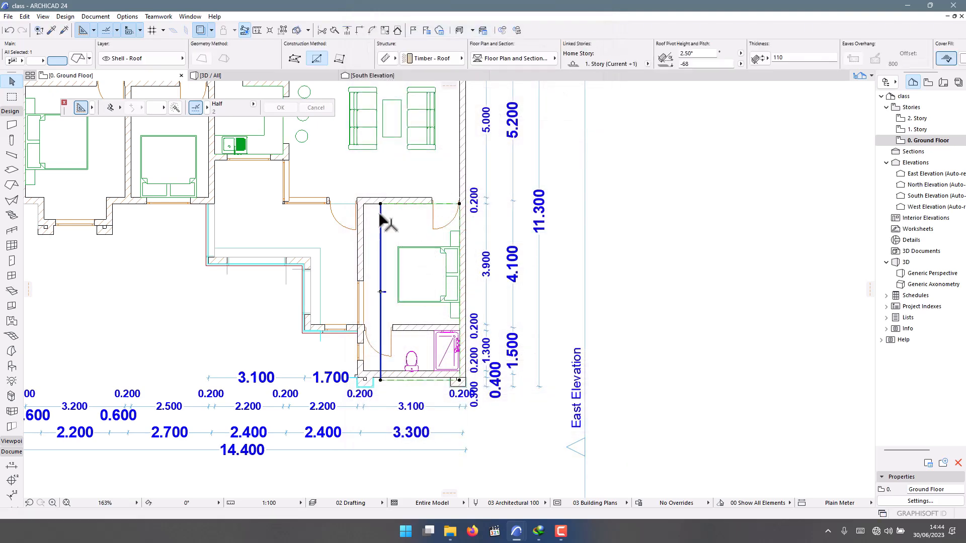
{"action": "double_click", "coordinate": [379, 214]}
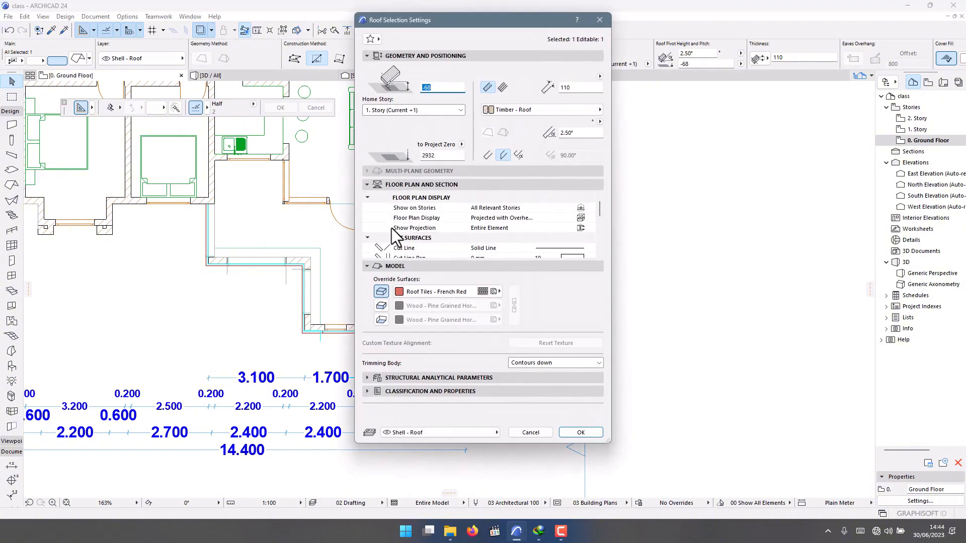
{"action": "scroll", "coordinate": [469, 230], "scroll_direction": "down", "scroll_amount": 6}
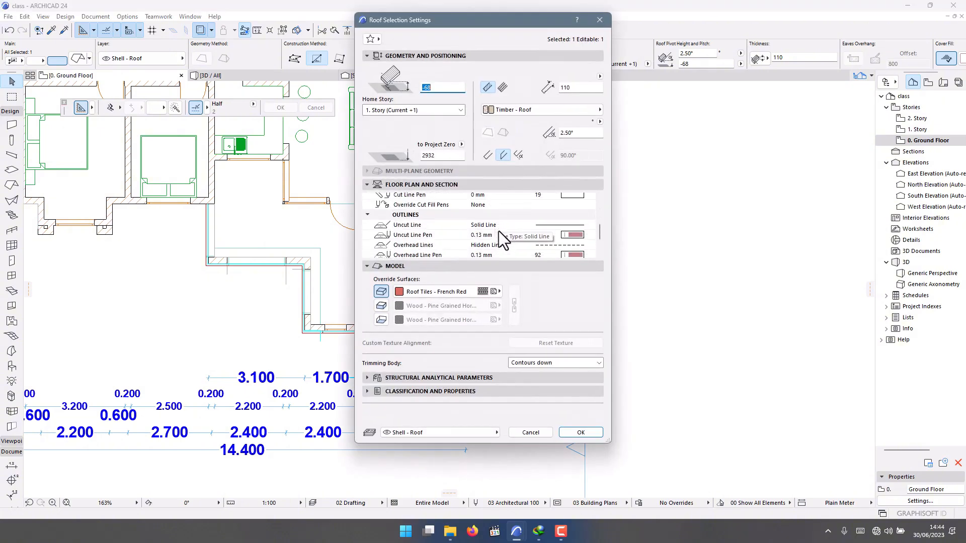
{"action": "scroll", "coordinate": [554, 238], "scroll_direction": "up", "scroll_amount": 3}
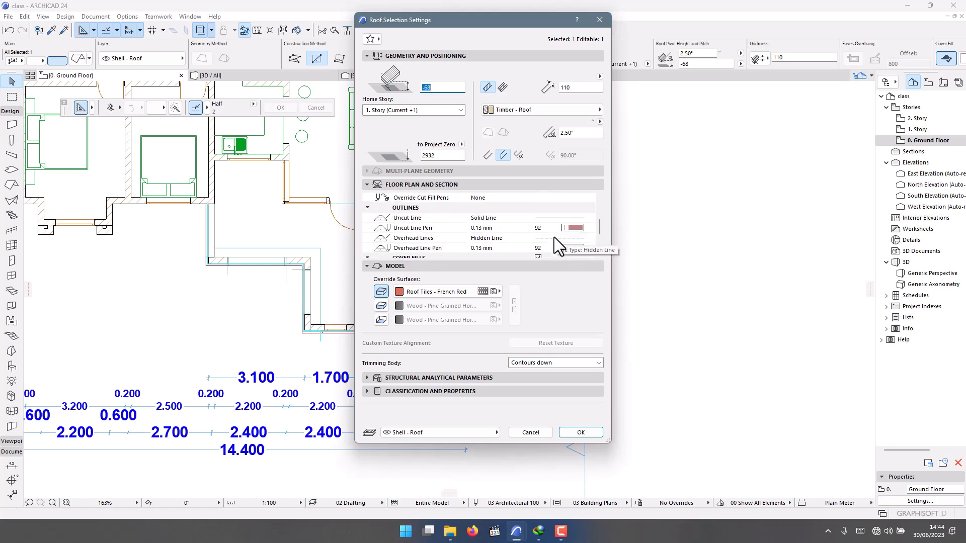
{"action": "scroll", "coordinate": [505, 237], "scroll_direction": "down", "scroll_amount": 1}
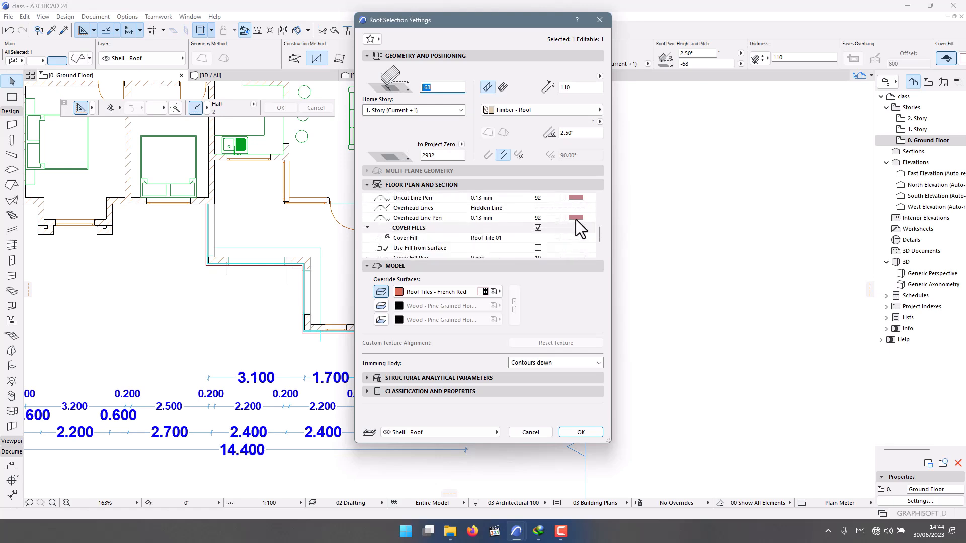
{"action": "left_click", "coordinate": [572, 217]}
{"action": "left_click", "coordinate": [760, 218]}
Set the uncut line pen of the southeast bedroom's roof to 19 and apply the roof settings.
{"action": "scroll", "coordinate": [572, 244], "scroll_direction": "up", "scroll_amount": 3}
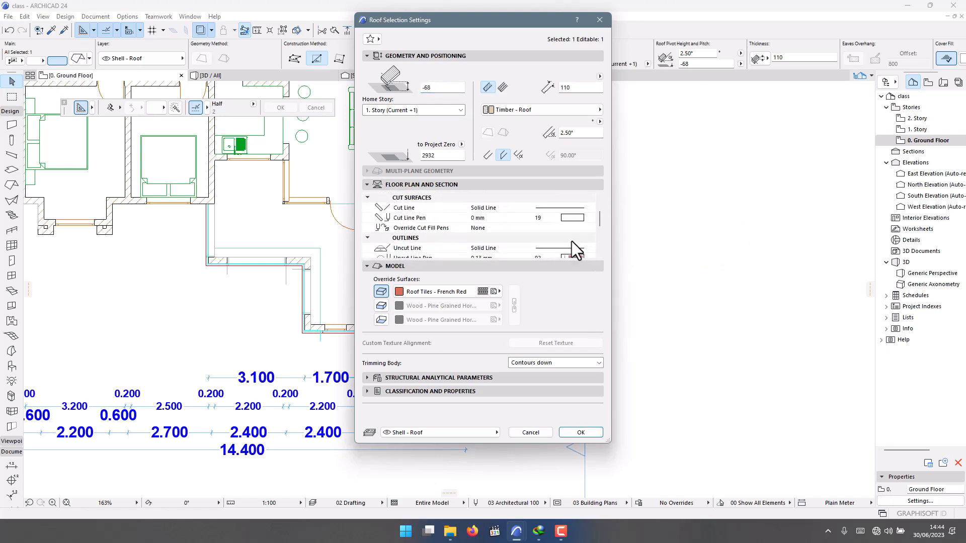
{"action": "scroll", "coordinate": [575, 237], "scroll_direction": "down", "scroll_amount": 1}
{"action": "scroll", "coordinate": [578, 245], "scroll_direction": "down", "scroll_amount": 2}
{"action": "left_click", "coordinate": [572, 228]}
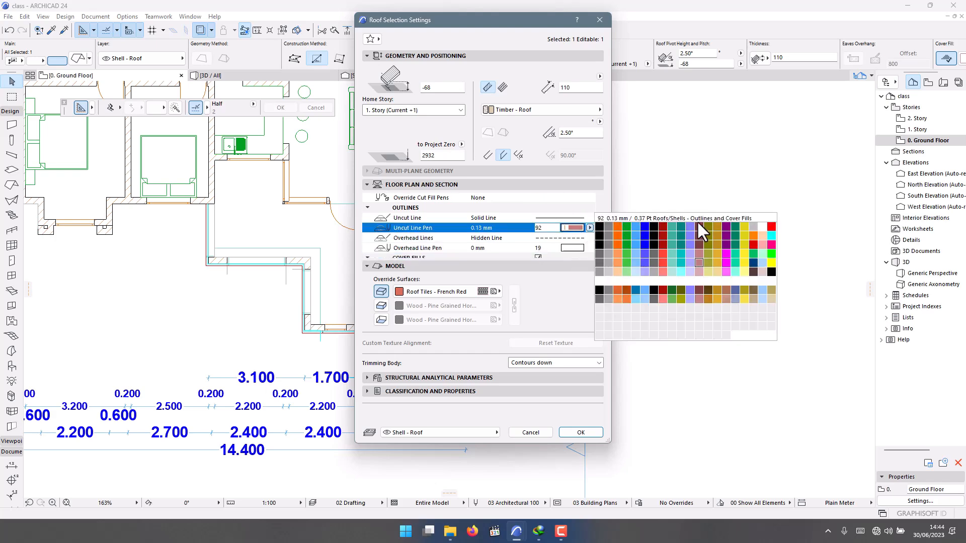
{"action": "left_click", "coordinate": [765, 229]}
{"action": "left_click", "coordinate": [580, 432]}
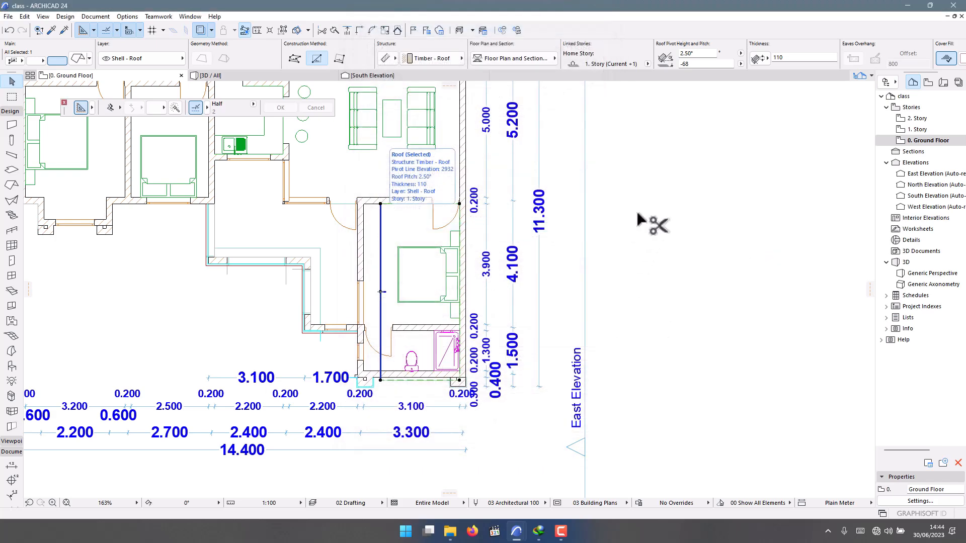
{"action": "scroll", "coordinate": [476, 207], "scroll_direction": "down", "scroll_amount": 3}
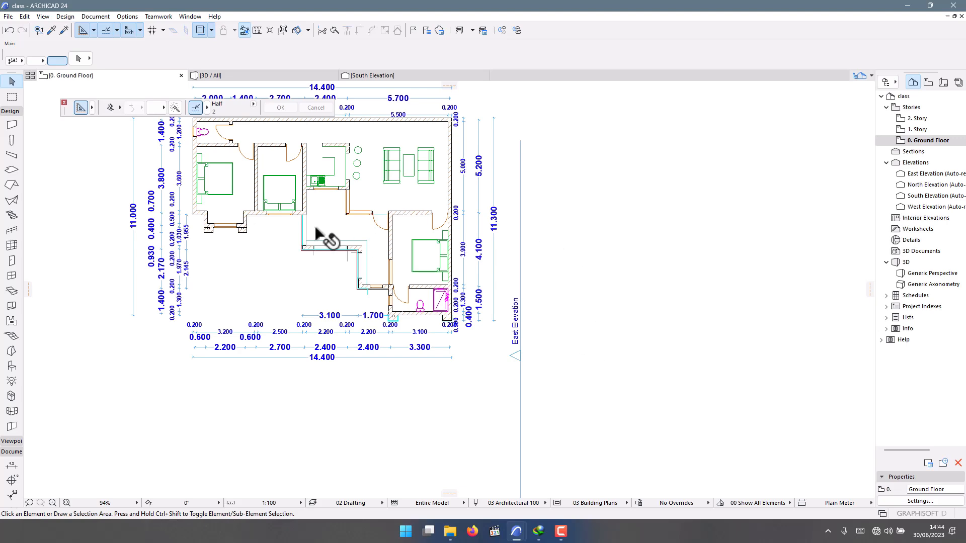
{"action": "scroll", "coordinate": [427, 296], "scroll_direction": "down", "scroll_amount": 2}
{"action": "scroll", "coordinate": [315, 189], "scroll_direction": "up", "scroll_amount": 2}
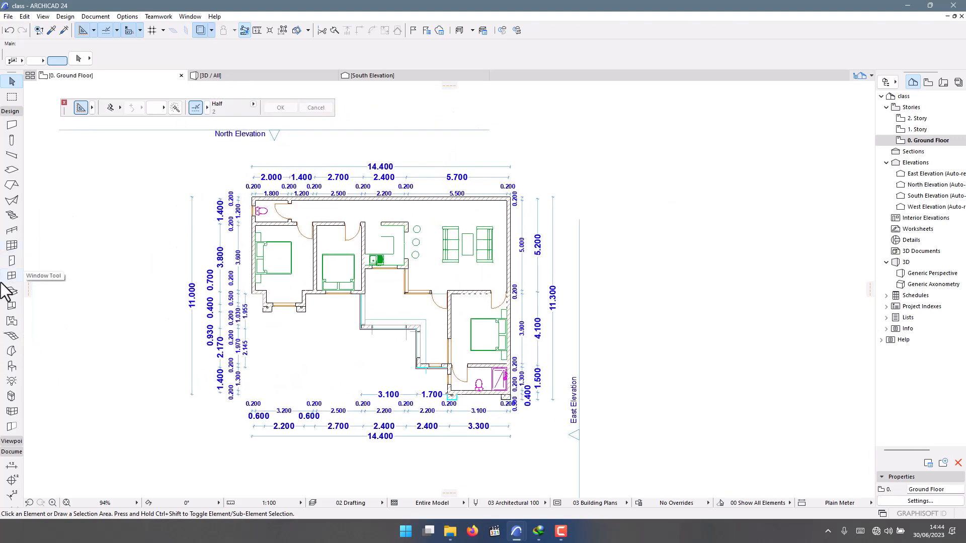
Set the default text height of the Text tool to 3.5 mm.
{"action": "left_click", "coordinate": [11, 111]}
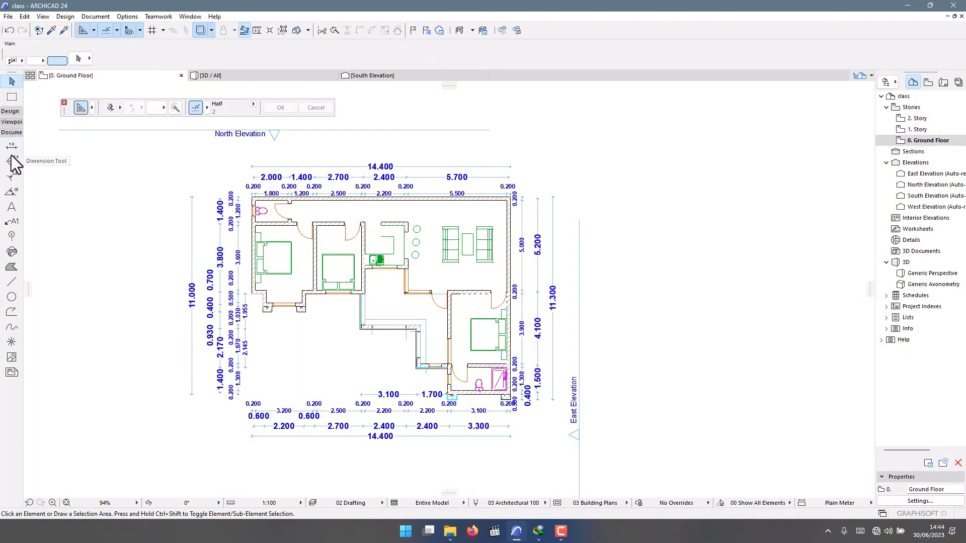
{"action": "left_click", "coordinate": [13, 208]}
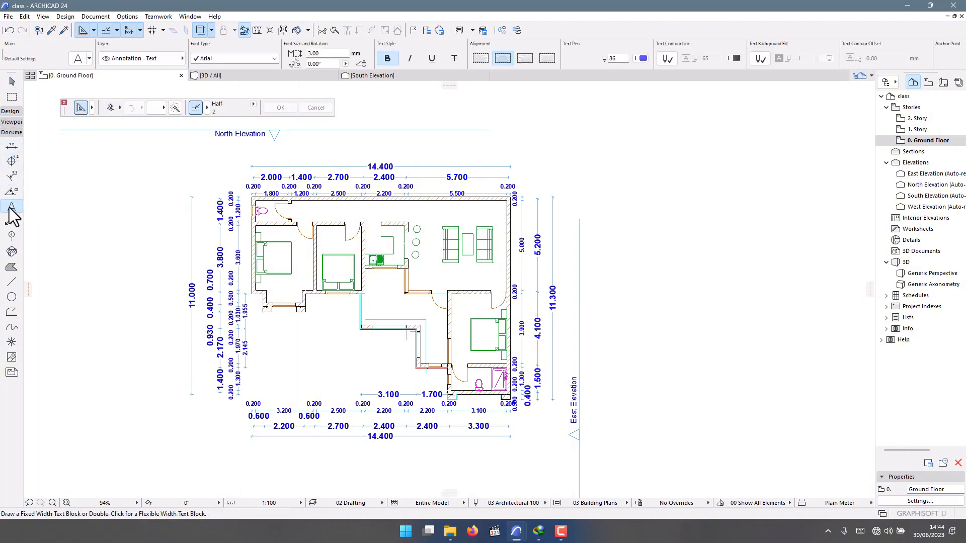
{"action": "double_click", "coordinate": [12, 207]}
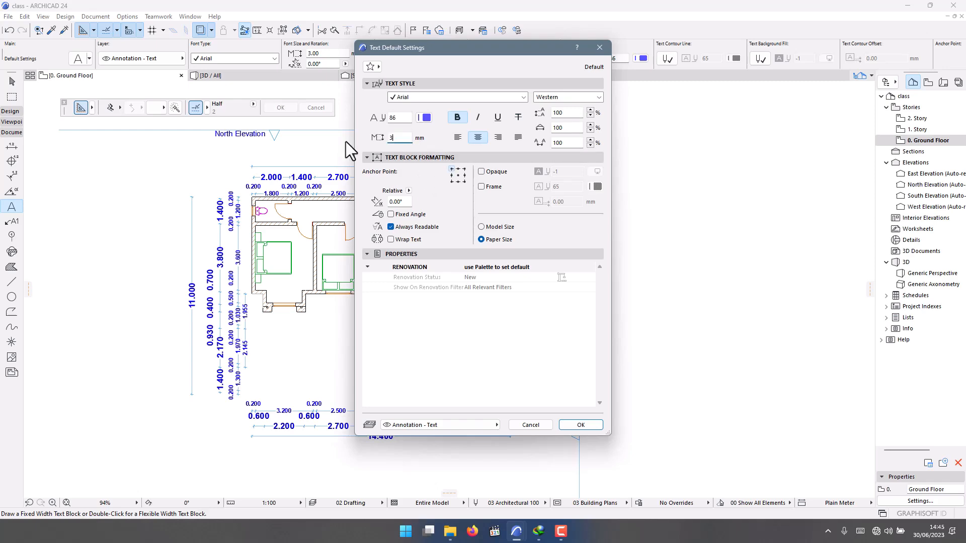
{"action": "type", "text": ".5"}
{"action": "left_click", "coordinate": [575, 424]}
Place a text block in the westernmost bedroom reading BEDROOM with 2 on a second line.
{"action": "scroll", "coordinate": [283, 259], "scroll_direction": "up", "scroll_amount": 4}
{"action": "left_click", "coordinate": [251, 209]}
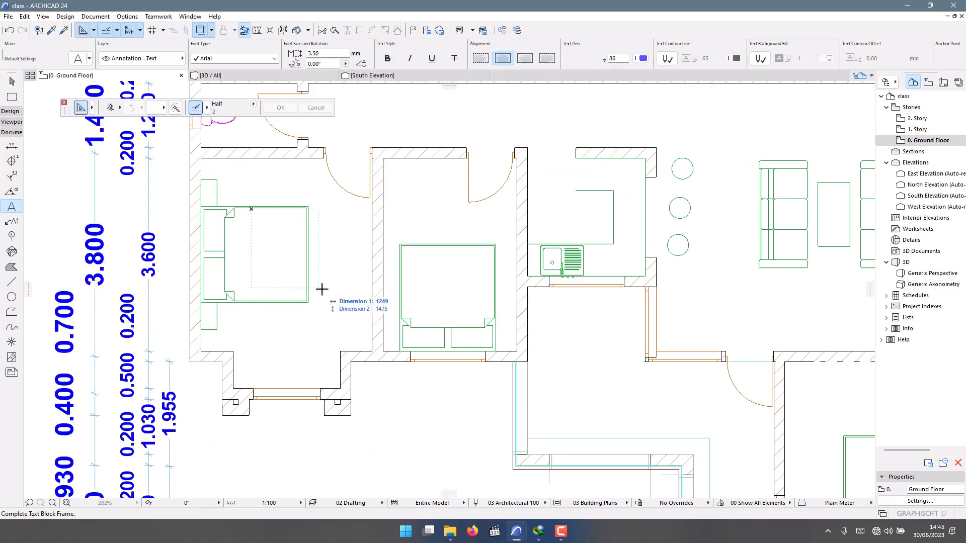
{"action": "left_click", "coordinate": [356, 280]}
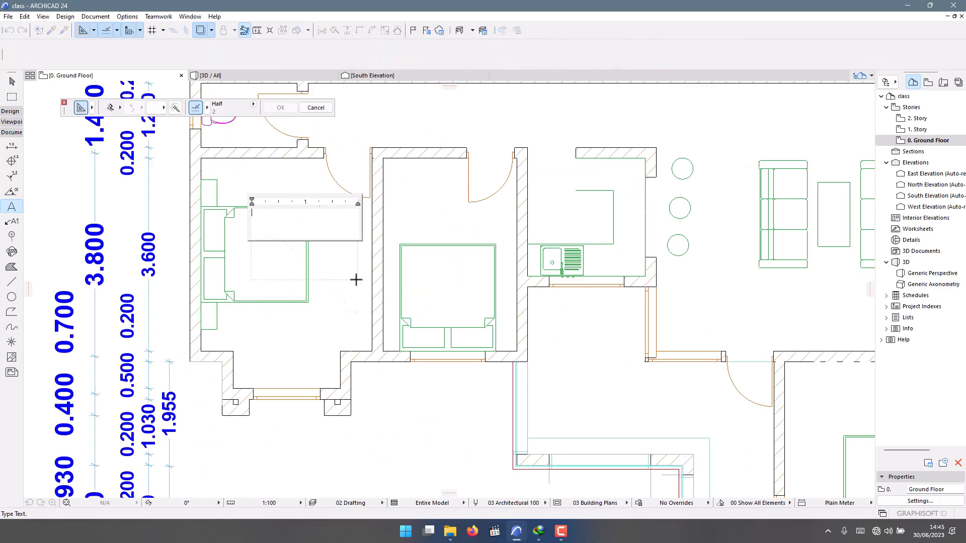
{"action": "type", "text": "BEDROOM"}
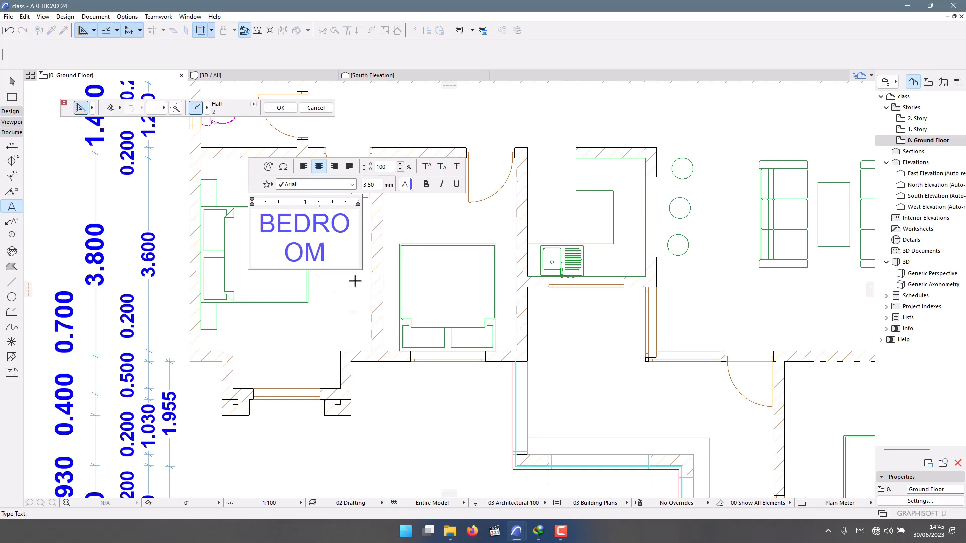
{"action": "key", "text": "Return"}
{"action": "type", "text": "2"}
{"action": "left_click", "coordinate": [320, 312]}
{"action": "key", "text": "Escape"}
Widen the BEDROOM 2 text frame so the word fits on one line and move the label onto the westernmost bedroom.
{"action": "left_click", "coordinate": [356, 297]}
{"action": "left_click", "coordinate": [356, 297]}
{"action": "left_click", "coordinate": [434, 267]}
{"action": "key", "text": "ctrl+d"}
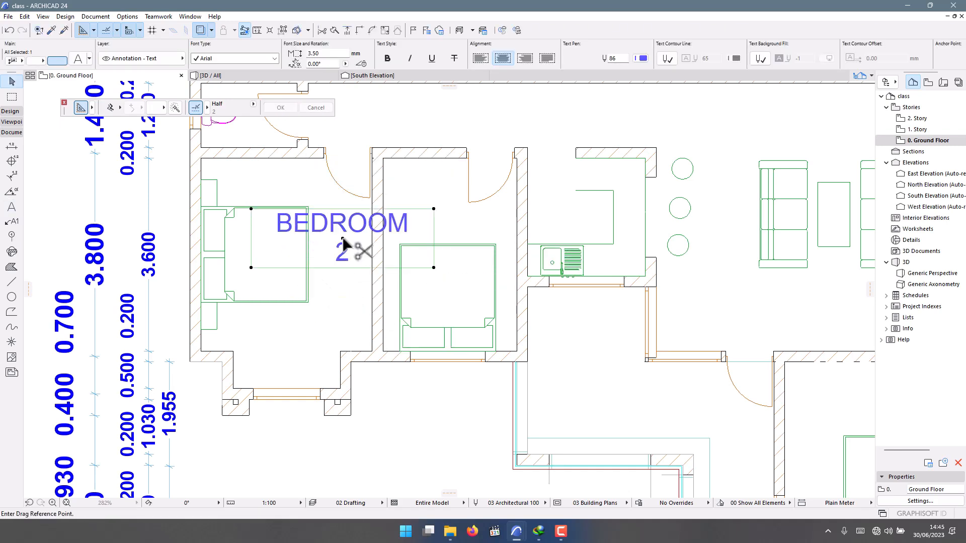
{"action": "left_click", "coordinate": [343, 245]}
{"action": "left_click", "coordinate": [281, 271]}
Copy the BEDROOM 2 label horizontally into the neighbouring middle bedroom and change its number to 1.
{"action": "left_click", "coordinate": [455, 271]}
{"action": "left_click", "coordinate": [11, 207]}
{"action": "left_click", "coordinate": [454, 280]}
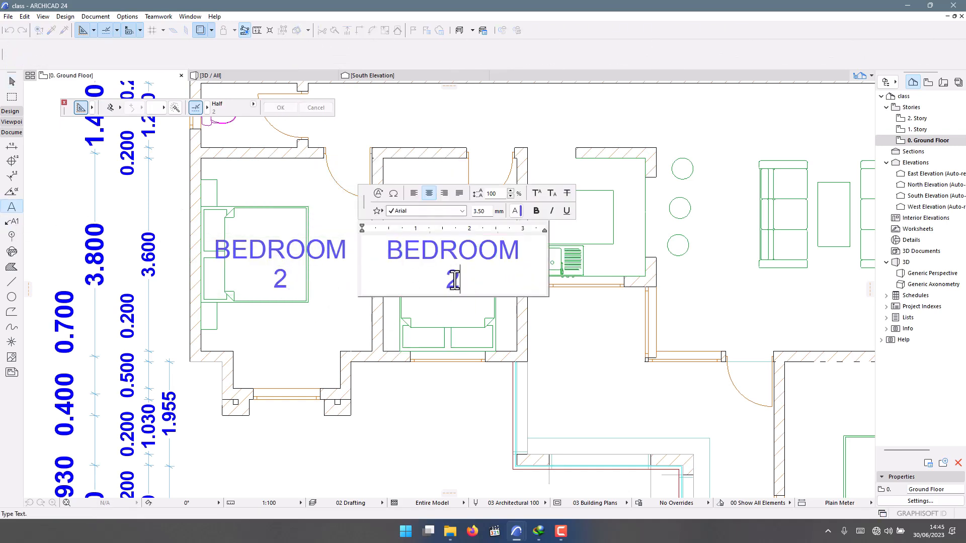
{"action": "left_click_drag", "start_coordinate": [455, 280], "coordinate": [431, 279]}
{"action": "type", "text": "1"}
{"action": "key", "text": "Escape"}
Copy the BEDROOM 1 label to the porch south of the kitchen and replace its text with FRONT PORCH.
{"action": "key", "text": "ctrl+shift+d"}
{"action": "left_click", "coordinate": [450, 266]}
{"action": "scroll", "coordinate": [621, 409], "scroll_direction": "down", "scroll_amount": 2}
{"action": "middle_click_drag", "start_coordinate": [621, 409], "coordinate": [448, 372]}
{"action": "left_click", "coordinate": [463, 368]}
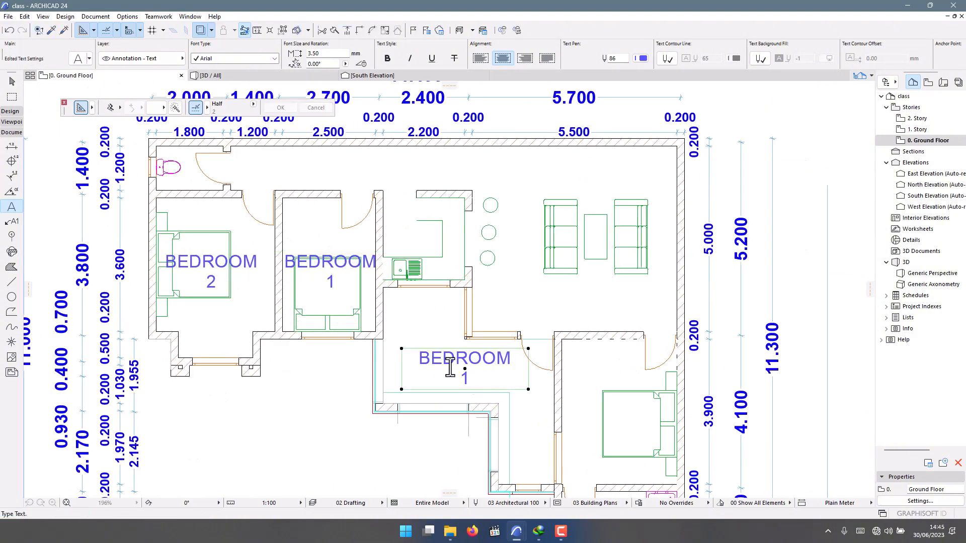
{"action": "left_click", "coordinate": [450, 368]}
{"action": "left_click_drag", "start_coordinate": [480, 373], "coordinate": [409, 360]}
{"action": "type", "text": "FRONT PORCH"}
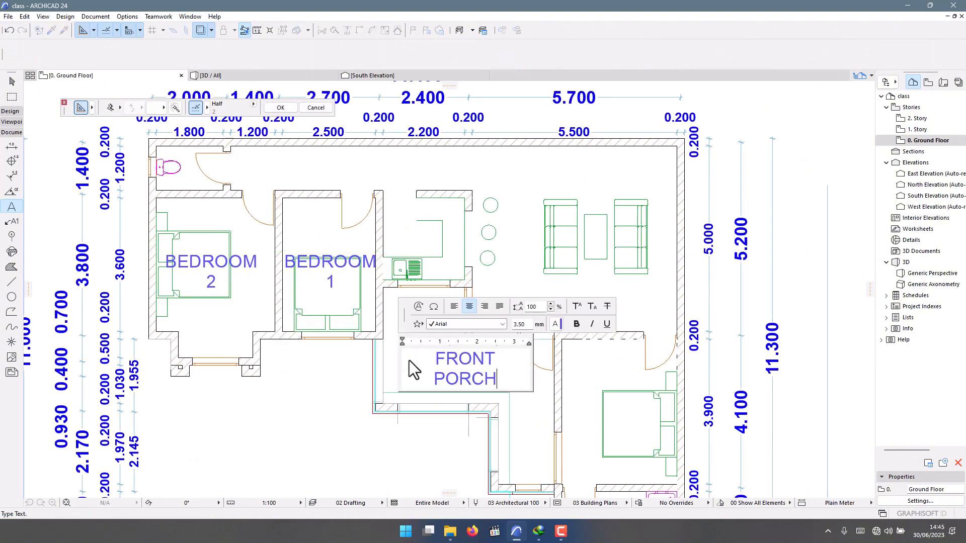
{"action": "left_click", "coordinate": [420, 413]}
Make the FRONT PORCH, BEDROOM 1 and BEDROOM 2 labels bold.
{"action": "left_click", "coordinate": [387, 58]}
{"action": "key", "text": "Escape"}
{"action": "left_click", "coordinate": [330, 272]}
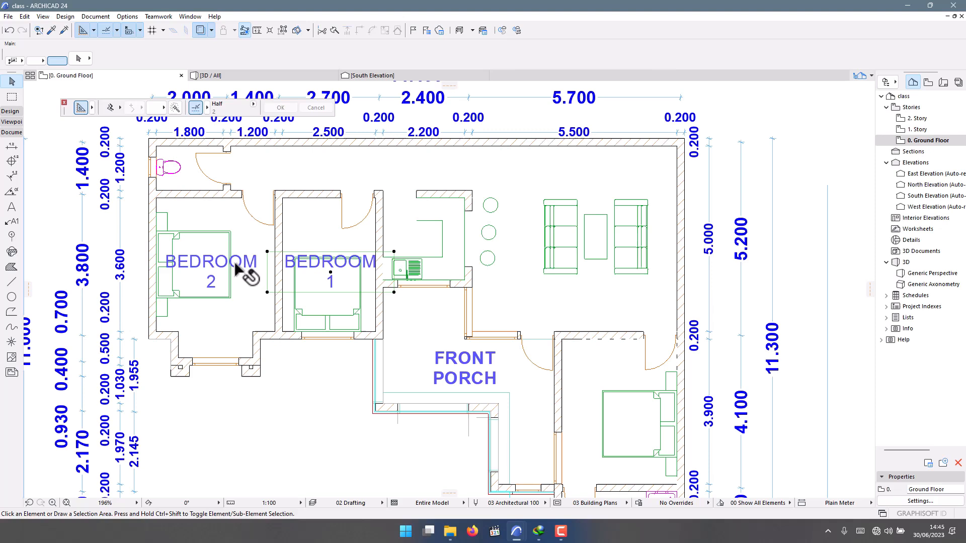
{"action": "left_click", "coordinate": [211, 277], "text": "shift"}
{"action": "left_click", "coordinate": [387, 58]}
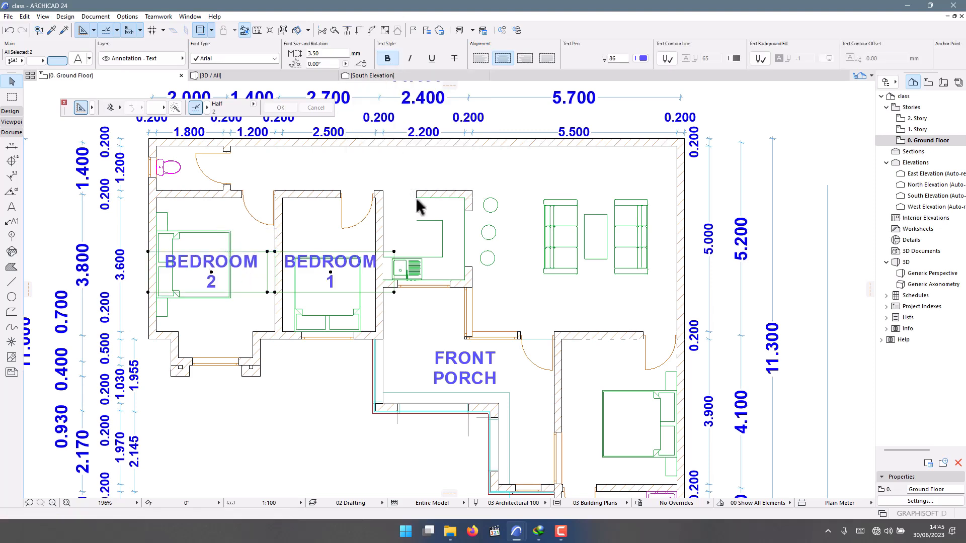
{"action": "key", "text": "Escape"}
{"action": "left_click", "coordinate": [460, 372]}
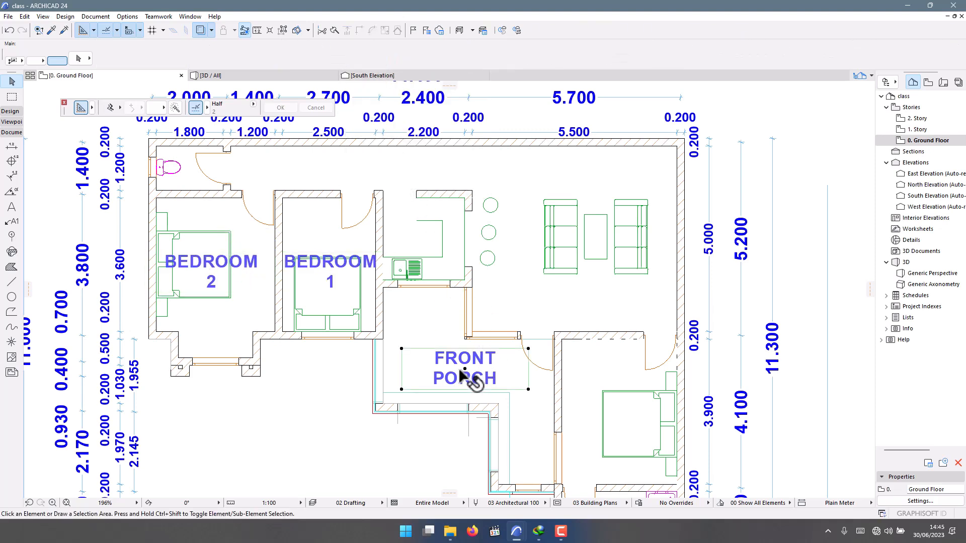
{"action": "key", "text": "Escape"}
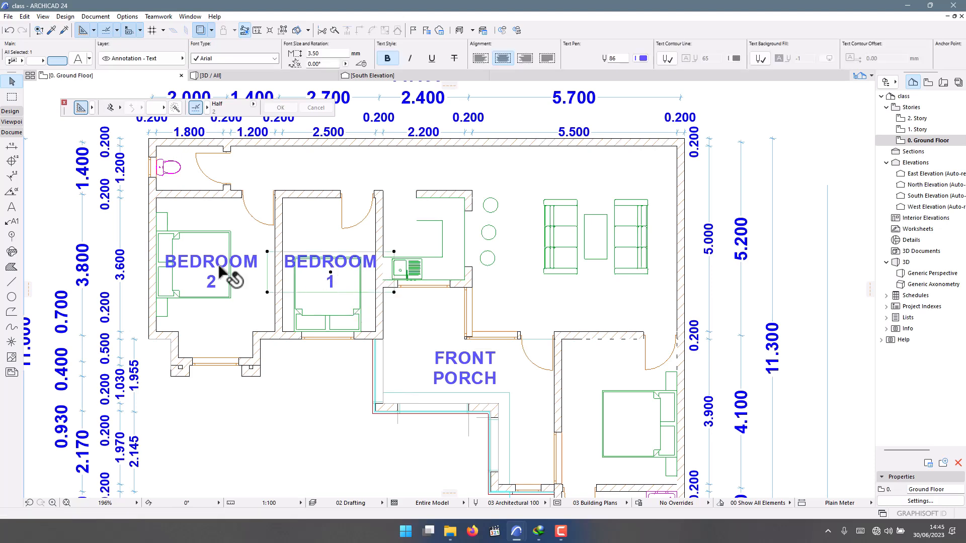
{"action": "left_click", "coordinate": [249, 266]}
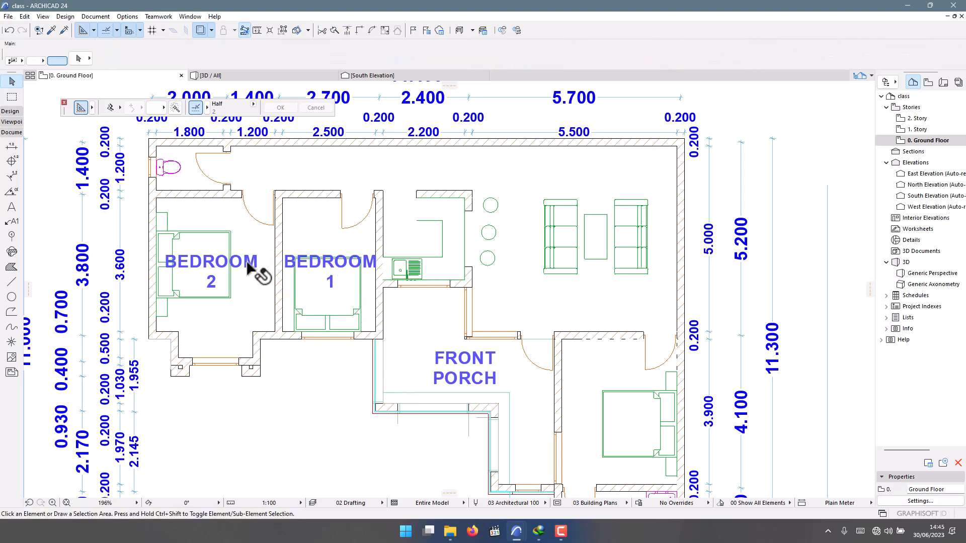
{"action": "left_click", "coordinate": [345, 267]}
{"action": "left_click", "coordinate": [242, 262]}
{"action": "left_click", "coordinate": [280, 362]}
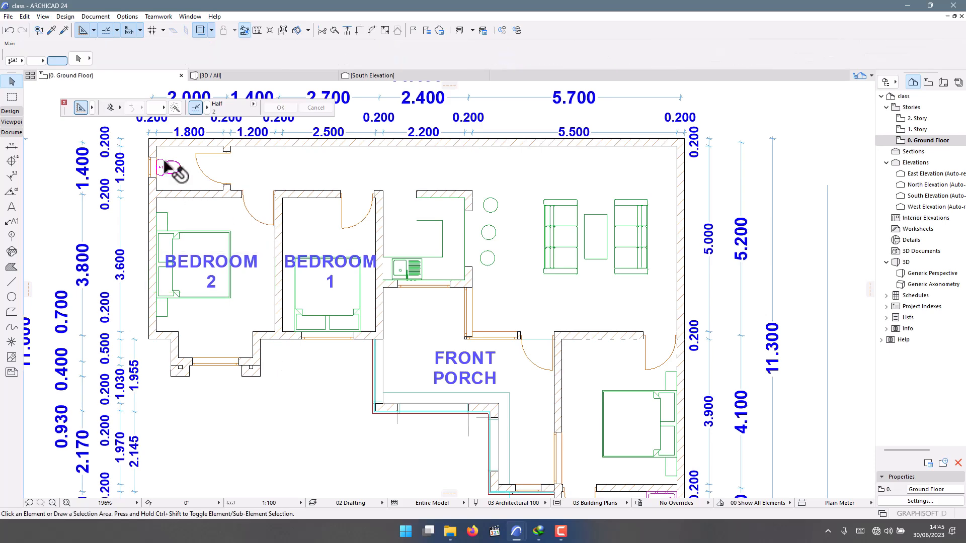
Copy the BEDROOM 2 label onto the sofas in the living room.
{"action": "scroll", "coordinate": [162, 146], "scroll_direction": "up", "scroll_amount": 3}
{"action": "left_click", "coordinate": [293, 366]}
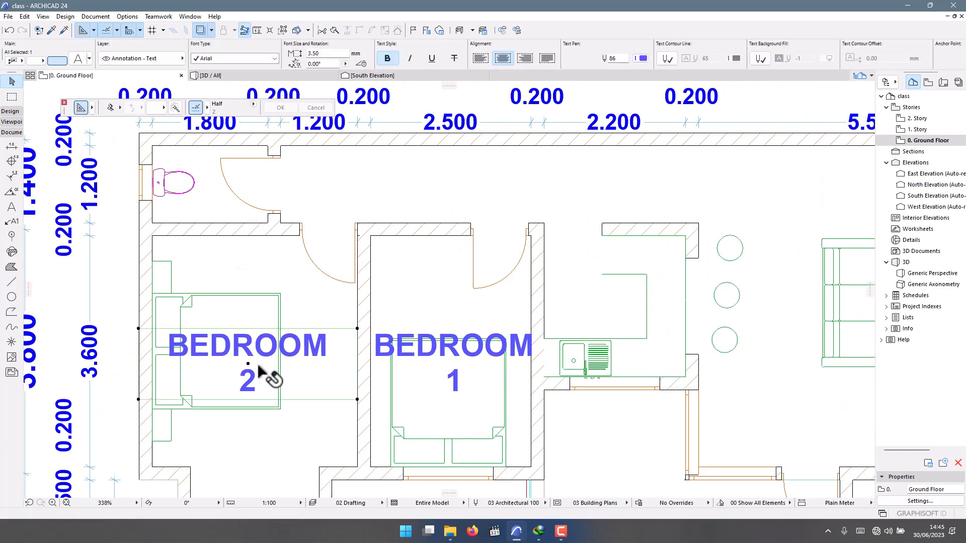
{"action": "key", "text": "ctrl+shift+d"}
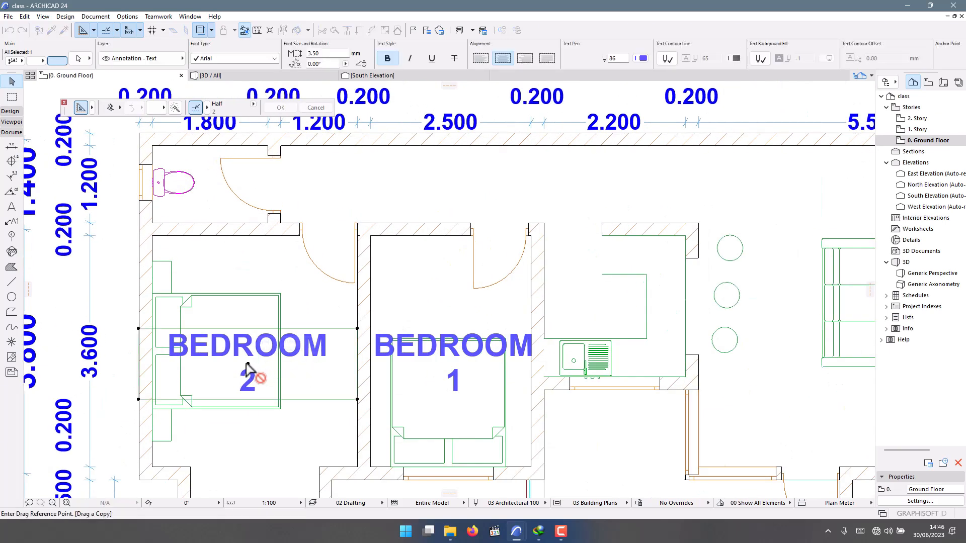
{"action": "left_click", "coordinate": [247, 364]}
{"action": "scroll", "coordinate": [244, 257], "scroll_direction": "down", "scroll_amount": 5}
{"action": "scroll", "coordinate": [389, 289], "scroll_direction": "up", "scroll_amount": 2}
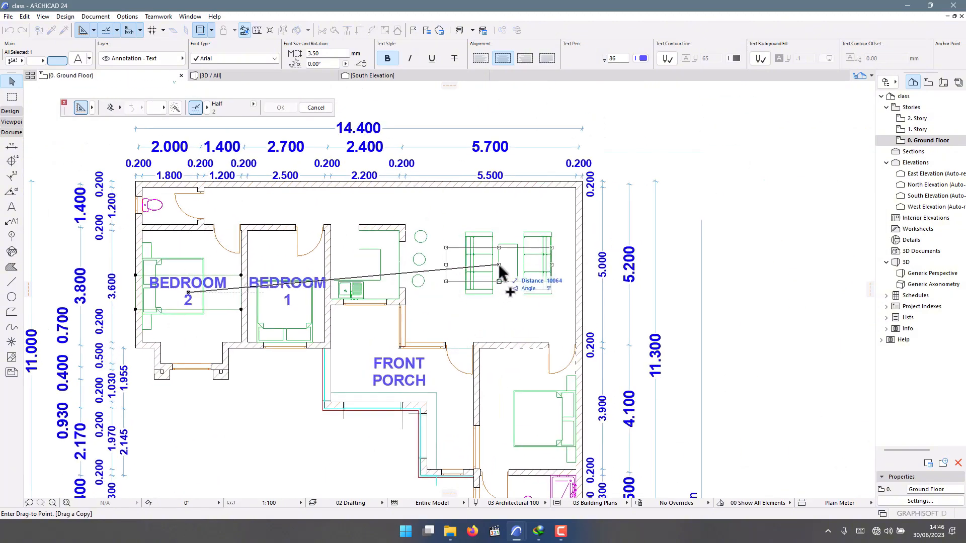
{"action": "left_click", "coordinate": [499, 264]}
Replace the text of the copied label between the sofas with LIVING ROOM and select the label.
{"action": "left_click", "coordinate": [12, 208]}
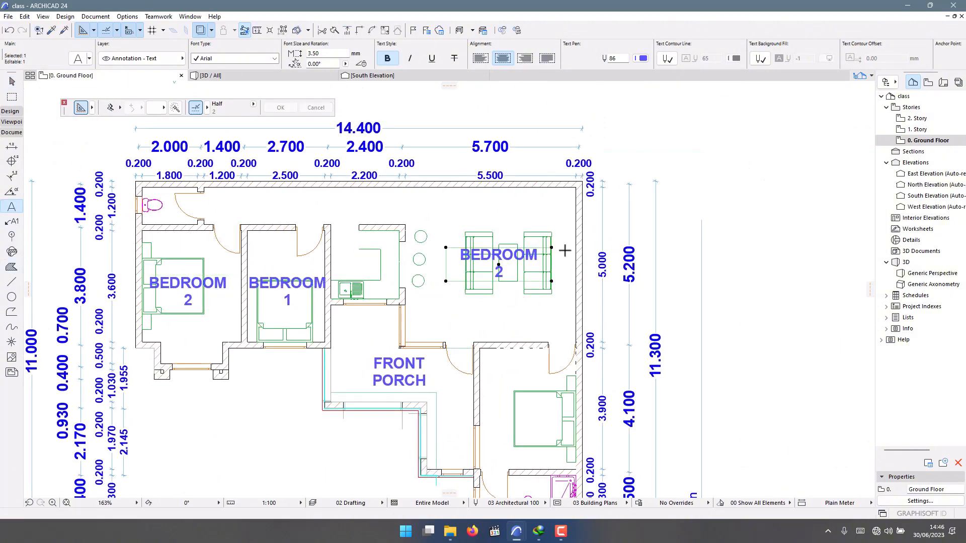
{"action": "left_click", "coordinate": [519, 274]}
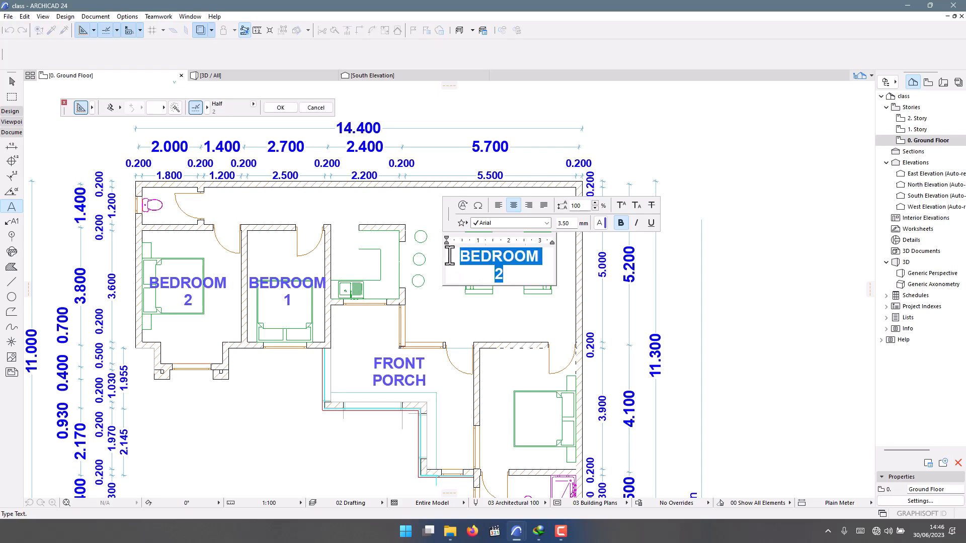
{"action": "type", "text": "LI"}
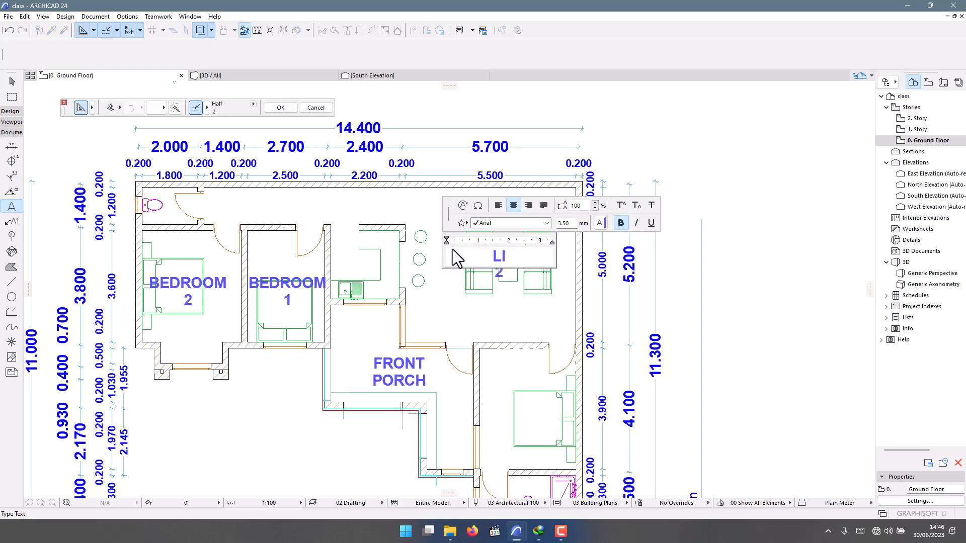
{"action": "type", "text": "VING ROOM"}
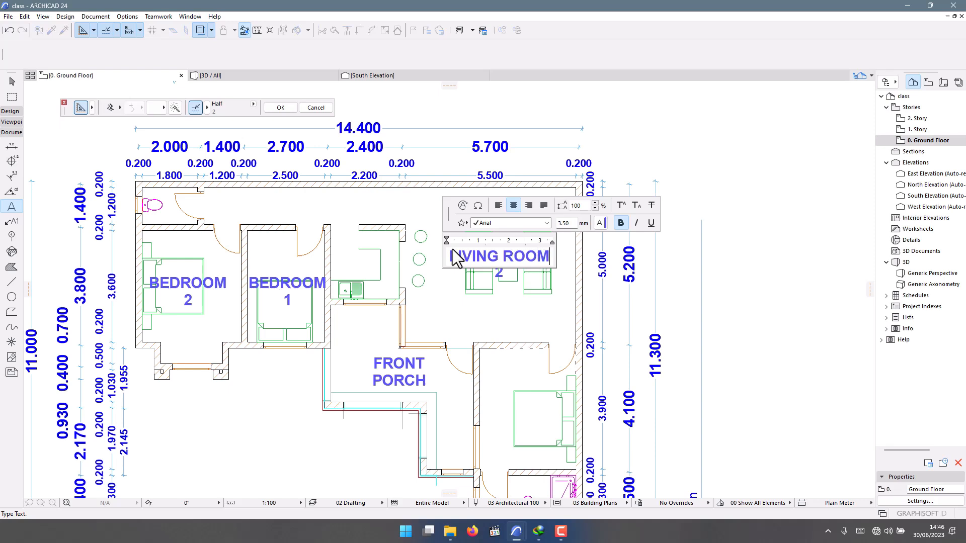
{"action": "key", "text": "Return"}
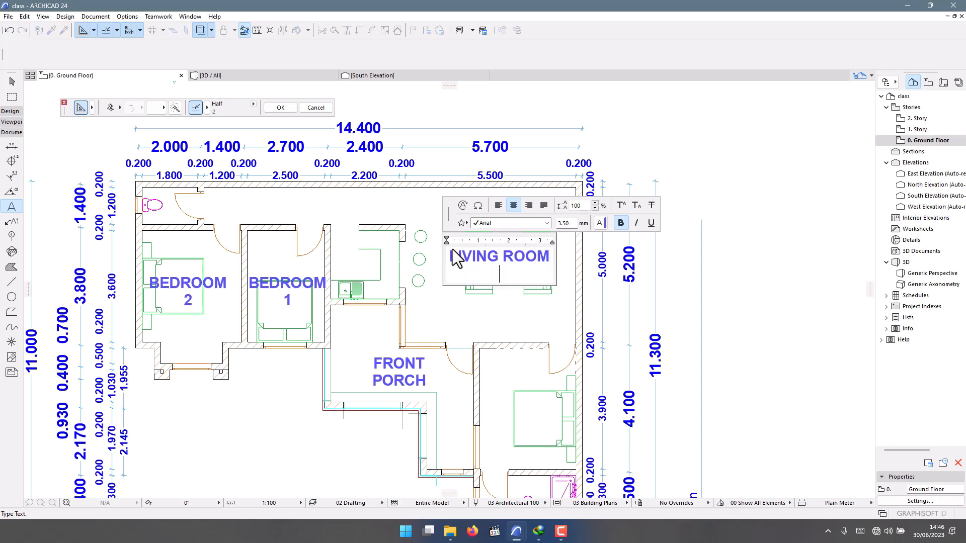
{"action": "left_click", "coordinate": [532, 297]}
{"action": "key", "text": "Escape"}
{"action": "key", "text": "Escape"}
{"action": "left_click", "coordinate": [498, 259]}
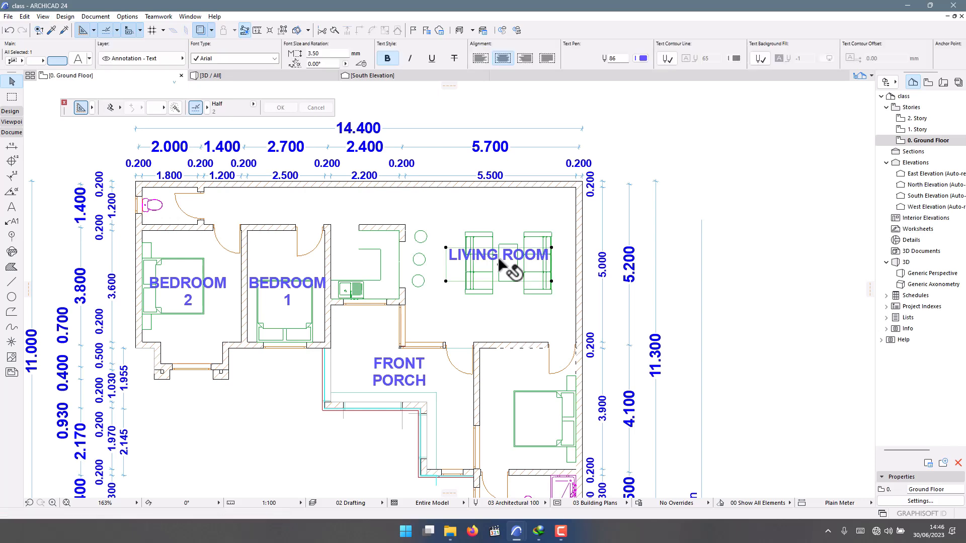
Copy the LIVING ROOM label onto the bed in the bedroom south of the living room.
{"action": "key", "text": "ctrl+shift+d"}
{"action": "left_click", "coordinate": [498, 262]}
{"action": "scroll", "coordinate": [501, 216], "scroll_direction": "down", "scroll_amount": 3}
{"action": "scroll", "coordinate": [516, 312], "scroll_direction": "up", "scroll_amount": 1}
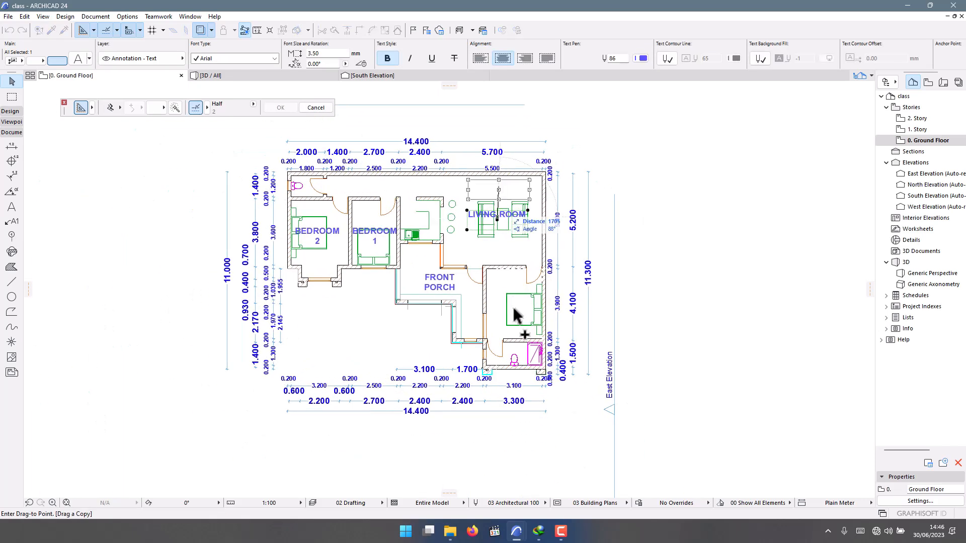
{"action": "left_click", "coordinate": [514, 311]}
Replace the text of the copied label on the southern bedroom's bed with MASTER BEDROOM.
{"action": "left_click", "coordinate": [11, 207]}
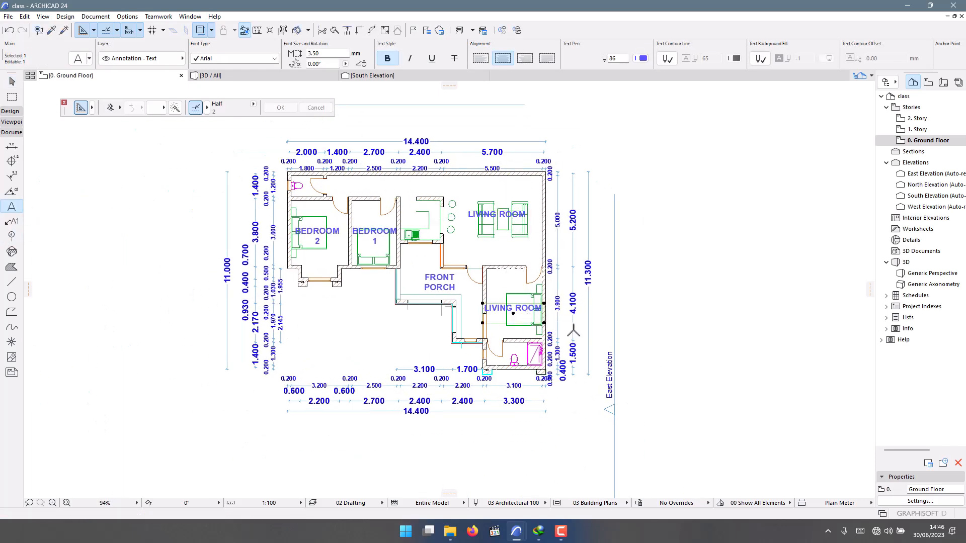
{"action": "scroll", "coordinate": [510, 311], "scroll_direction": "up", "scroll_amount": 3}
{"action": "left_click", "coordinate": [512, 313]}
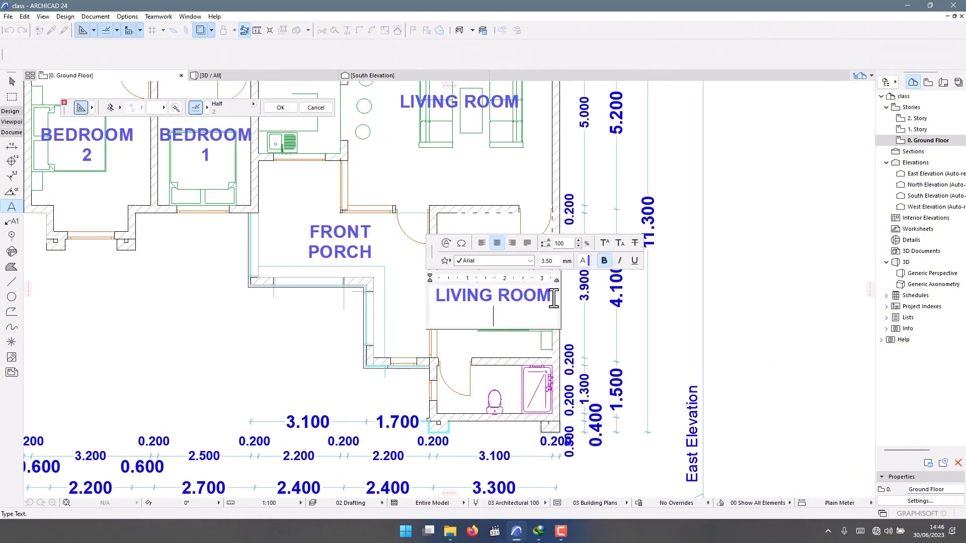
{"action": "left_click_drag", "start_coordinate": [554, 298], "coordinate": [433, 307]}
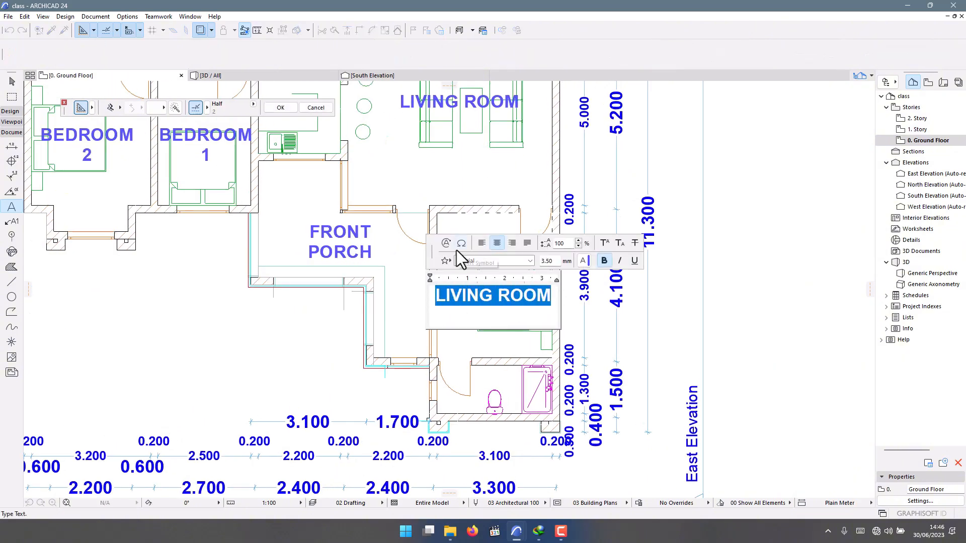
{"action": "type", "text": "MASTER "}
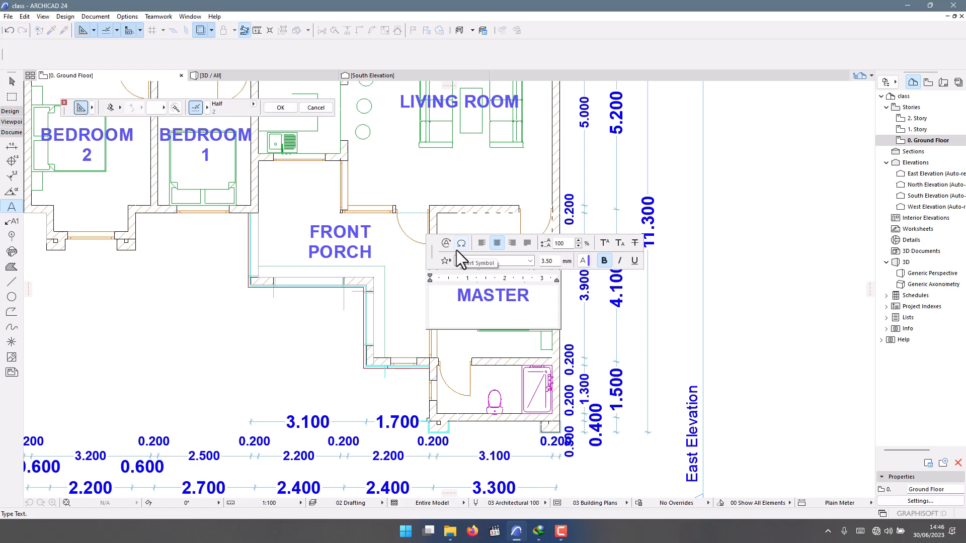
{"action": "type", "text": "BEDROOM"}
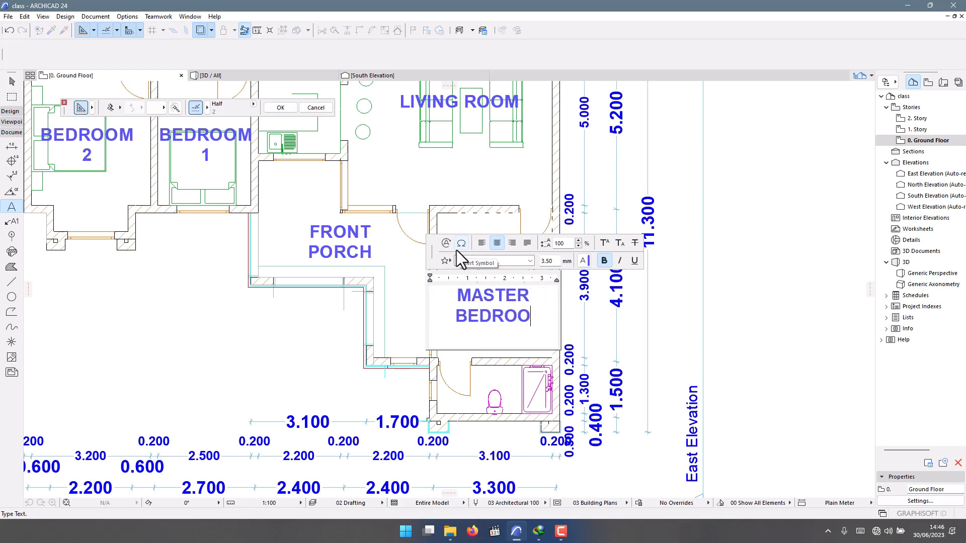
{"action": "left_click", "coordinate": [502, 363]}
{"action": "key", "text": "Escape"}
Copy the BEDROOM 2 label up into the small bathroom north of that bedroom.
{"action": "scroll", "coordinate": [558, 371], "scroll_direction": "down", "scroll_amount": 2}
{"action": "scroll", "coordinate": [513, 301], "scroll_direction": "up", "scroll_amount": 1}
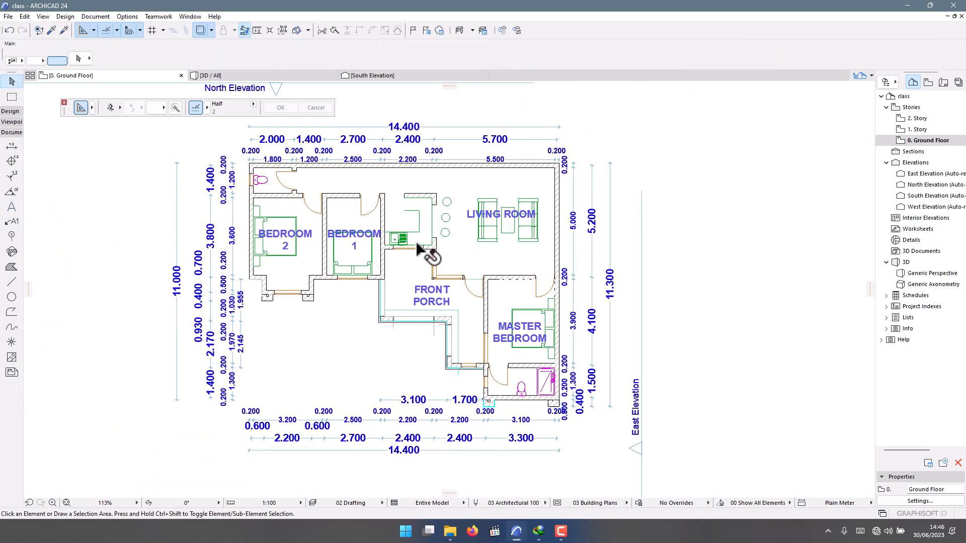
{"action": "scroll", "coordinate": [334, 194], "scroll_direction": "up", "scroll_amount": 2}
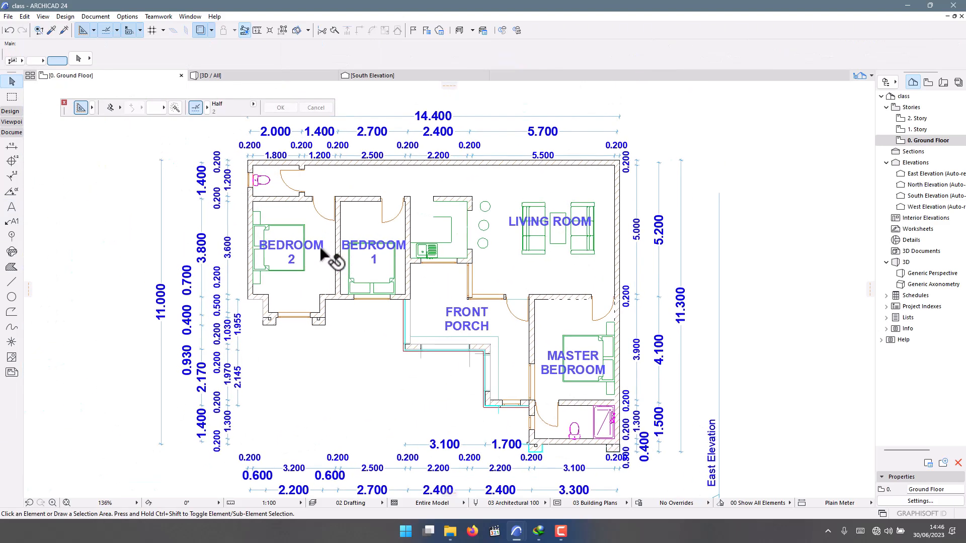
{"action": "left_click", "coordinate": [292, 251]}
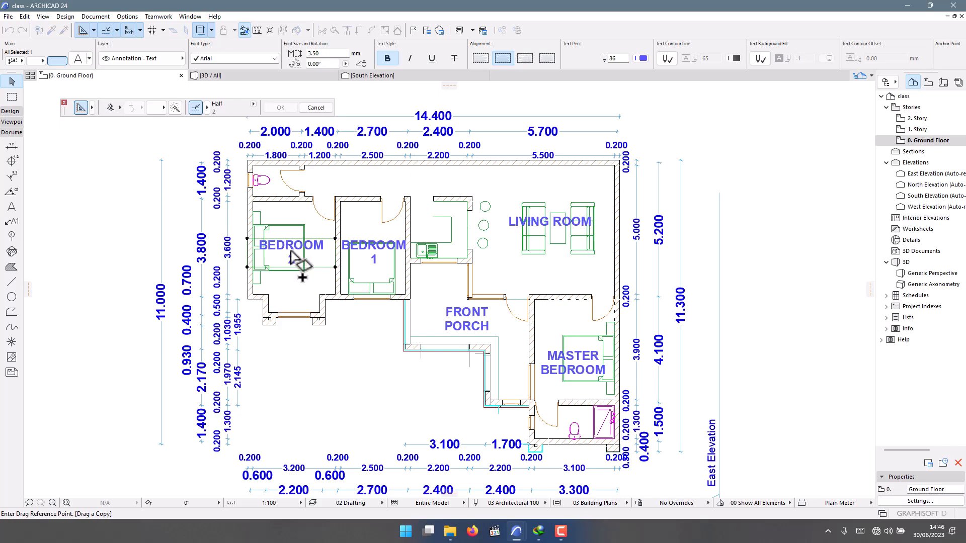
{"action": "left_click", "coordinate": [291, 254]}
{"action": "left_click", "coordinate": [281, 186]}
{"action": "scroll", "coordinate": [236, 187], "scroll_direction": "up", "scroll_amount": 3}
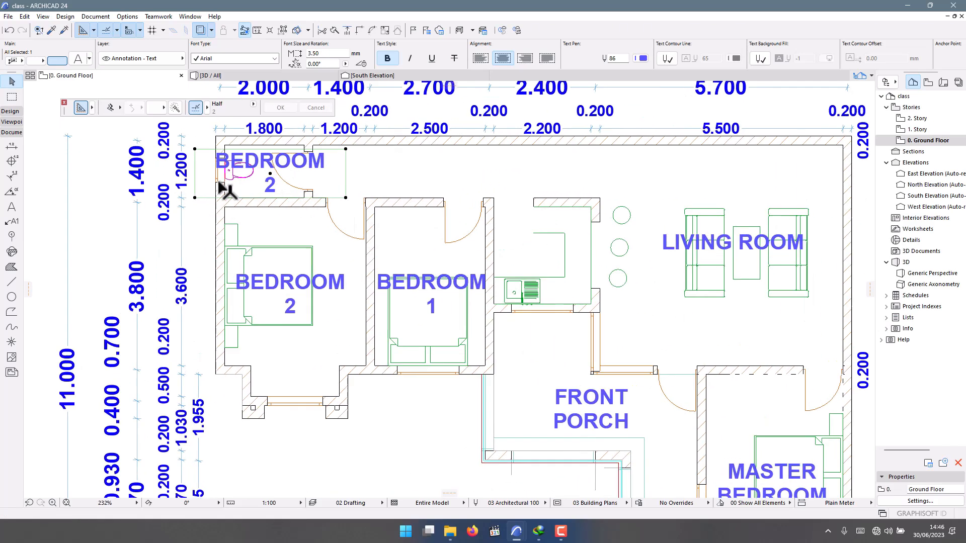
Replace the text of the copied label in the northwest bathroom with COMMON BATHROOM on two lines.
{"action": "left_click", "coordinate": [11, 207]}
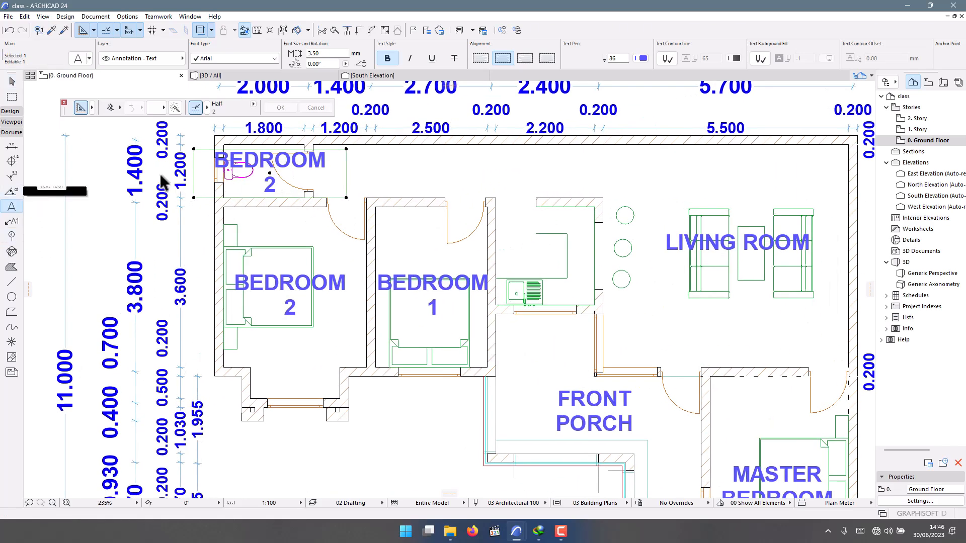
{"action": "left_click", "coordinate": [282, 189]}
{"action": "left_click_drag", "start_coordinate": [286, 190], "coordinate": [193, 160]}
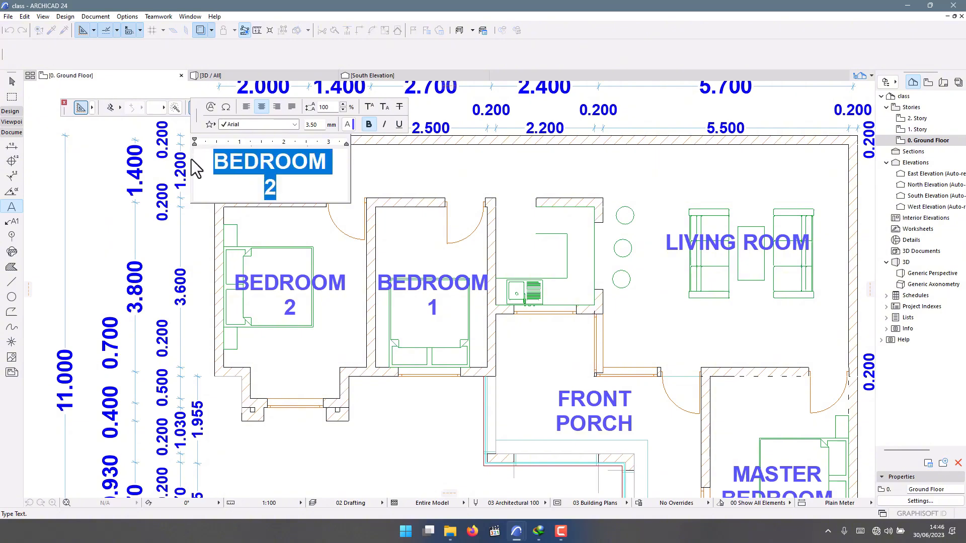
{"action": "type", "text": "WC"}
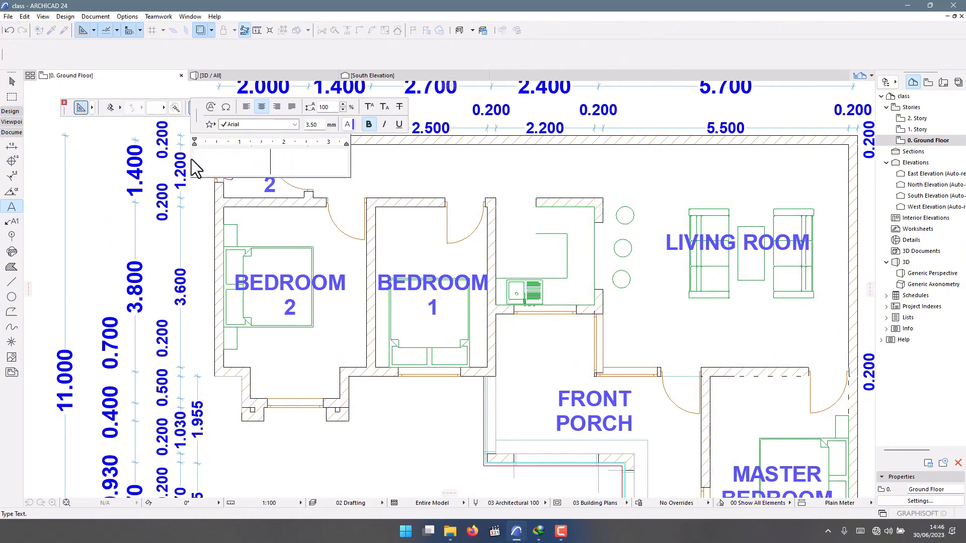
{"action": "type", "text": "OMMON"}
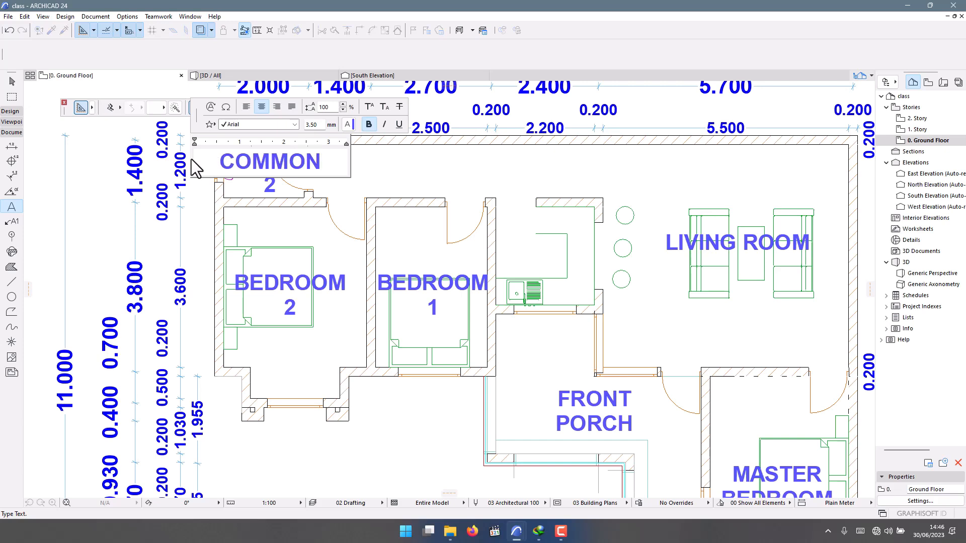
{"action": "key", "text": "Return"}
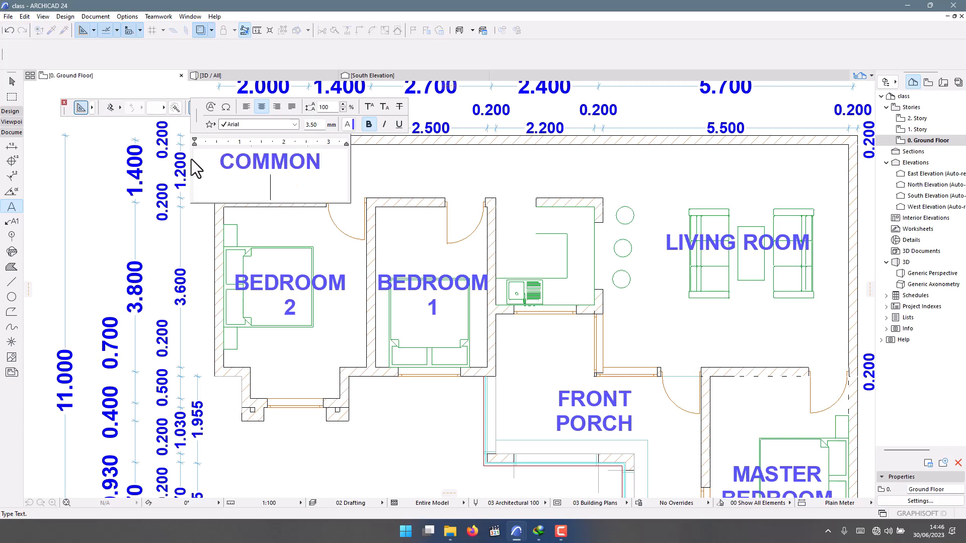
{"action": "type", "text": "BATHROOM"}
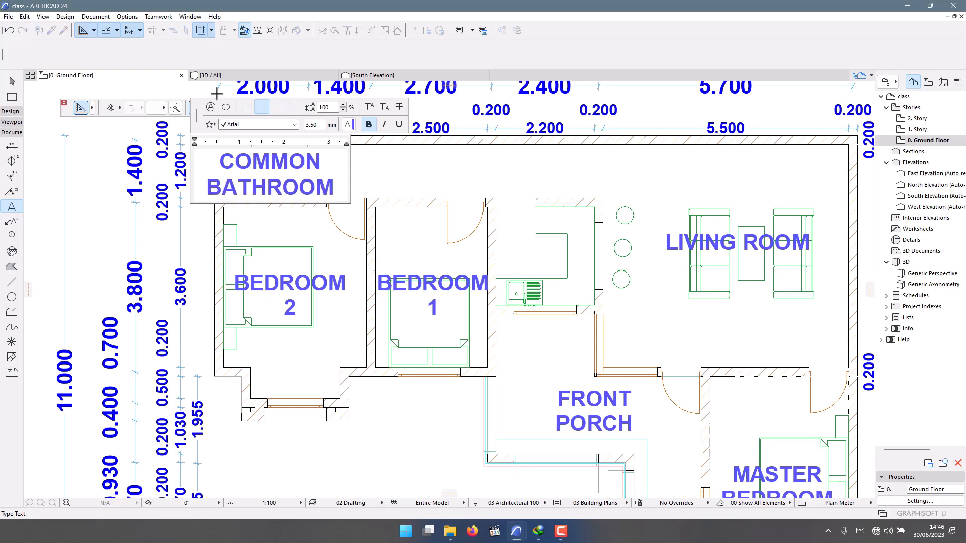
{"action": "left_click", "coordinate": [333, 242]}
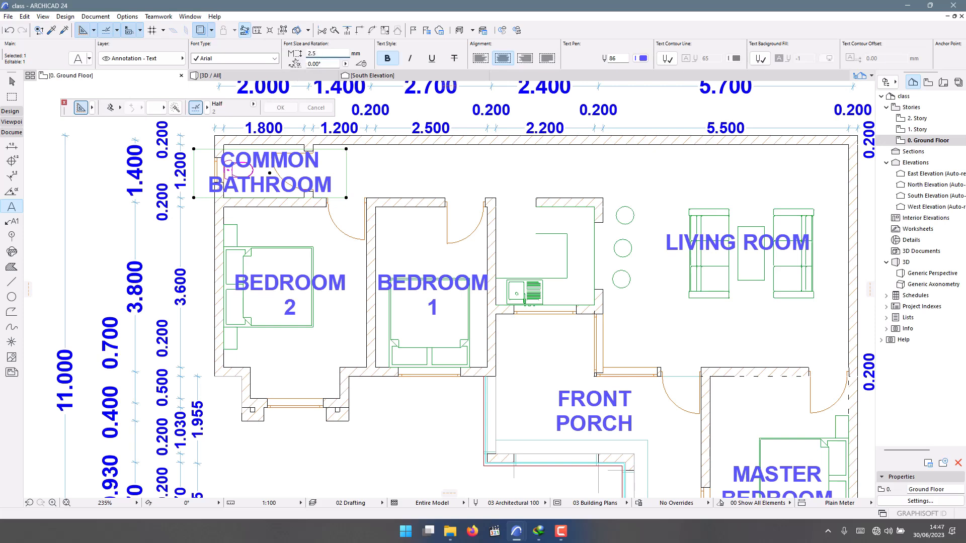
Set the COMMON BATHROOM label's text size to 2.5 mm and shift the label to fit inside its room.
{"action": "key", "text": "Escape"}
{"action": "key", "text": "Escape"}
{"action": "left_click", "coordinate": [271, 167]}
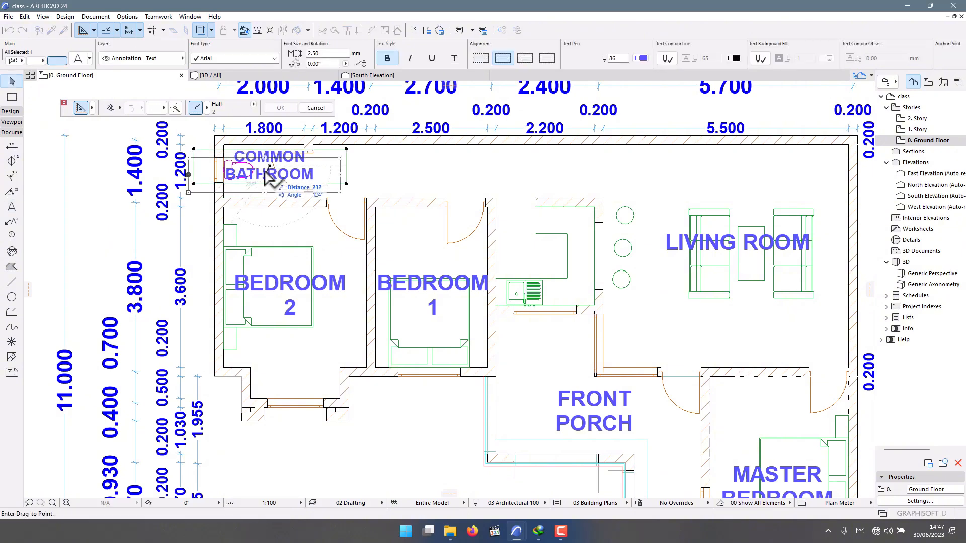
Copy the MASTER BEDROOM label down into the bathroom directly south of the master bedroom.
{"action": "scroll", "coordinate": [257, 206], "scroll_direction": "down", "scroll_amount": 3}
{"action": "scroll", "coordinate": [255, 205], "scroll_direction": "down", "scroll_amount": 1}
{"action": "scroll", "coordinate": [416, 207], "scroll_direction": "up", "scroll_amount": 2}
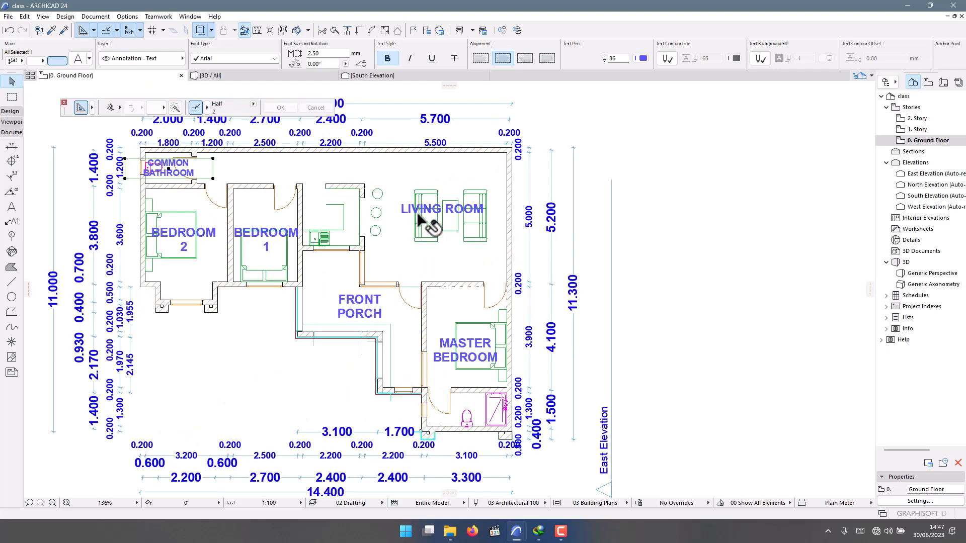
{"action": "key", "text": "Escape"}
{"action": "left_click", "coordinate": [475, 375]}
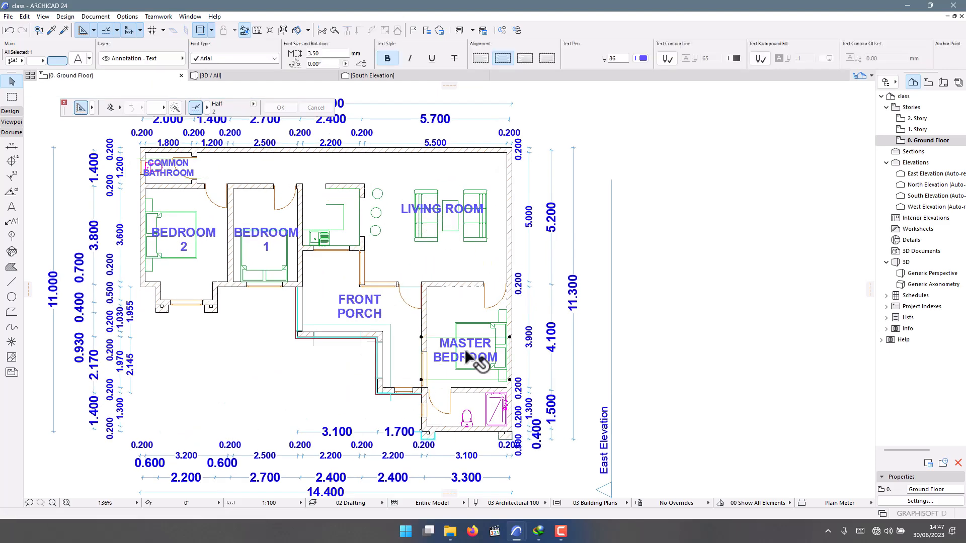
{"action": "left_click_drag", "start_coordinate": [475, 375], "coordinate": [470, 445]}
{"action": "scroll", "coordinate": [471, 445], "scroll_direction": "up", "scroll_amount": 4}
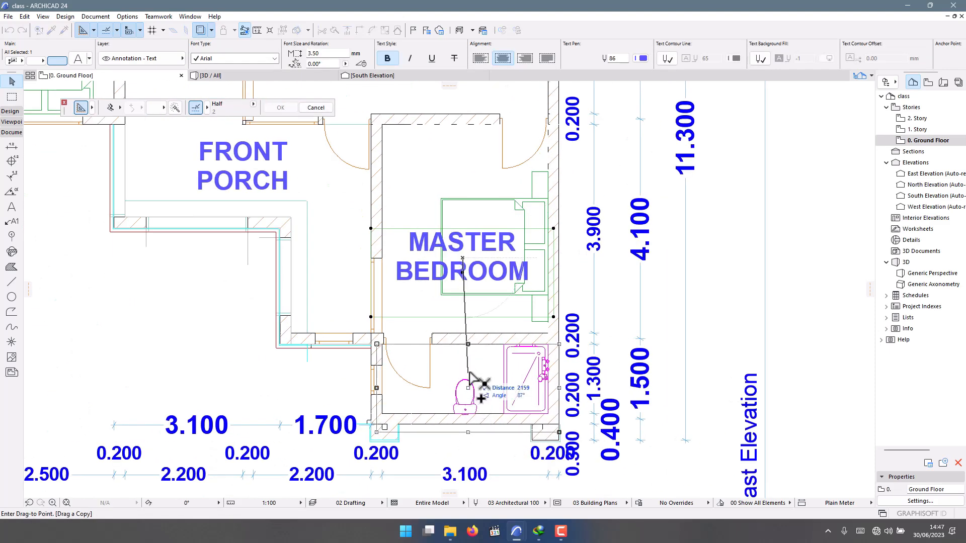
{"action": "left_click", "coordinate": [462, 374]}
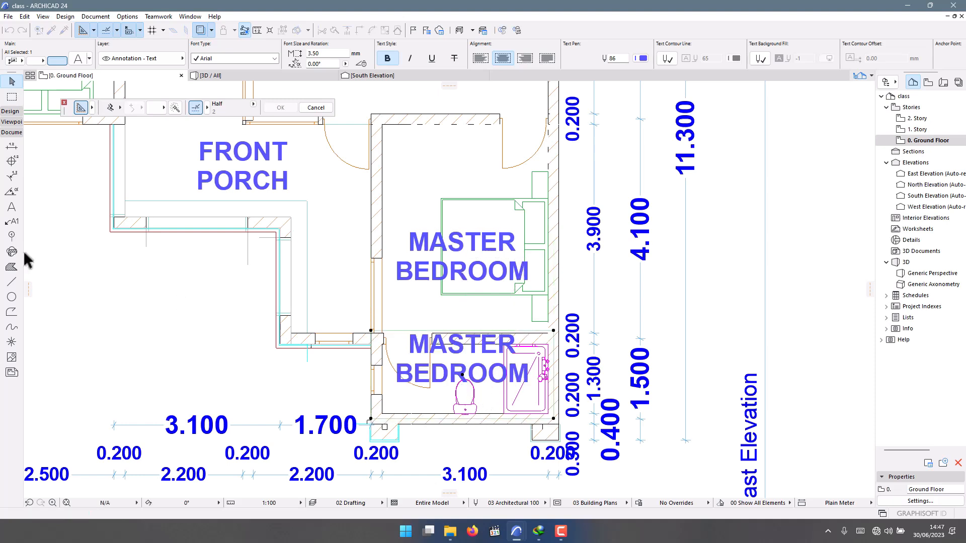
Replace the copied label's text with BATHROOM and move it down inside the bathroom south of the master bedroom.
{"action": "left_click", "coordinate": [11, 206]}
{"action": "left_click", "coordinate": [500, 376]}
{"action": "left_click_drag", "start_coordinate": [526, 379], "coordinate": [404, 352]}
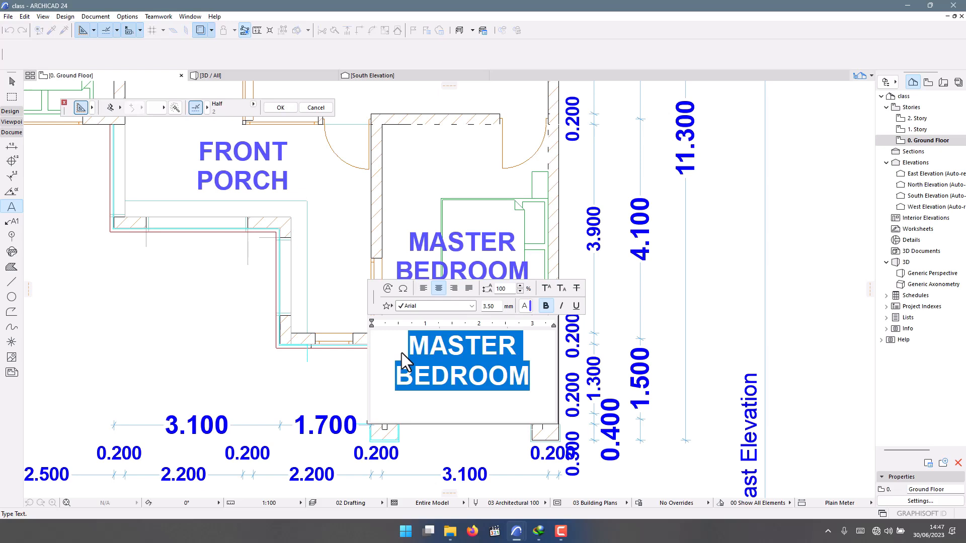
{"action": "type", "text": "BATHR"}
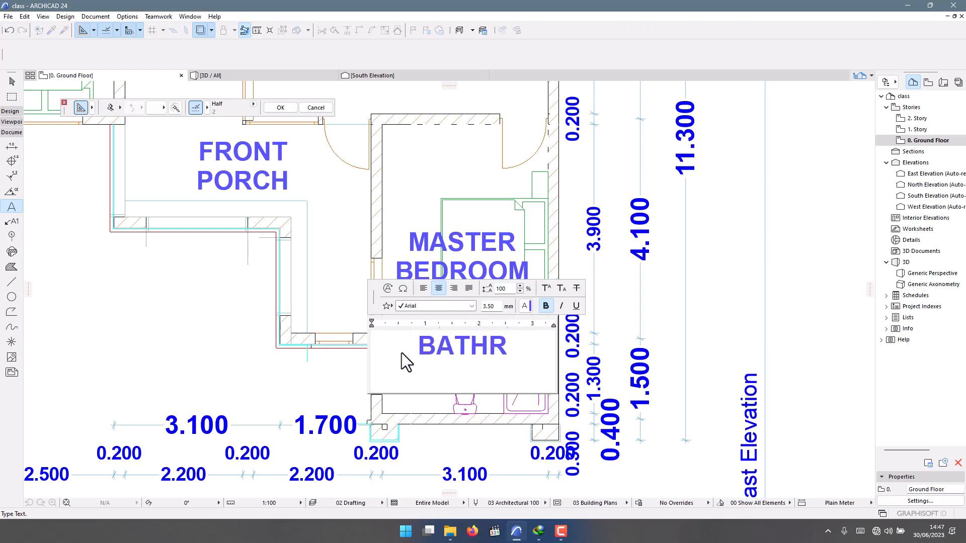
{"action": "type", "text": "OOM"}
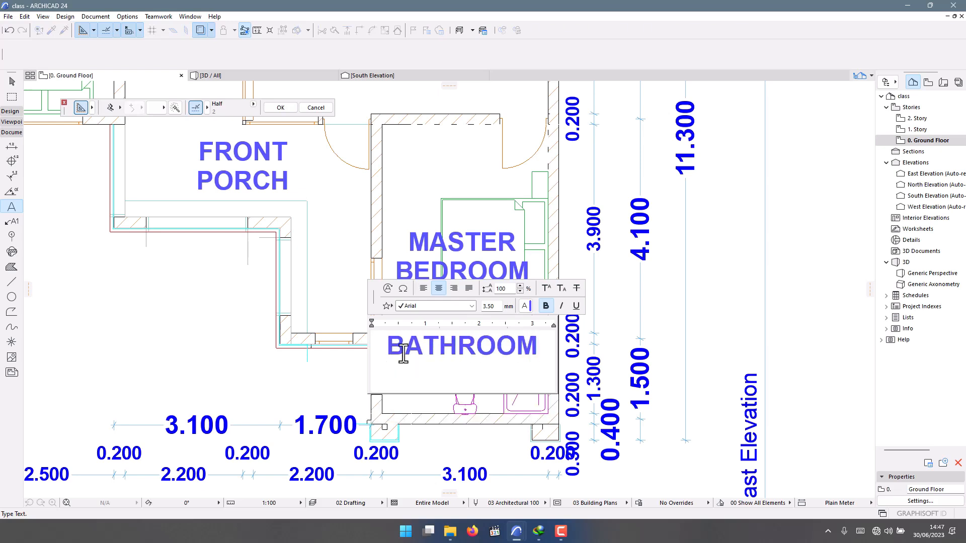
{"action": "left_click", "coordinate": [479, 411]}
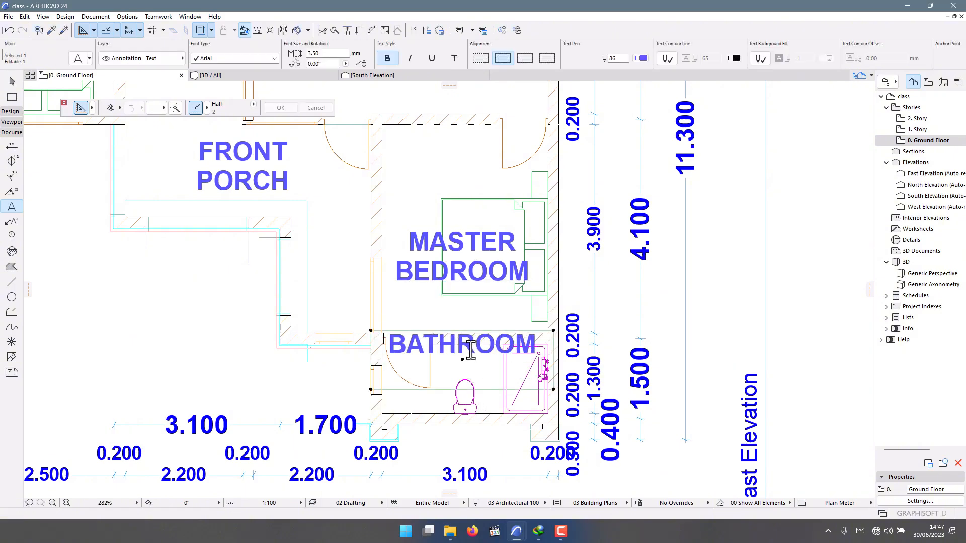
{"action": "left_click_drag", "start_coordinate": [470, 367], "coordinate": [469, 390]}
Copy the BATHROOM label into the kitchen, above the sink.
{"action": "left_click", "coordinate": [467, 390]}
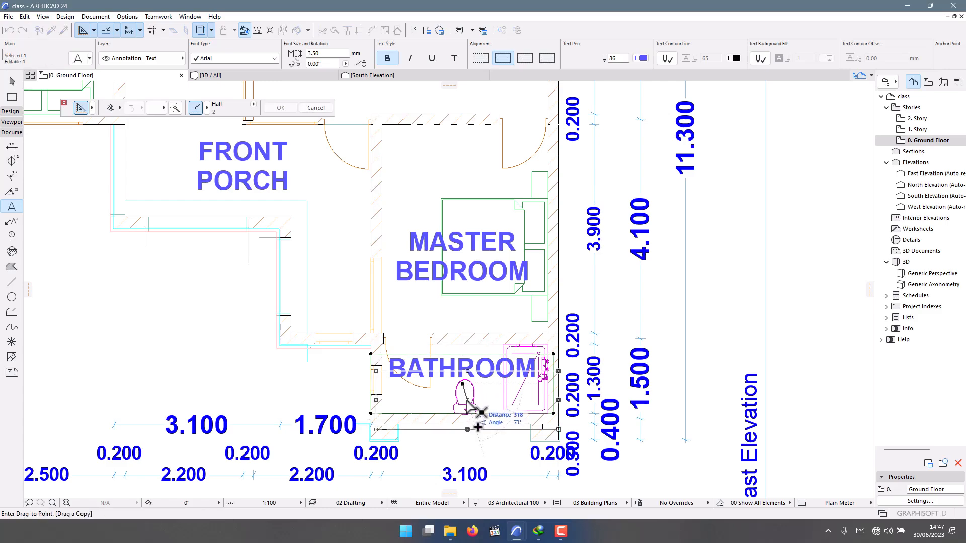
{"action": "scroll", "coordinate": [470, 421], "scroll_direction": "down", "scroll_amount": 3}
{"action": "scroll", "coordinate": [373, 226], "scroll_direction": "up", "scroll_amount": 3}
{"action": "left_click", "coordinate": [347, 232]}
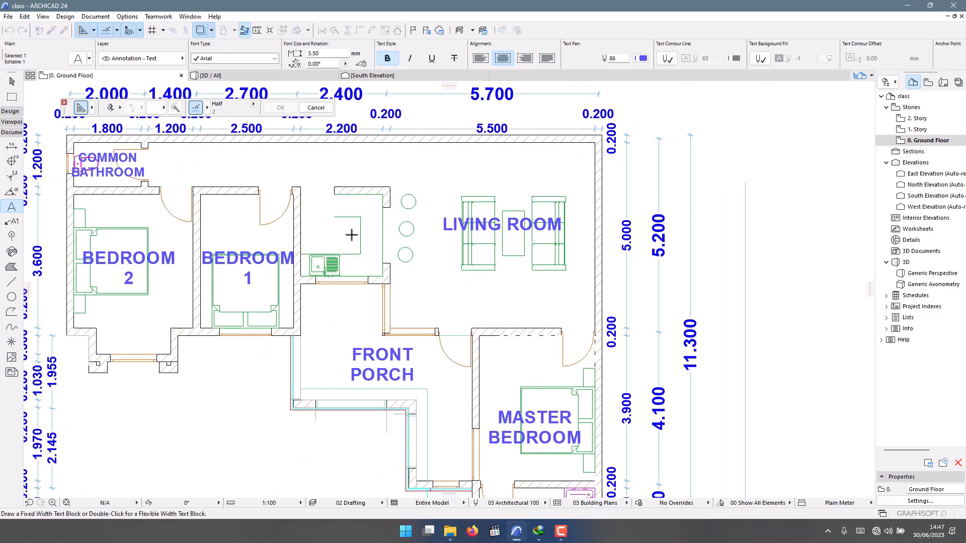
Replace the text of the copied label in the kitchen with KICTHEN.
{"action": "double_click", "coordinate": [356, 237]}
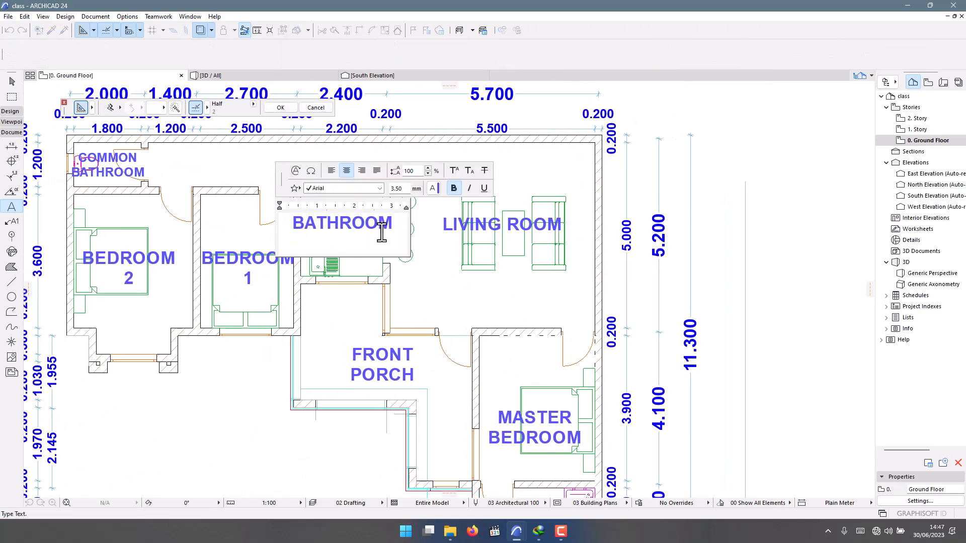
{"action": "left_click_drag", "start_coordinate": [382, 233], "coordinate": [292, 201]}
{"action": "type", "text": "KI"}
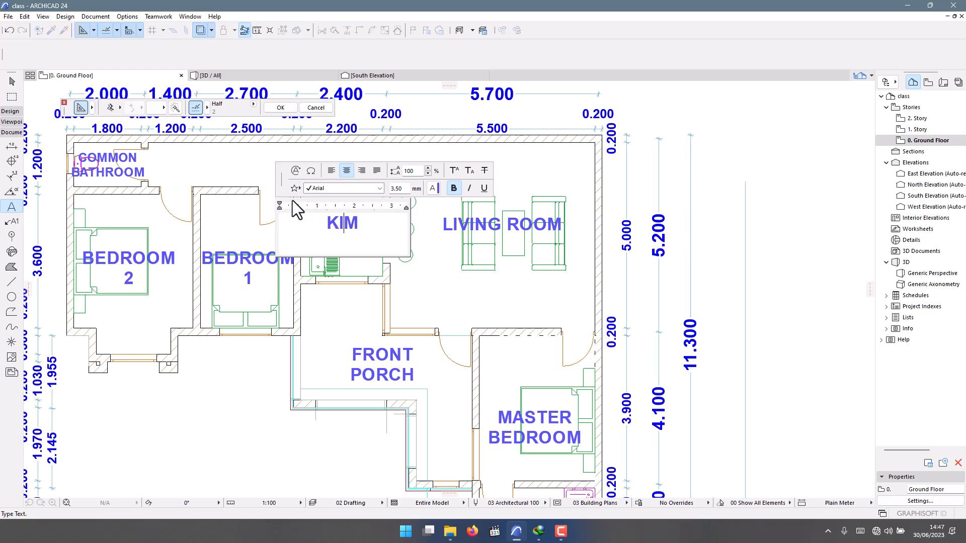
{"action": "type", "text": "CTHEN"}
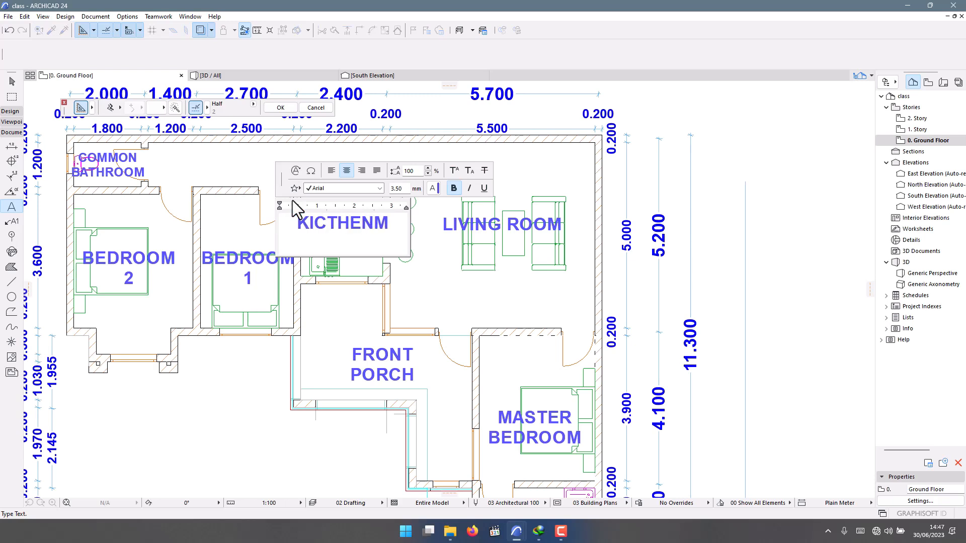
{"action": "left_click", "coordinate": [395, 215]}
{"action": "key", "text": "BackSpace"}
{"action": "left_click", "coordinate": [401, 274]}
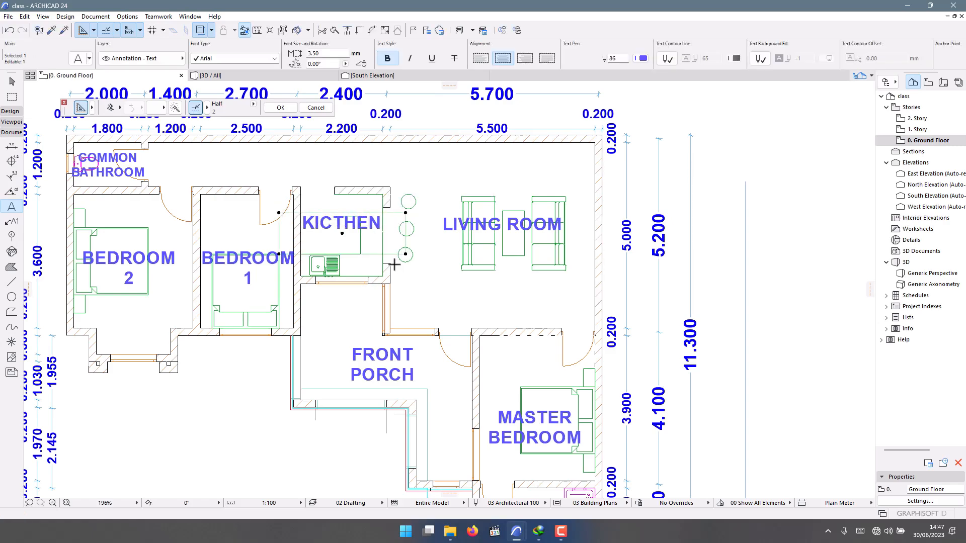
Examine the labelled ground floor plan, checking the room names and their placement.
{"action": "scroll", "coordinate": [382, 216], "scroll_direction": "down", "scroll_amount": 3}
{"action": "scroll", "coordinate": [379, 201], "scroll_direction": "up", "scroll_amount": 3}
{"action": "scroll", "coordinate": [374, 186], "scroll_direction": "up", "scroll_amount": 2}
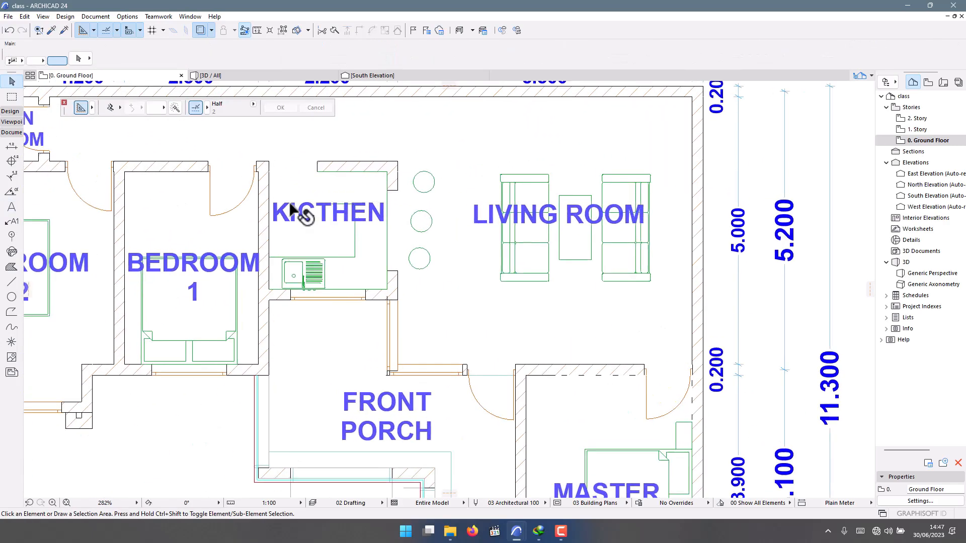
{"action": "scroll", "coordinate": [304, 213], "scroll_direction": "down", "scroll_amount": 3}
{"action": "scroll", "coordinate": [317, 194], "scroll_direction": "up", "scroll_amount": 2}
{"action": "scroll", "coordinate": [328, 190], "scroll_direction": "down", "scroll_amount": 2}
{"action": "scroll", "coordinate": [327, 185], "scroll_direction": "down", "scroll_amount": 1}
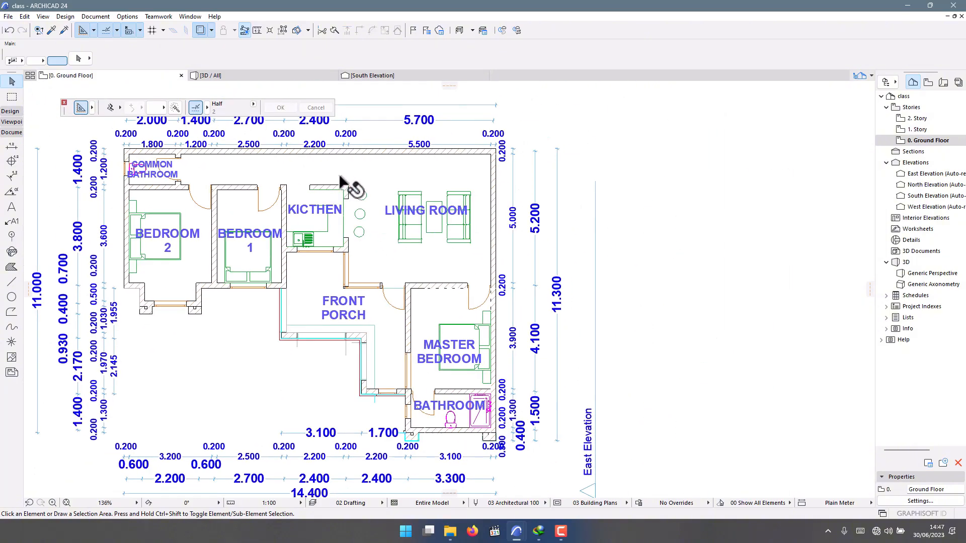
{"action": "scroll", "coordinate": [294, 173], "scroll_direction": "up", "scroll_amount": 1}
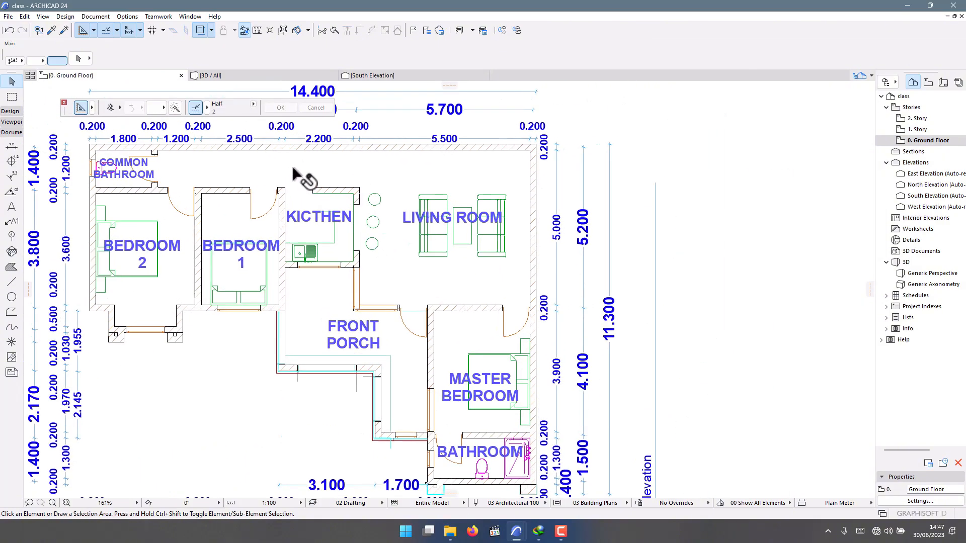
{"action": "scroll", "coordinate": [367, 281], "scroll_direction": "down", "scroll_amount": 1}
{"action": "scroll", "coordinate": [355, 273], "scroll_direction": "down", "scroll_amount": 3}
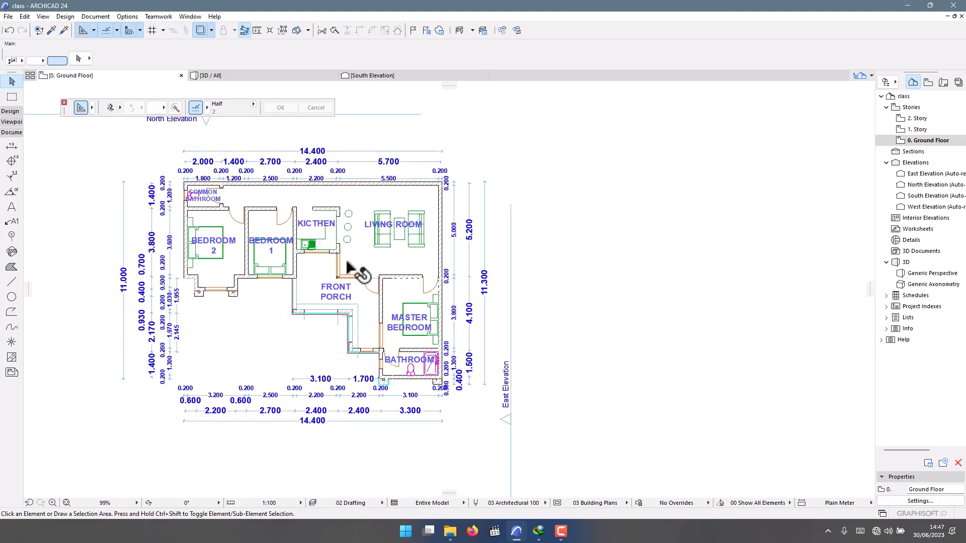
{"action": "scroll", "coordinate": [377, 274], "scroll_direction": "up", "scroll_amount": 1}
{"action": "scroll", "coordinate": [378, 274], "scroll_direction": "up", "scroll_amount": 1}
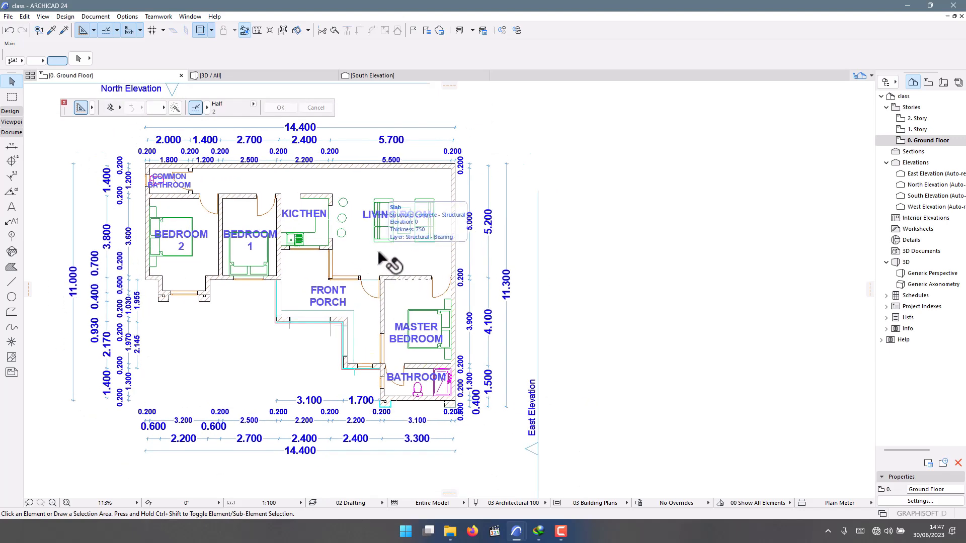